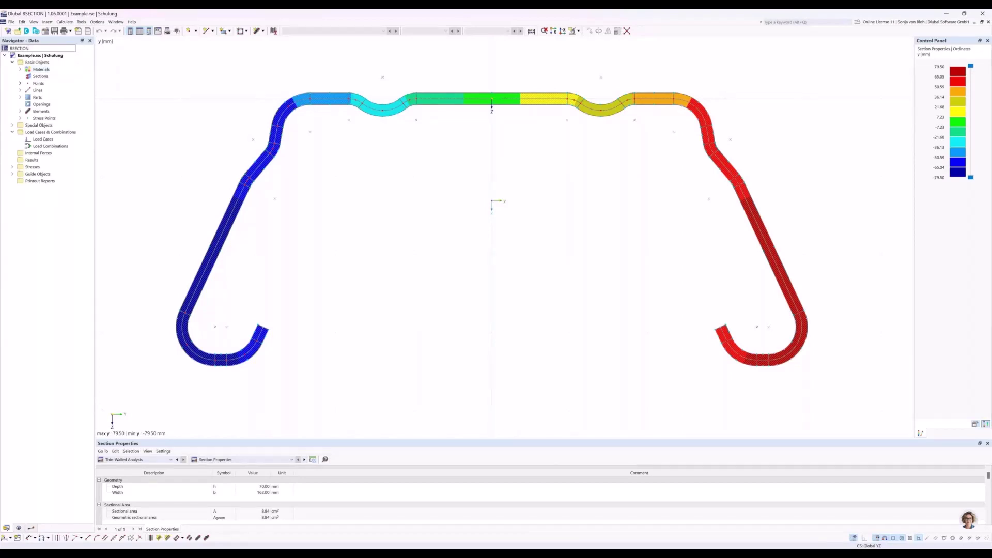
Examine the section's defined points, the display options for model objects and the available section property results
left_click(20, 84)
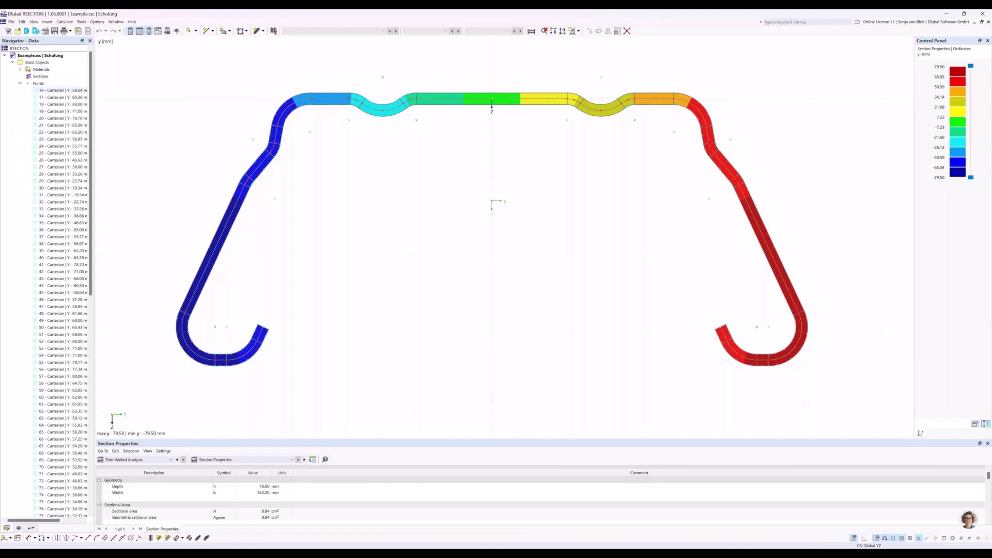
double_click(62, 90)
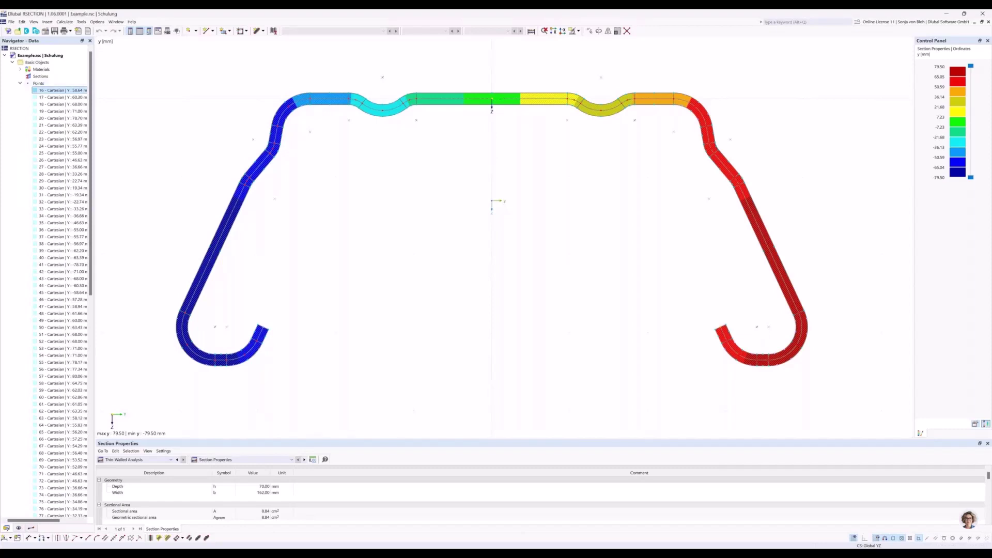
left_click(38, 83)
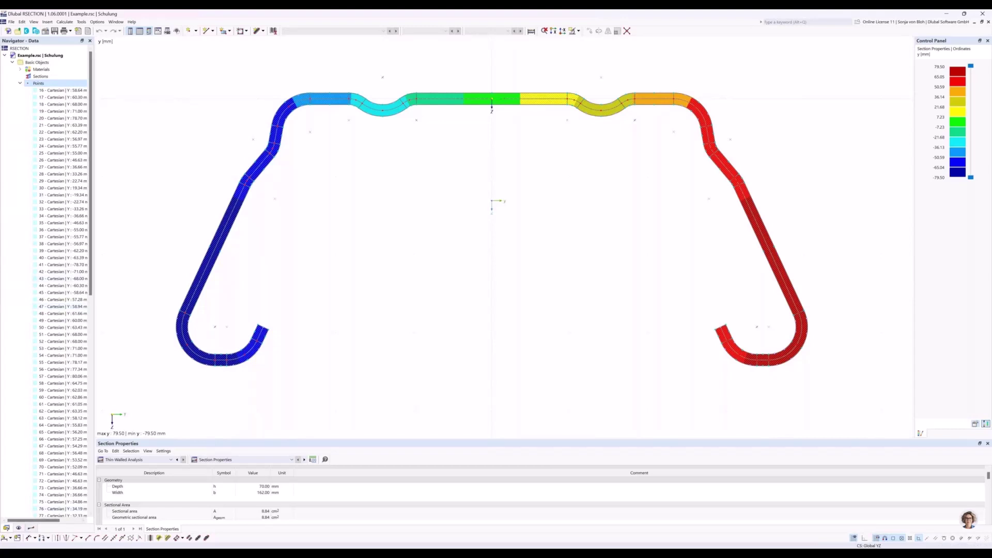
left_click(19, 528)
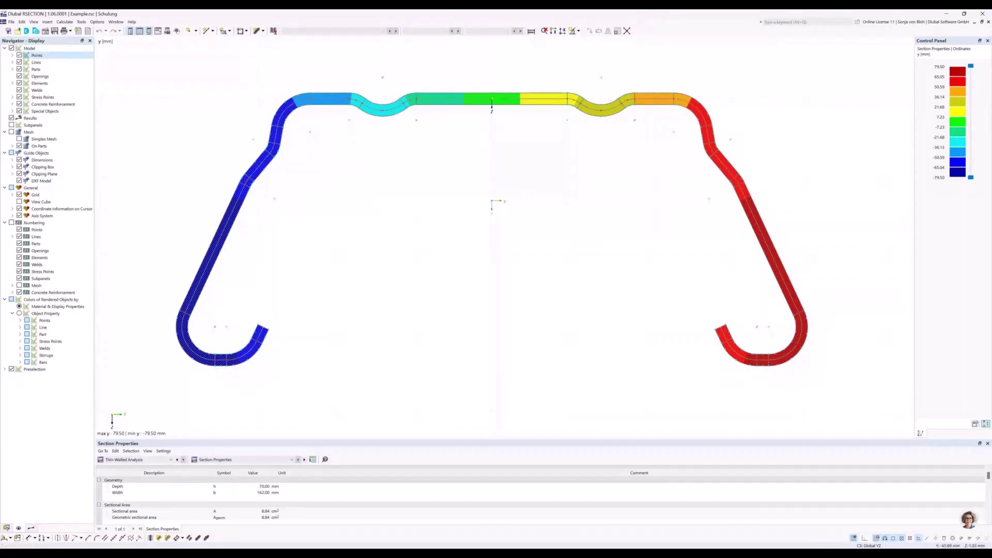
left_click(19, 55)
left_click(31, 528)
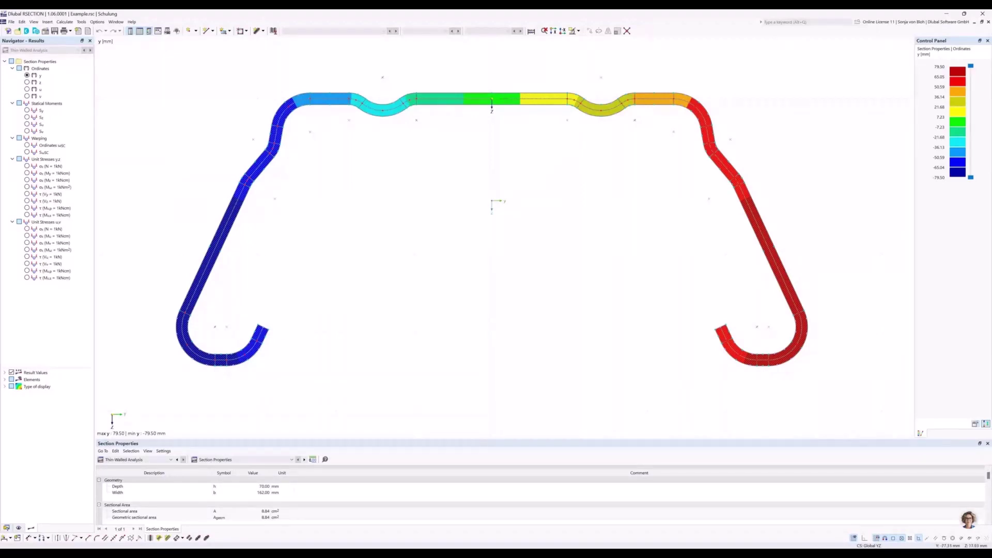
middle_click_drag(375, 194, 452, 214)
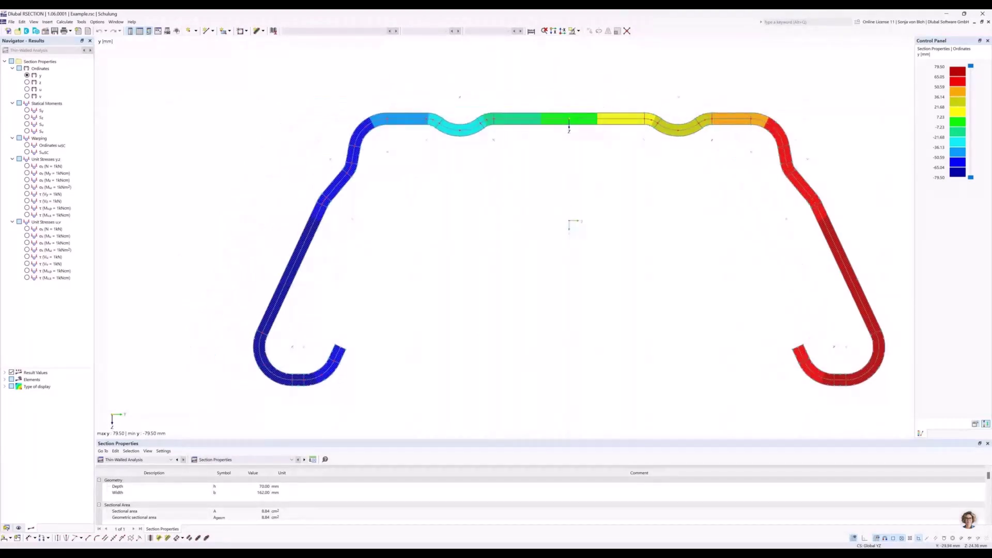
middle_click_drag(453, 213, 400, 201)
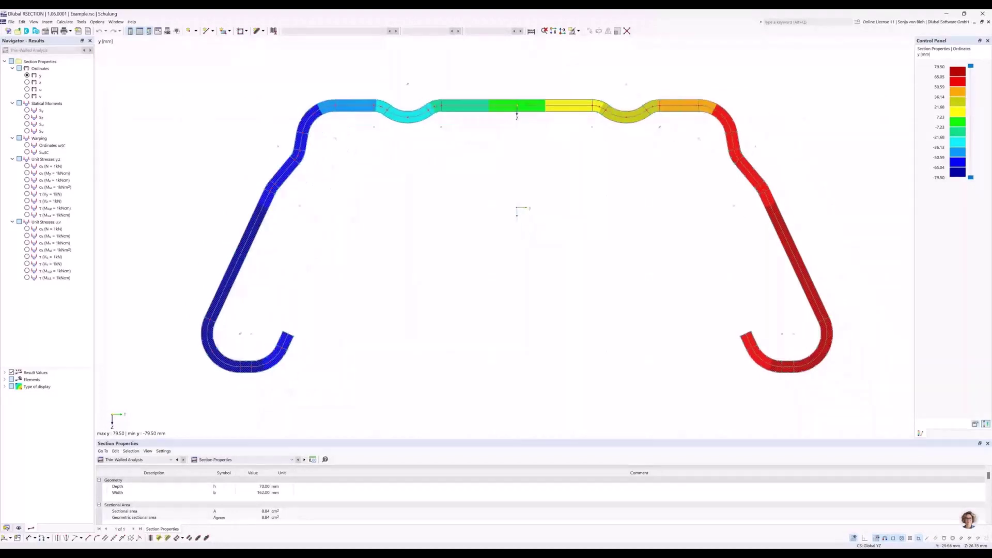
scroll(437, 207, "up", 3)
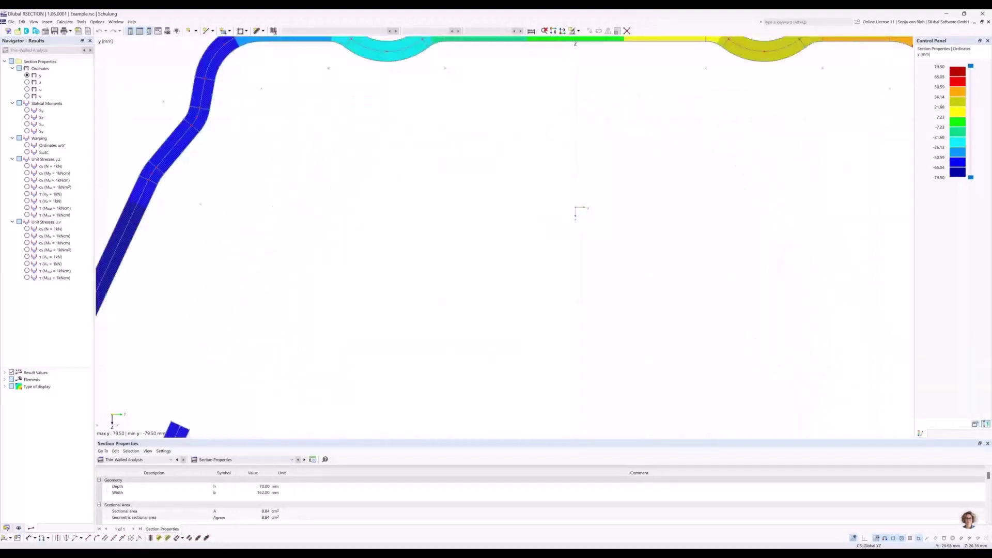
scroll(437, 207, "down", 3)
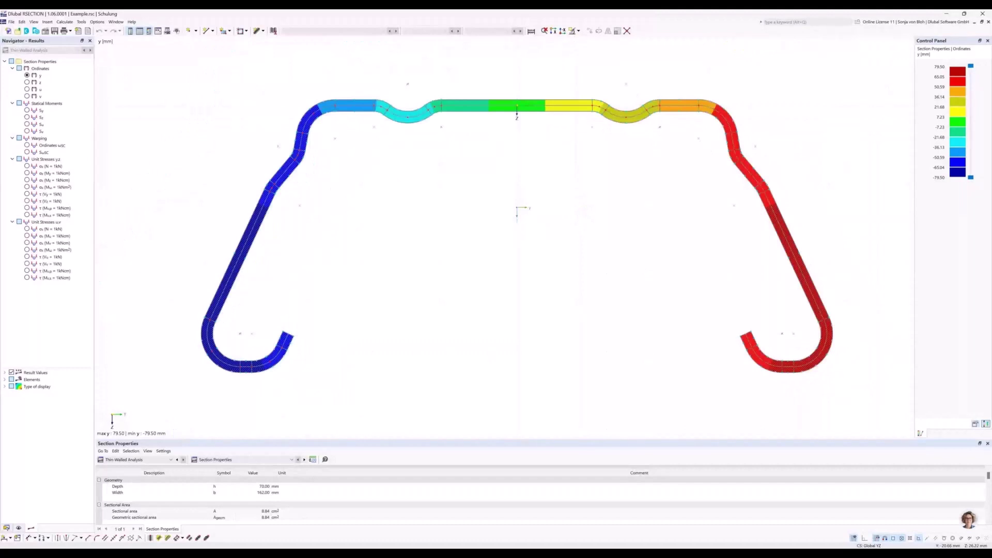
scroll(438, 213, "up", 1)
scroll(438, 213, "down", 2)
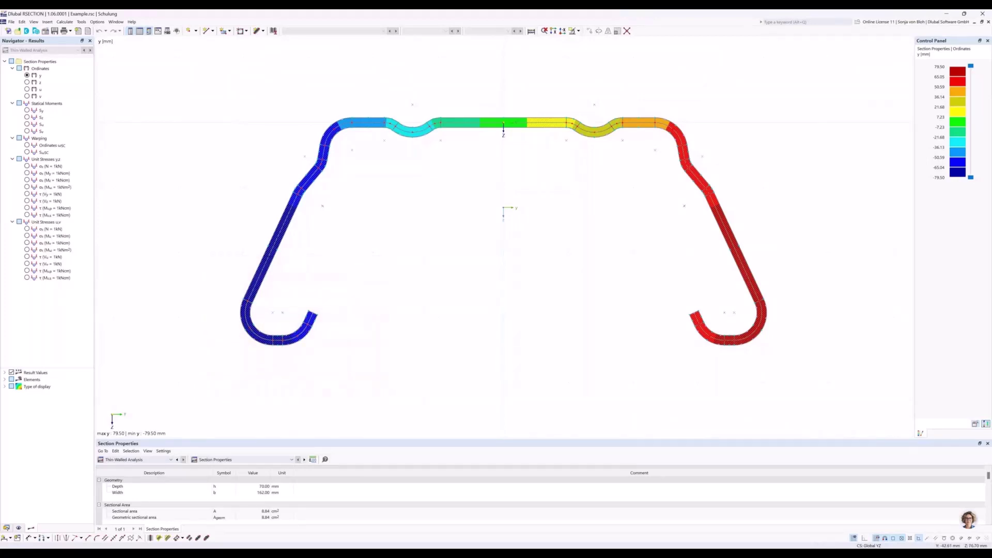
Try a window selection around the lower hook on the section's negative y side and clear it
left_click_drag(364, 375, 198, 246)
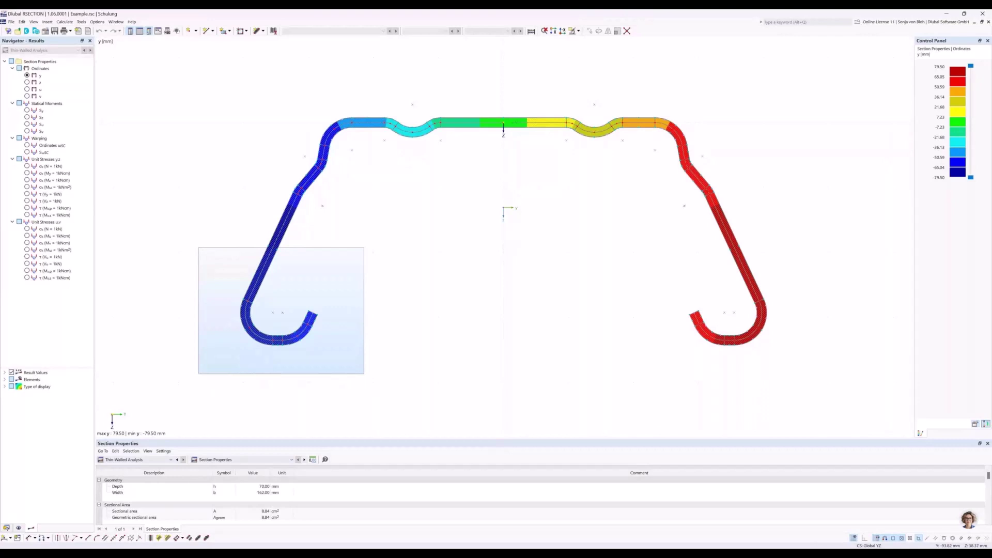
left_click_drag(199, 247, 199, 247)
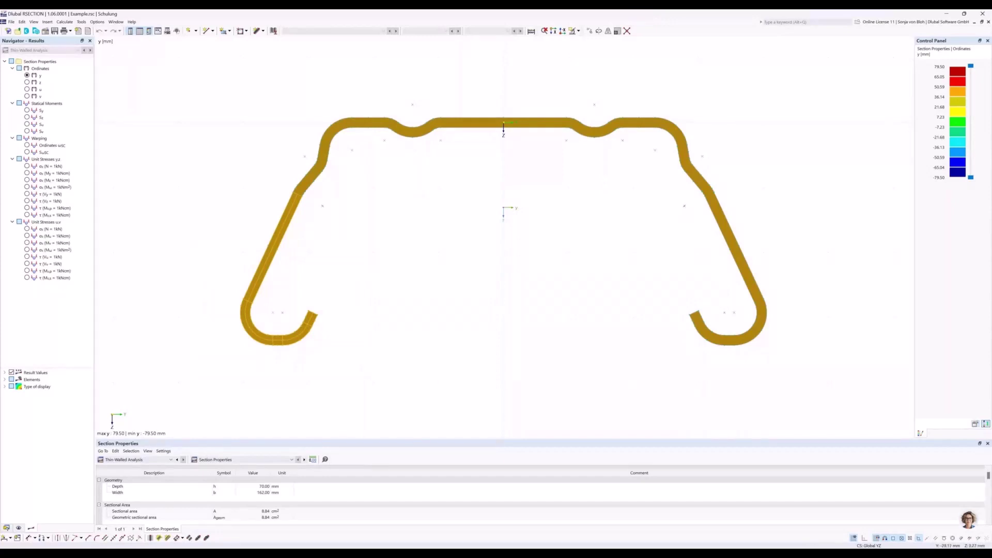
key("Escape")
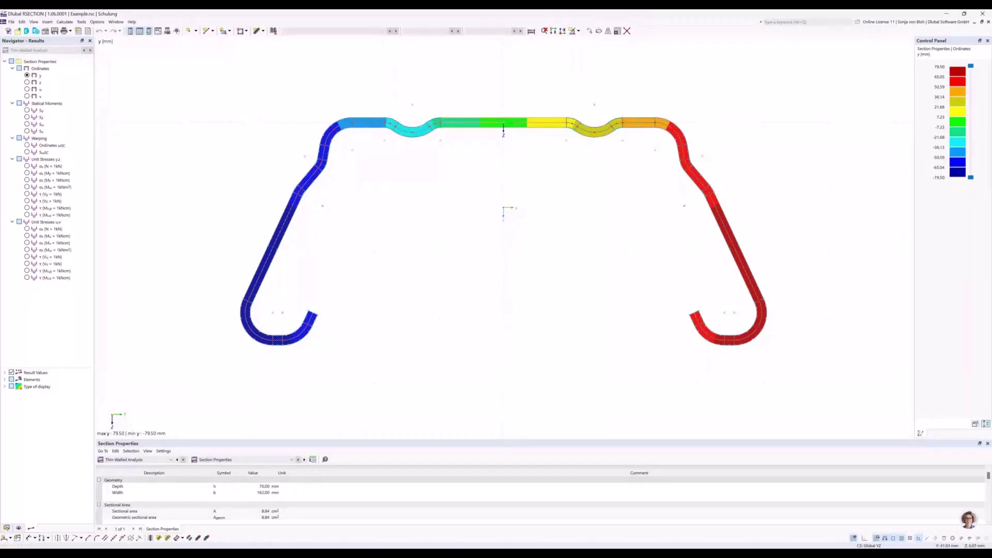
key("ctrl+a")
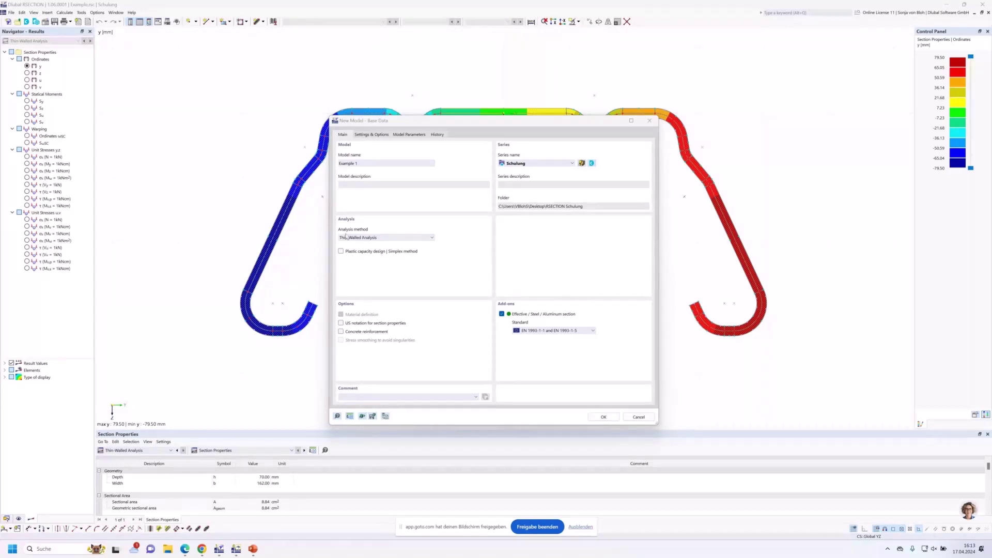
Create the model Example 1 using Thin-Walled Analysis and effective steel section properties per EN 1993-1-1 and EN 1993-1-5
left_click(430, 238)
left_click(429, 238)
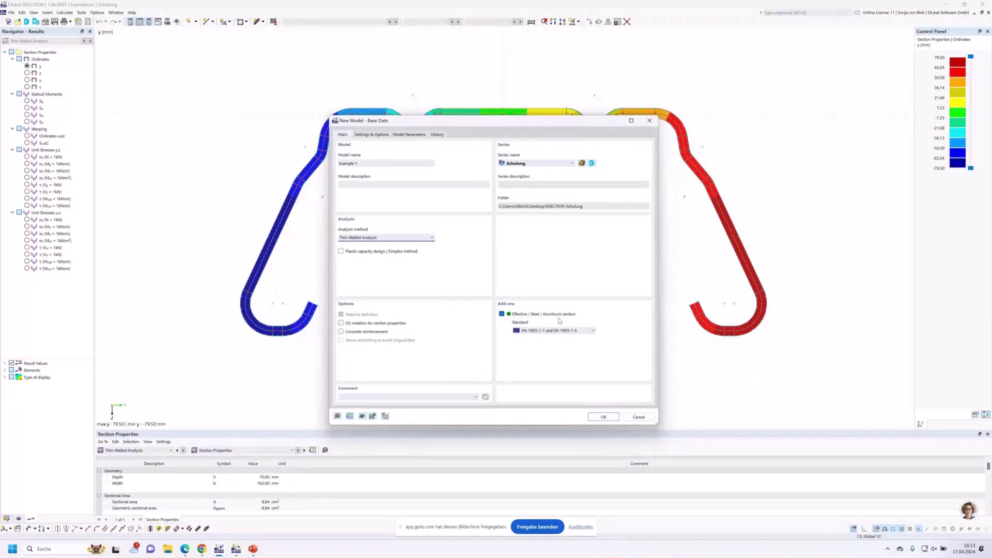
left_click(592, 331)
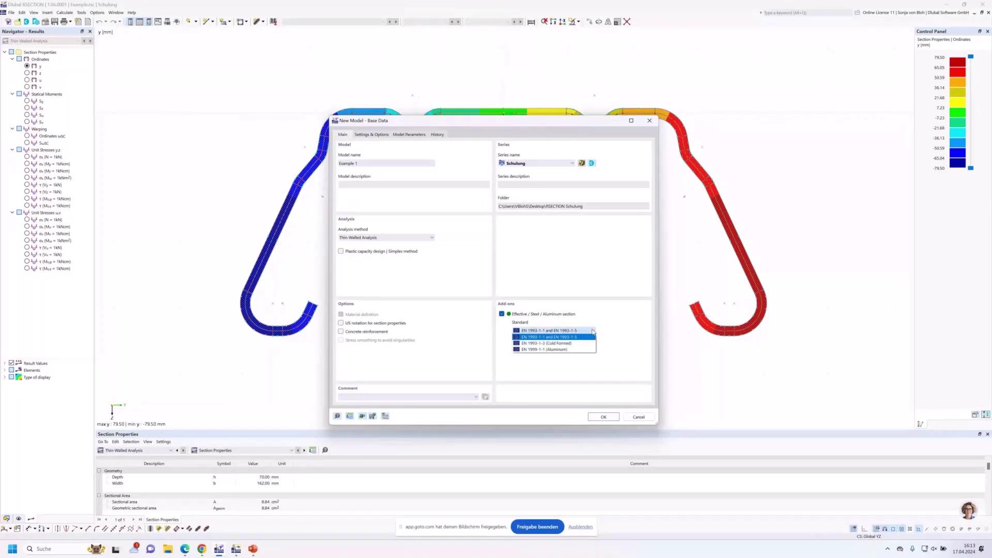
left_click(585, 337)
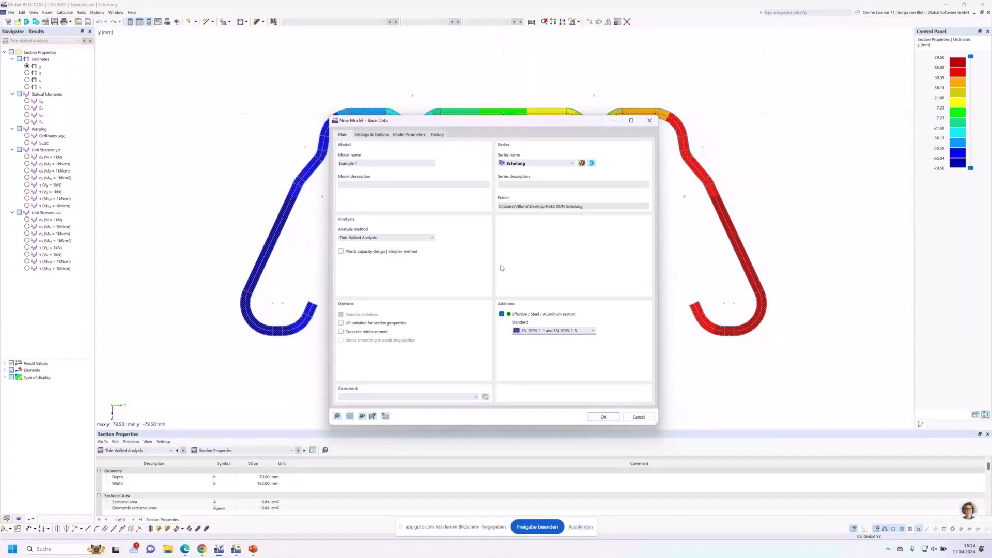
left_click(376, 136)
left_click(433, 164)
left_click(432, 164)
left_click(601, 416)
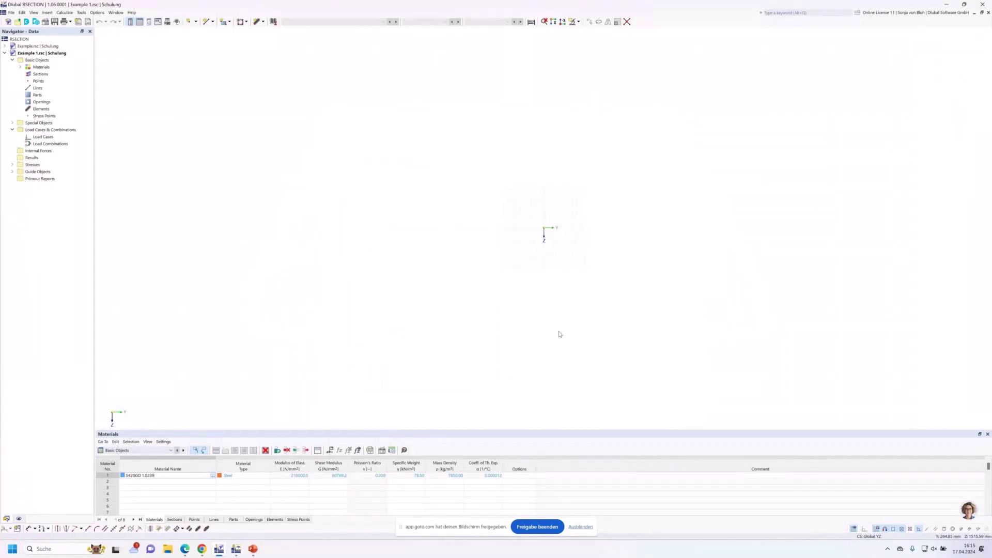
Open the new model's default material for editing and replace its name with S235W | BS EN 1993-1-1:2005
left_click(20, 68)
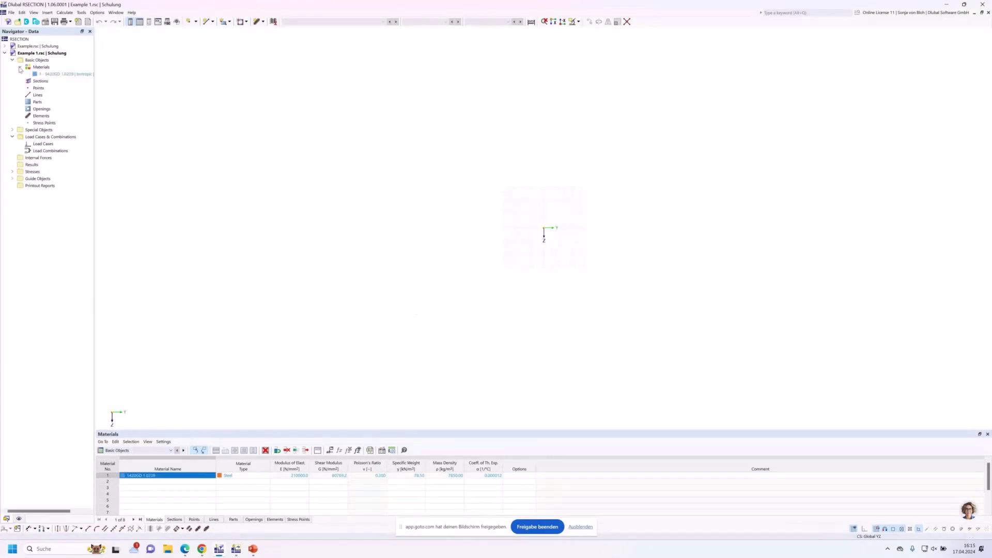
double_click(46, 75)
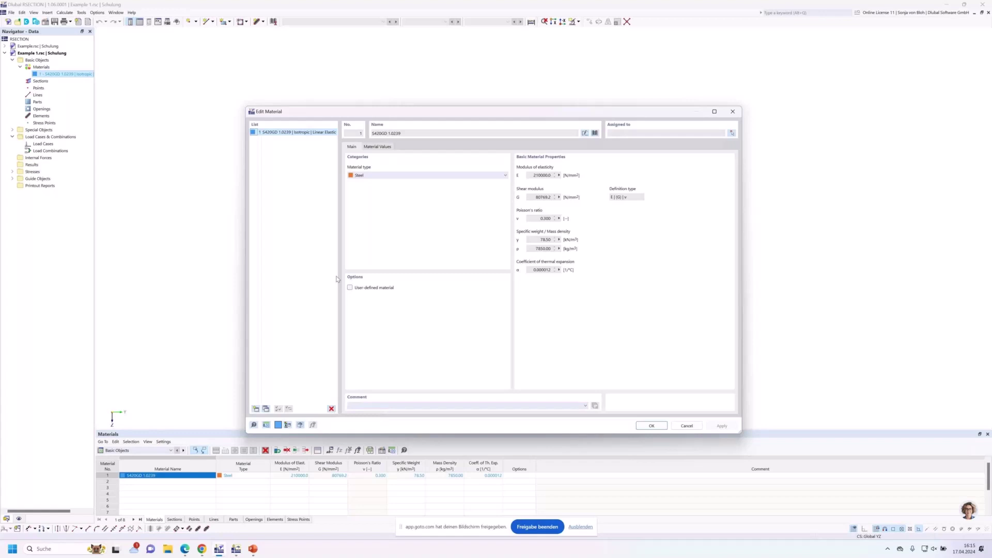
left_click(585, 133)
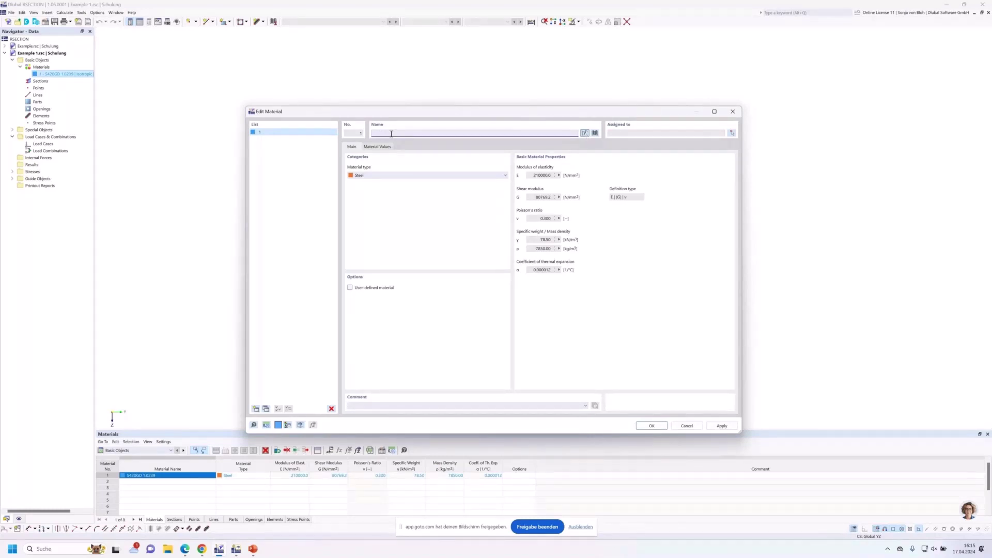
type("S235")
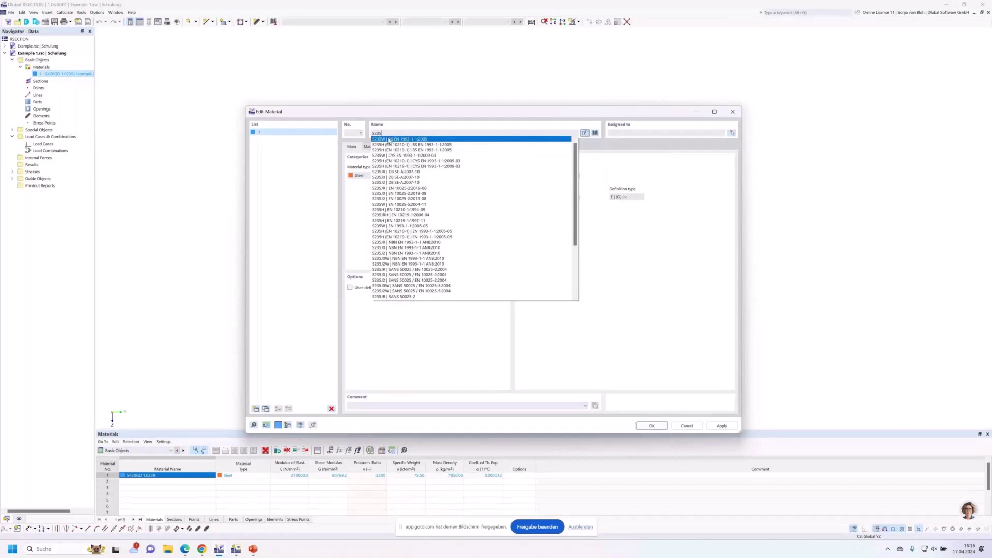
left_click(389, 139)
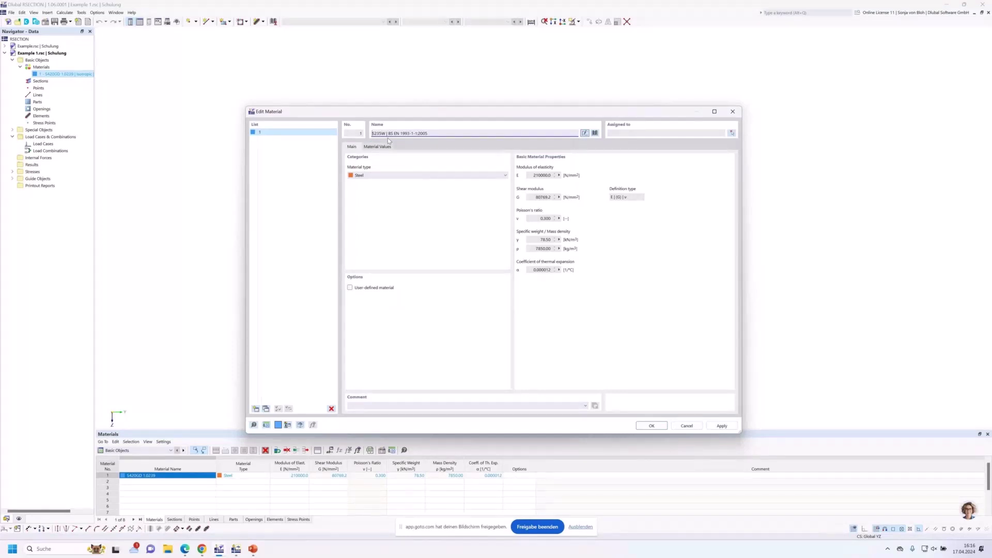
Search the material library for S 235 and assign S235 from the Steel S series of EN 1993-1-1:2005-05
left_click(595, 134)
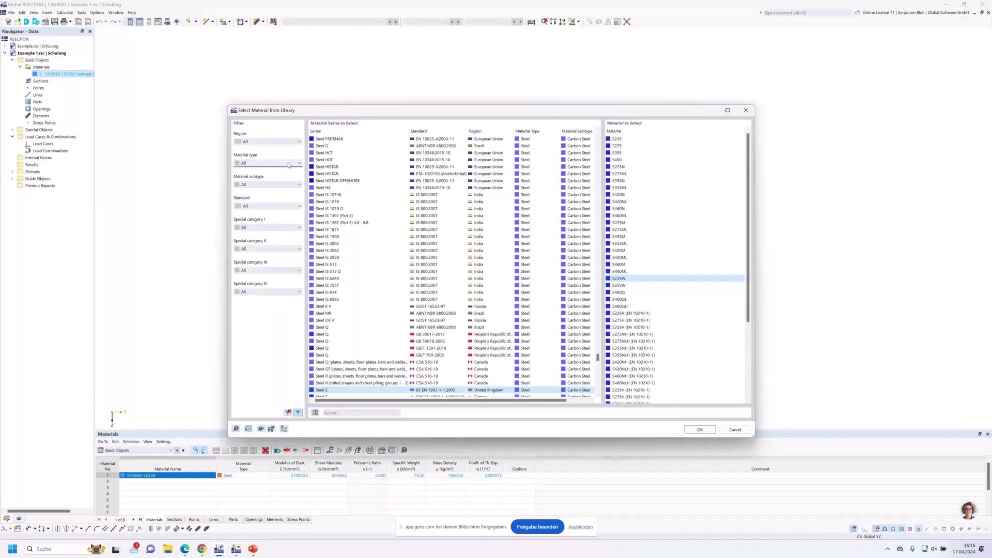
left_click(261, 206)
left_click(263, 206)
left_click(340, 412)
type("S 235")
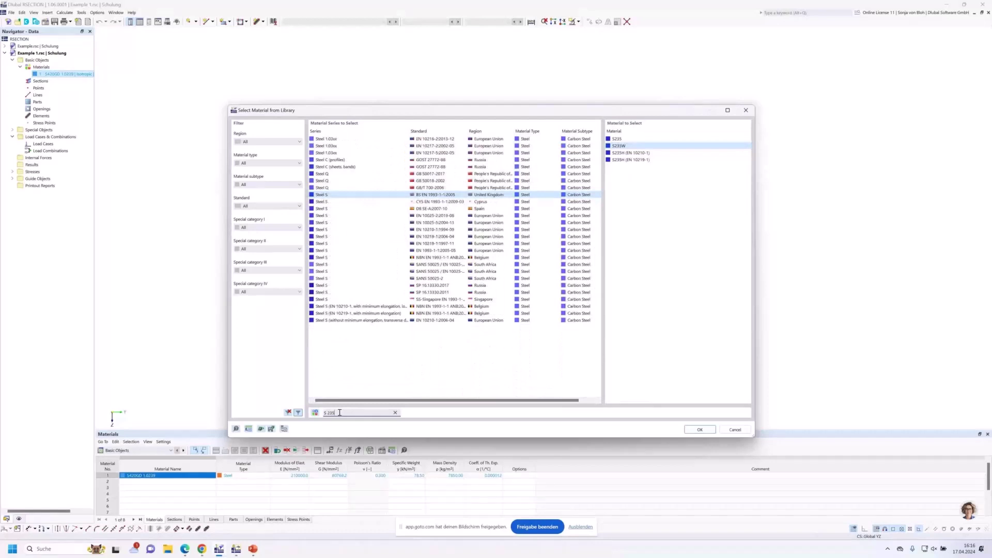
left_click(433, 252)
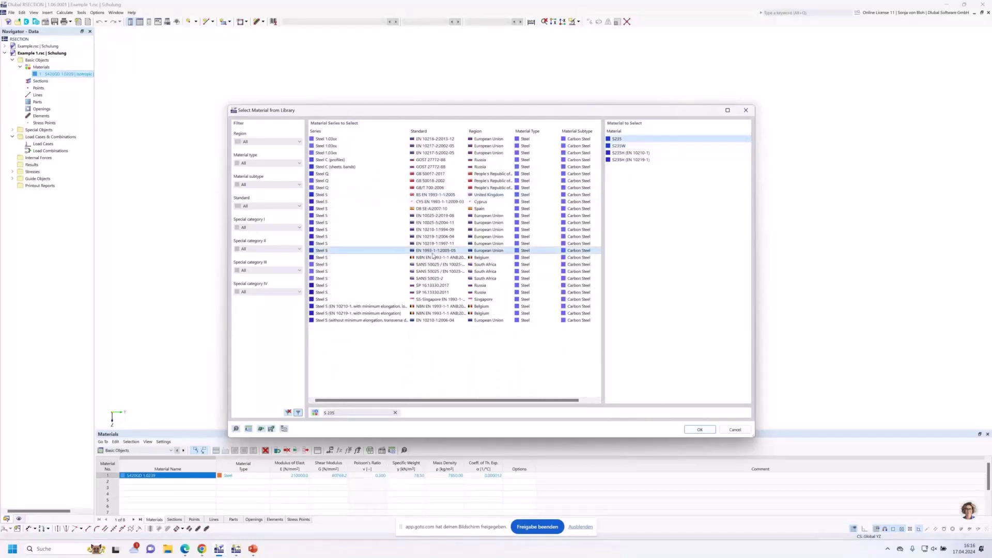
double_click(618, 139)
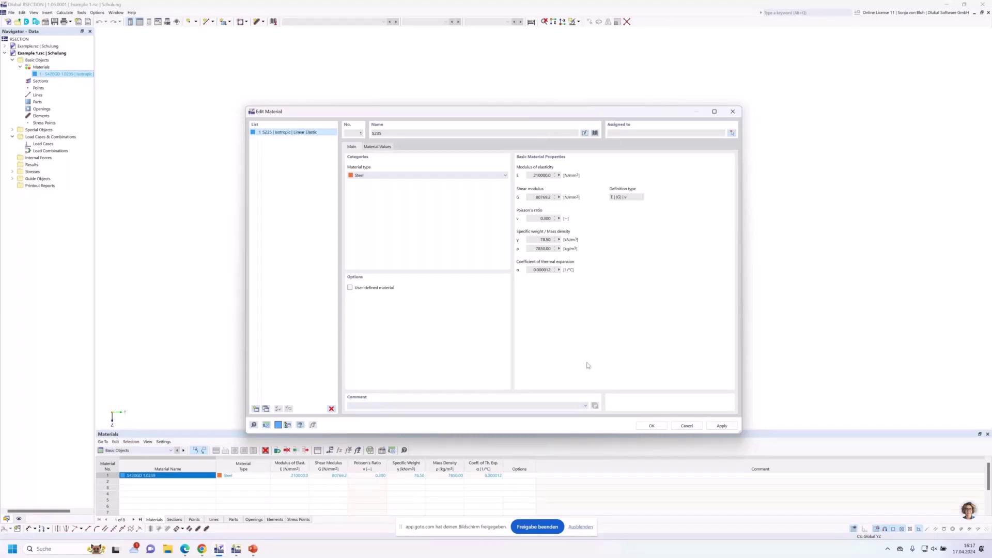
View the material values with the user-defined option enabled, disable that option again and accept the S235 material
left_click(350, 287)
left_click(383, 147)
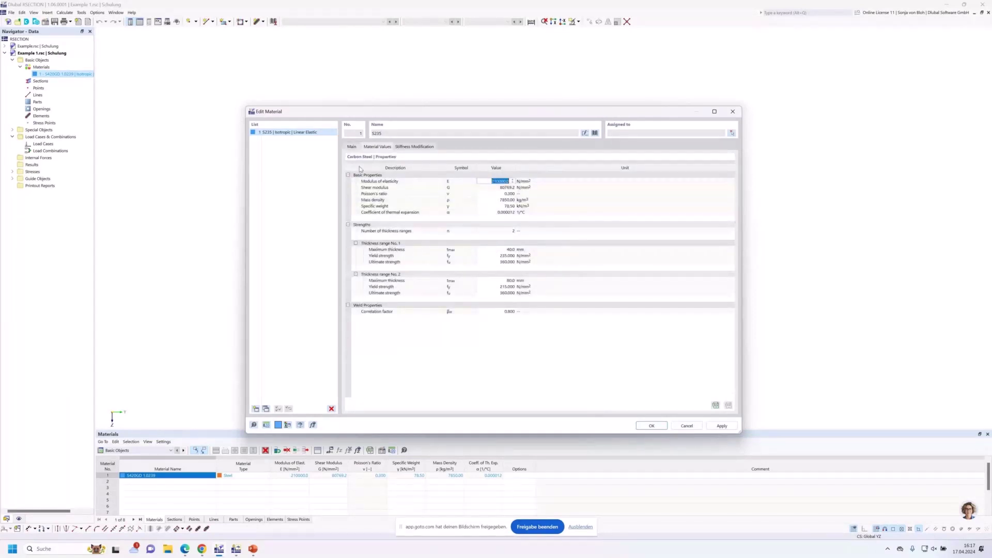
left_click(352, 146)
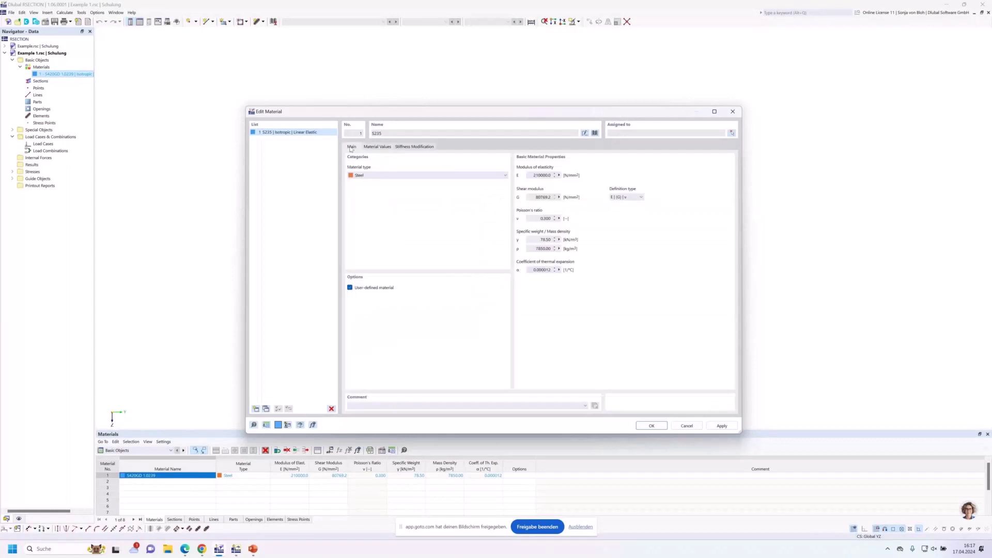
left_click(349, 288)
left_click(645, 426)
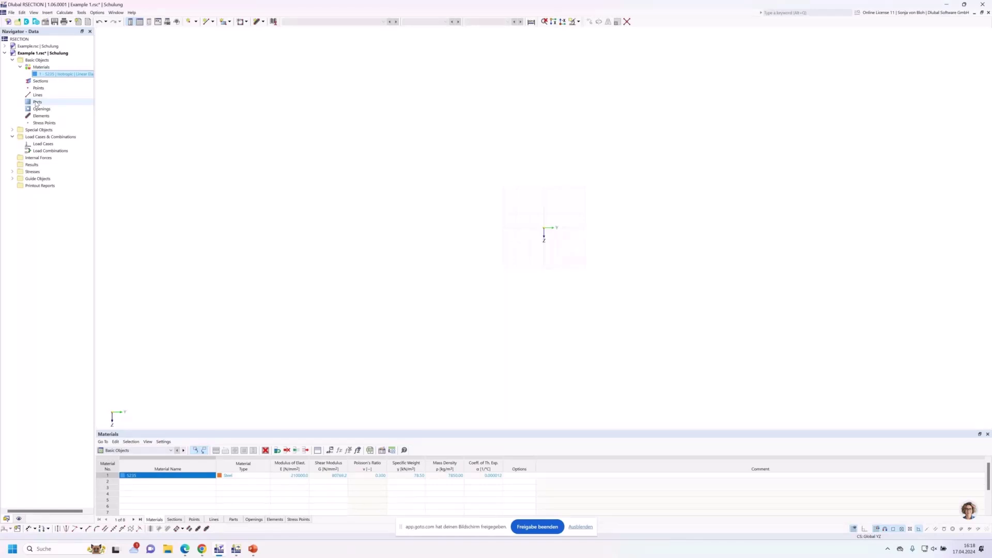
left_click(262, 22)
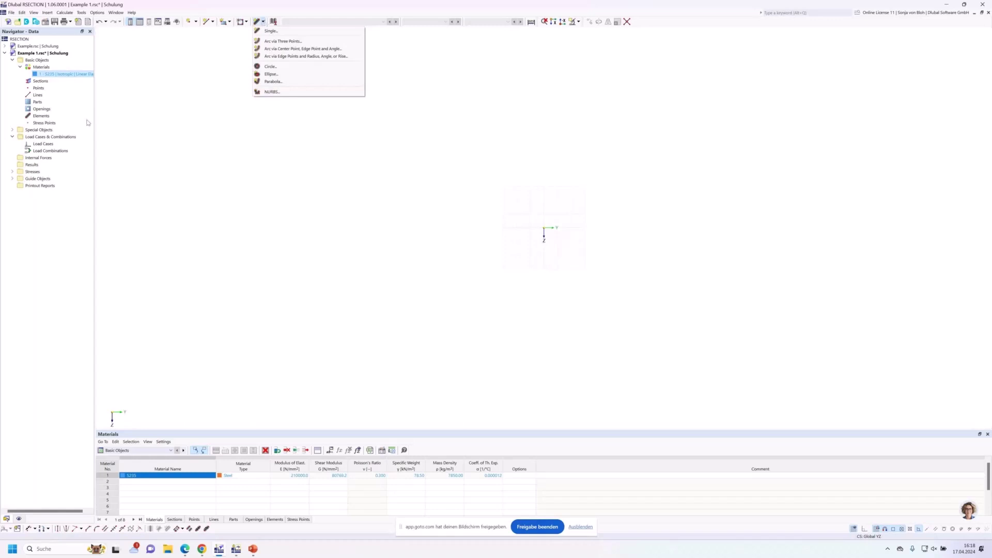
left_click(46, 118)
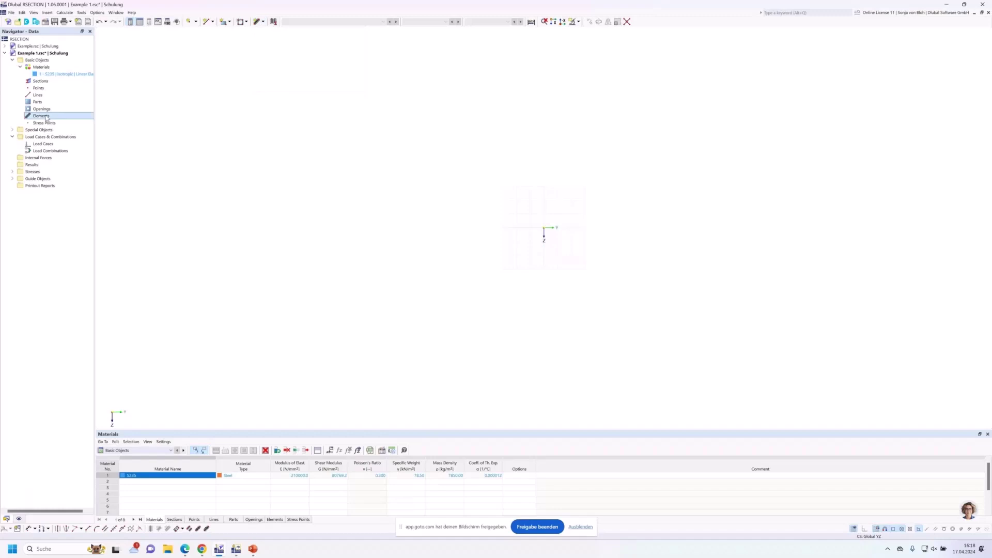
right_click(47, 118)
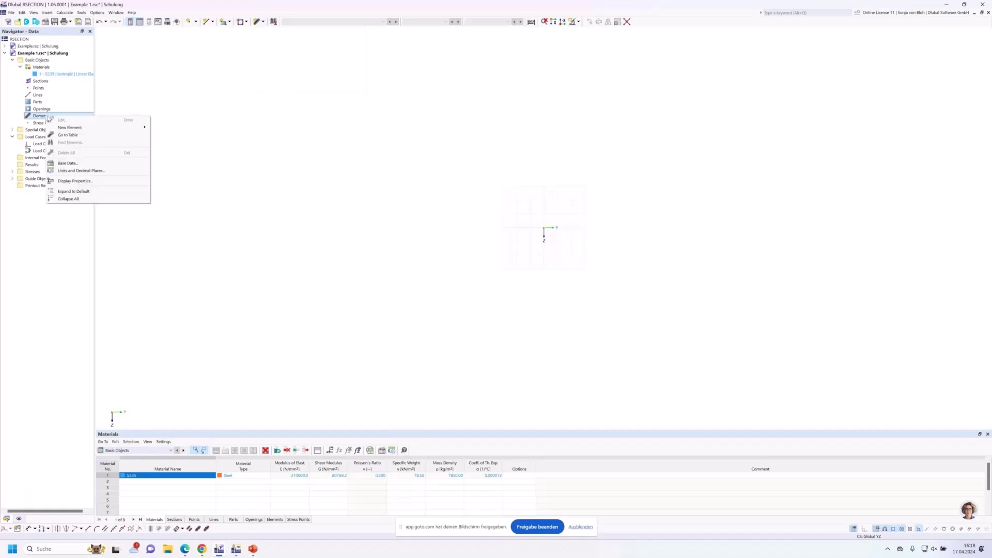
mouse_move(71, 129)
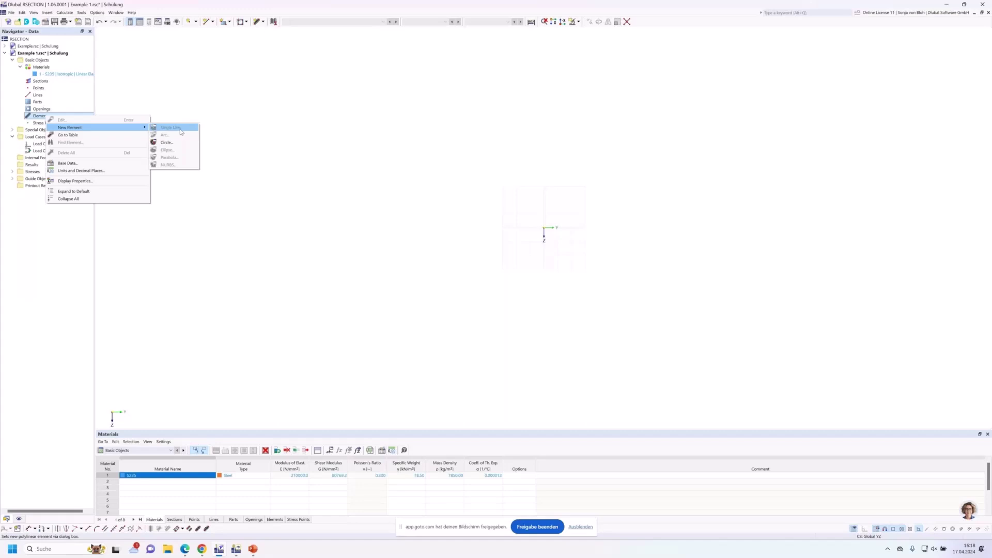
left_click(311, 78)
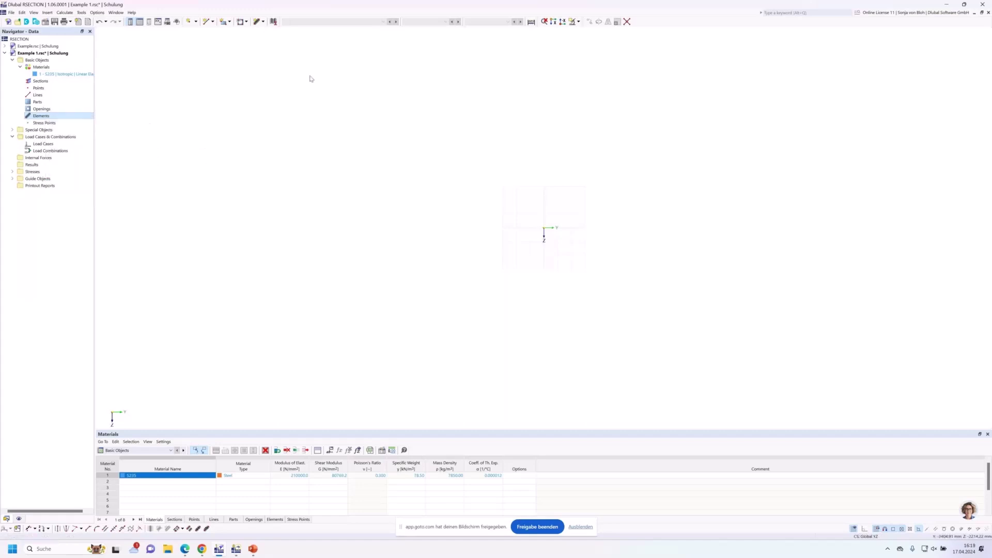
Create a horizontal single-line bottom flange element from the origin by length and direction, 150 mm long and 10.7 mm thick
left_click(263, 22)
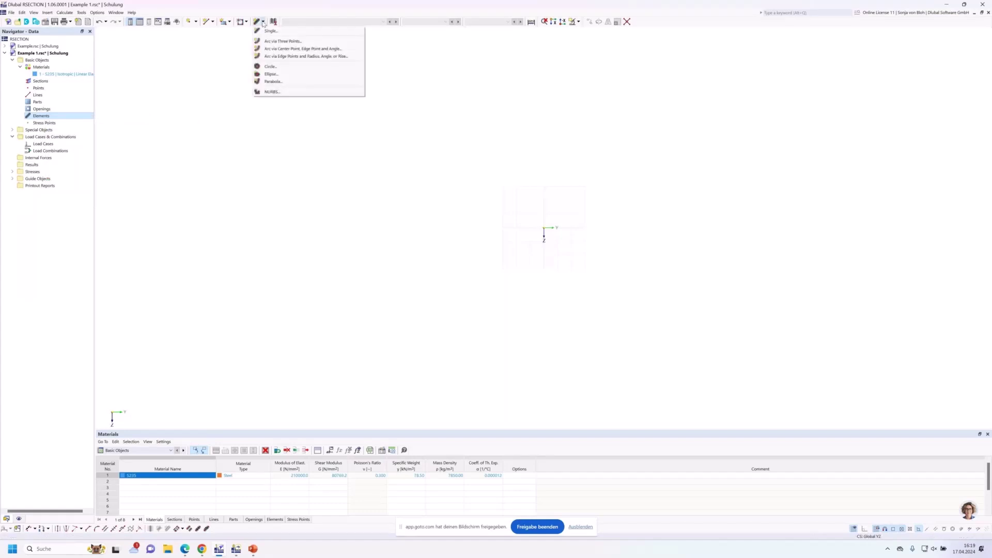
left_click(282, 32)
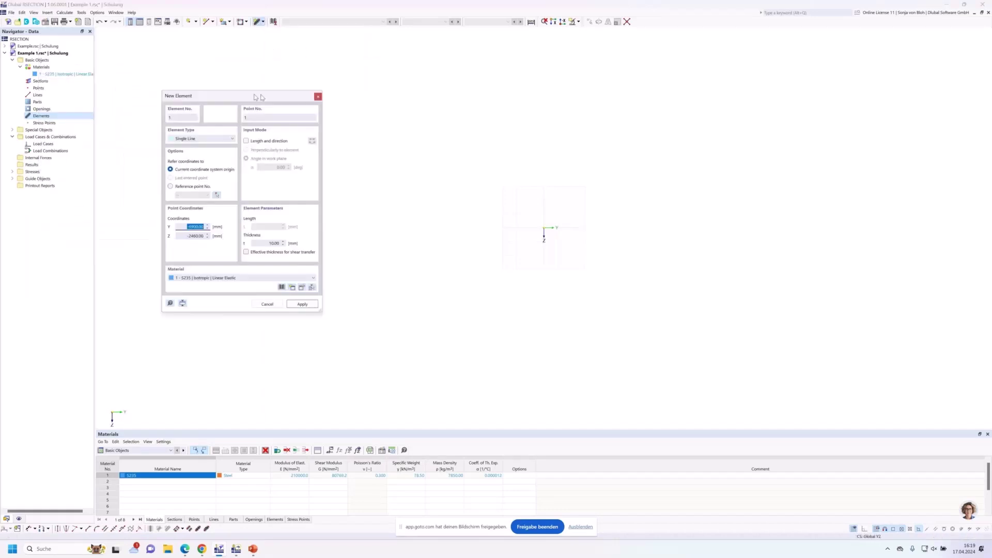
left_click_drag(256, 97, 304, 100)
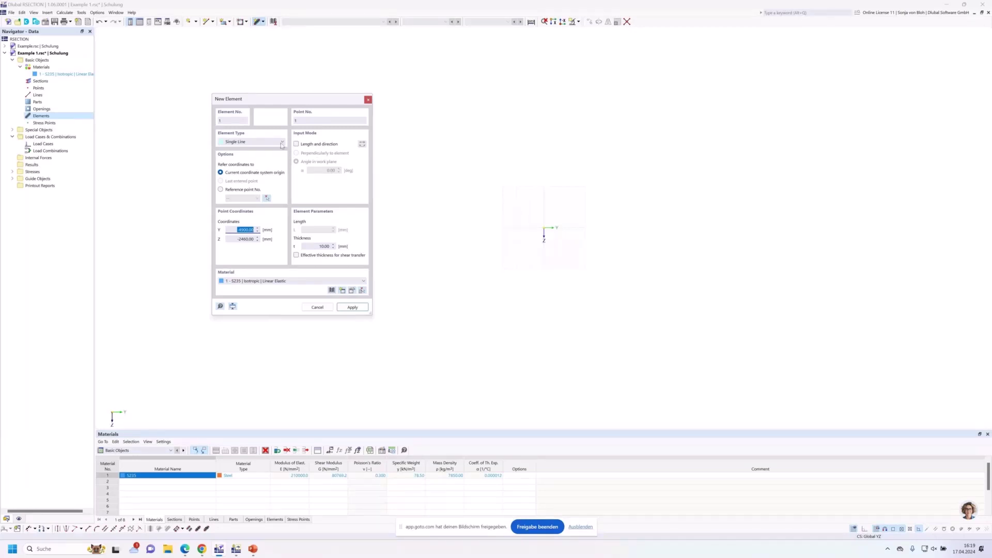
left_click(297, 144)
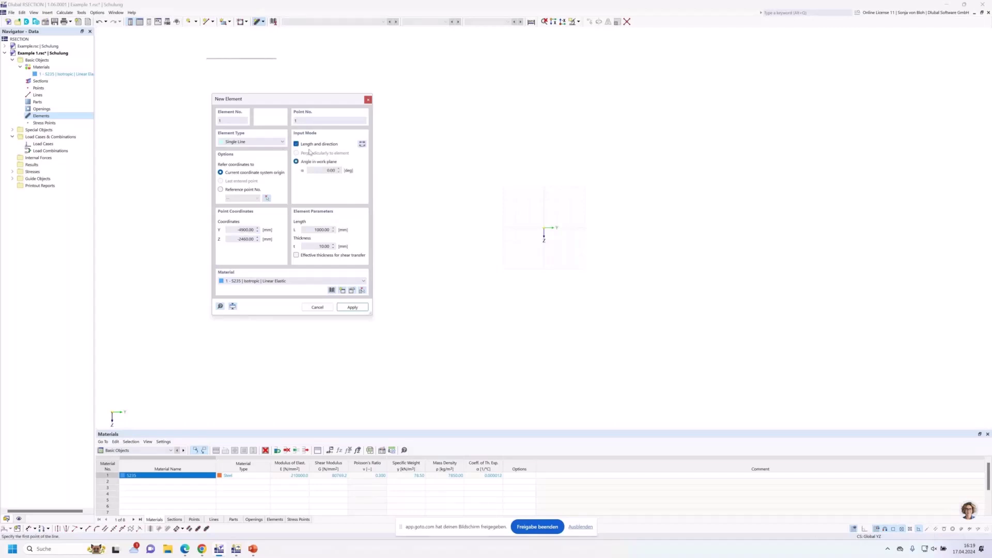
left_click(328, 170)
left_click(309, 231)
left_click_drag(309, 231, 351, 236)
type("150")
left_click_drag(329, 247, 345, 255)
type("10.7")
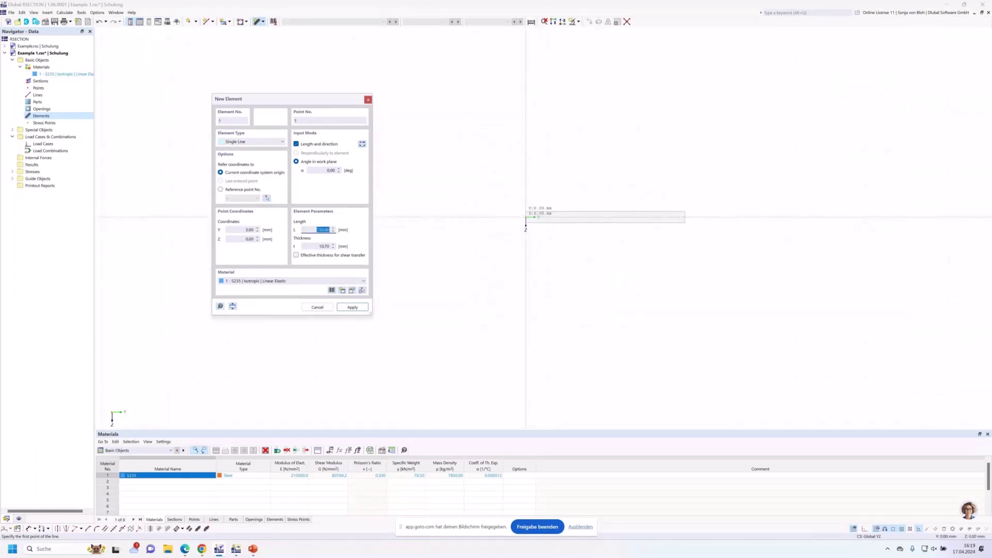
left_click(526, 217)
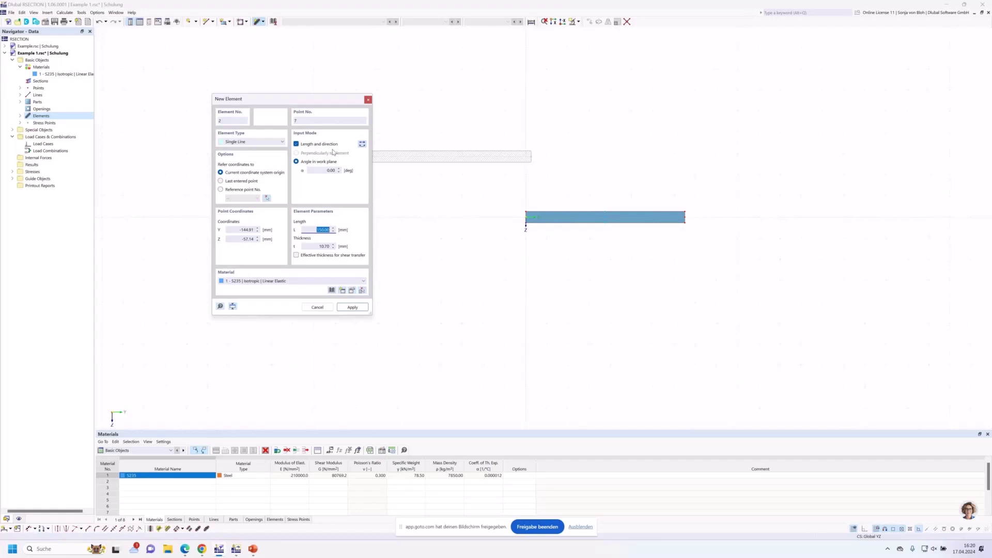
Add the web upward from the flange midpoint at 90°, 289.3 mm long and 7.10 mm thick, with reversed orientation
left_click(320, 170)
left_click_drag(321, 170, 341, 175)
type("90")
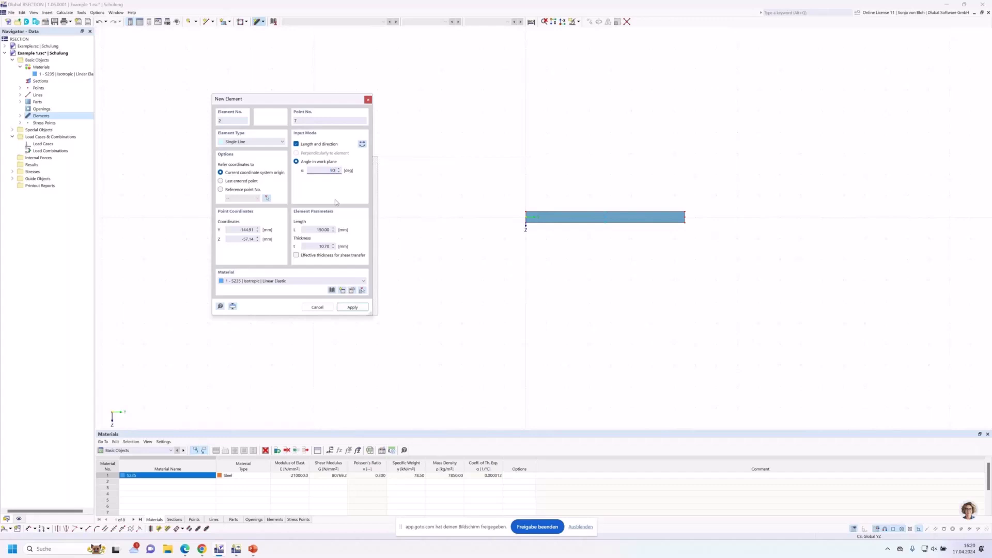
left_click_drag(314, 230, 332, 231)
type("289.3")
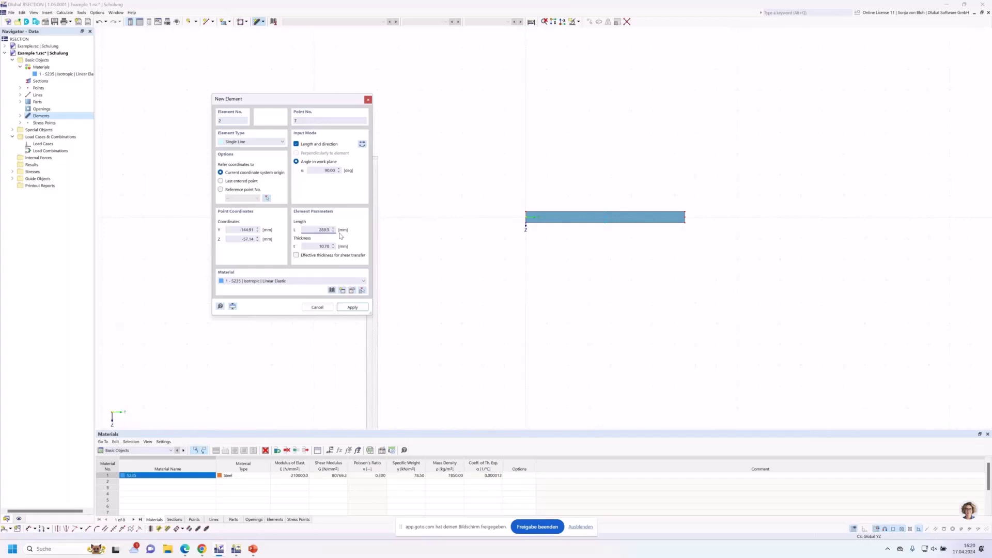
left_click(315, 247)
type("7.10")
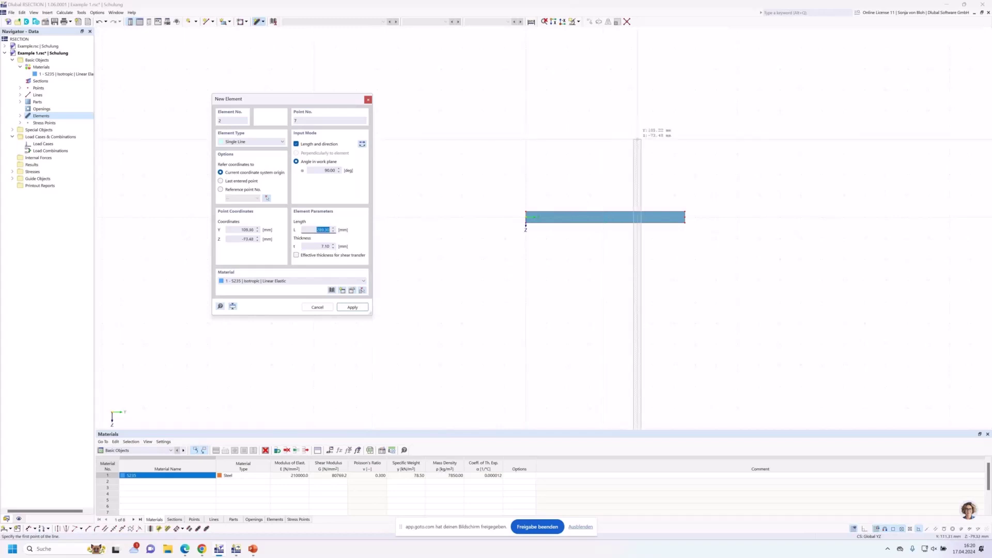
scroll(616, 116, "down", 1)
scroll(616, 115, "down", 1)
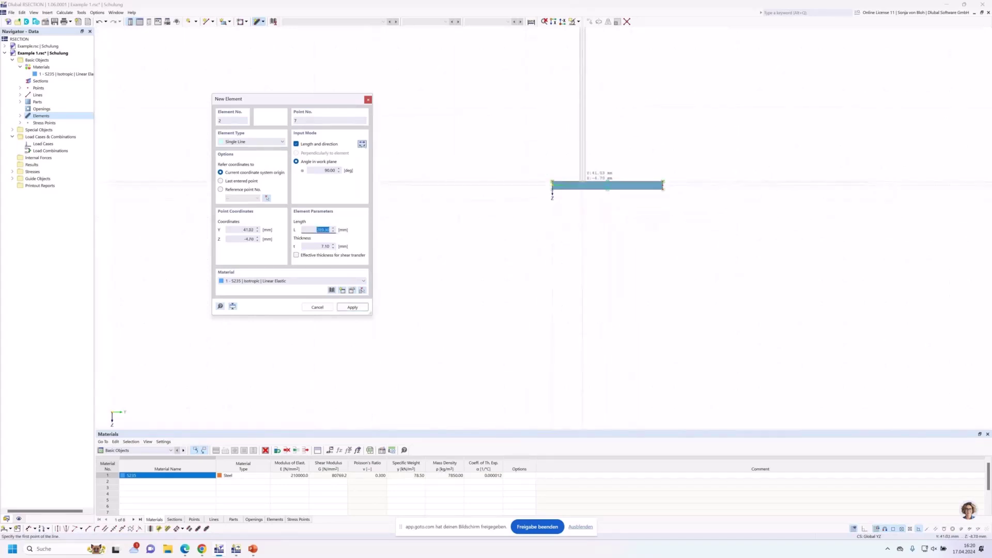
scroll(610, 180, "up", 2)
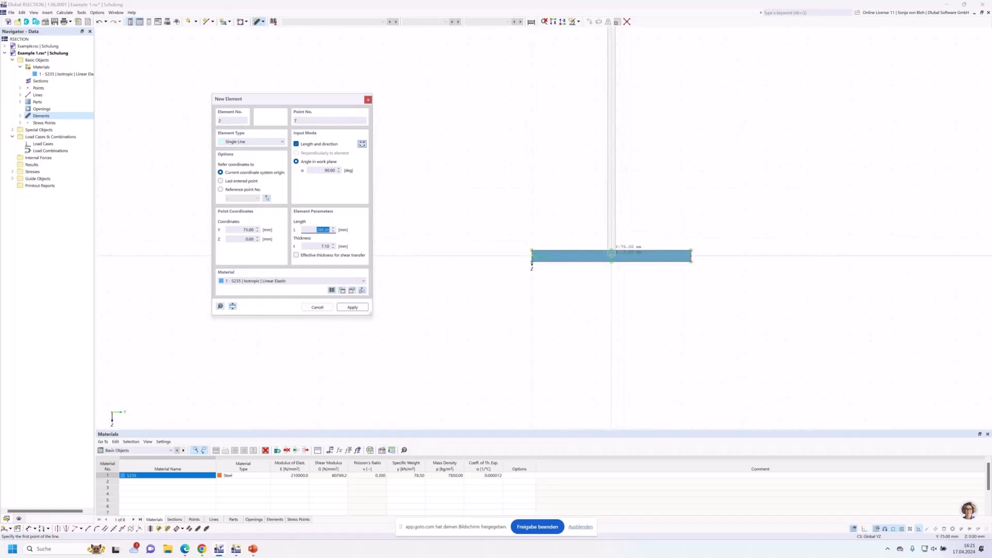
left_click(611, 255)
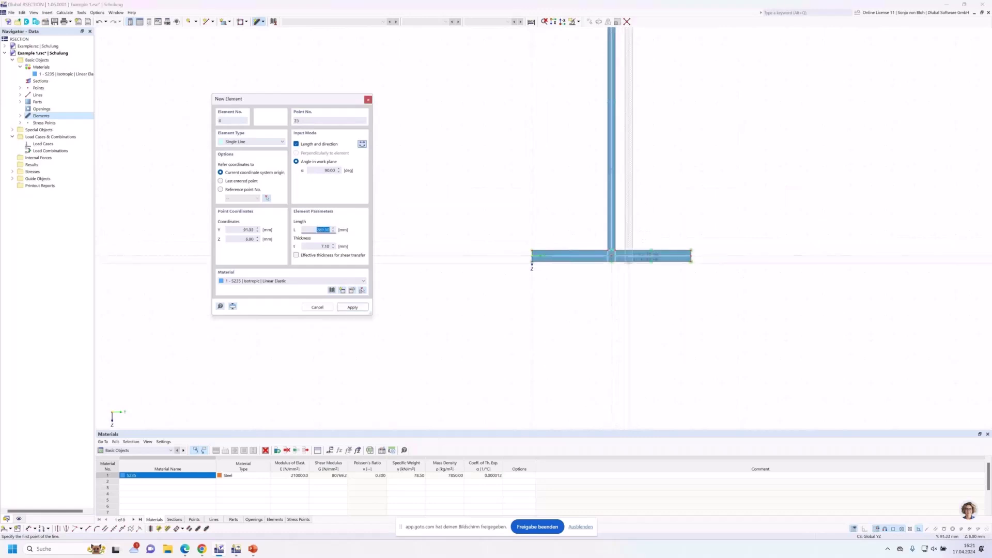
Add the left half of the top flange at the web's upper end with 0° angle, 75 mm length and 10.7 mm thickness
scroll(648, 294, "down", 2)
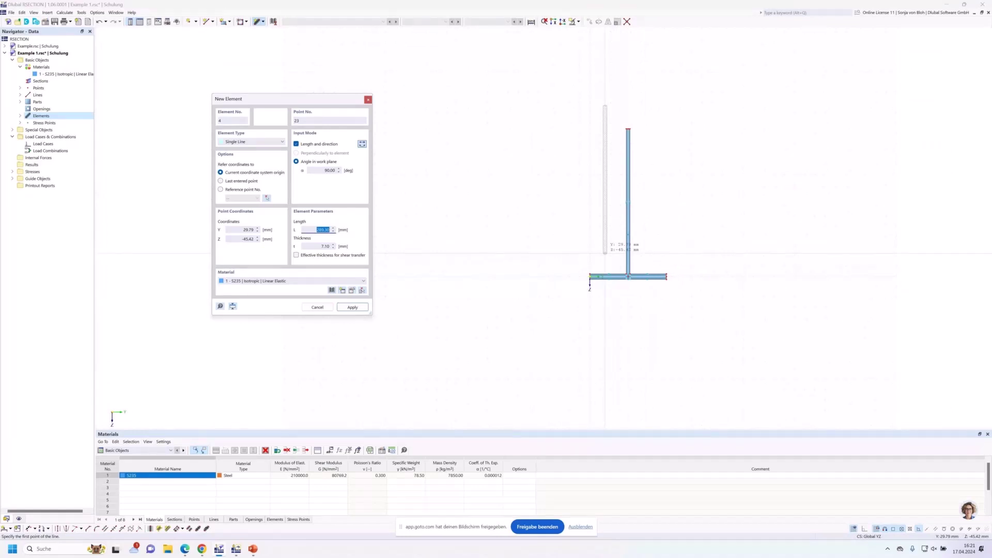
left_click(323, 170)
type("0")
key("Tab")
type("75")
left_click(322, 247)
type("10.7")
scroll(439, 129, "up", 6)
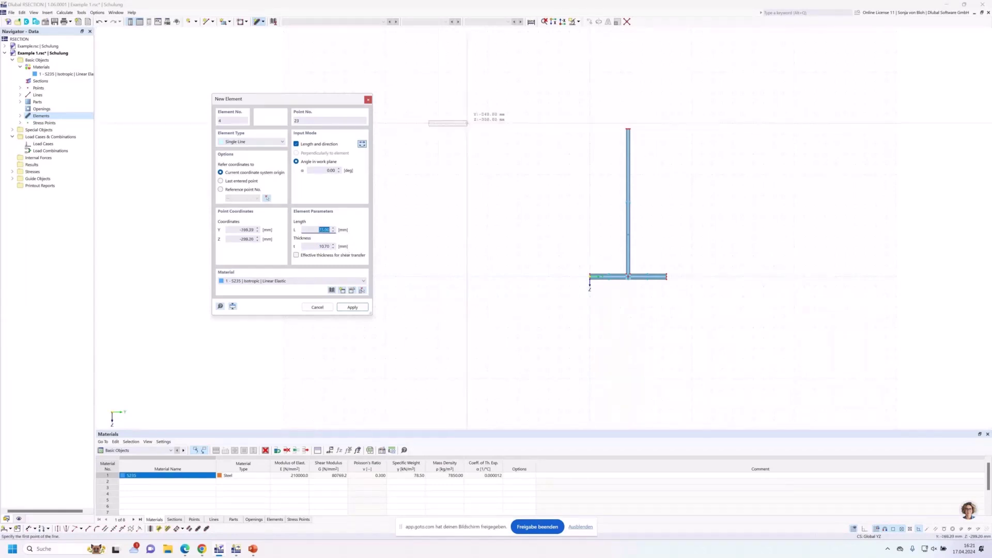
left_click(690, 112)
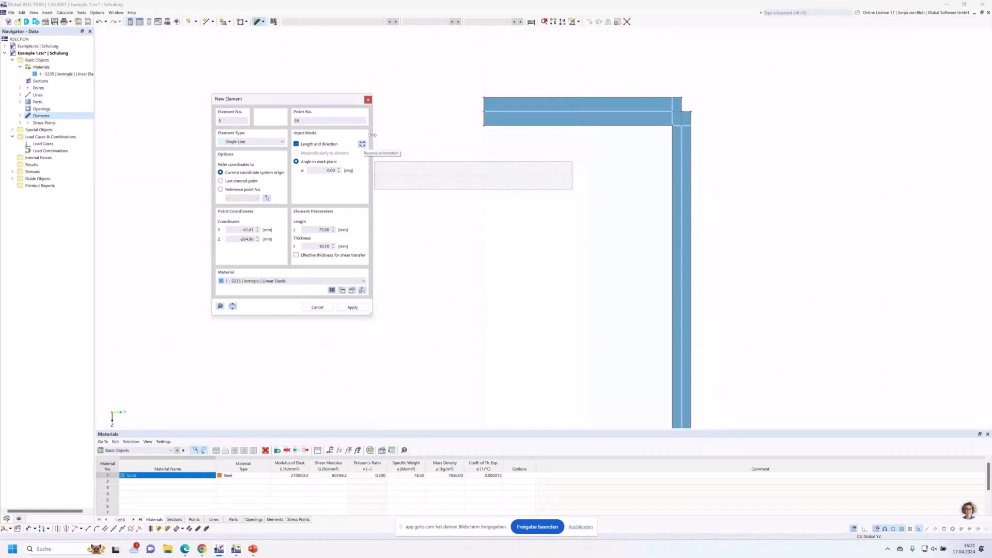
Flip the element orientation, add the 75 mm right half of the top flange at the web's upper end and finish element input
scroll(681, 175, "up", 3)
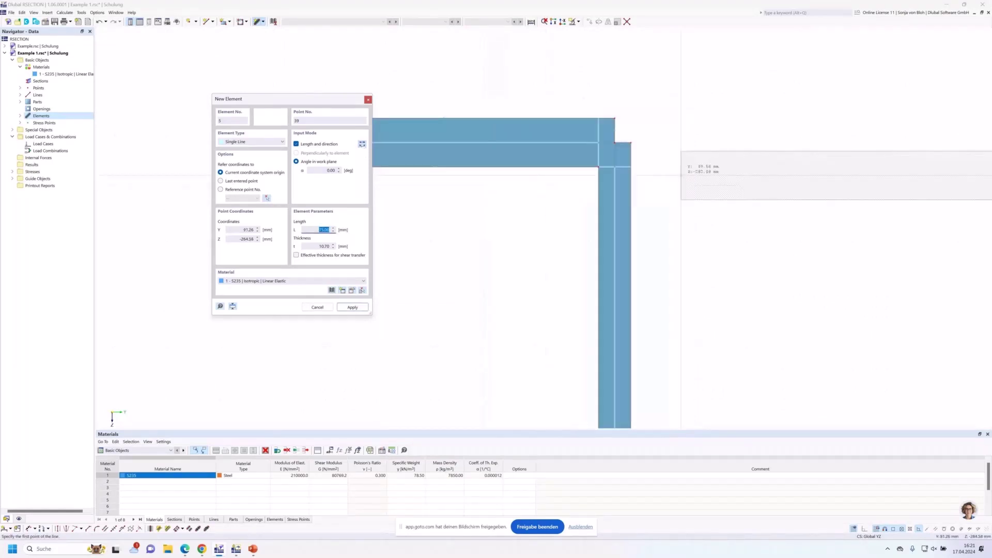
scroll(680, 166, "up", 2)
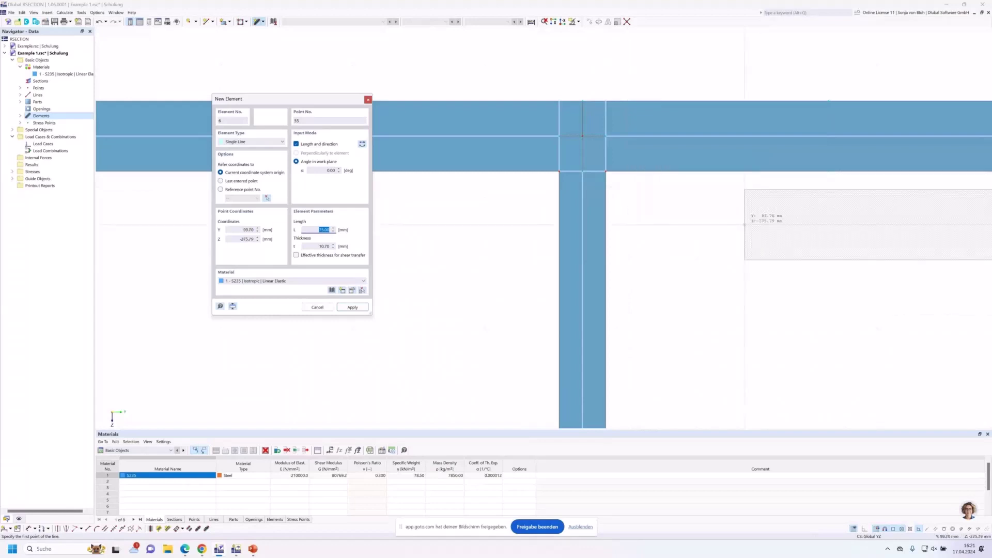
scroll(604, 207, "down", 1)
scroll(579, 212, "down", 1)
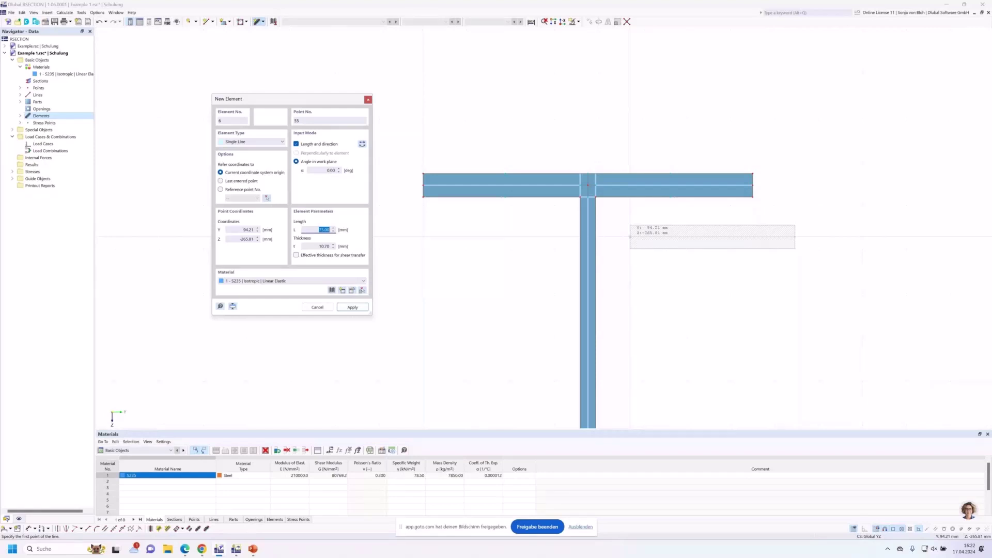
key("Escape")
scroll(630, 236, "down", 2)
middle_click_drag(591, 243, 447, 155)
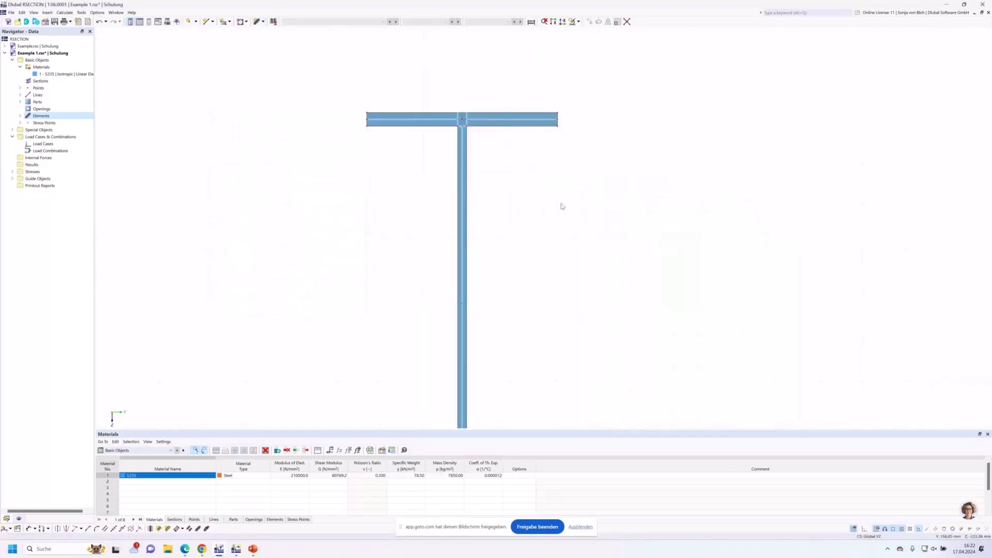
scroll(557, 207, "down", 1)
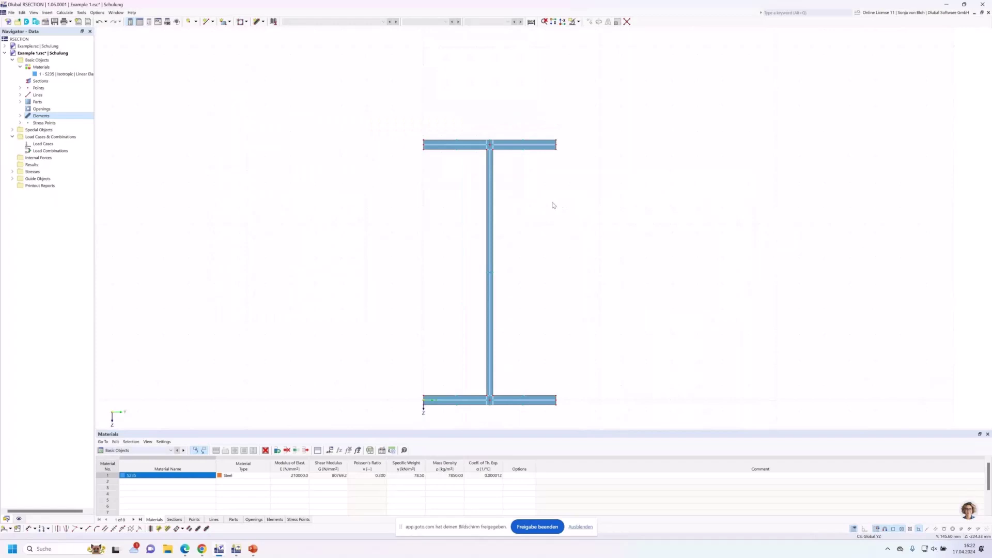
middle_click_drag(553, 205, 485, 162)
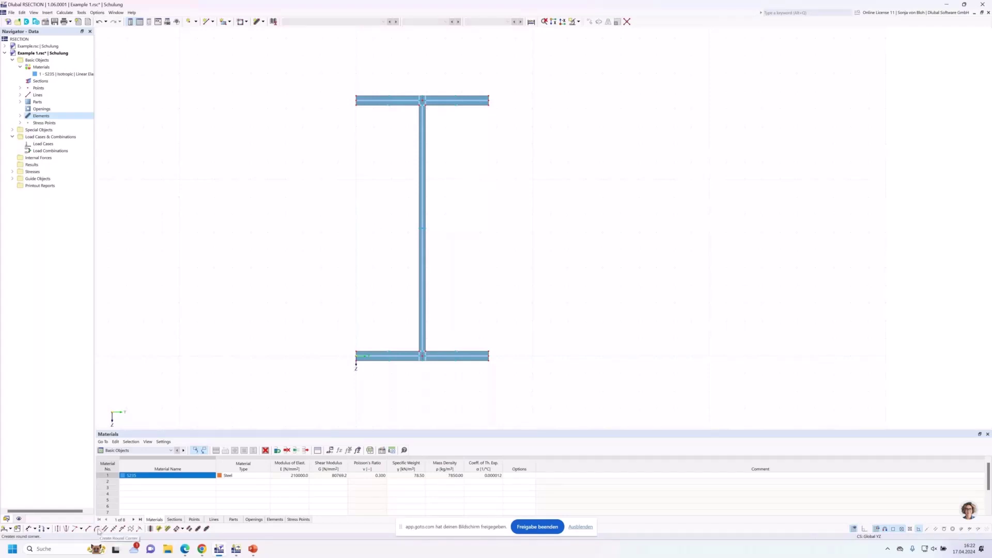
Round the left inner corner between the top flange and the web with a 15 mm radius
left_click(104, 529)
left_click(96, 528)
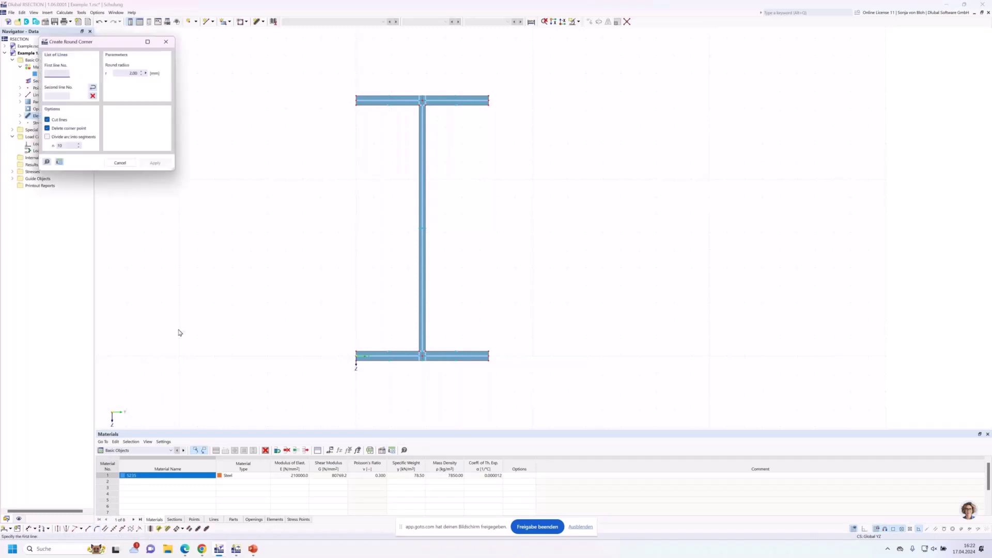
left_click_drag(90, 42, 195, 124)
double_click(239, 153)
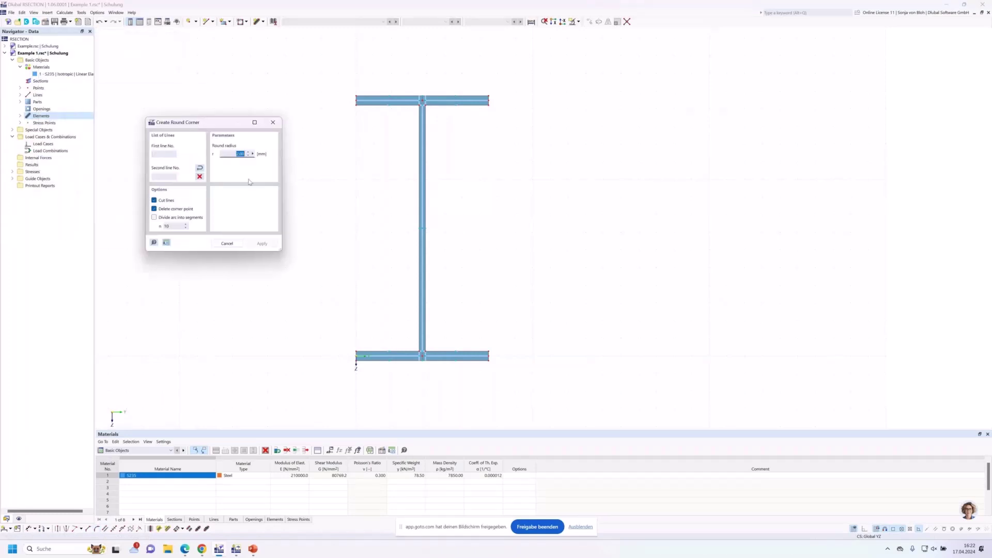
type("15")
scroll(442, 126, "up", 4)
scroll(394, 101, "up", 2)
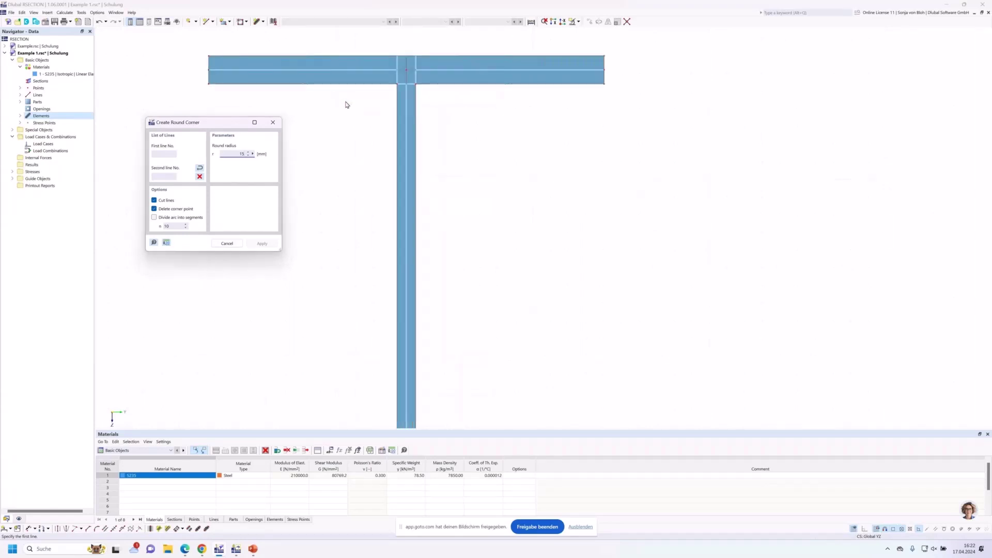
middle_click_drag(345, 102, 405, 150)
left_click(407, 149)
left_click(447, 155)
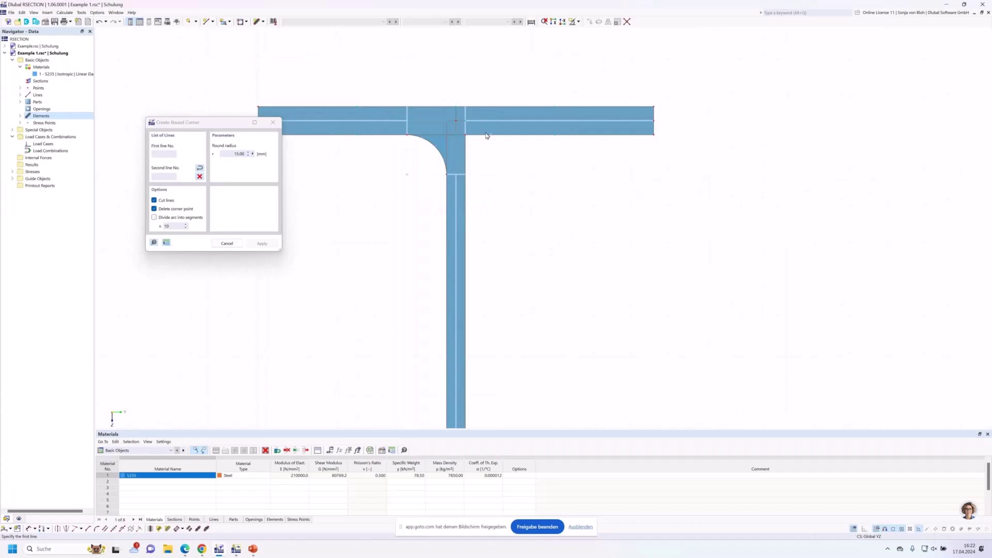
Apply the same 15 mm rounding to the right inner corner between the top flange and the web and finish corner rounding
left_click(481, 134)
left_click(466, 153)
key("Escape")
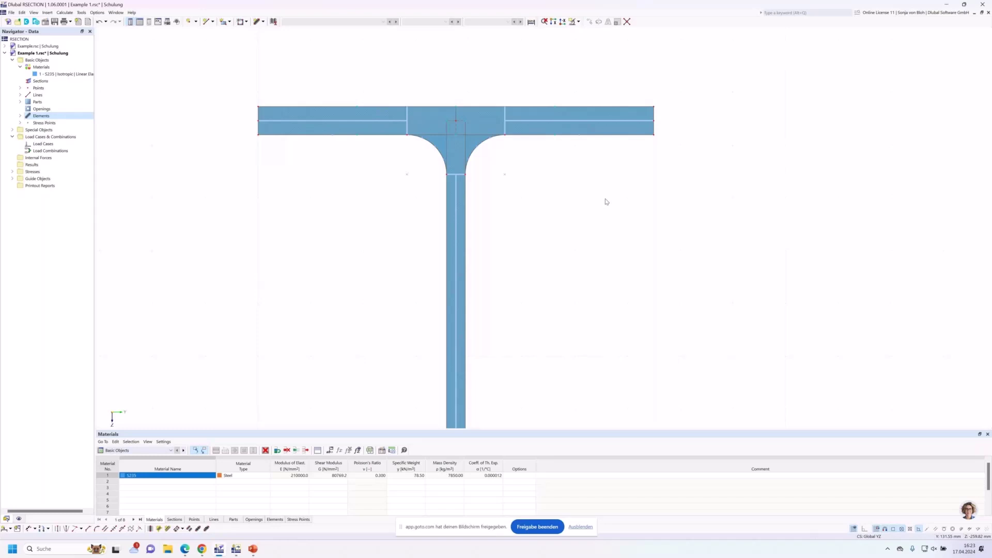
Set up an angled corner of type Edge and Angle with an edge length of 8.49 mm and a 45° angle
left_click(118, 500)
left_click(87, 529)
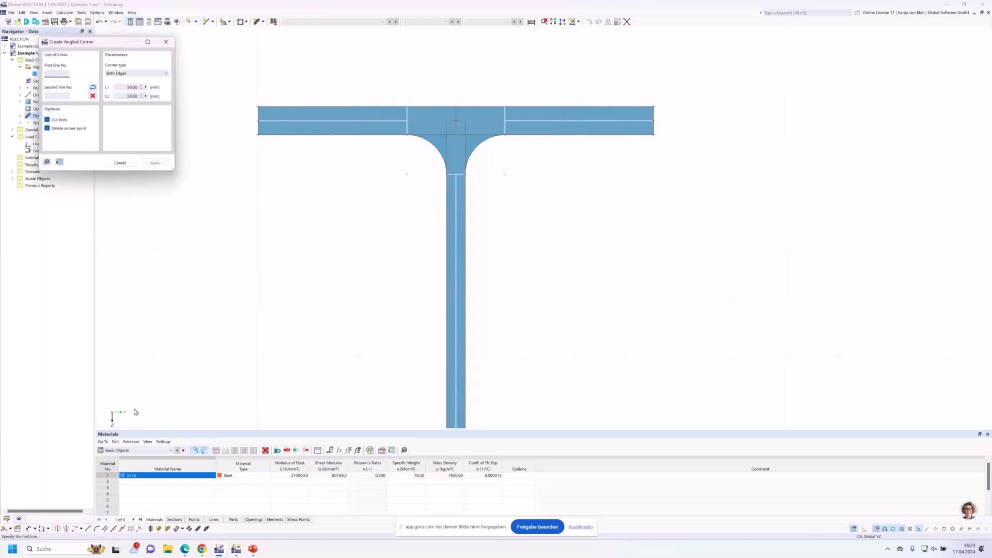
left_click_drag(95, 45, 157, 84)
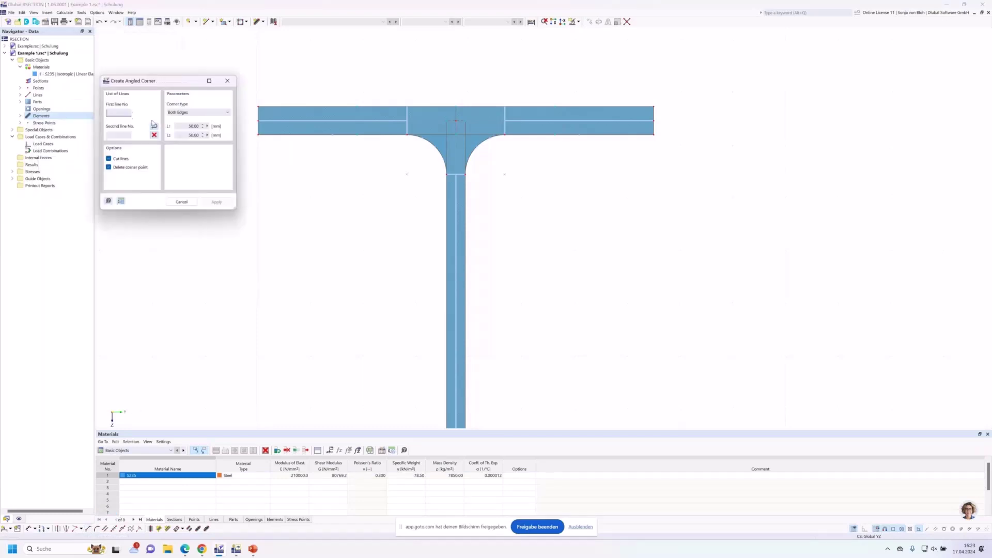
left_click(195, 112)
left_click(188, 124)
double_click(188, 125)
type("5")
type("*sqrt")
type("(2")
key("Tab")
double_click(188, 137)
type("4")
Create the angled corners on both sides of the web at the bottom flange and finish the corner command
scroll(377, 193, "down", 5)
middle_click_drag(369, 348, 389, 189)
scroll(408, 290, "up", 4)
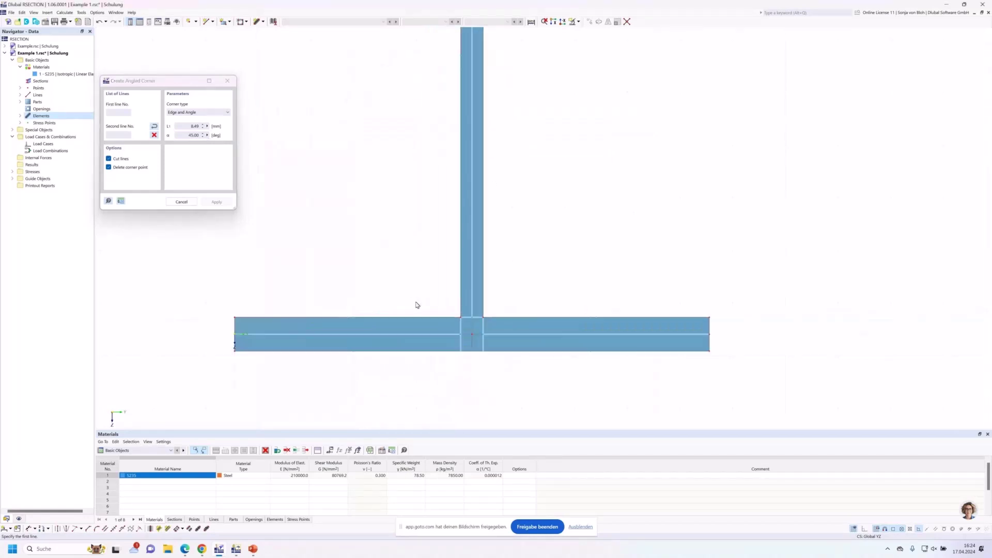
left_click(408, 316)
left_click(461, 307)
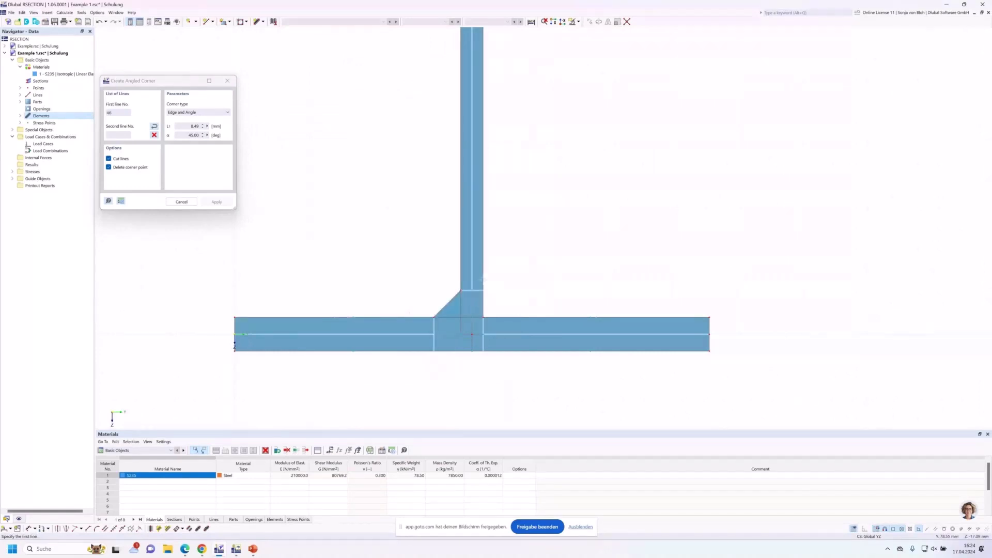
left_click(482, 280)
left_click(496, 317)
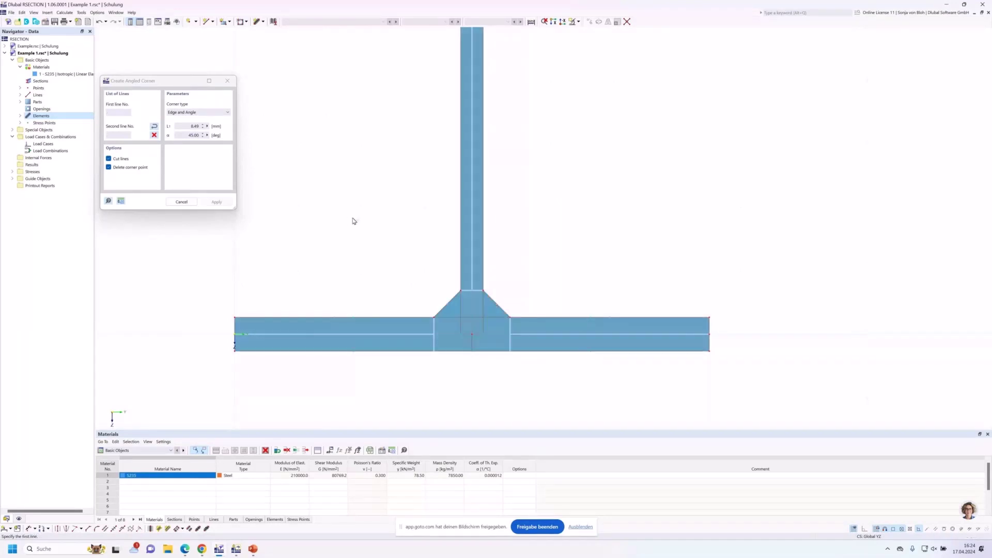
key("Escape")
scroll(354, 268, "down", 4)
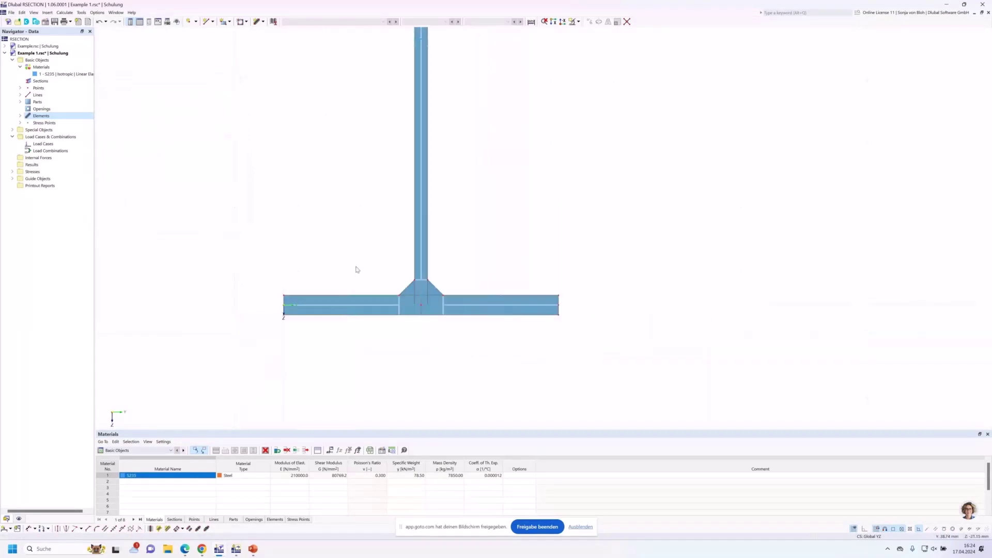
middle_click_drag(319, 194, 340, 266)
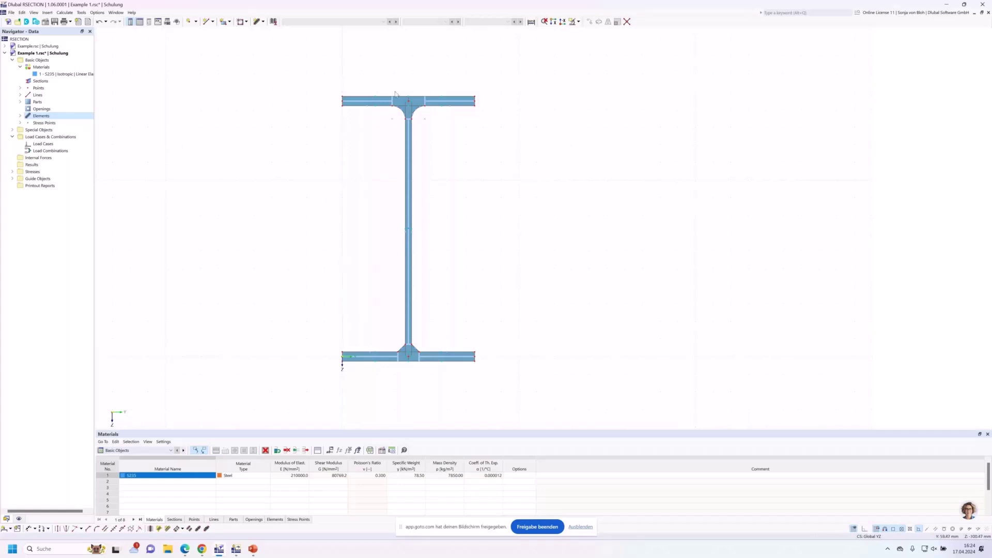
left_click(435, 105)
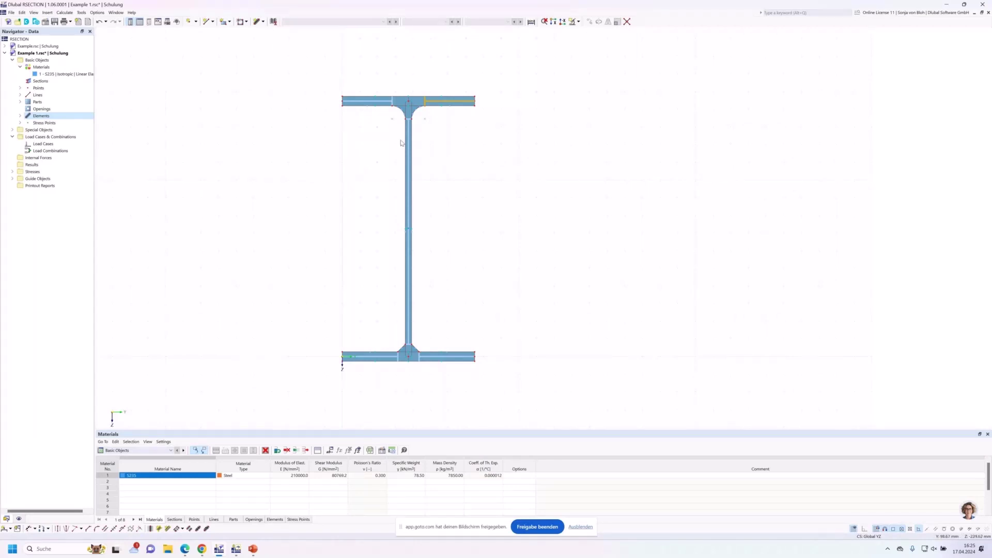
Create two load cases, naming the first N and the second My
left_click(44, 145)
right_click(46, 146)
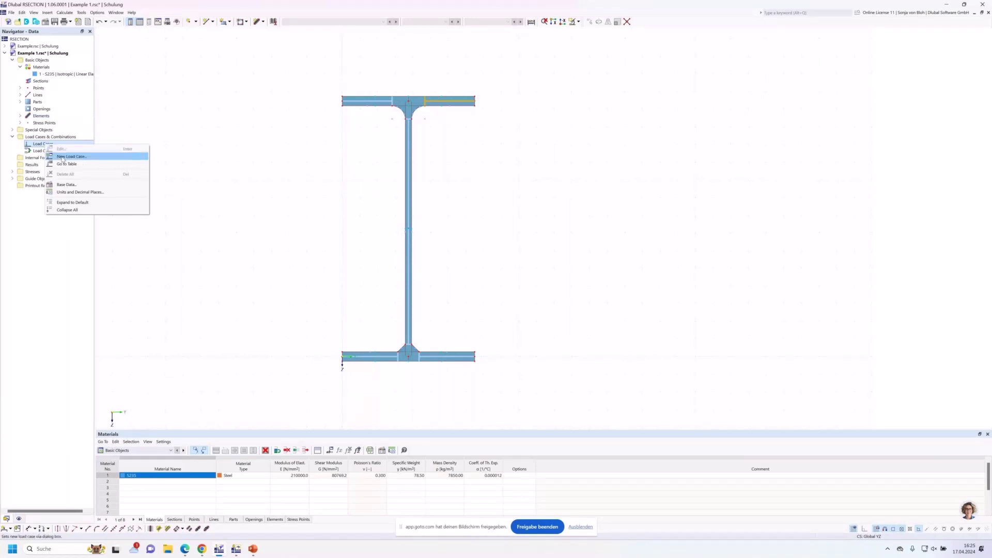
left_click(63, 157)
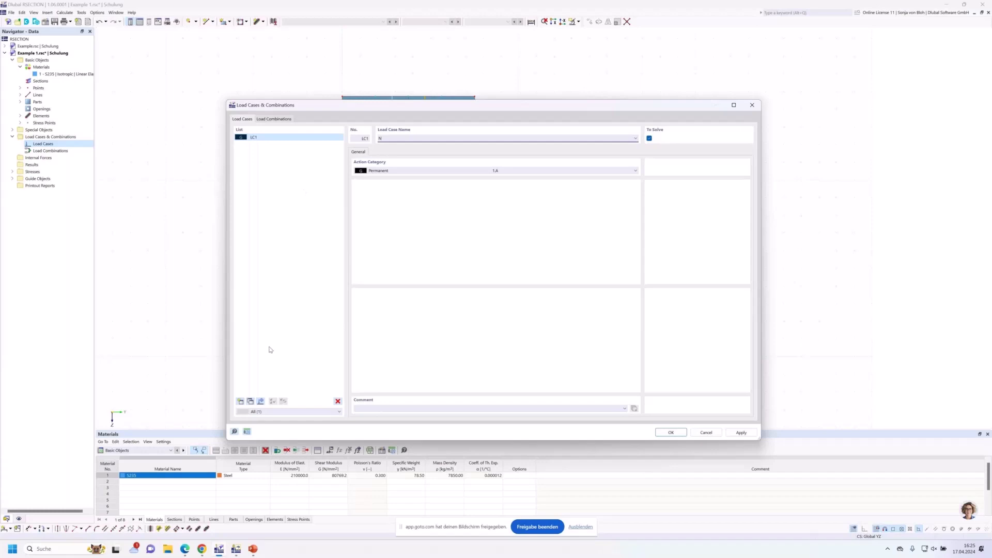
left_click(240, 401)
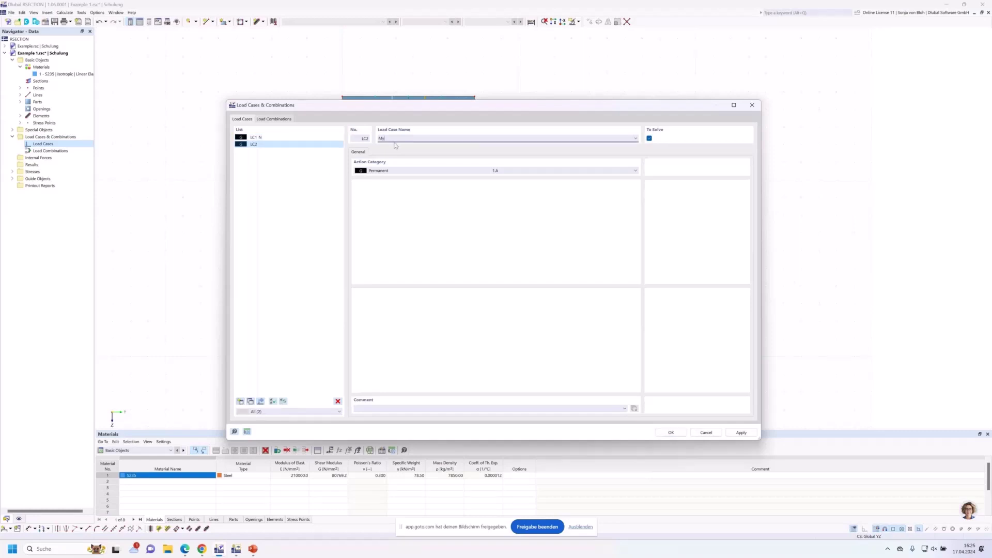
Create a load combination containing both load cases N and My, each with factor 1.00, and accept the definitions
left_click(275, 119)
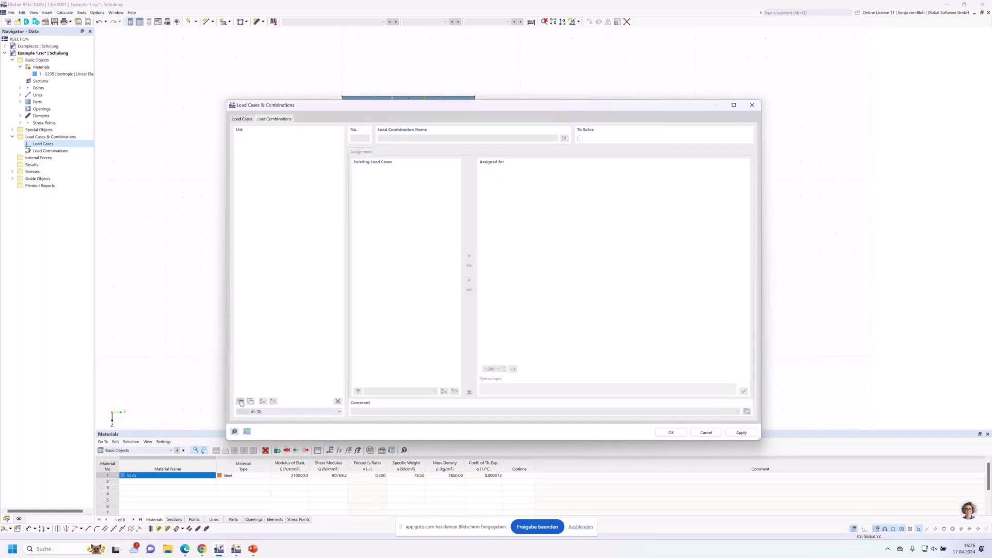
left_click(240, 402)
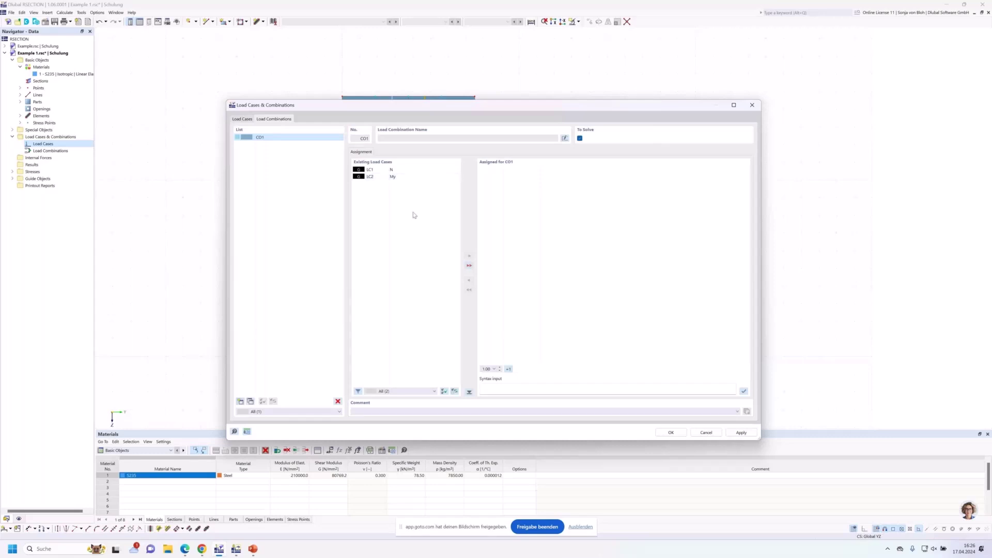
left_click(469, 265)
left_click(490, 169)
left_click(494, 170)
left_click(494, 170)
left_click(493, 170)
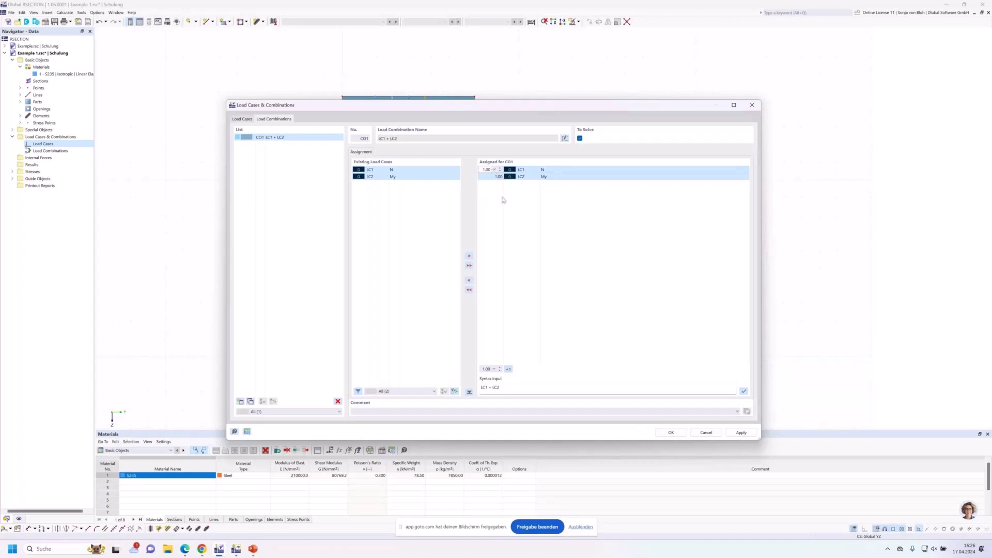
left_click(671, 432)
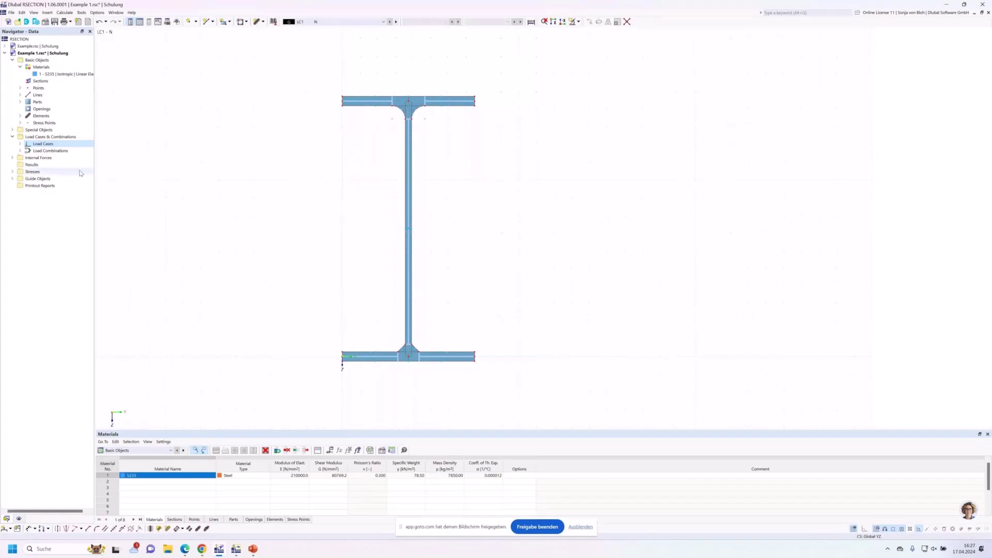
Define internal forces for load case LC1 with an axial force N of -10 kN and apply them
left_click(13, 158)
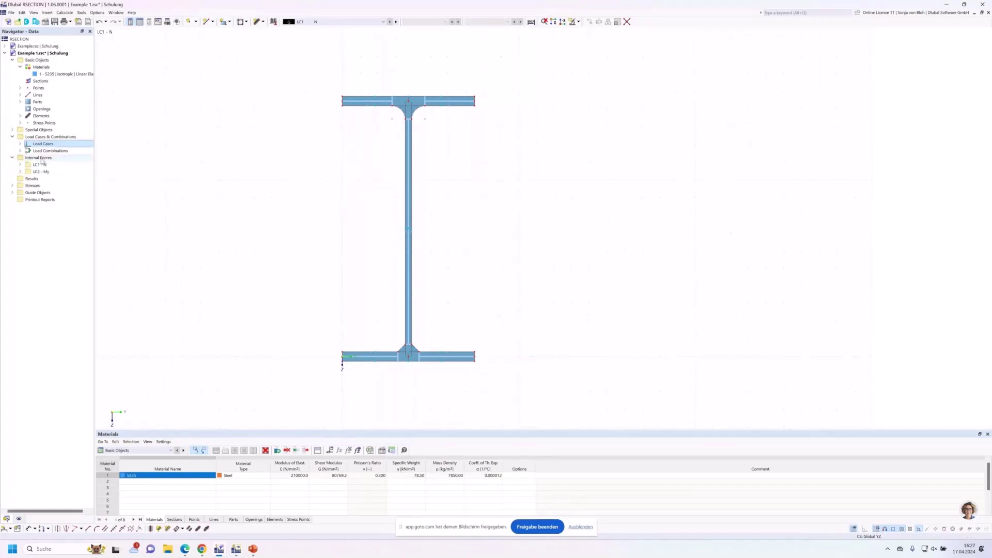
left_click(20, 164)
double_click(53, 172)
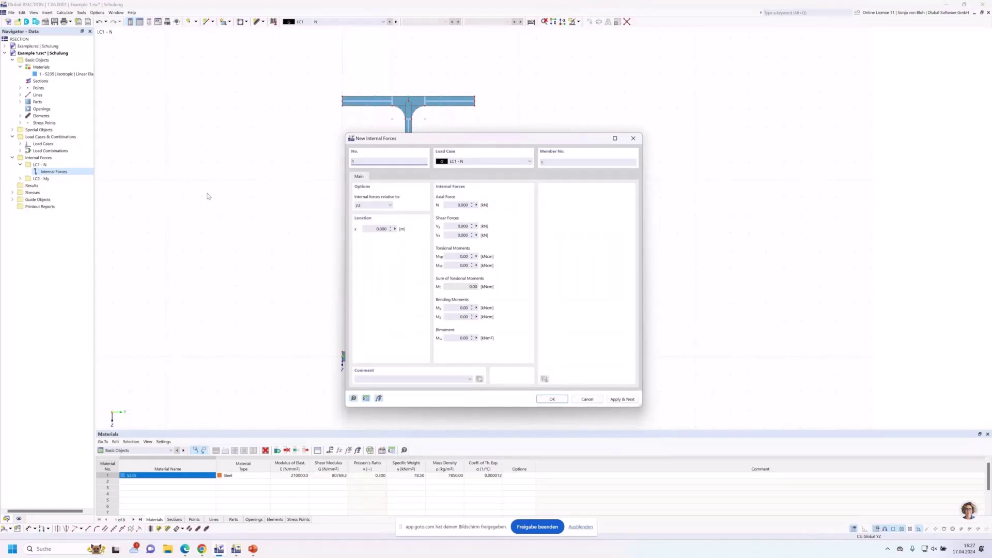
left_click(452, 205)
left_click_drag(452, 205, 475, 207)
key("BackSpace")
left_click(622, 399)
For load case LC2, set the axial force N to 0 and the bending moment My to 100
left_click(528, 162)
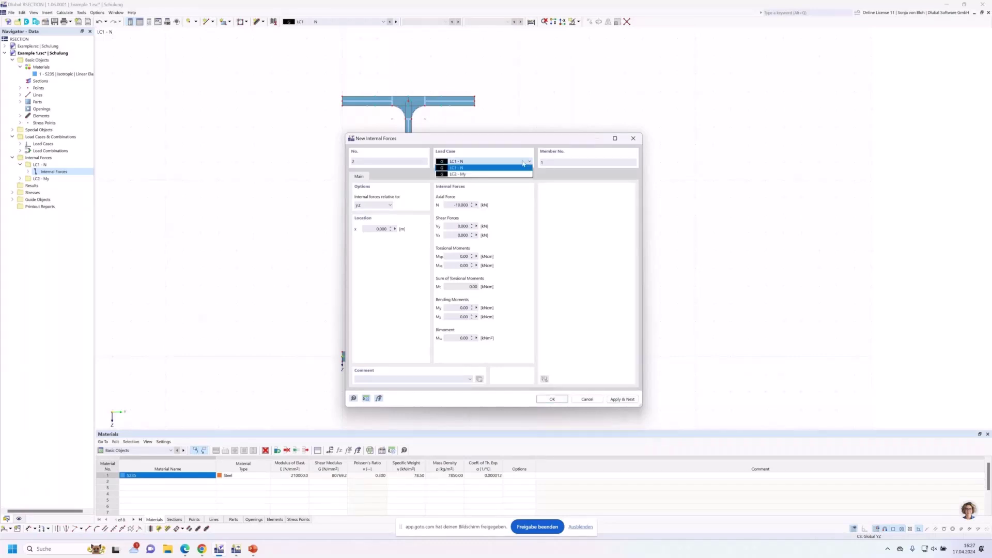
left_click(517, 174)
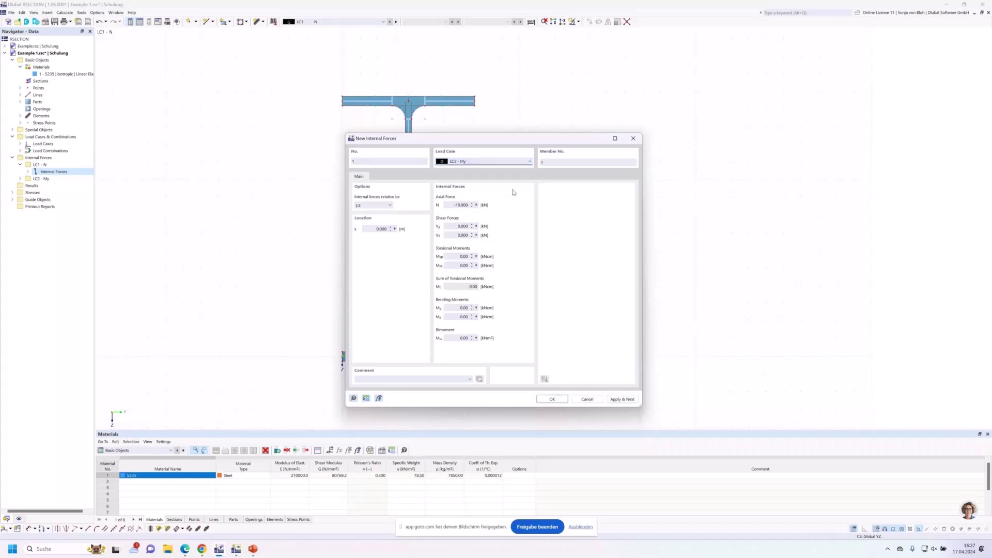
left_click(463, 206)
type("0")
left_click(455, 310)
type("100")
Change the unit for section moments to kNm in the units and decimal places settings
left_click(366, 399)
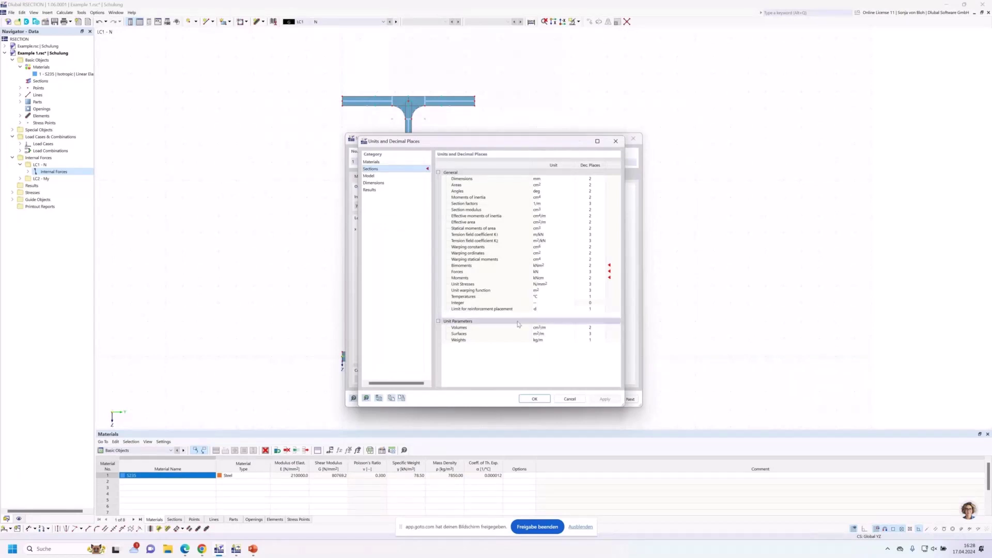
left_click(539, 279)
left_click(571, 278)
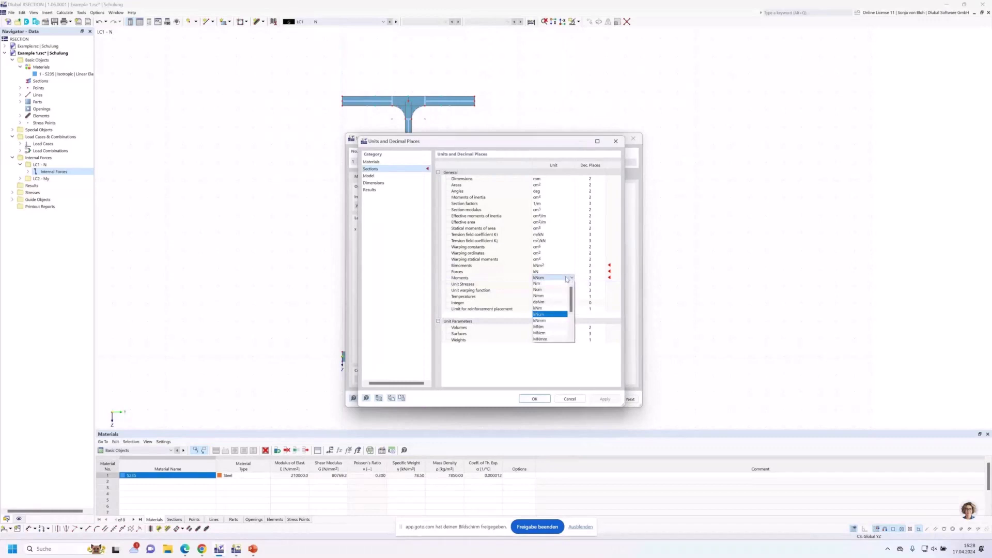
left_click(544, 308)
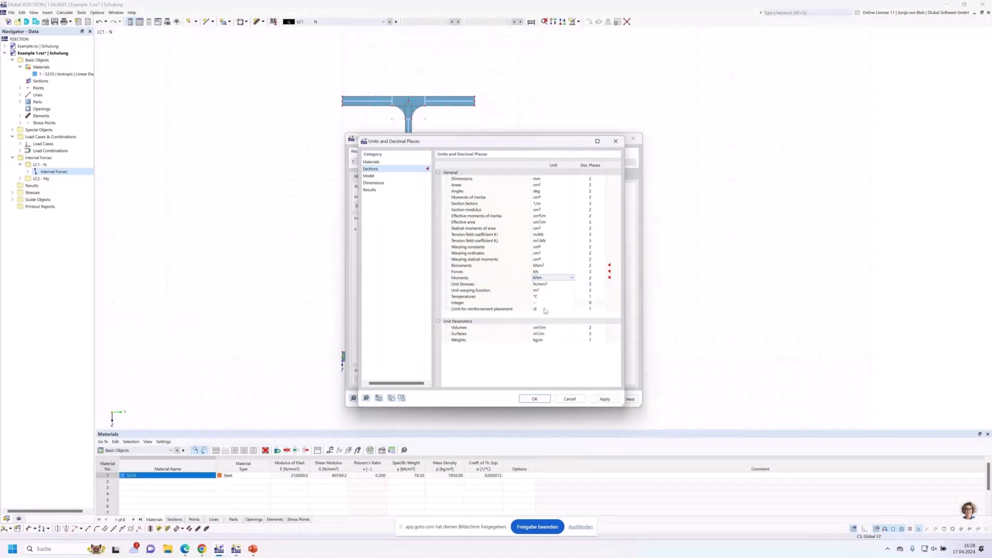
left_click(534, 399)
Re-enter the bending moment My of LC2 as 100 kNm and accept the internal forces
left_click_drag(458, 308, 475, 309)
type("100")
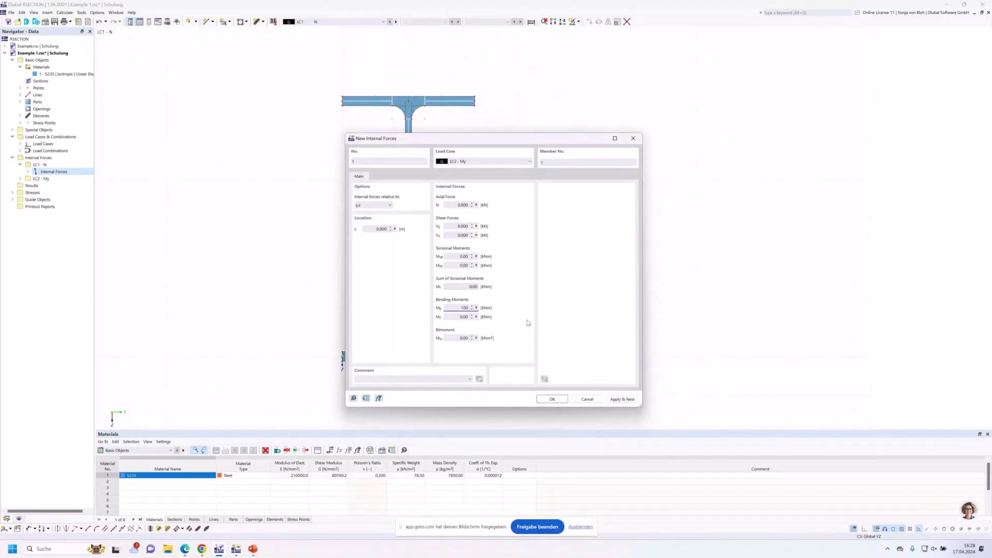
left_click(549, 399)
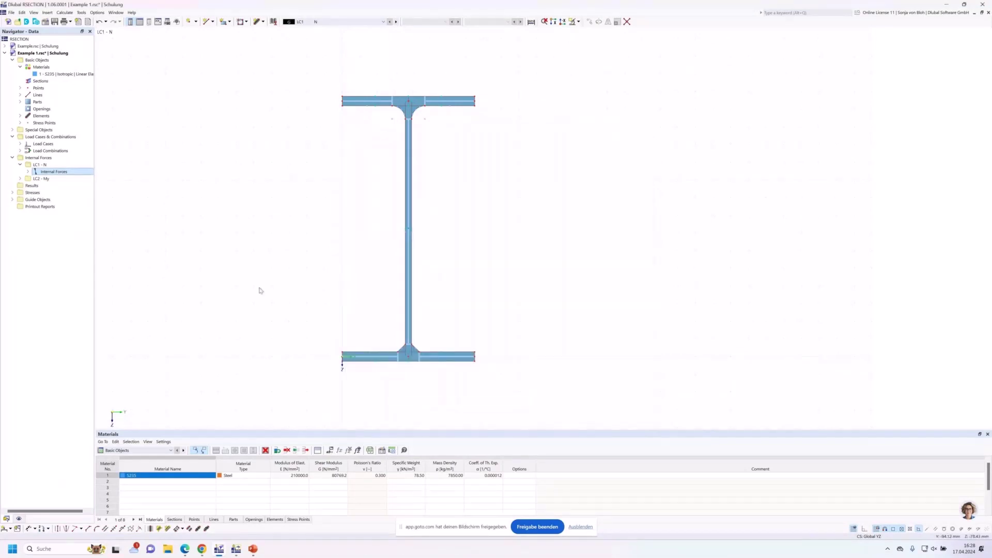
Create a standard stress point number 100 at Cartesian coordinates Y 75 mm and Z -100 mm
scroll(389, 103, "up", 5)
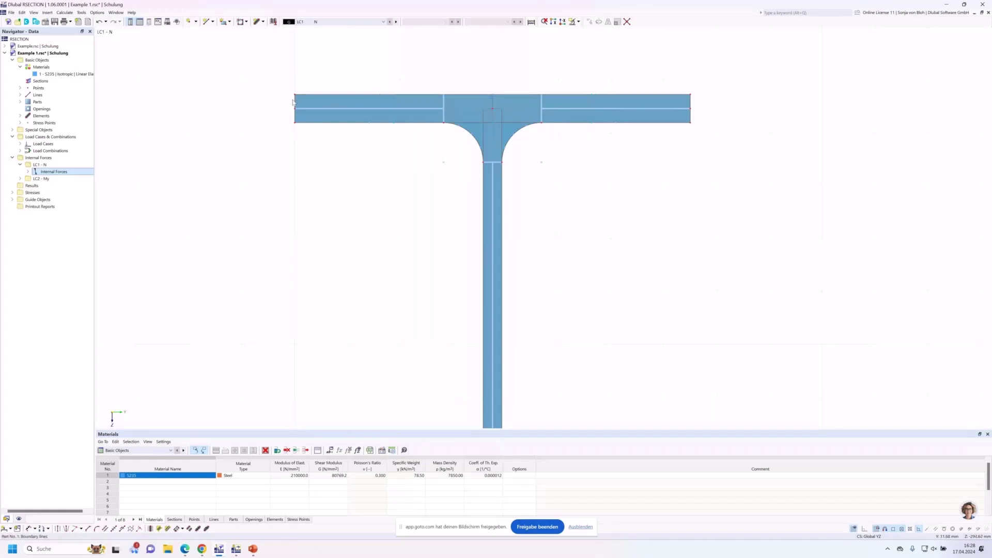
right_click(44, 124)
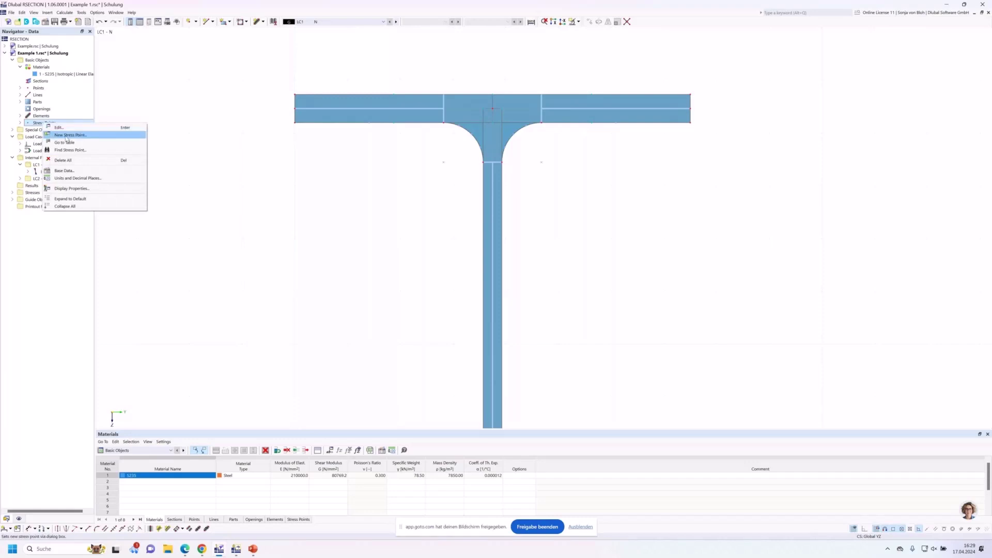
left_click(69, 136)
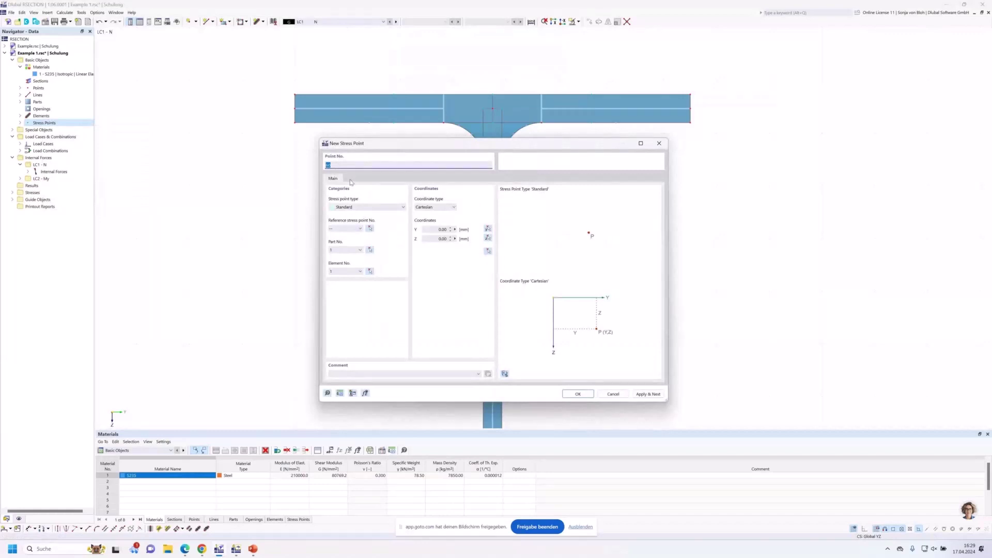
type("100")
left_click(442, 230)
type("75")
key("Tab")
key("BackSpace")
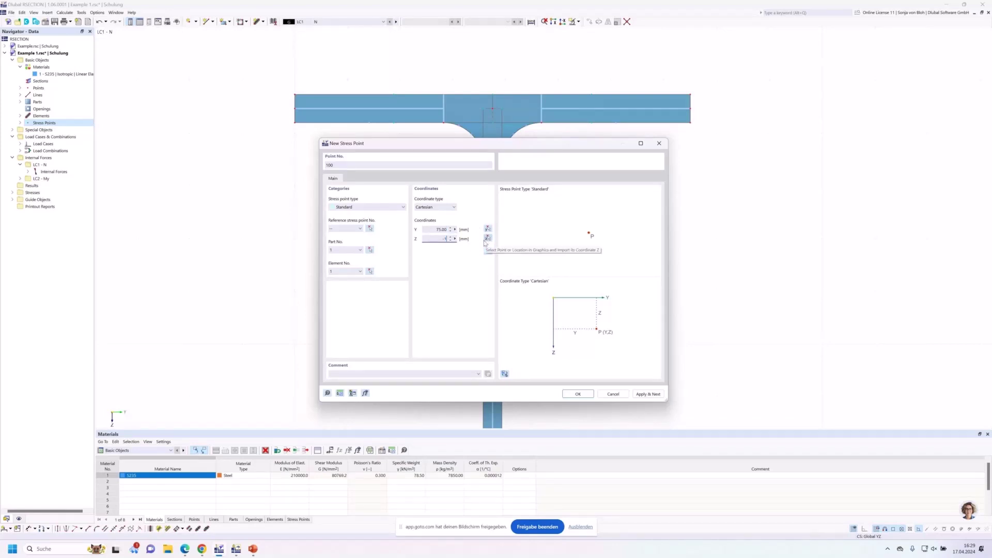
type("-100")
left_click(577, 394)
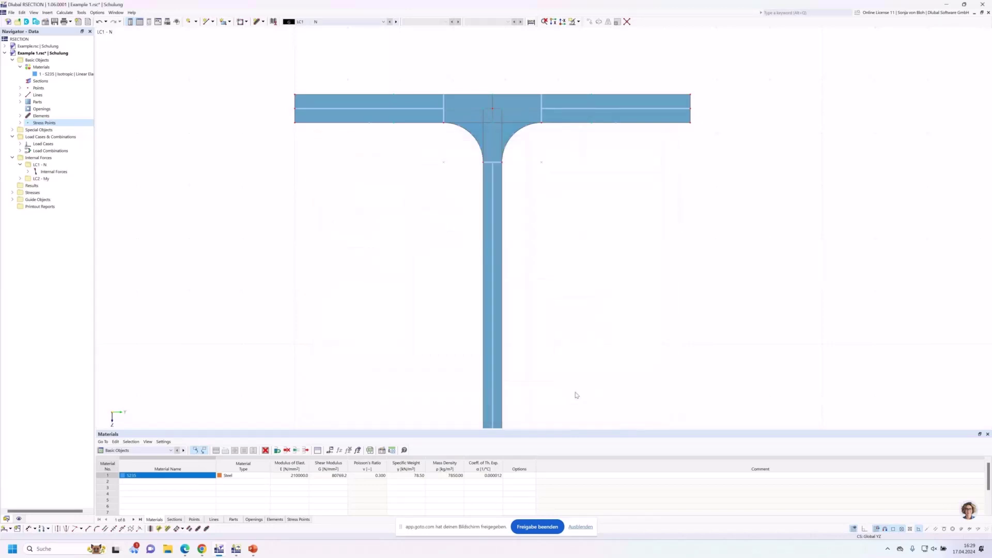
scroll(367, 225, "down", 5)
scroll(370, 267, "up", 4)
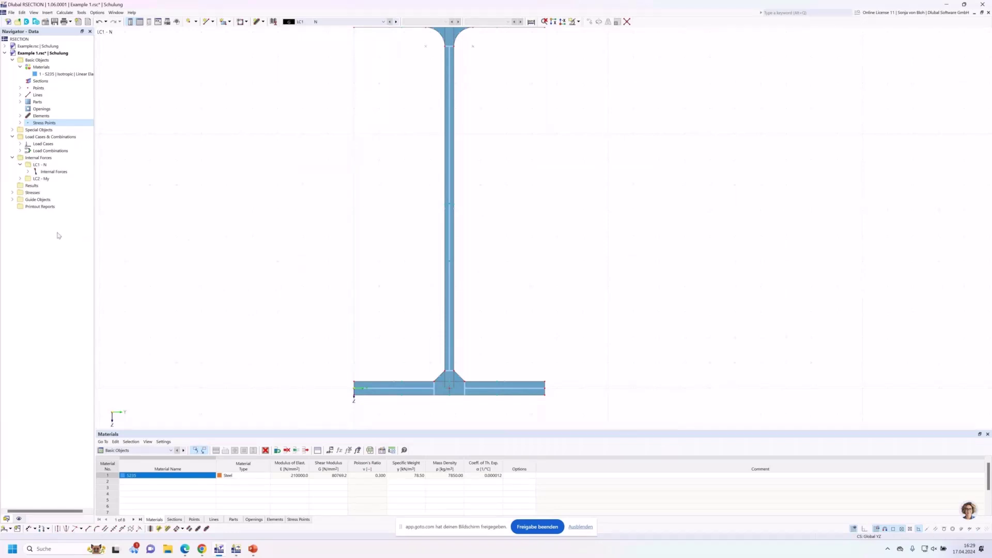
Review which normal, shear and equivalent stresses are selected for calculation in the stress configuration
left_click(12, 193)
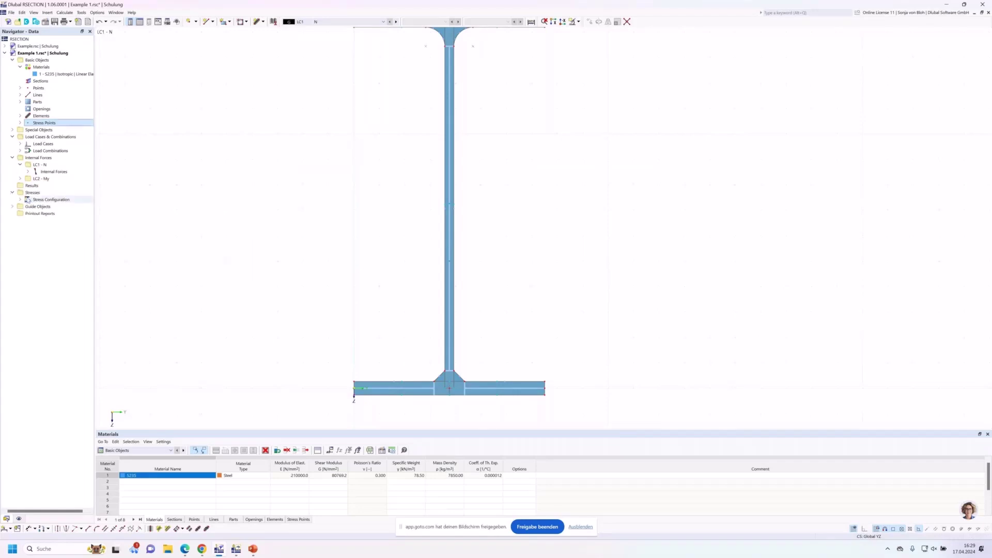
left_click(20, 200)
left_click(49, 207)
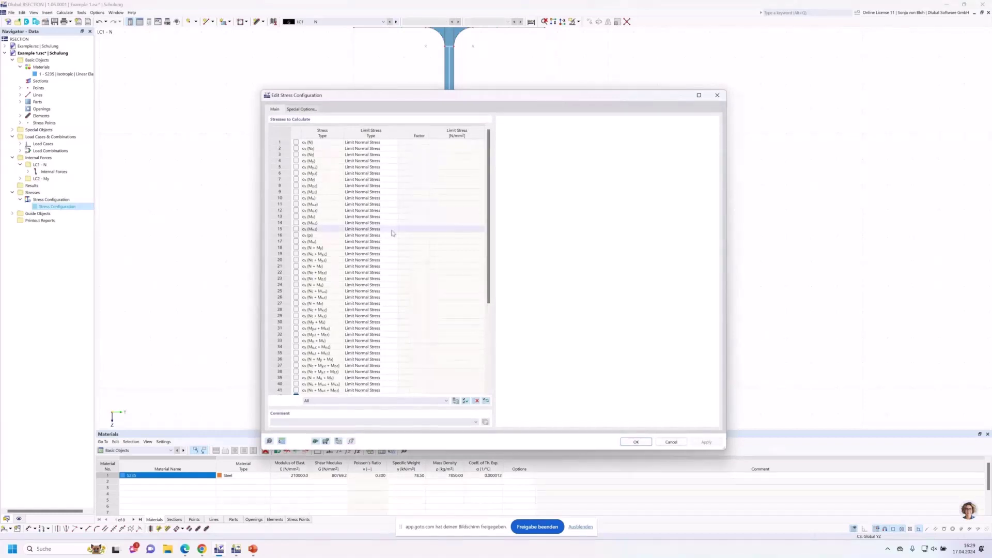
scroll(296, 190, "down", 3)
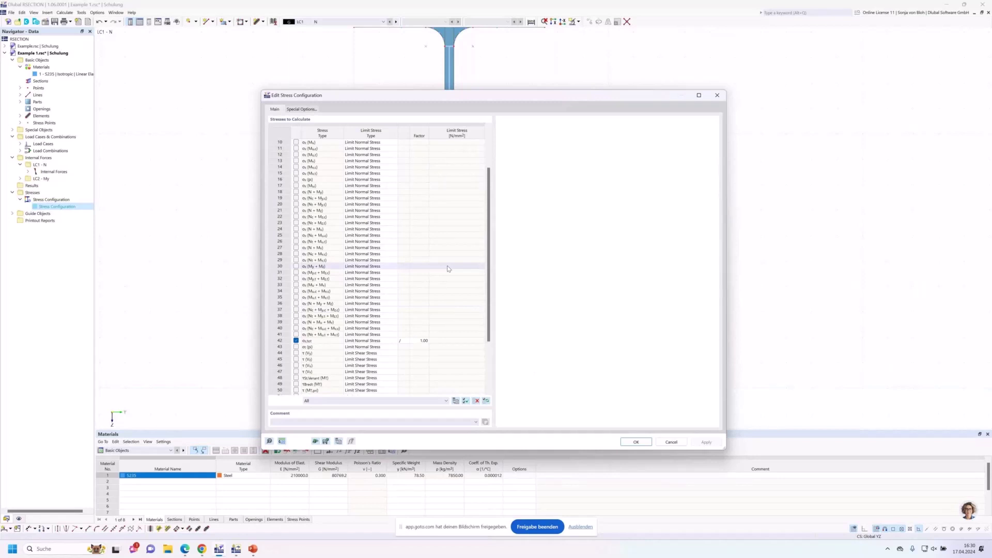
scroll(448, 268, "down", 3)
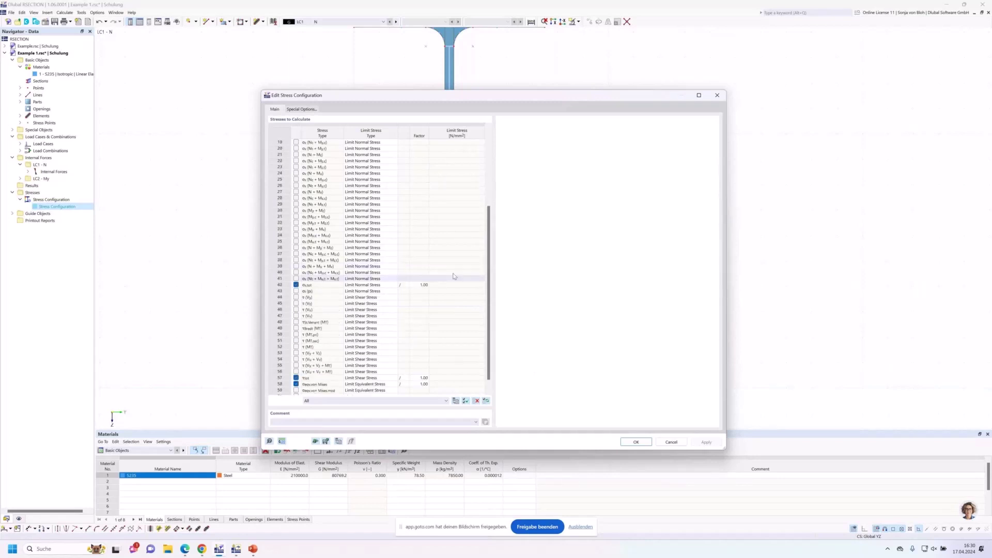
scroll(318, 284, "down", 1)
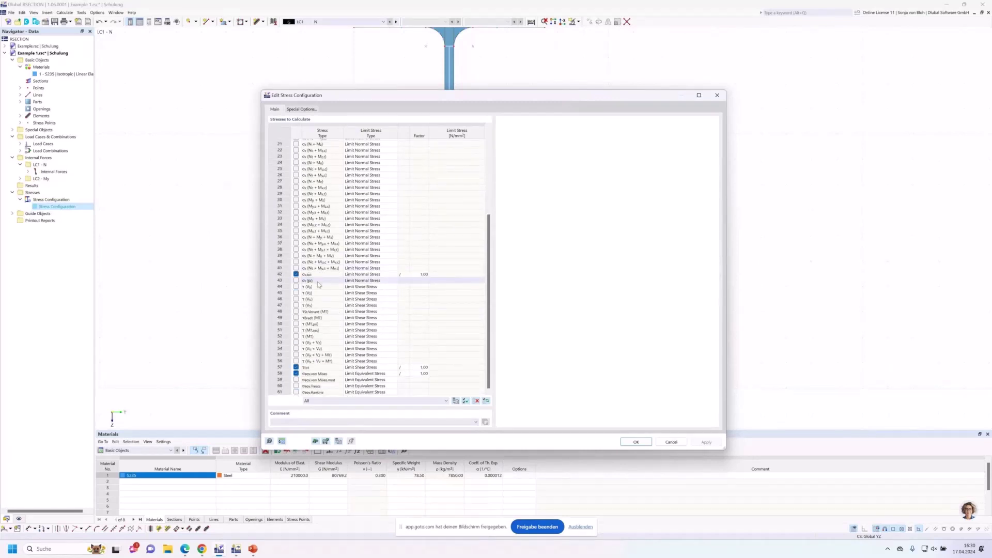
left_click(626, 443)
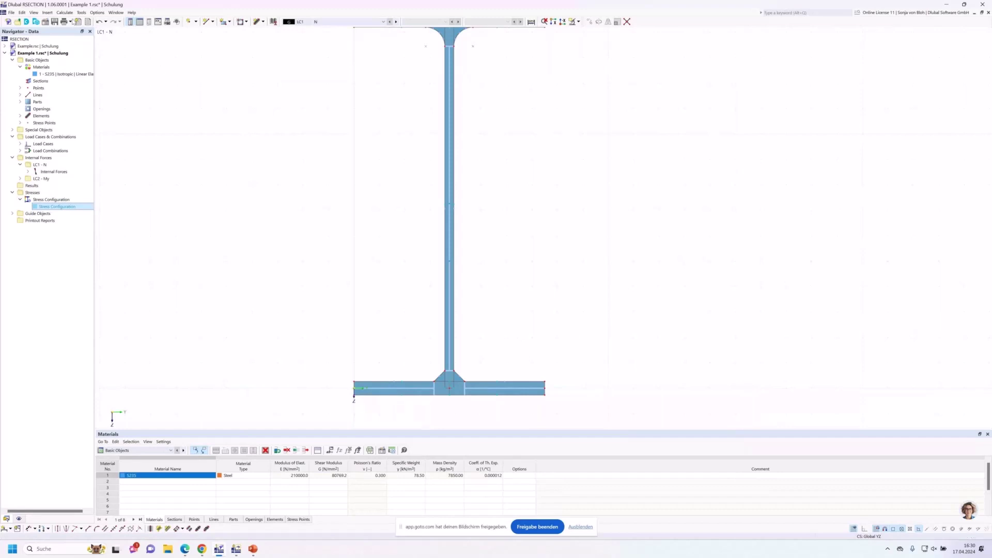
Calculate the section and bring the whole result plot into view
left_click(66, 13)
left_click(78, 20)
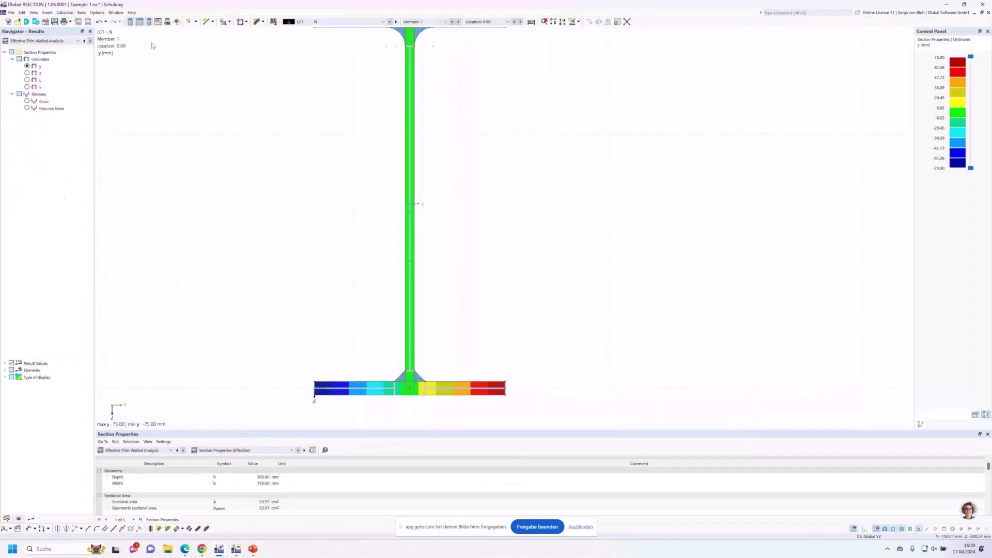
scroll(289, 170, "down", 3)
scroll(305, 207, "up", 1)
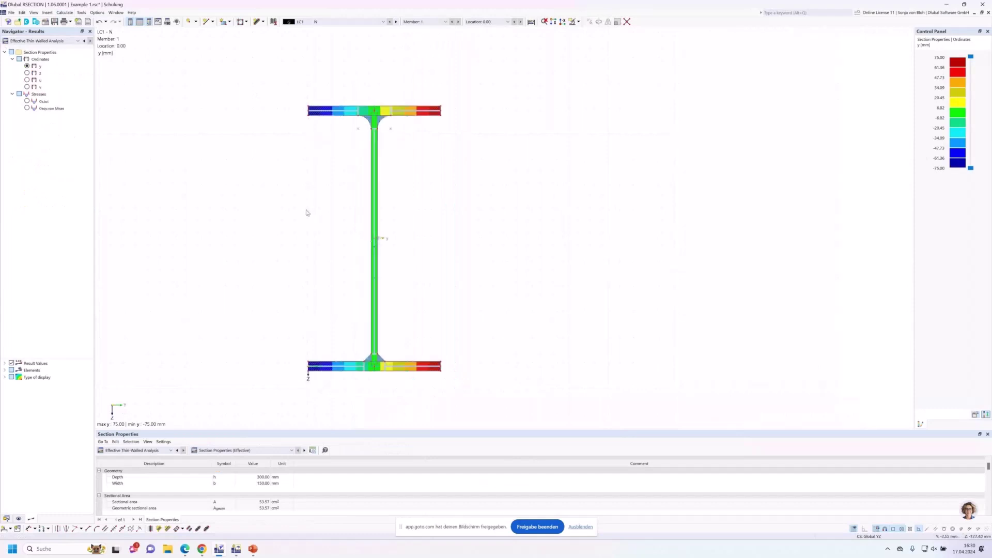
middle_click_drag(303, 226, 293, 203)
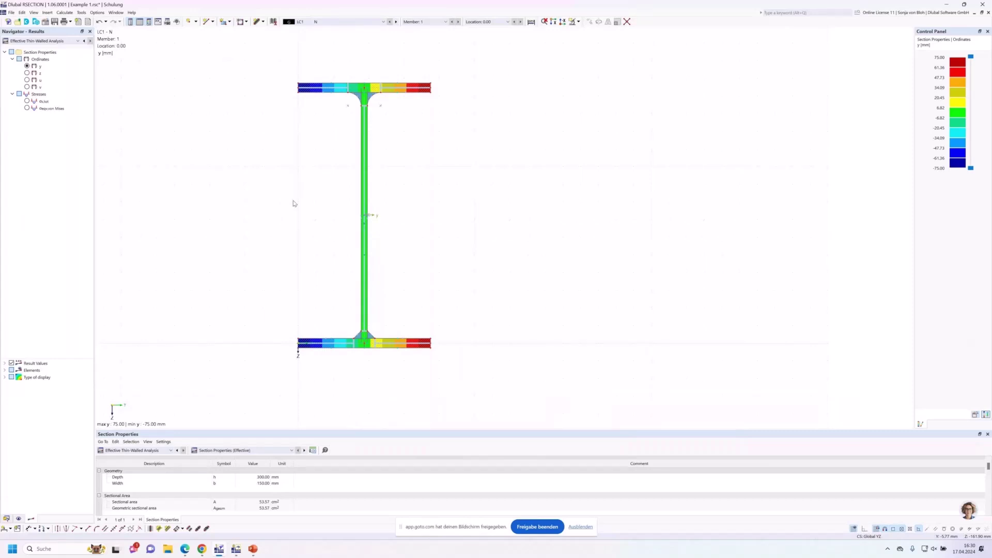
Check the available analysis types and show the Thin-Walled Analysis values in the section properties table
left_click(77, 41)
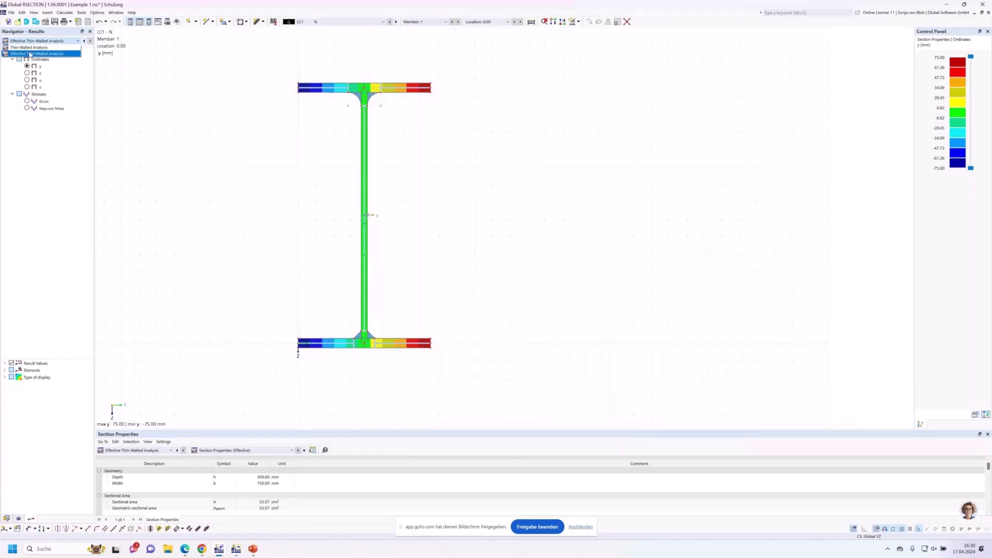
left_click(125, 79)
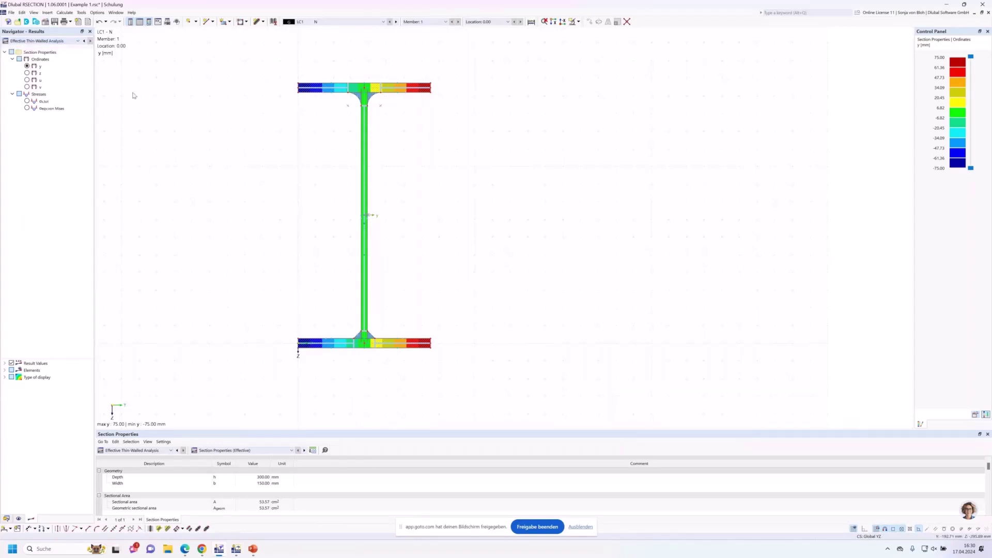
left_click(171, 451)
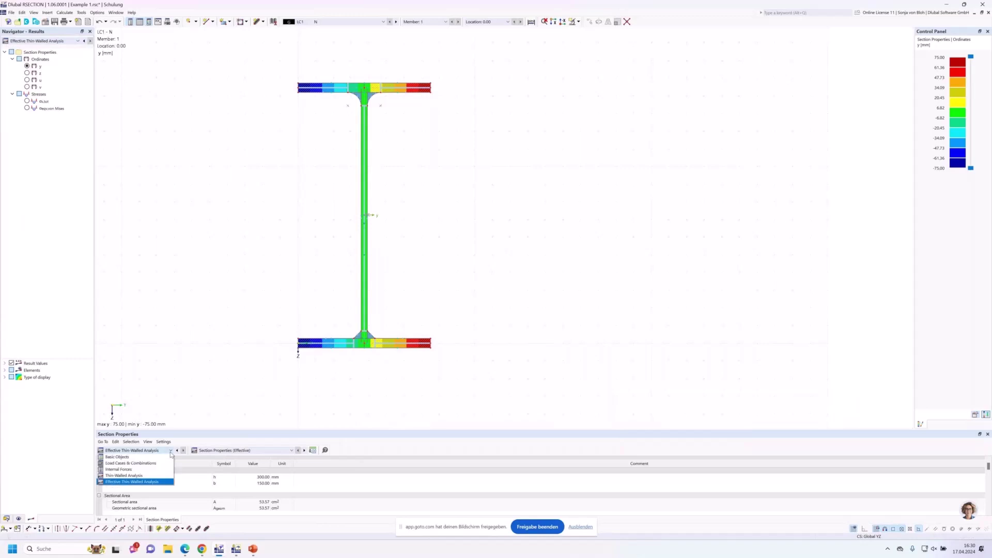
left_click(138, 477)
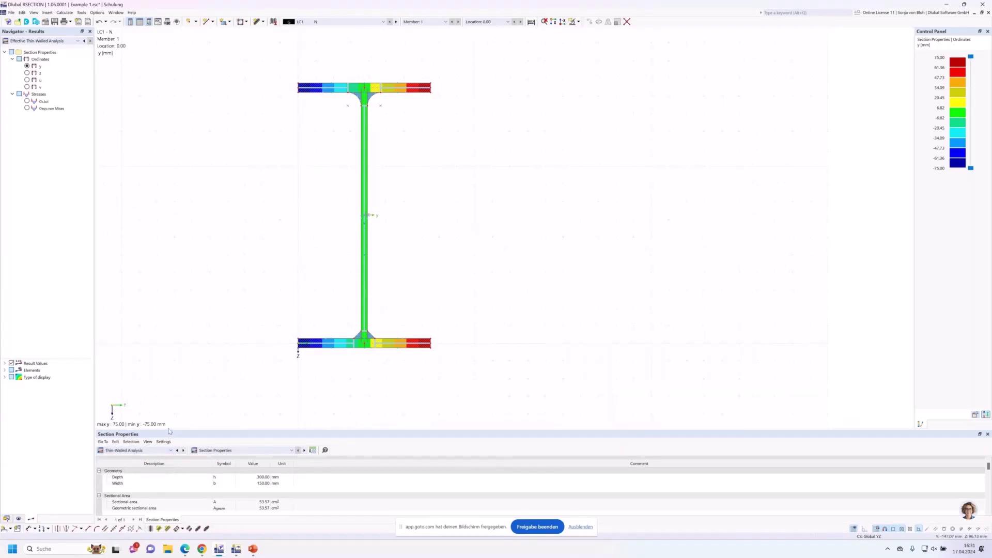
Enlarge the results table, check the available load cases, and review the Thin-Walled Analysis sectional area and bending properties
left_click_drag(169, 428, 169, 341)
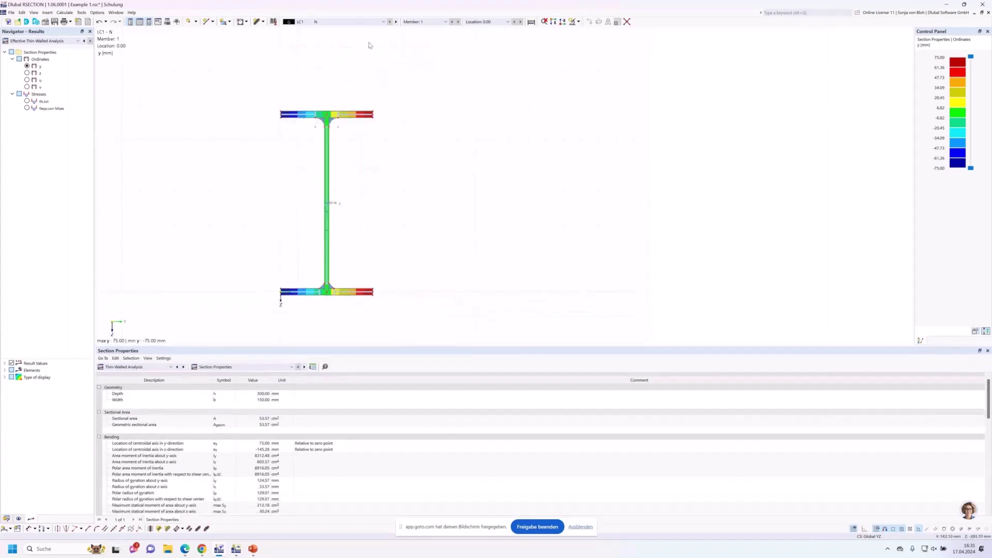
left_click(384, 22)
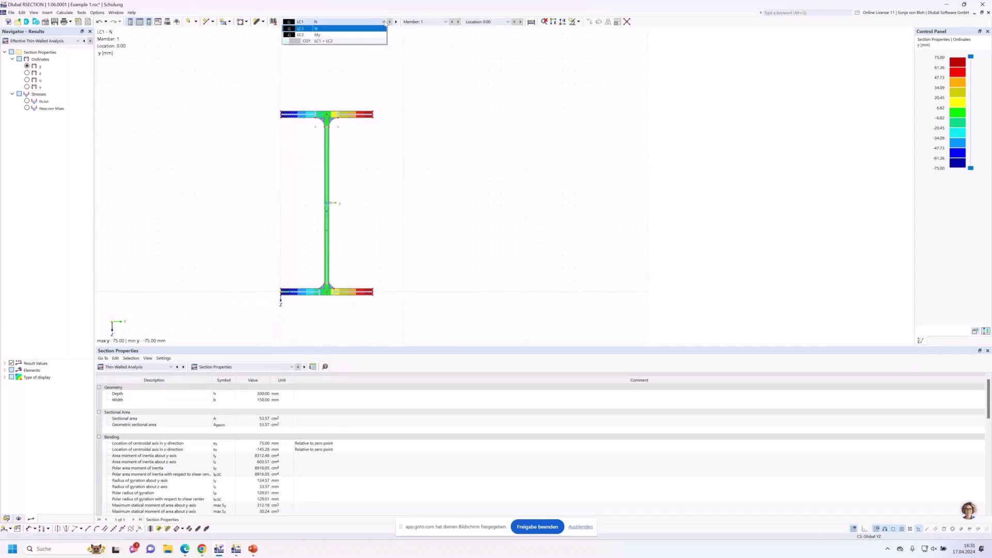
left_click(385, 21)
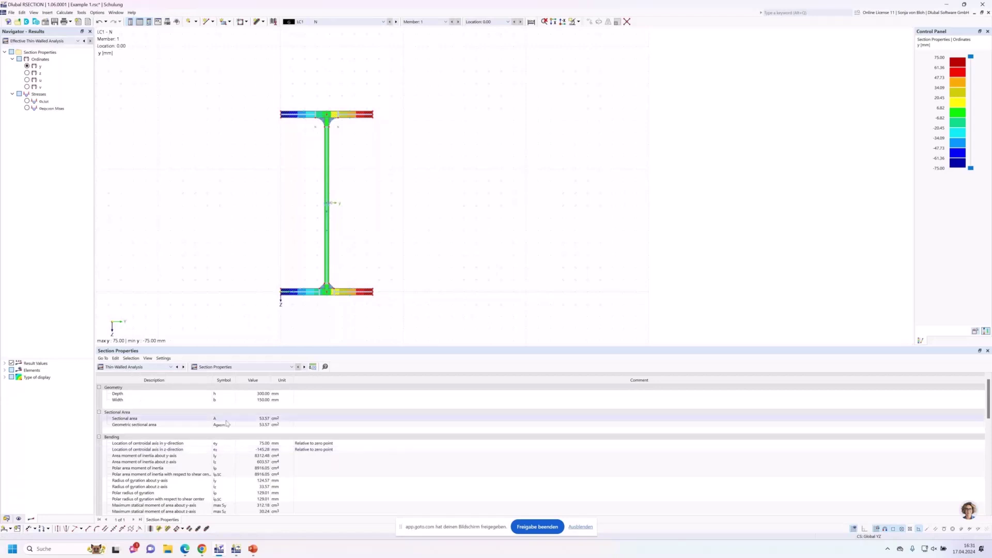
left_click(260, 419)
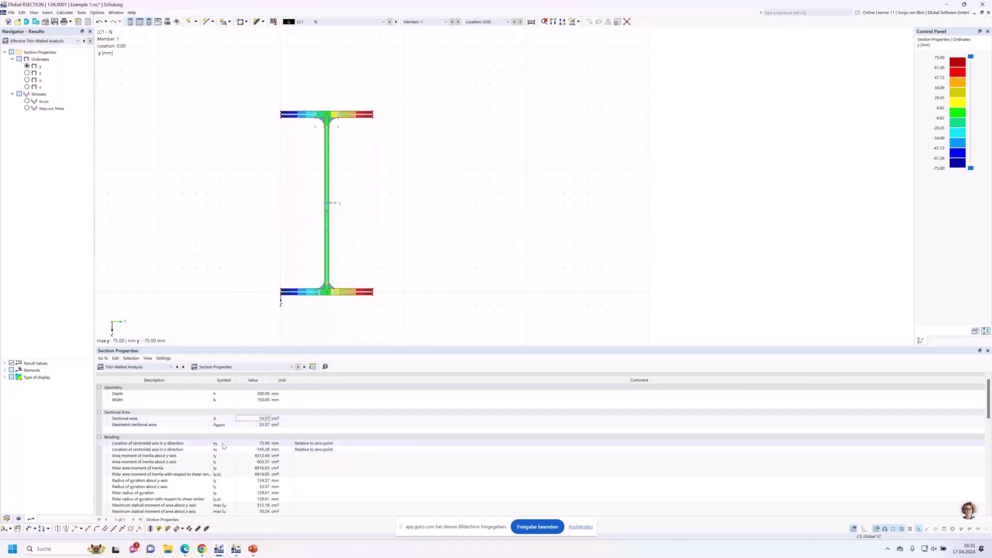
scroll(229, 452, "down", 1)
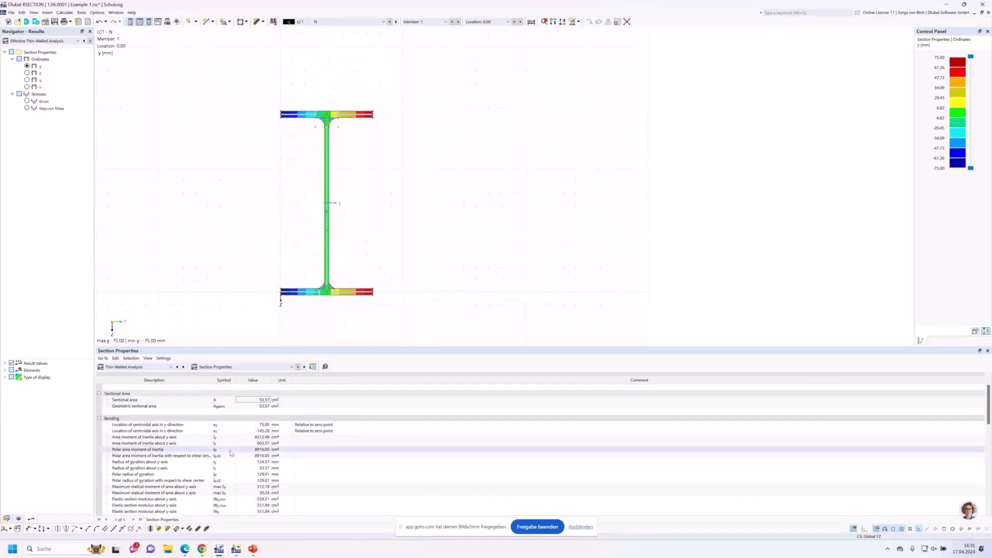
scroll(231, 453, "down", 1)
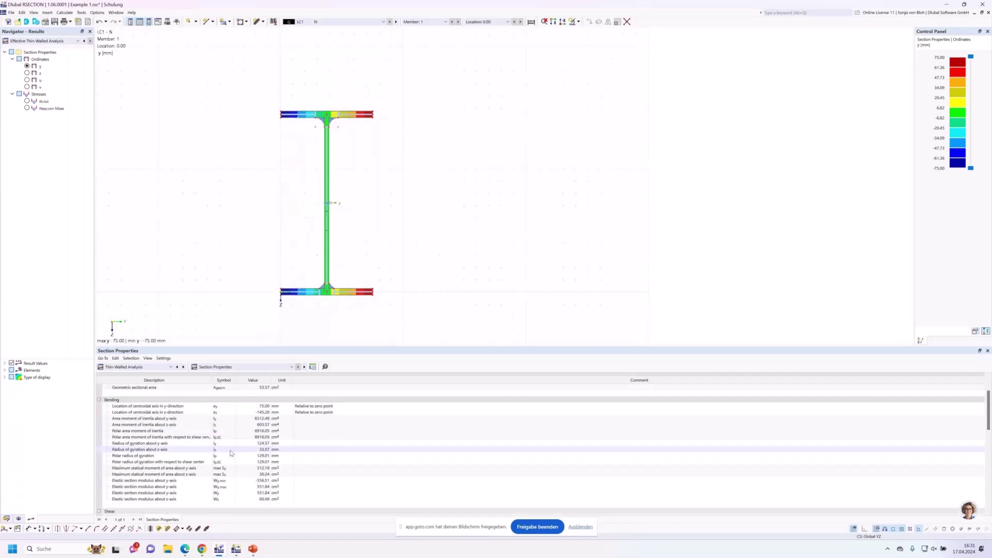
scroll(231, 454, "down", 1)
scroll(227, 452, "up", 1)
scroll(220, 450, "up", 3)
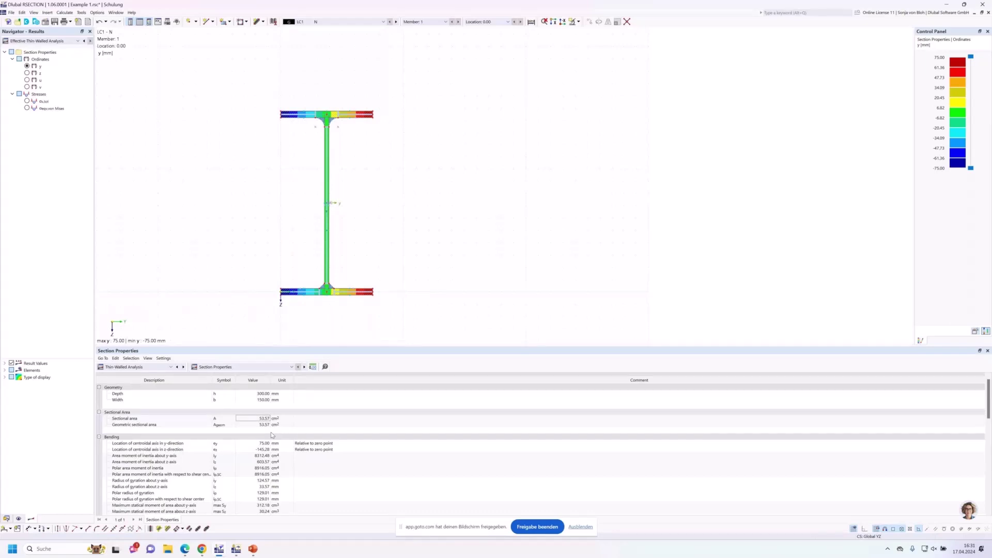
Show the Effective Thin-Walled Analysis section properties and display the total normal stress σx,tot on the section for LC1
left_click(170, 368)
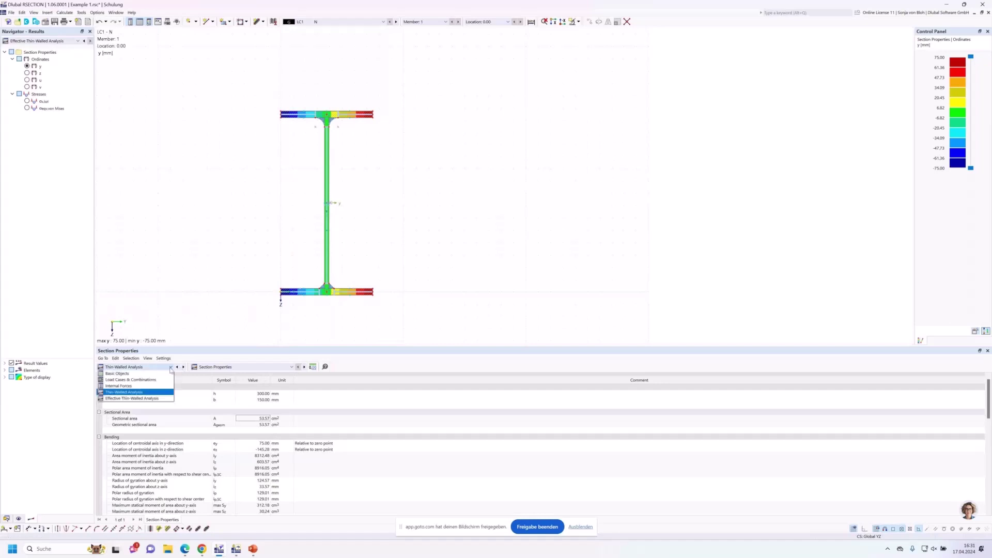
left_click(144, 398)
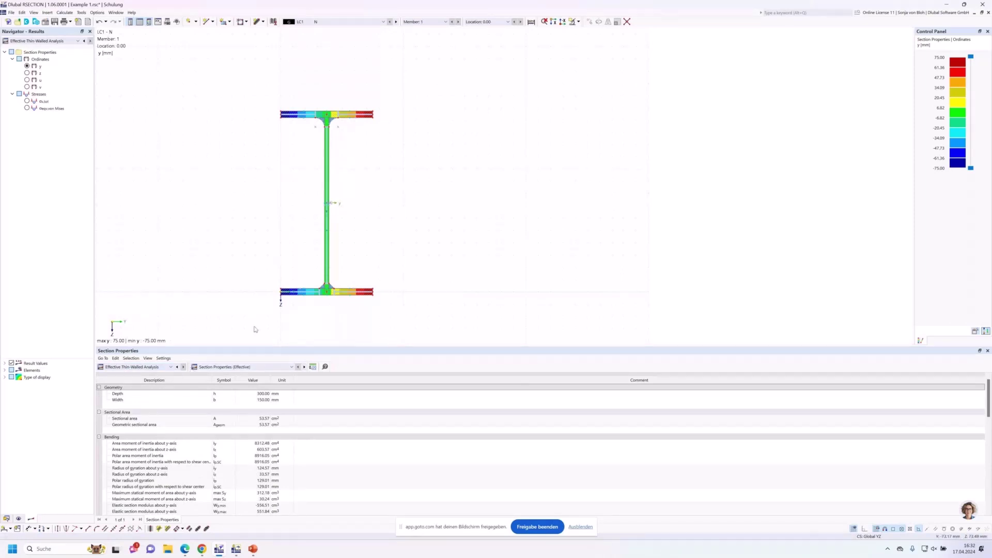
scroll(310, 215, "up", 1)
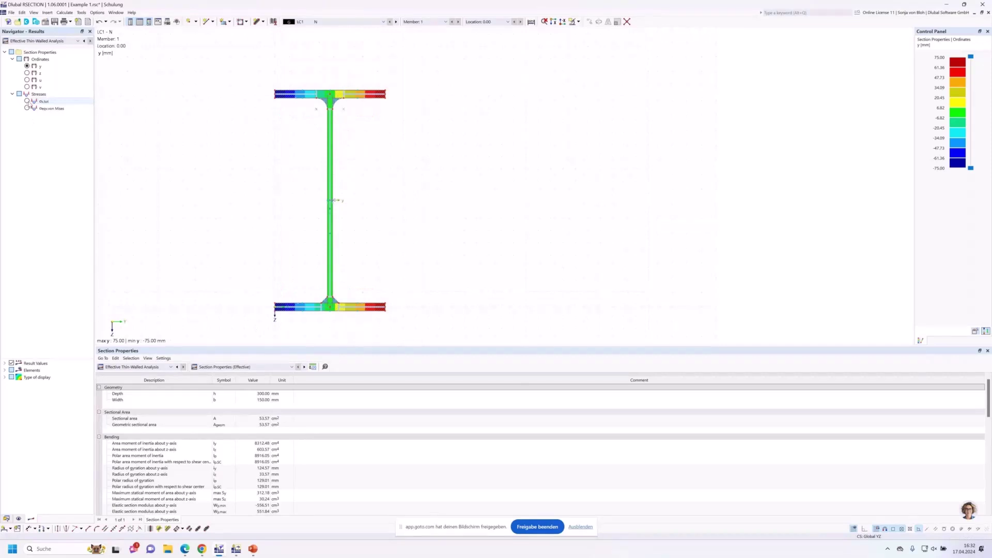
left_click(27, 101)
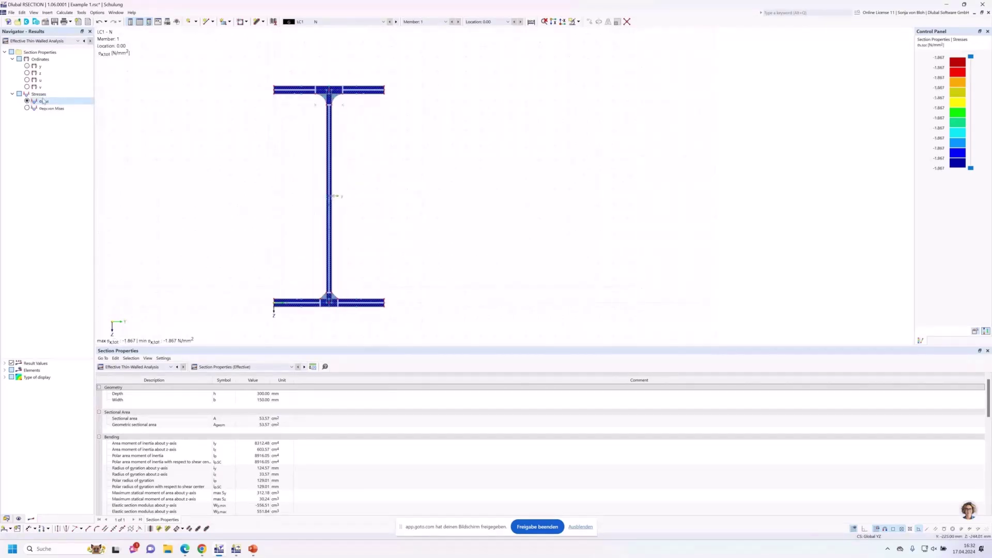
scroll(321, 105, "up", 2)
scroll(311, 111, "down", 3)
scroll(326, 221, "up", 2)
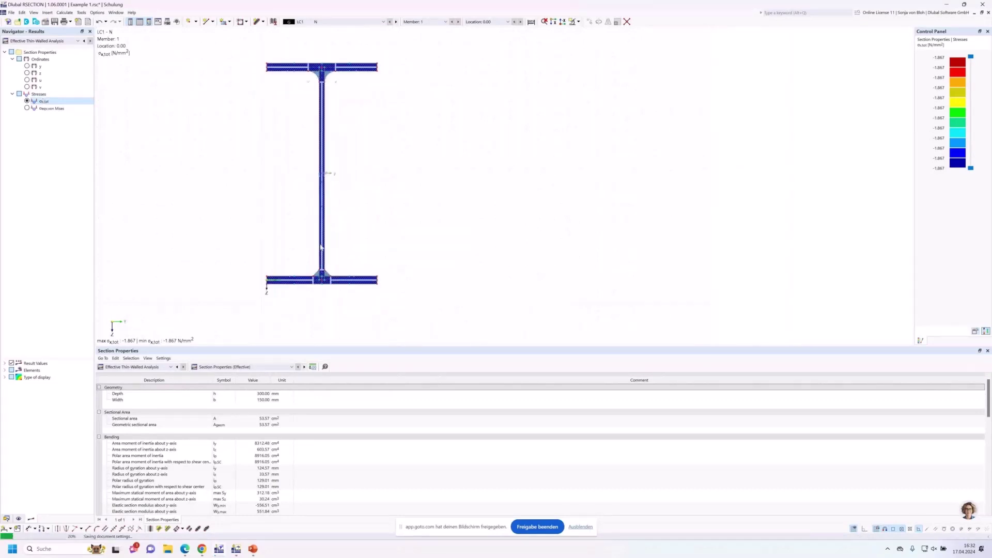
scroll(309, 244, "down", 2)
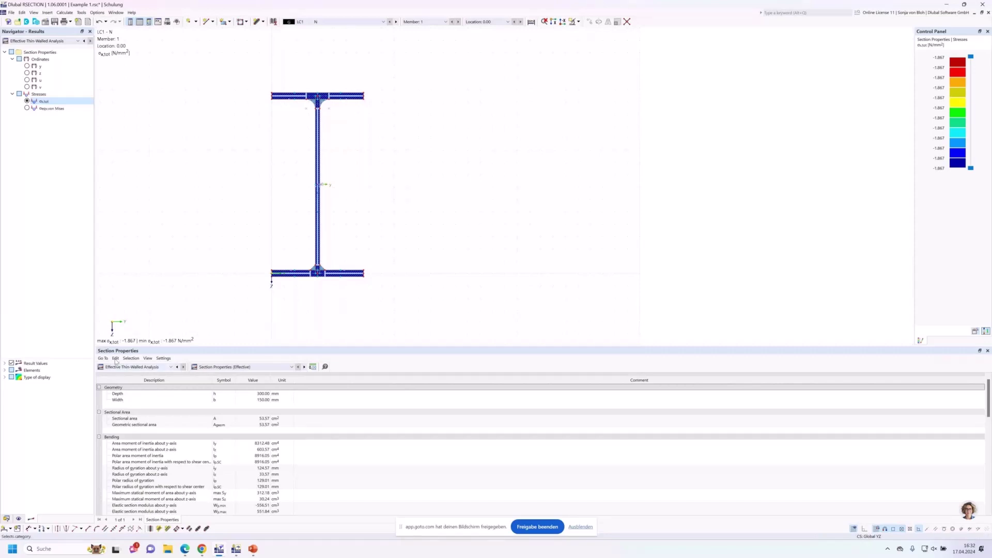
Change material 1 to S355 from the Steel S series of EN 1993-1-1:2005-05 in the material library
left_click(7, 518)
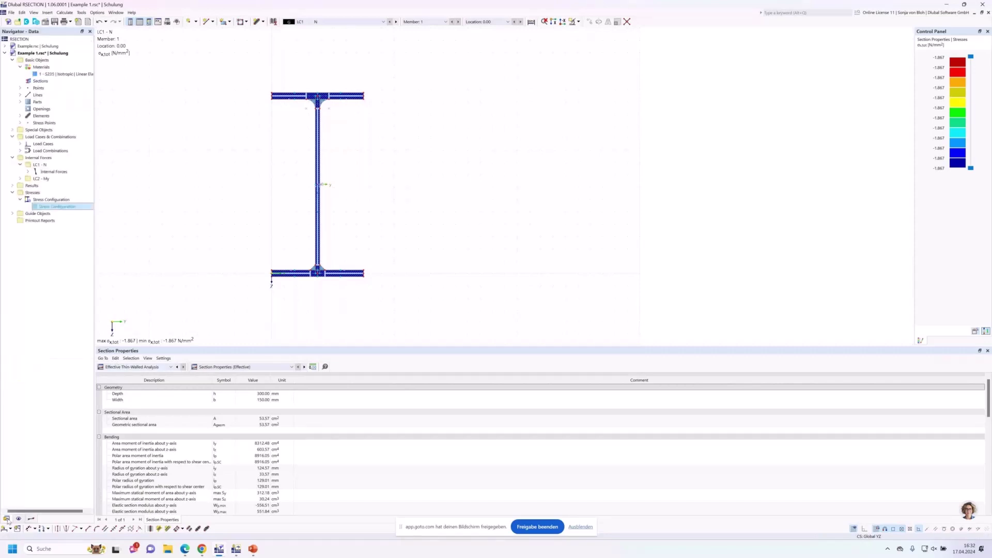
double_click(47, 75)
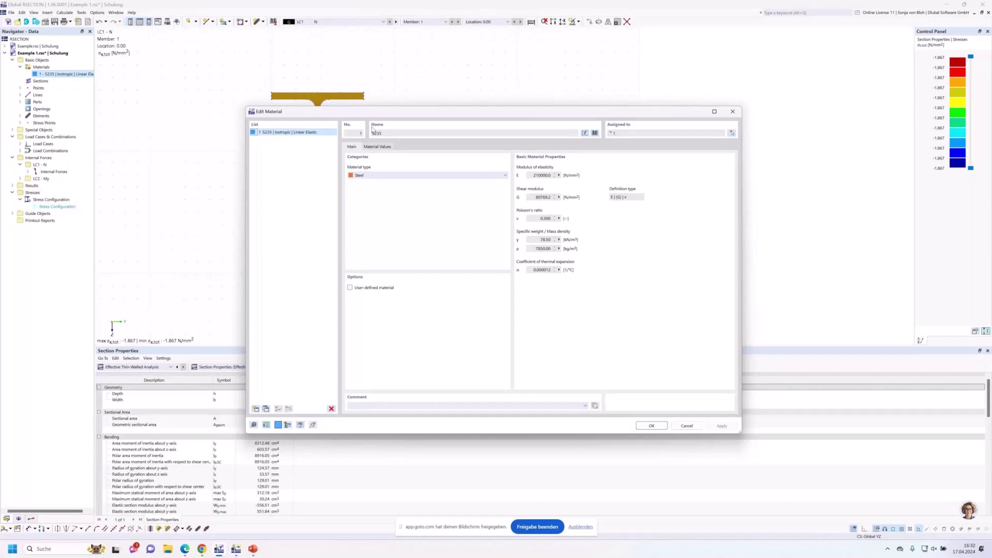
left_click(594, 133)
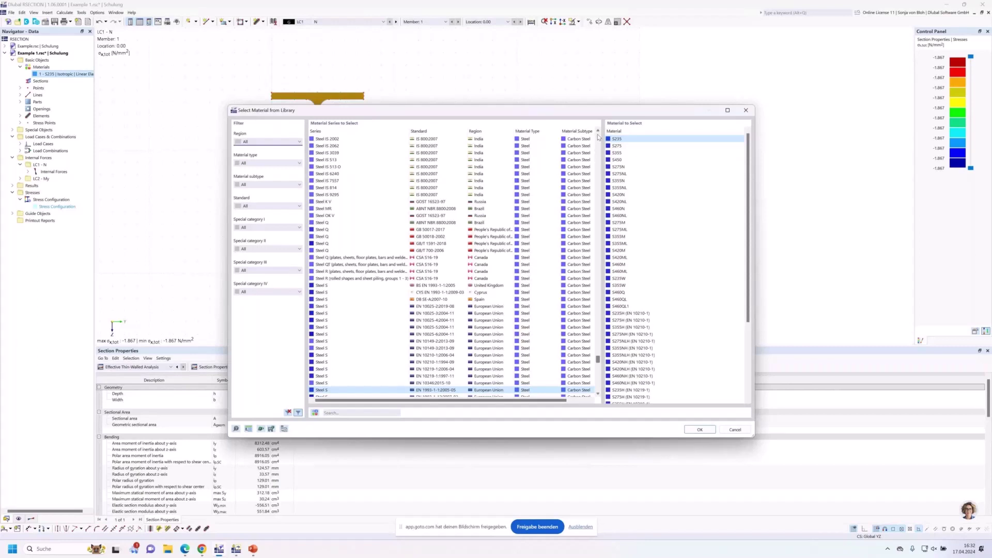
left_click(633, 153)
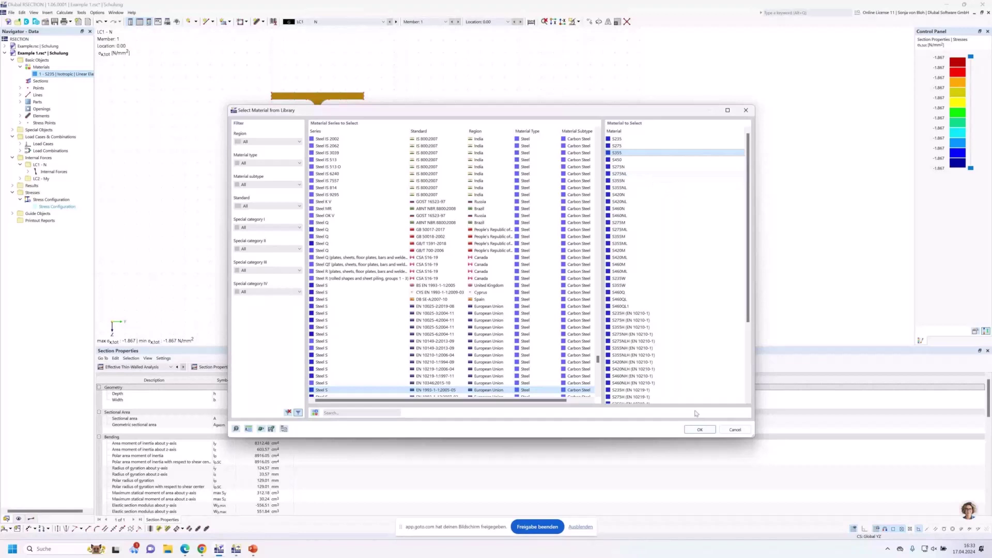
left_click(698, 429)
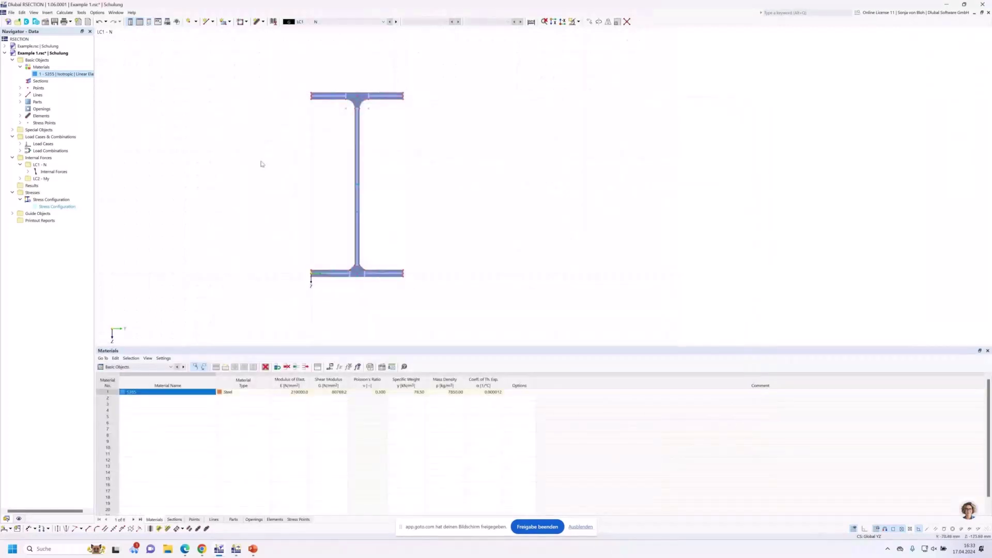
Recalculate the section and compare the sectional area between the Effective Thin-Walled Analysis and the Thin-Walled Analysis
left_click(65, 12)
left_click(78, 21)
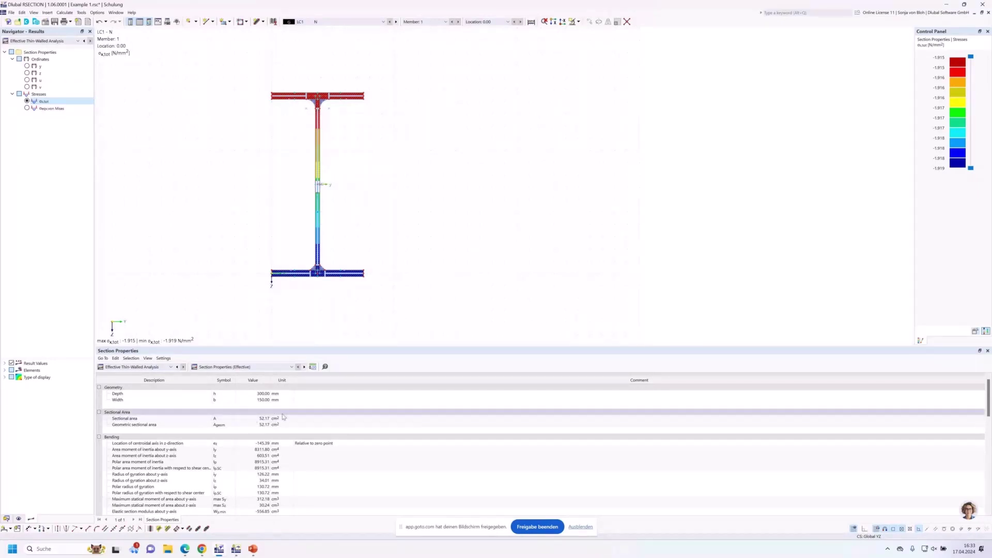
left_click(264, 418)
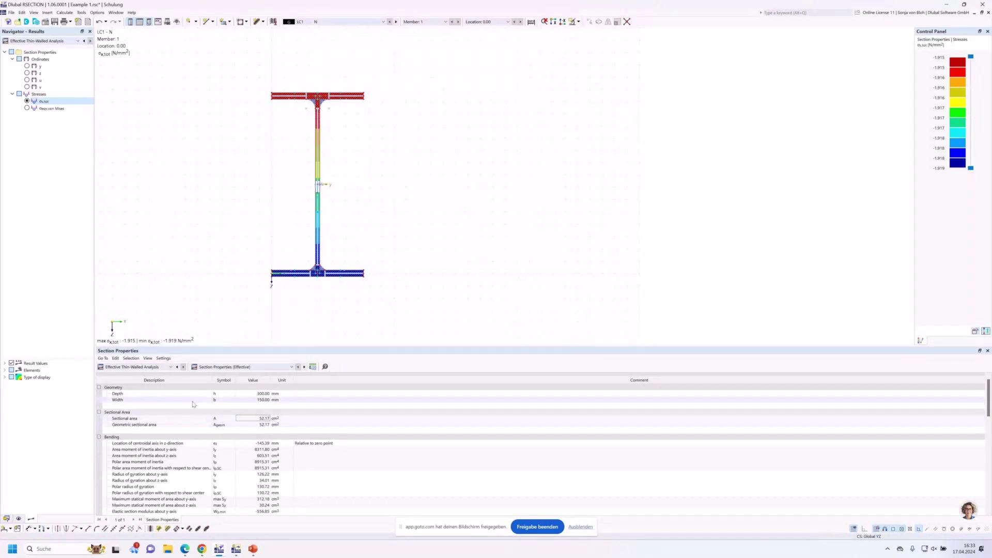
left_click(161, 367)
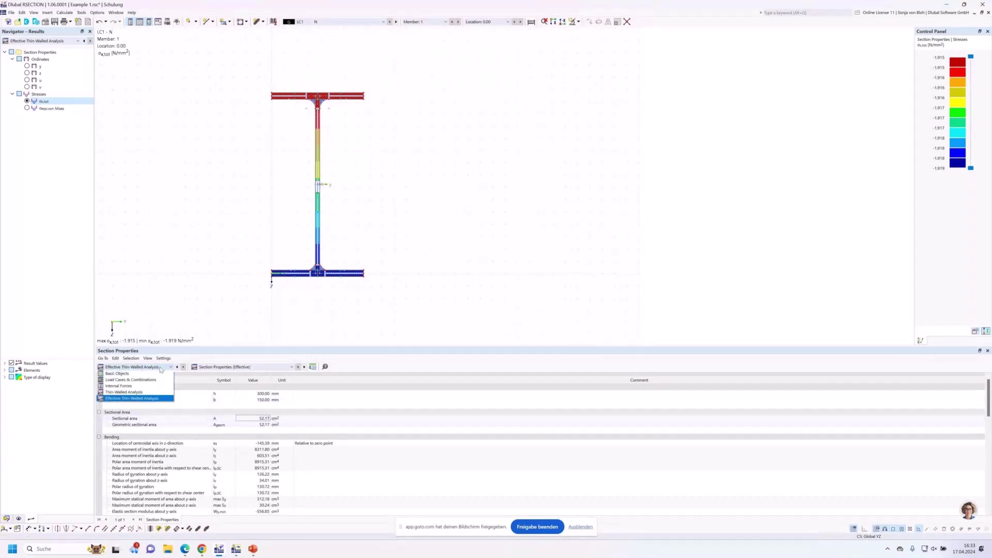
left_click(137, 392)
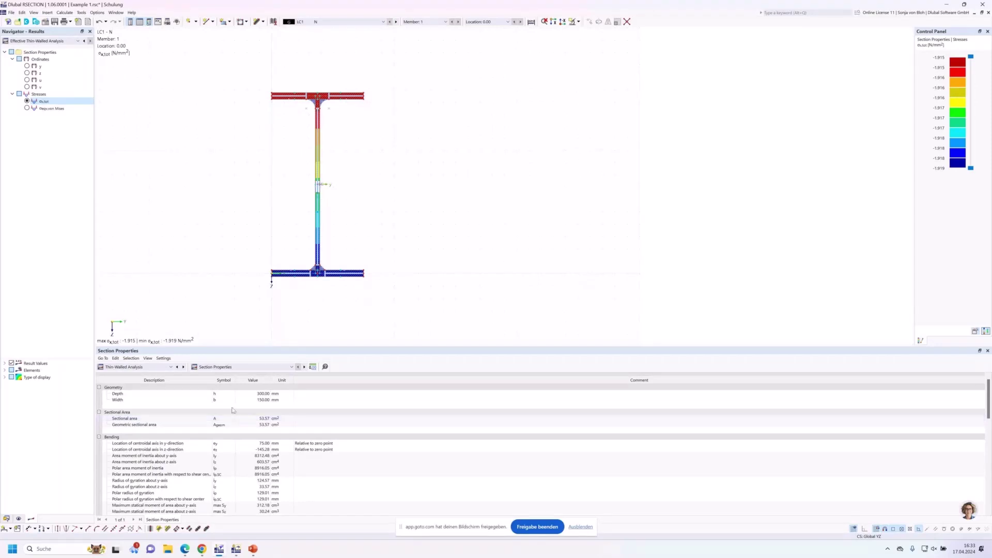
Check the available Thin-Walled Analysis result tables and open the effective analysis's Section Classification acc. to EN 1993-1-1
left_click(288, 369)
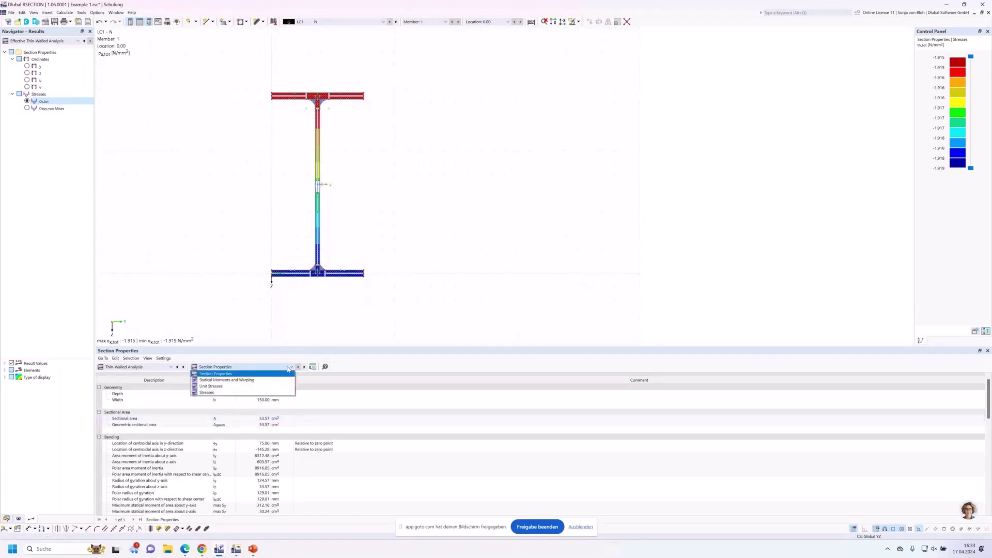
left_click(174, 368)
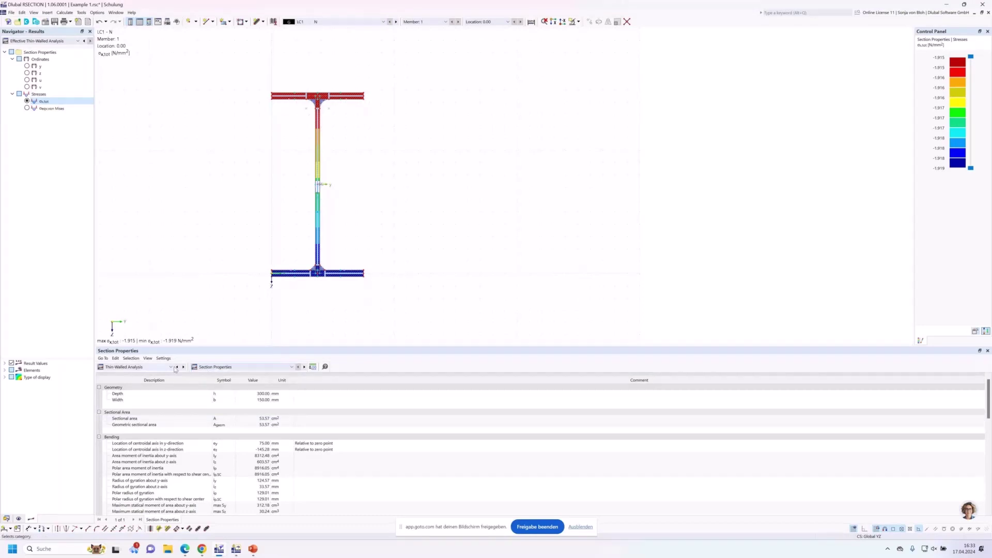
left_click(171, 368)
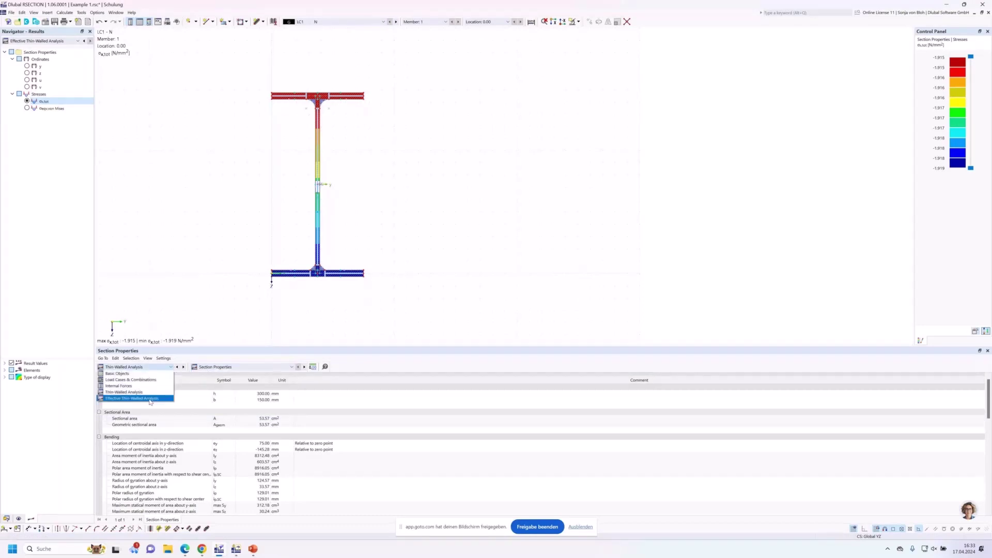
left_click(168, 373)
left_click(233, 367)
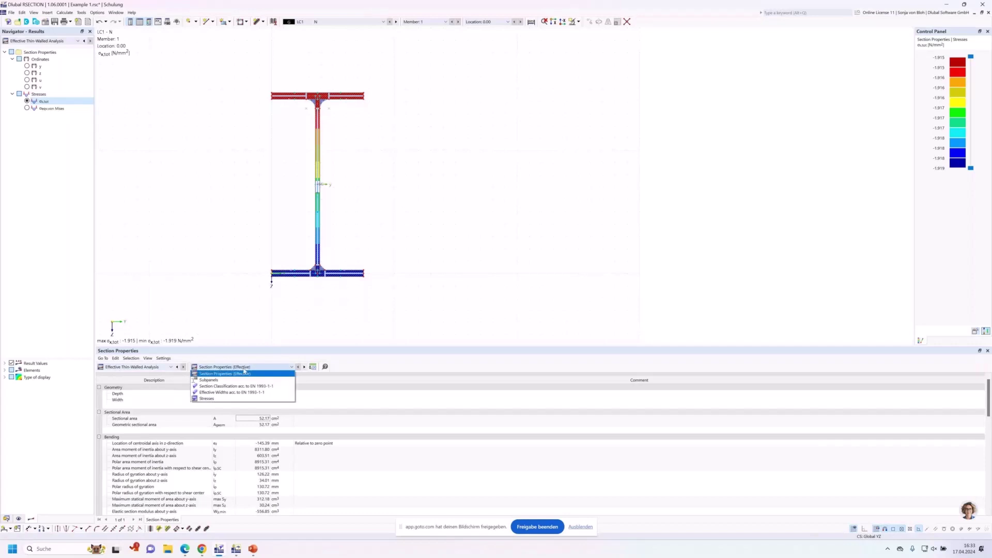
left_click(229, 387)
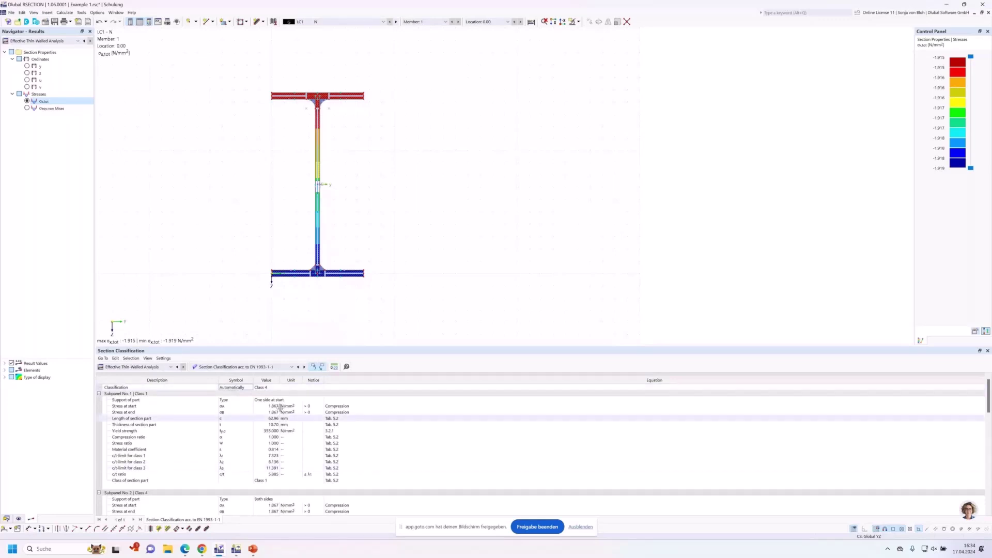
Enlarge the classification table and examine the web's subpanel No. 2, its c/t limits and the ineffective zone at mid-web
left_click_drag(270, 344, 265, 288)
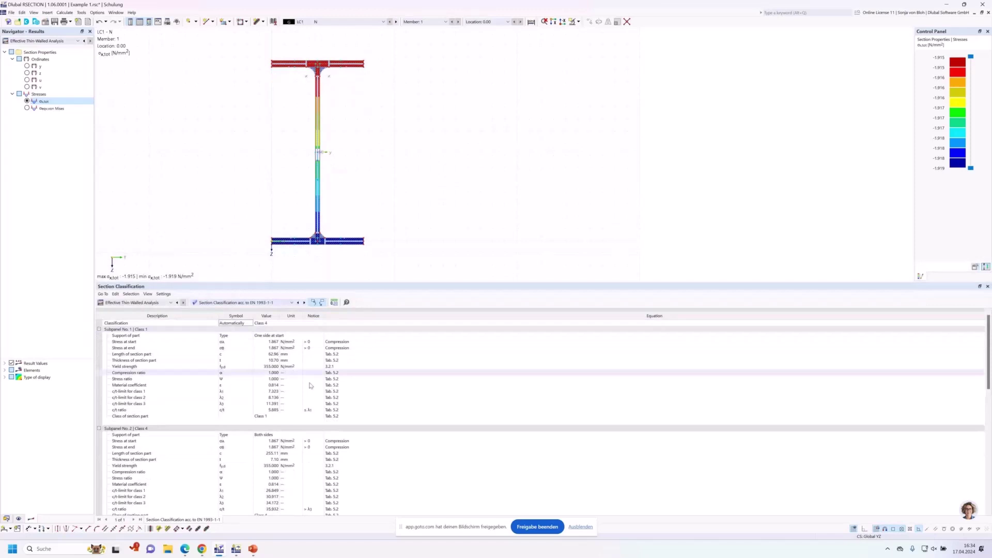
scroll(311, 386, "down", 2)
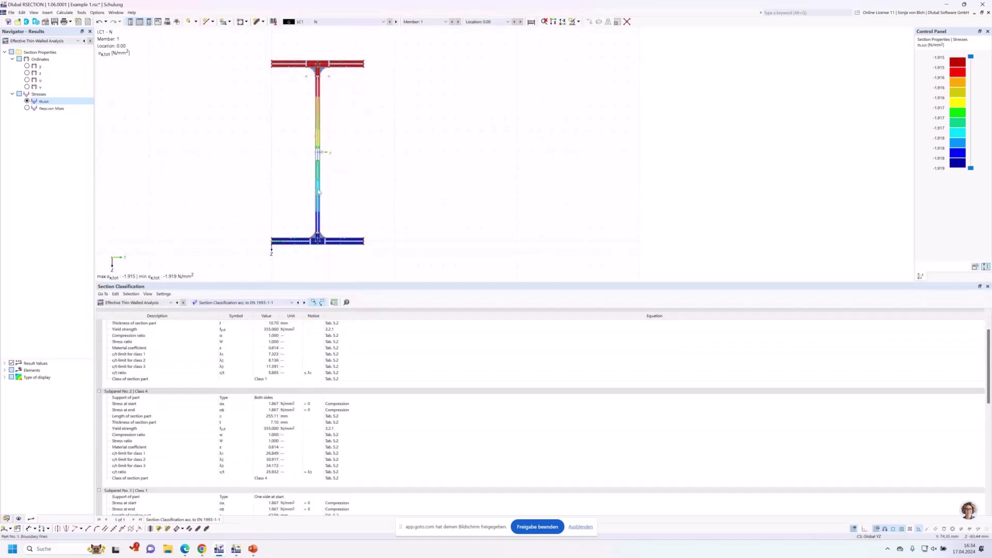
left_click(318, 144)
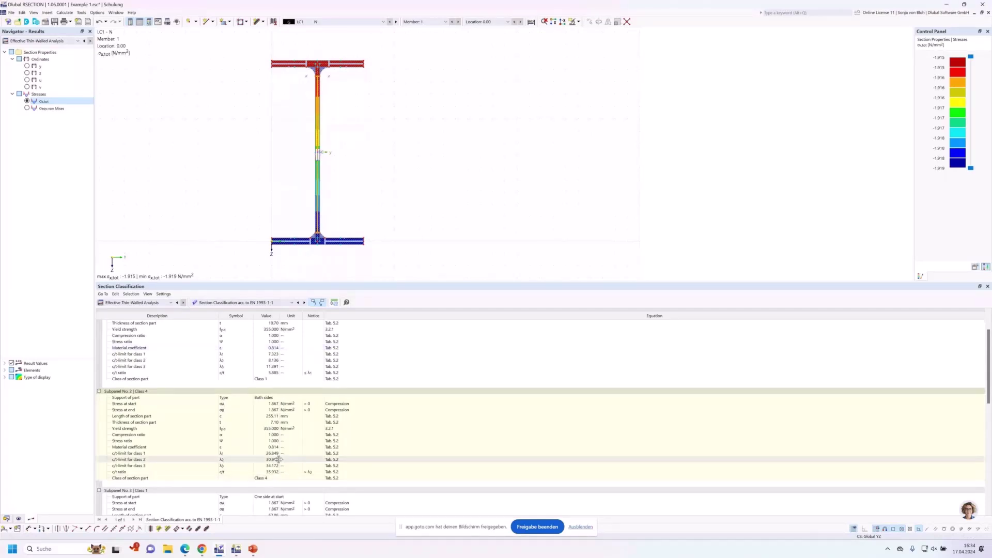
scroll(336, 150, "up", 5)
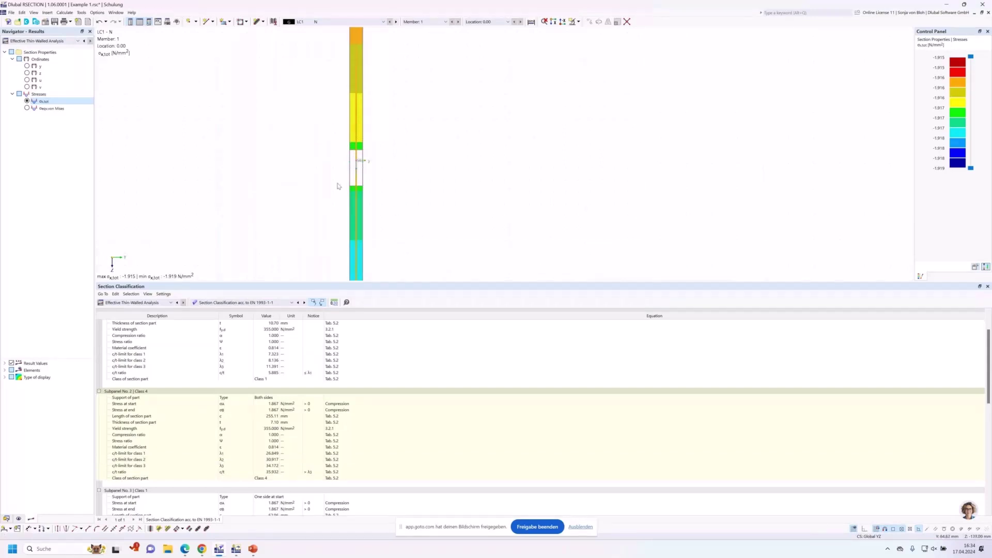
scroll(240, 171, "down", 5)
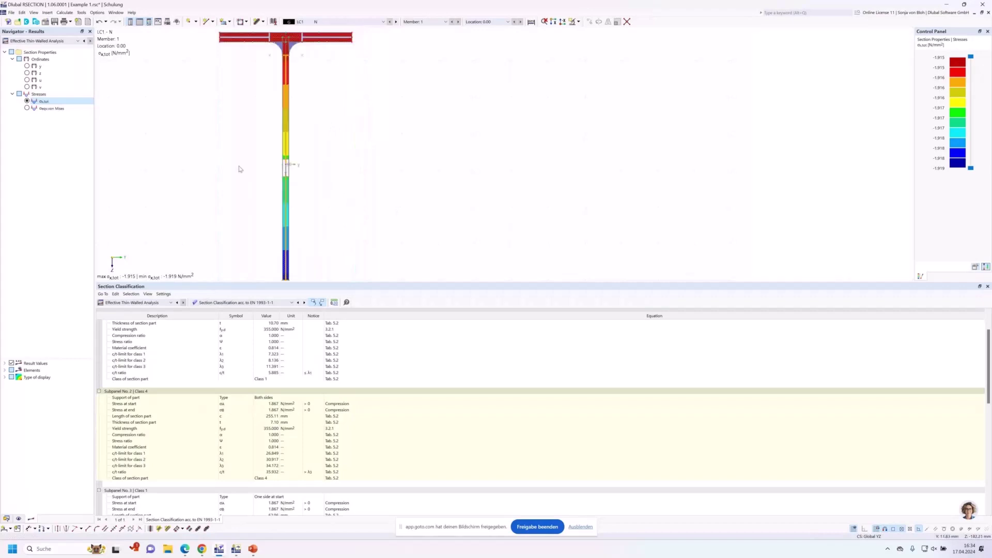
middle_click_drag(242, 173, 302, 168)
scroll(301, 171, "up", 3)
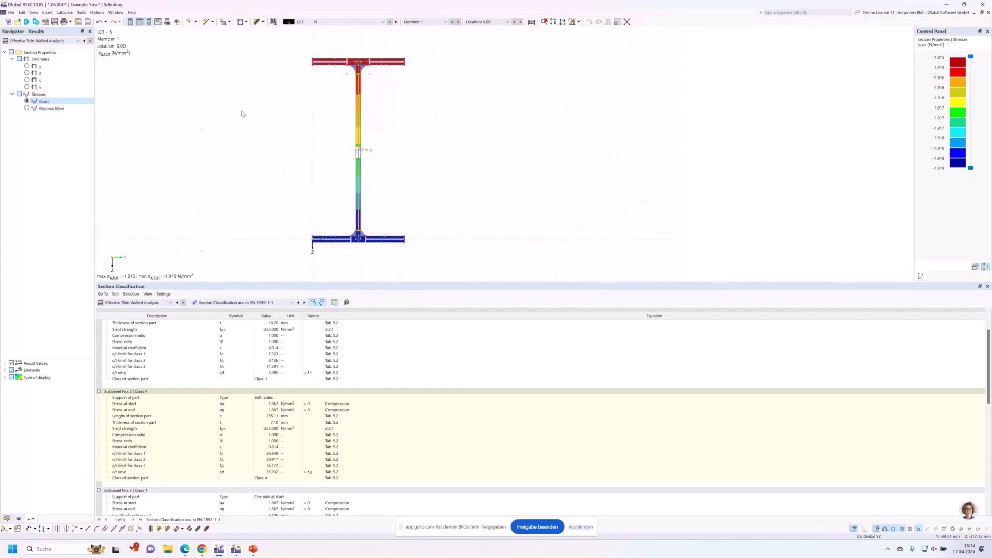
Turn off the isoband display of the stress results on the section
left_click(4, 377)
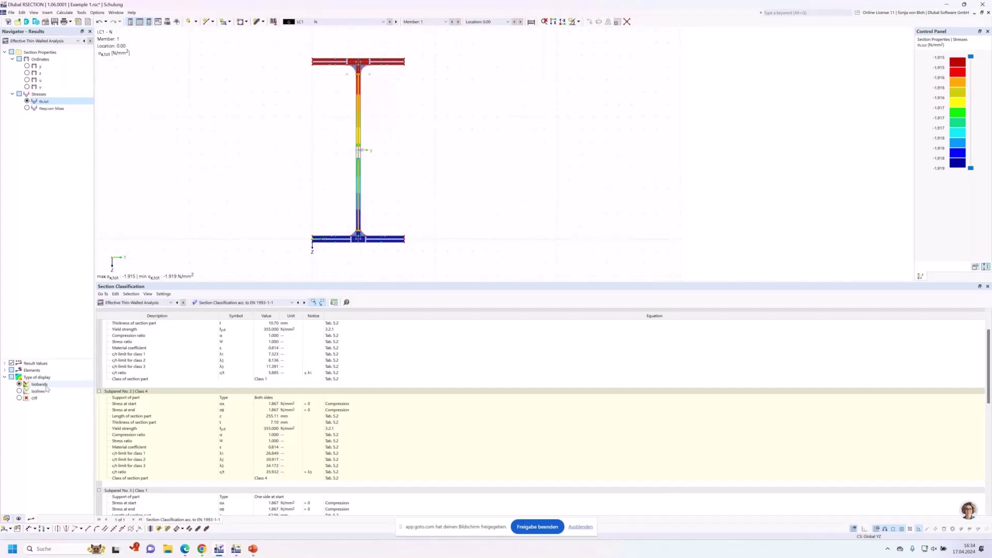
left_click(21, 398)
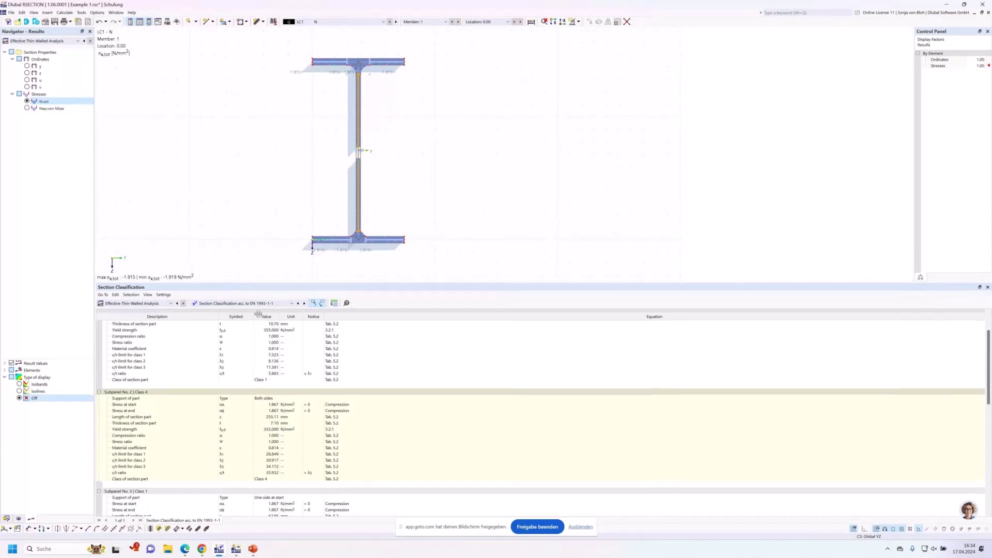
Switch the graphical results to the Thin-Walled Analysis and display the statical moments Sy and Sz on the section
left_click_drag(247, 283, 268, 372)
scroll(293, 221, "up", 2)
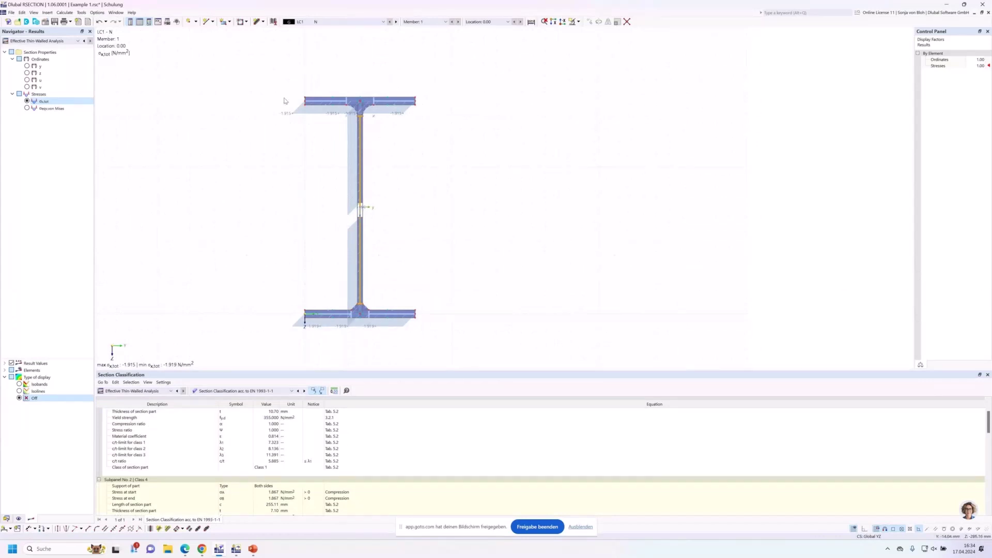
left_click(68, 42)
left_click(64, 48)
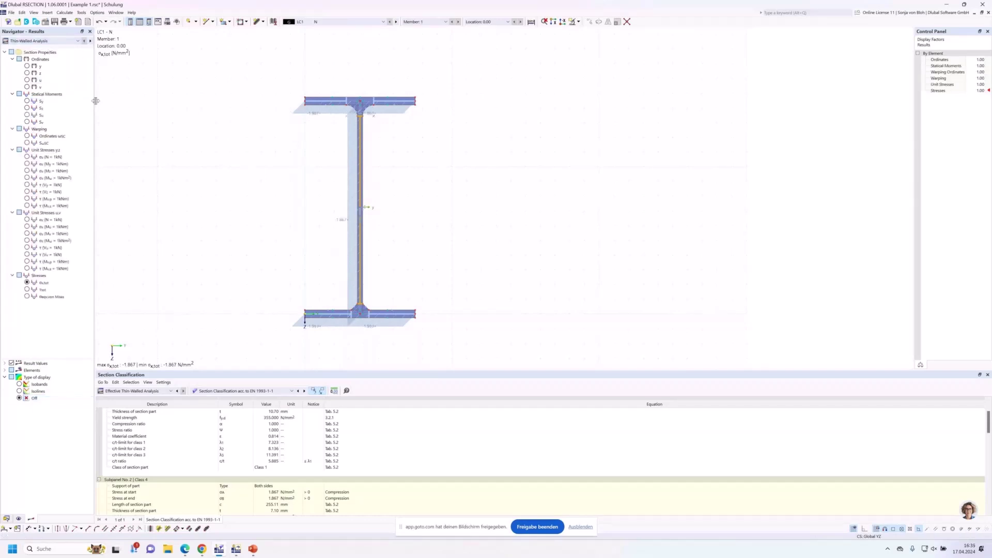
left_click(30, 102)
left_click(30, 108)
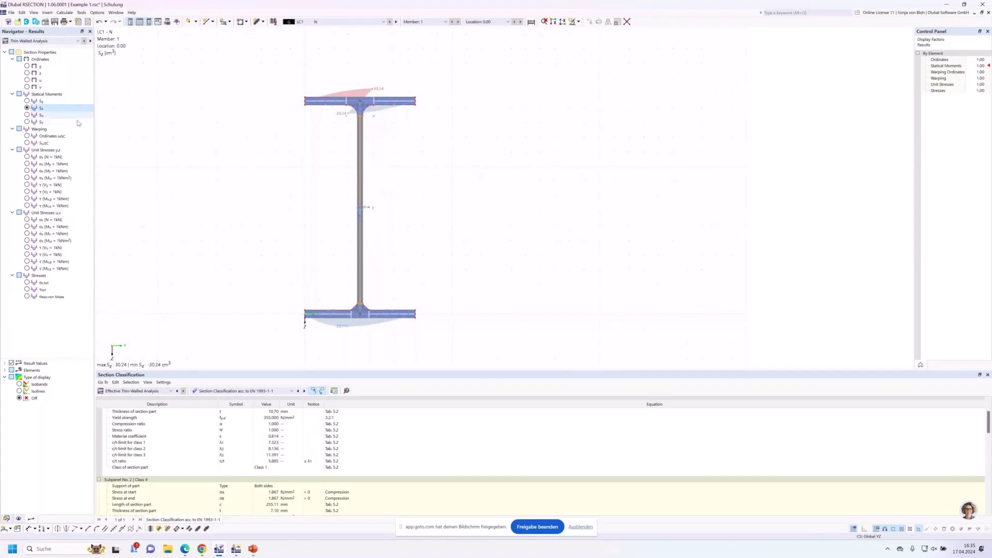
Switch the result tables to the Thin-Walled Analysis and open Statical Moments and Warping
left_click(135, 391)
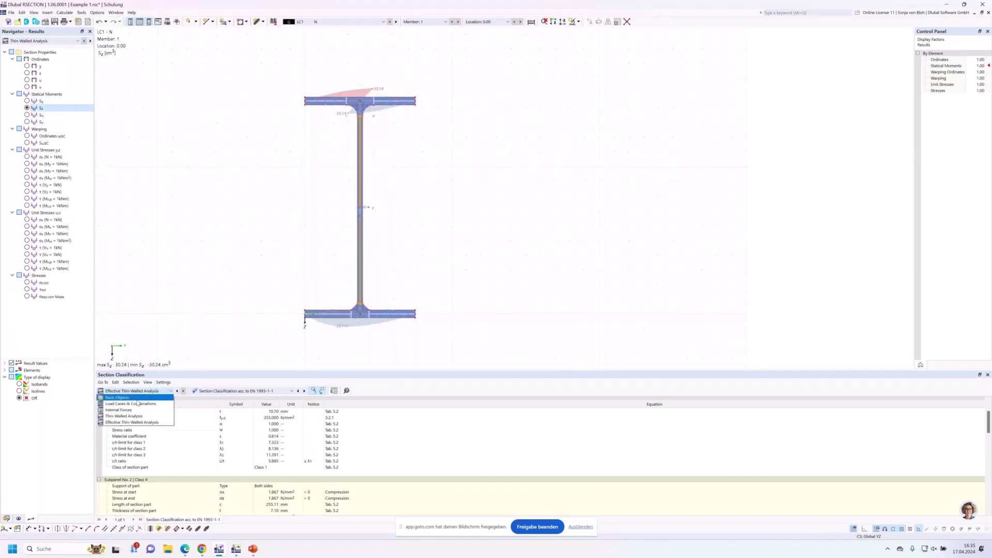
left_click(130, 416)
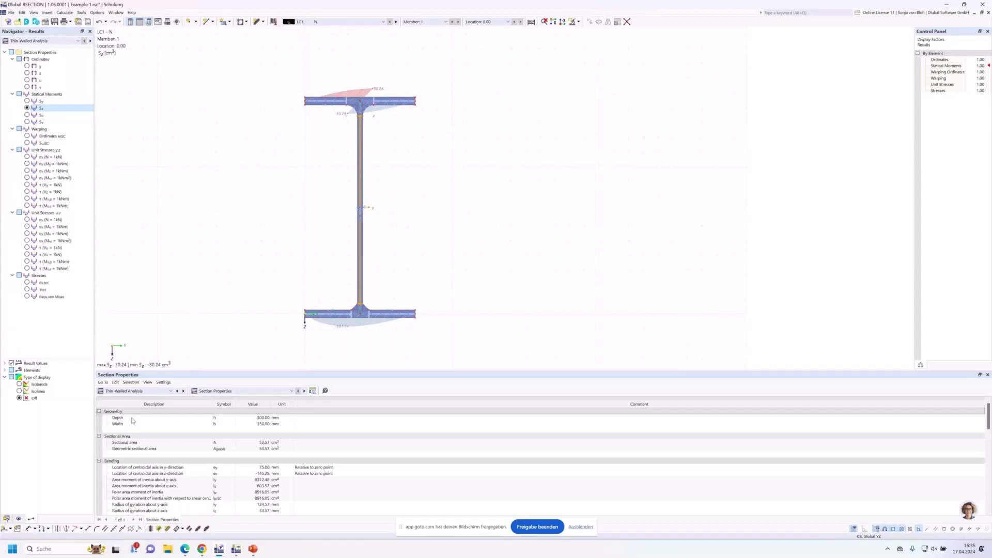
left_click(236, 392)
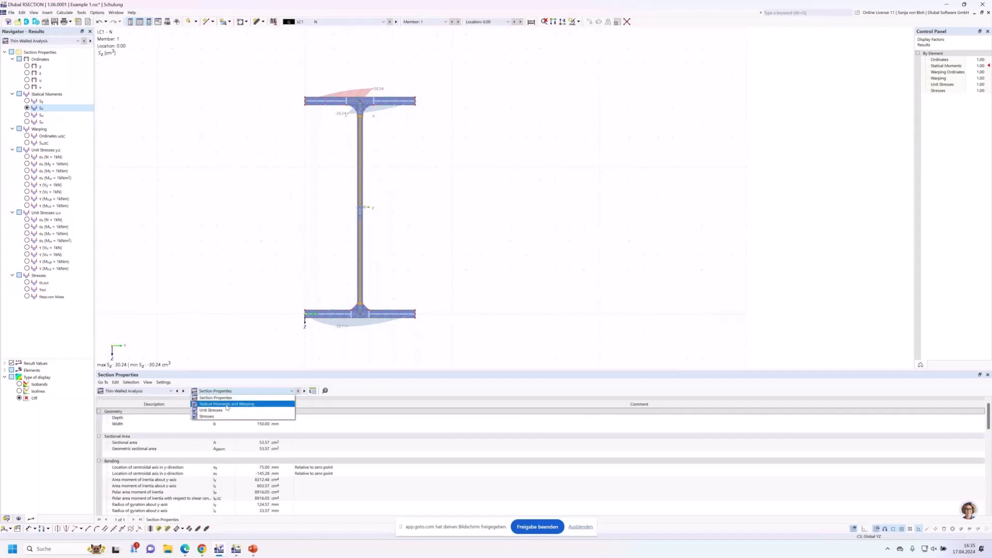
left_click(228, 404)
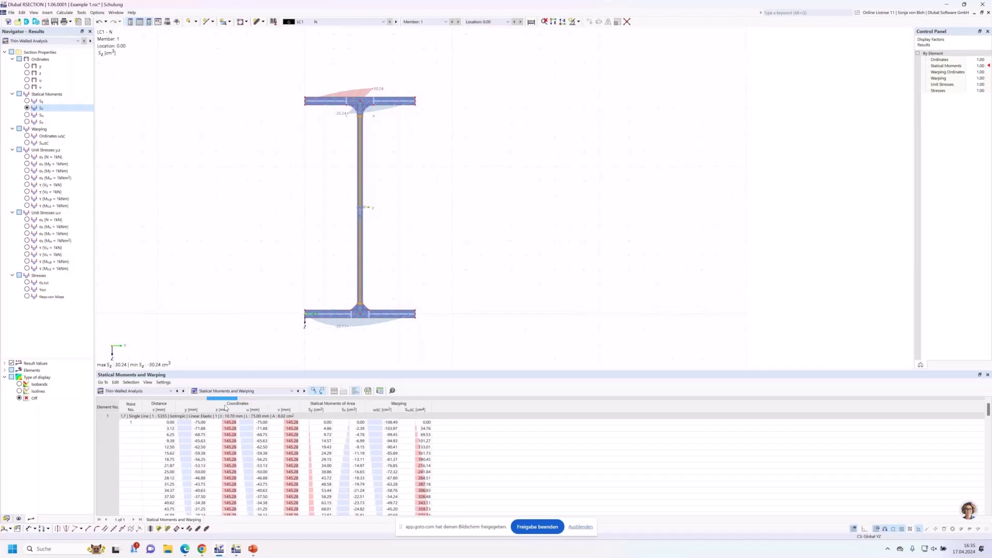
Open the Thin-Walled Analysis stress results and list All Stresses by Stress Points
left_click(258, 391)
left_click(211, 417)
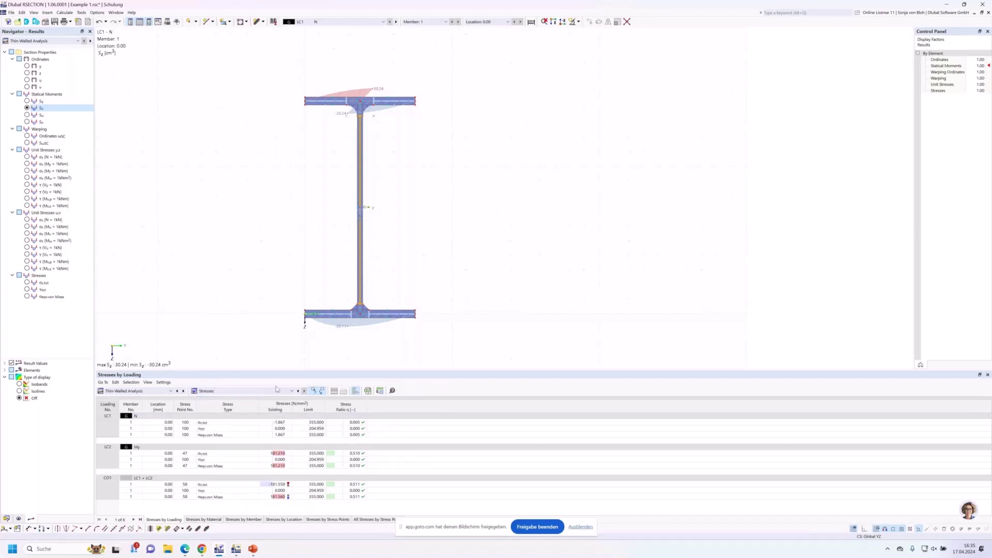
left_click(365, 521)
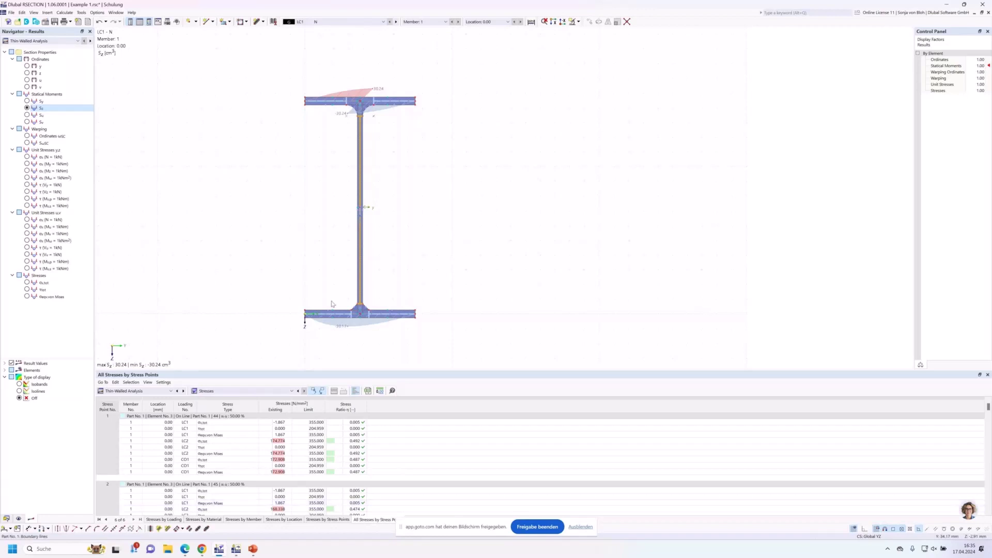
Hide the subpanels and select the web's stress point at Y 75.00 mm, Z -100.00 mm to examine its stresses in an enlarged table
scroll(356, 204, "up", 4)
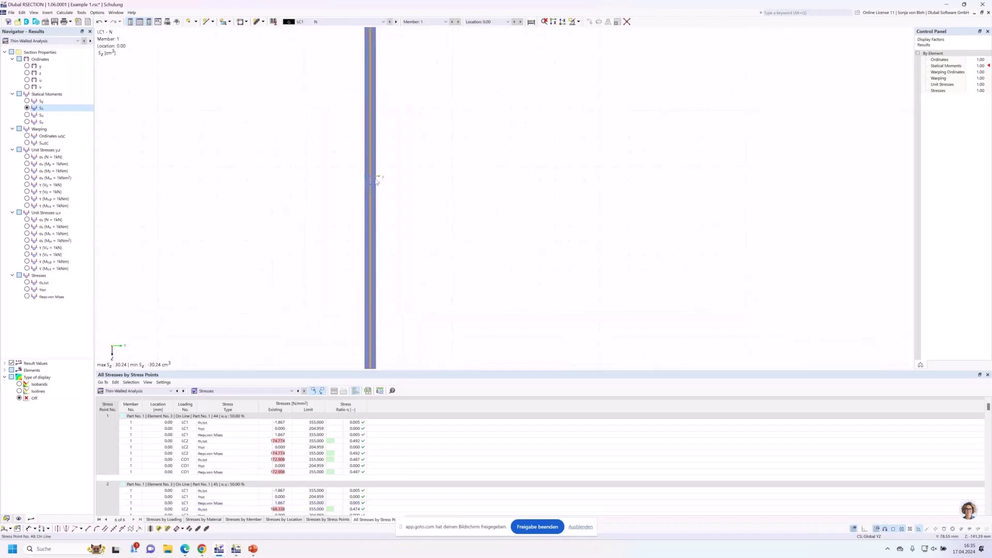
scroll(330, 113, "down", 5)
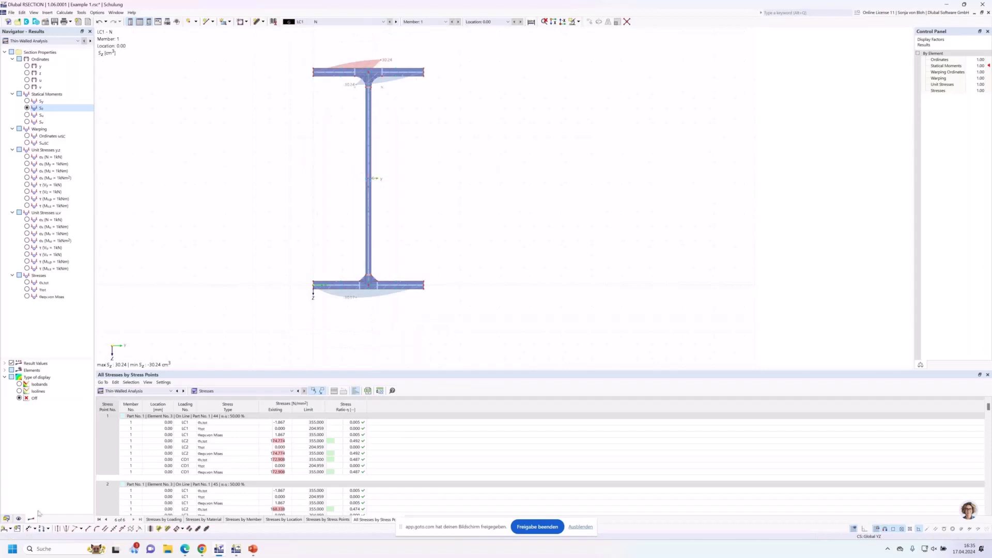
left_click(19, 518)
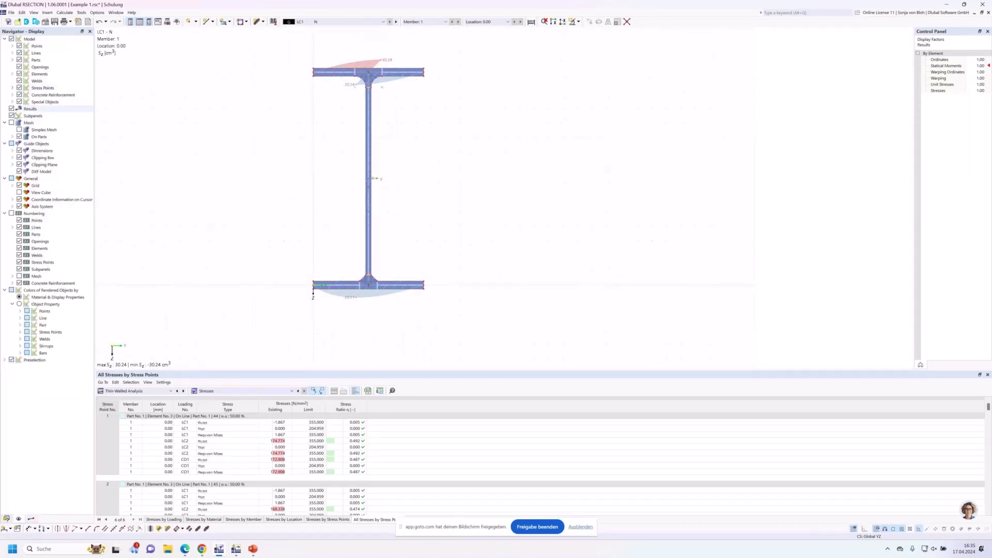
left_click(12, 115)
scroll(377, 196, "up", 6)
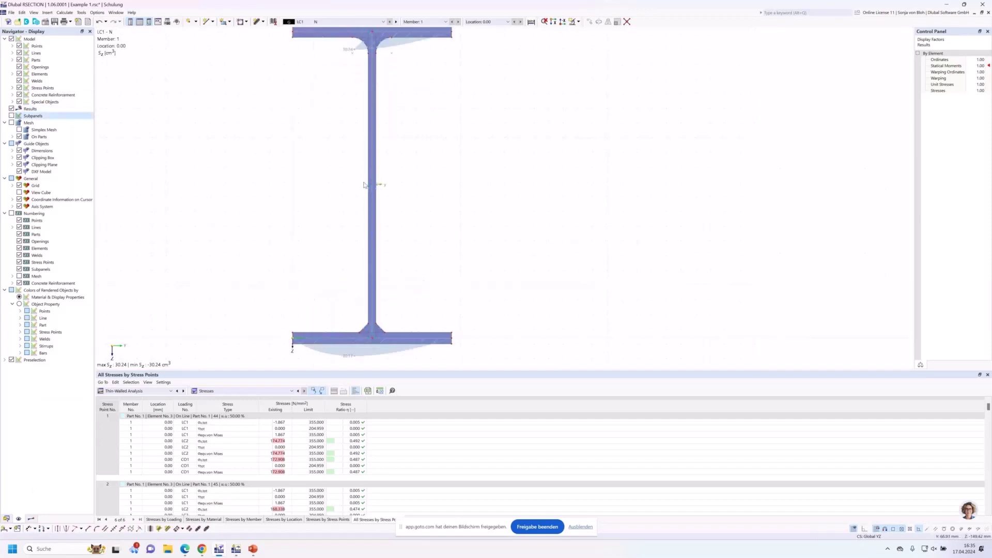
scroll(383, 215, "up", 1)
scroll(383, 217, "down", 5)
scroll(383, 223, "up", 1)
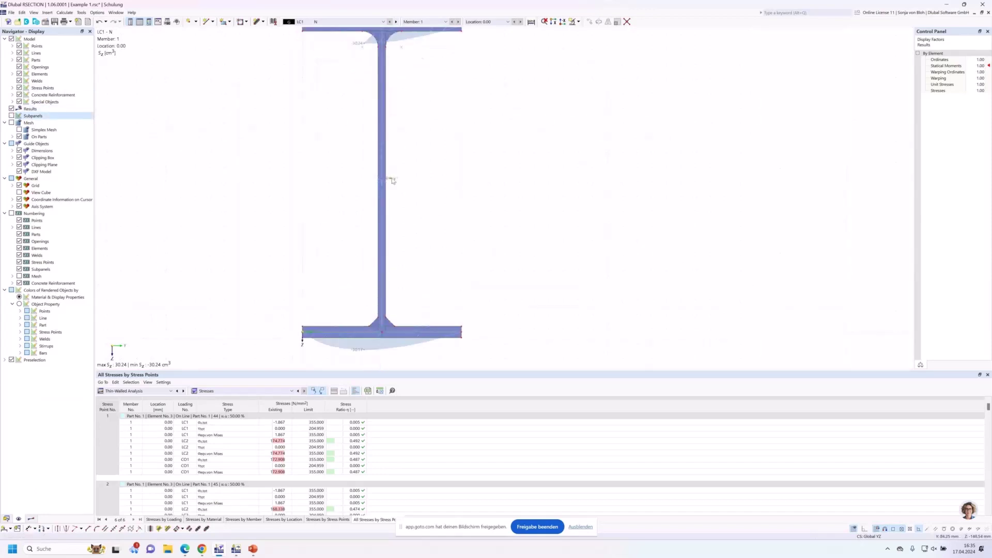
left_click(384, 229)
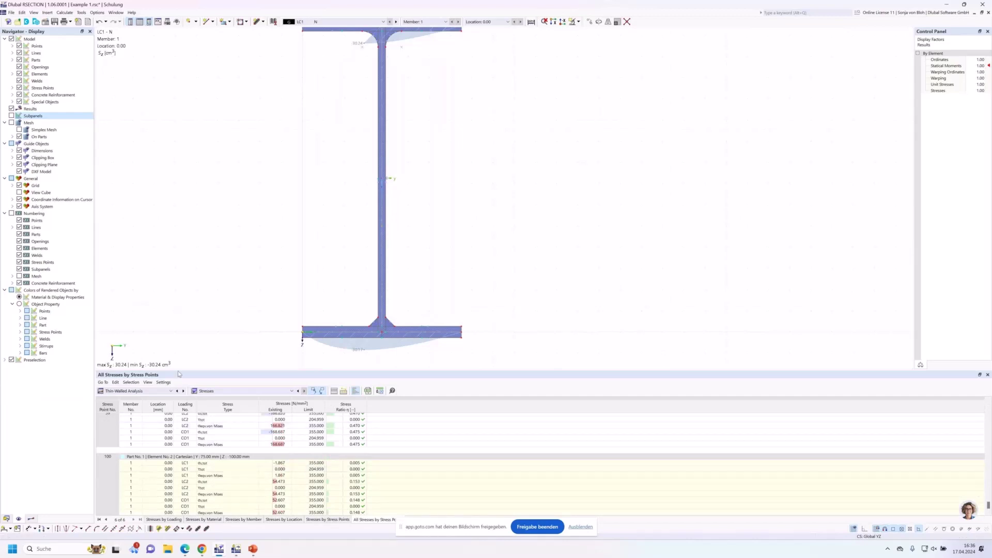
left_click_drag(178, 373, 176, 304)
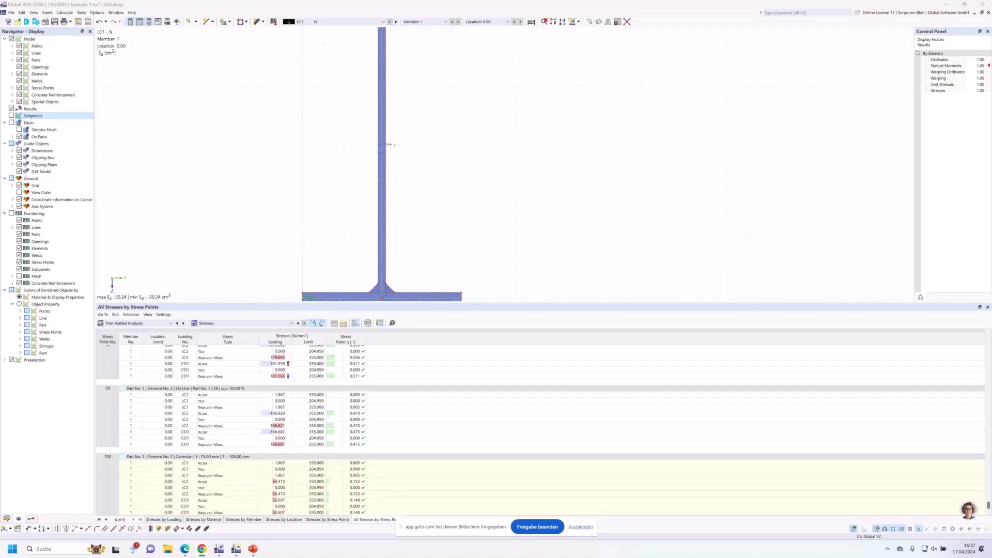
Create the model Example 2 with Thin-Walled Analysis and the Effective / Steel / Aluminium section add-on to EN 1993-1-1 and EN 1993-1-5
left_click(8, 23)
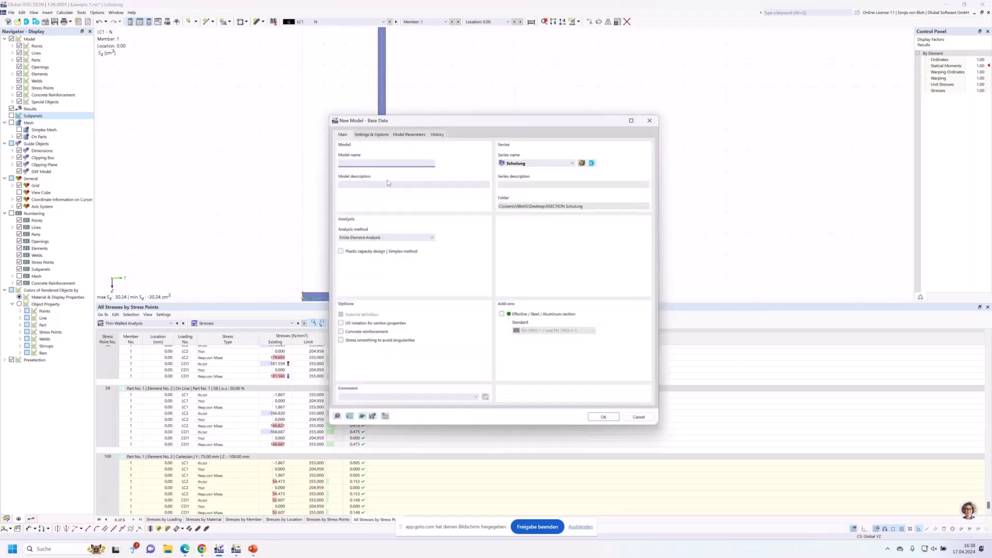
type("Example 2")
left_click(402, 237)
left_click(386, 250)
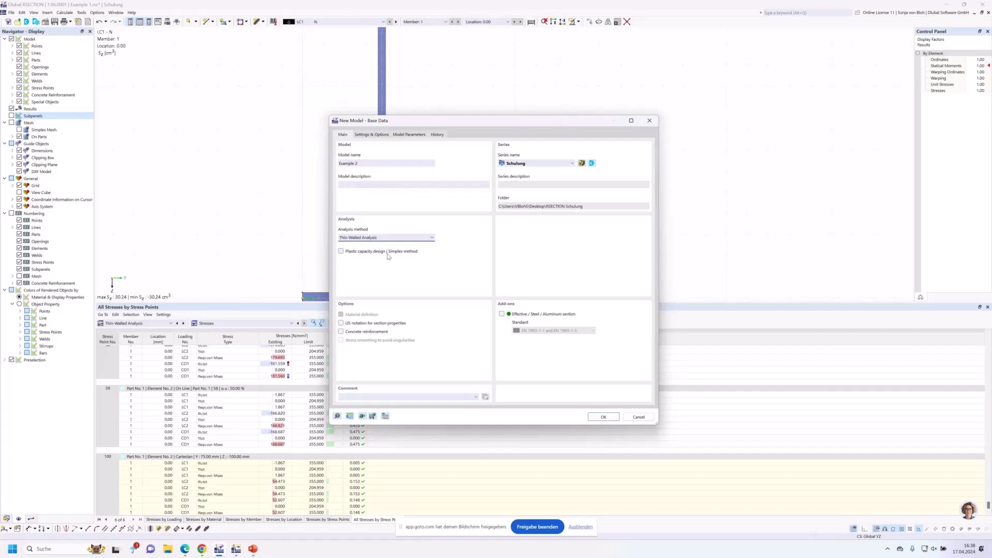
left_click(501, 314)
left_click(593, 331)
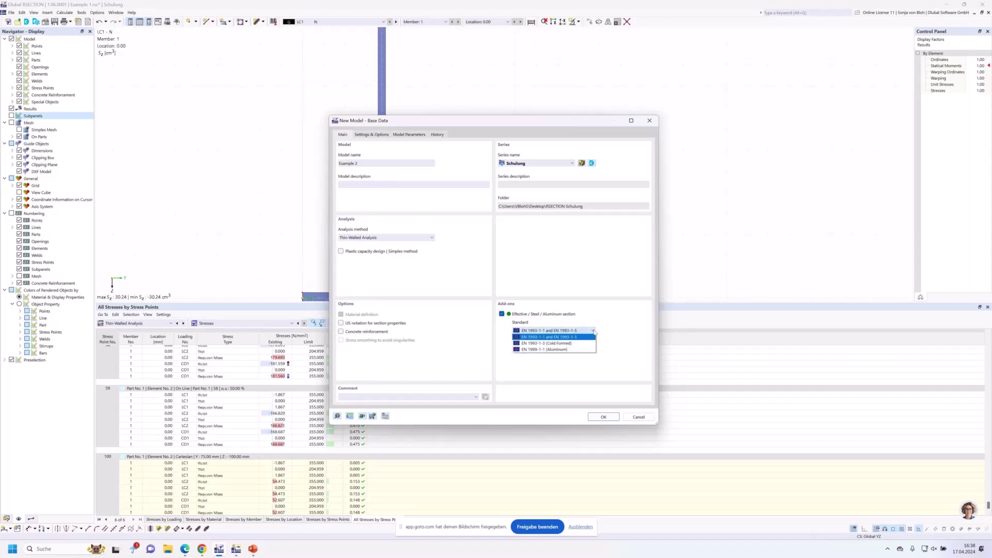
left_click(543, 337)
left_click(604, 417)
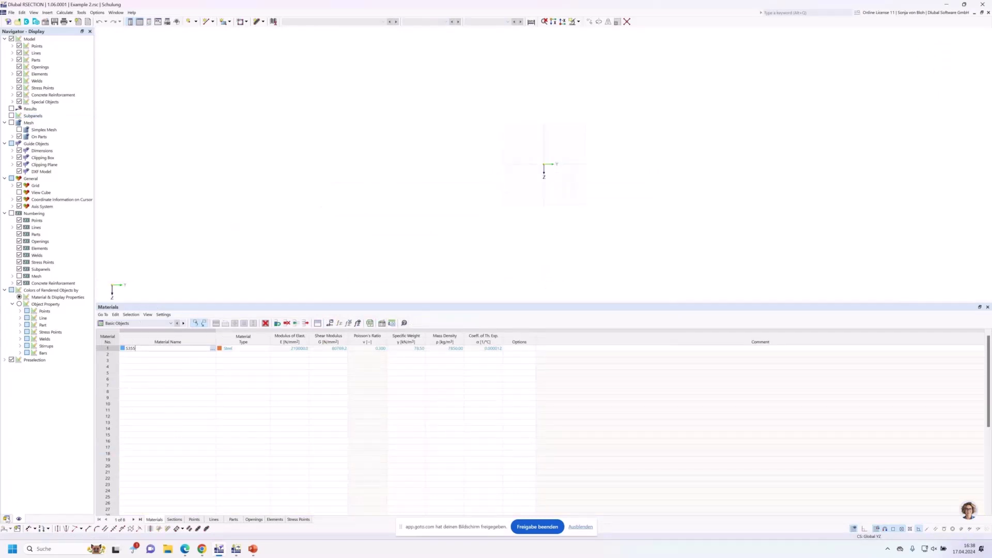
Change Example 2's material to S235 from the library's Steel S series of EN 1993-1-1:2005-05
left_click(7, 519)
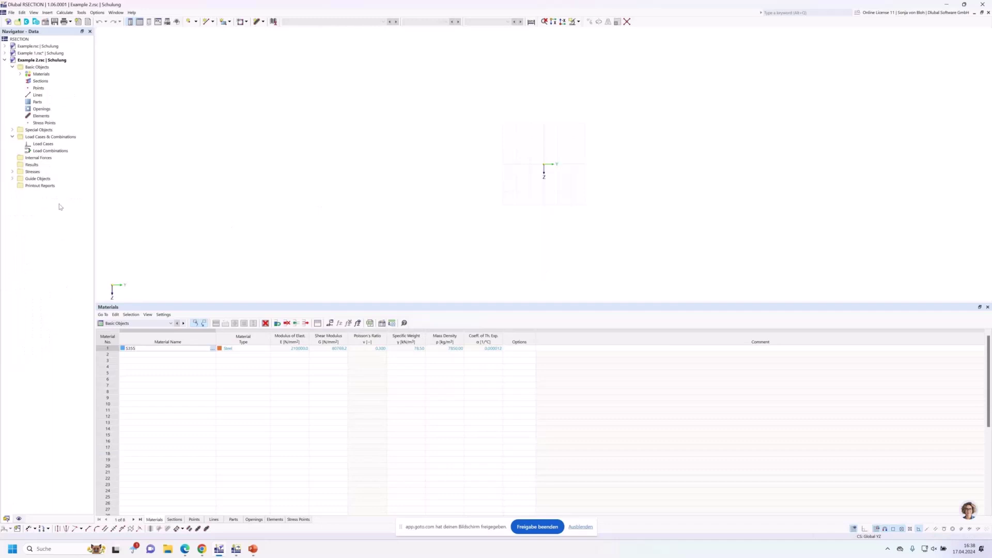
left_click(20, 74)
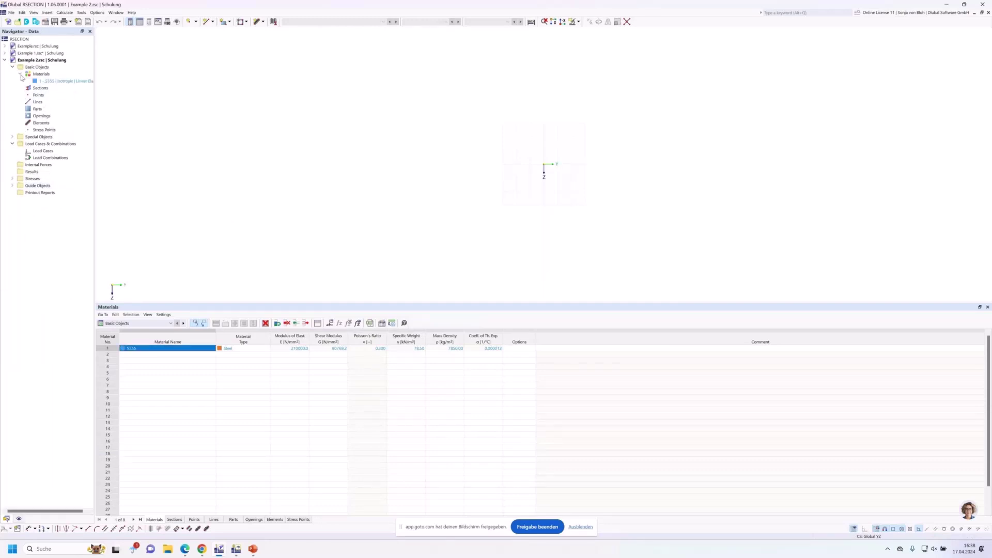
double_click(62, 81)
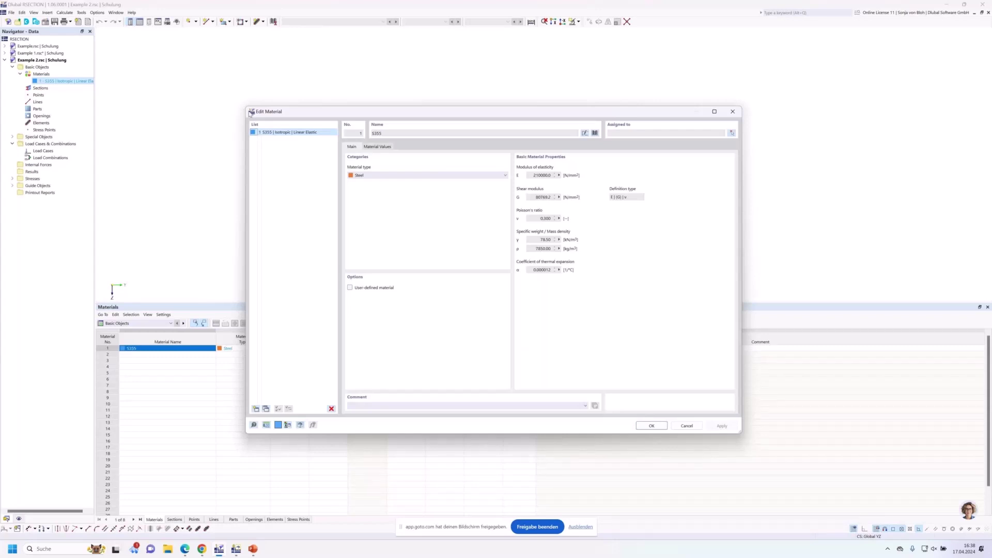
left_click(595, 133)
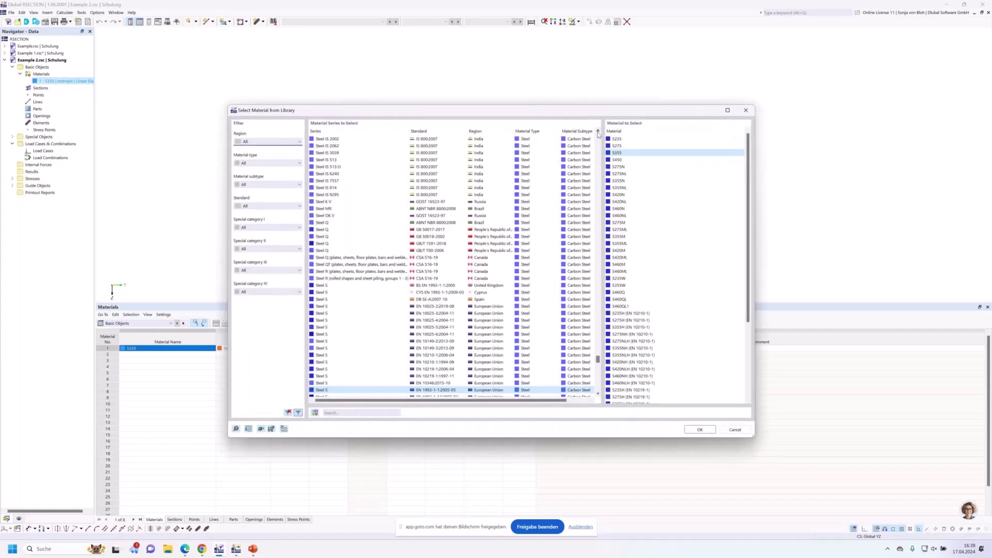
left_click(616, 138)
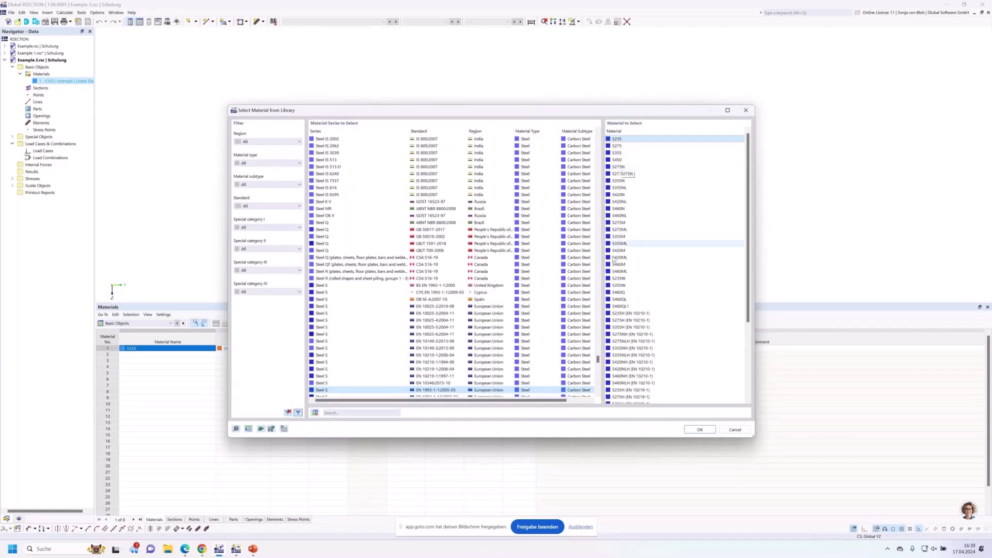
left_click(700, 430)
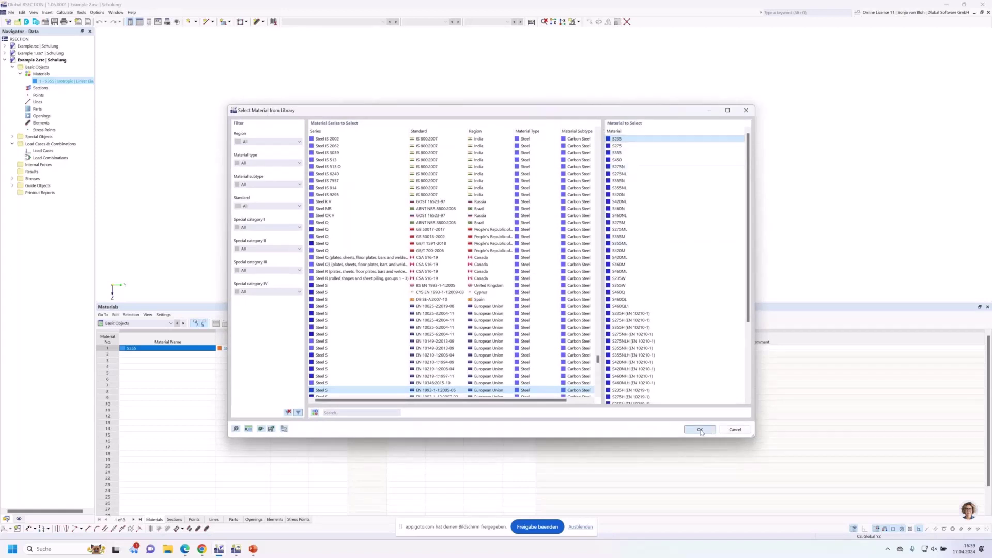
left_click(650, 428)
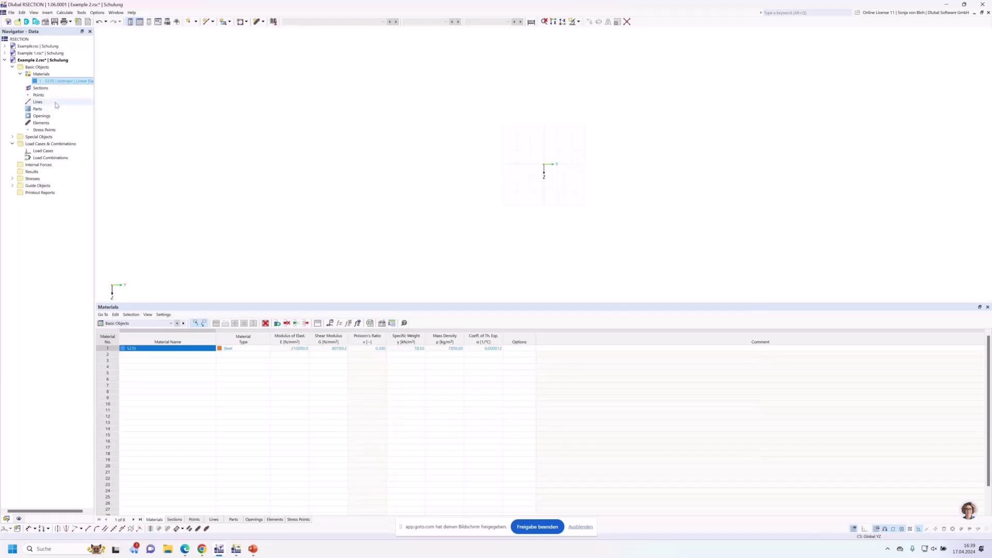
Start a new section and open the standardized steel L-sections in the section library
right_click(47, 89)
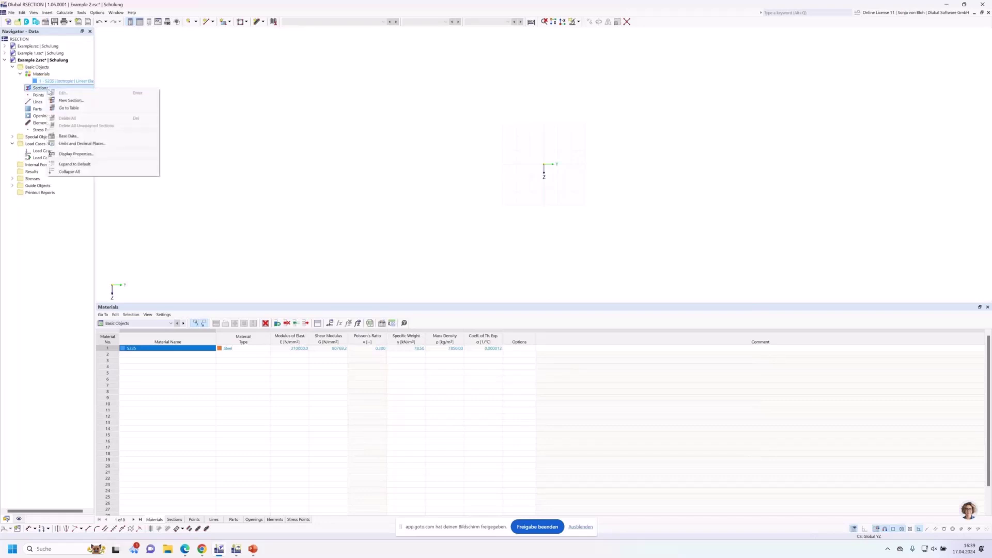
left_click(70, 100)
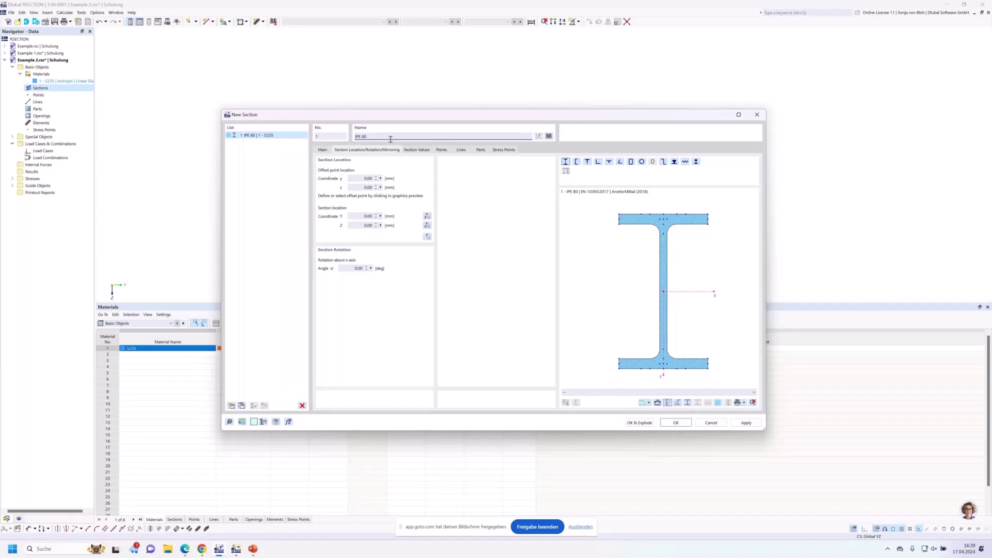
left_click_drag(390, 139, 331, 140)
left_click(550, 136)
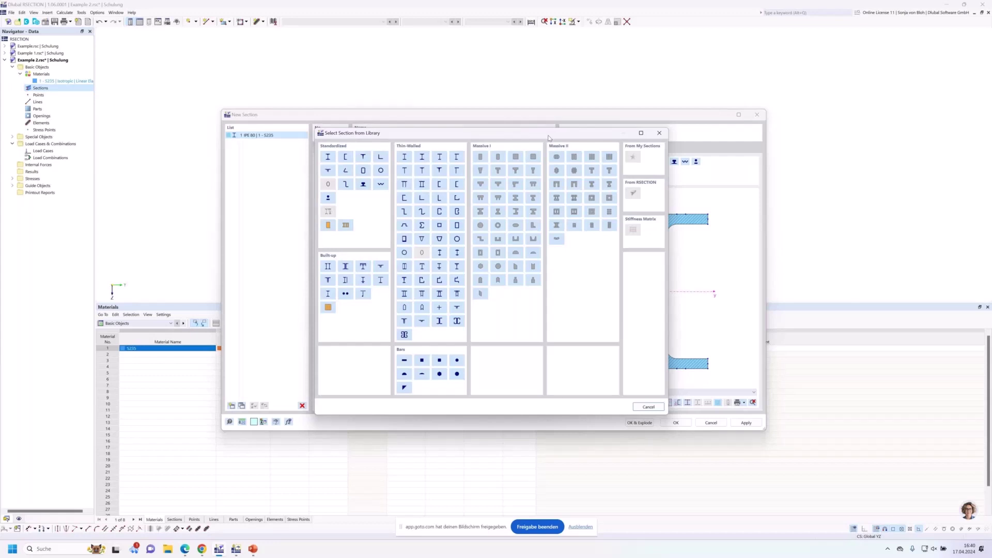
left_click(381, 158)
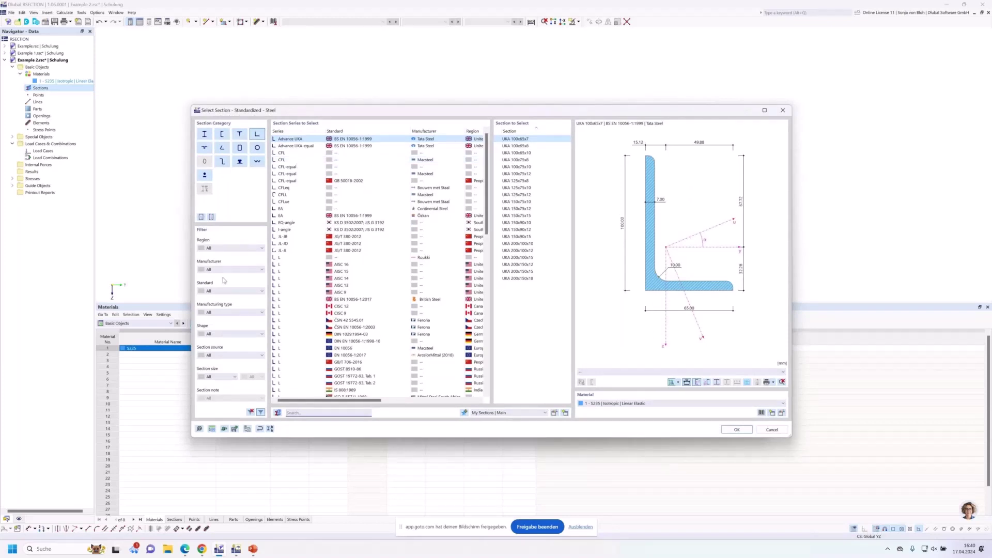
Search the section library for L 200x150x12 and insert the DIN EN 10056-1:1998-10 variant
left_click(262, 269)
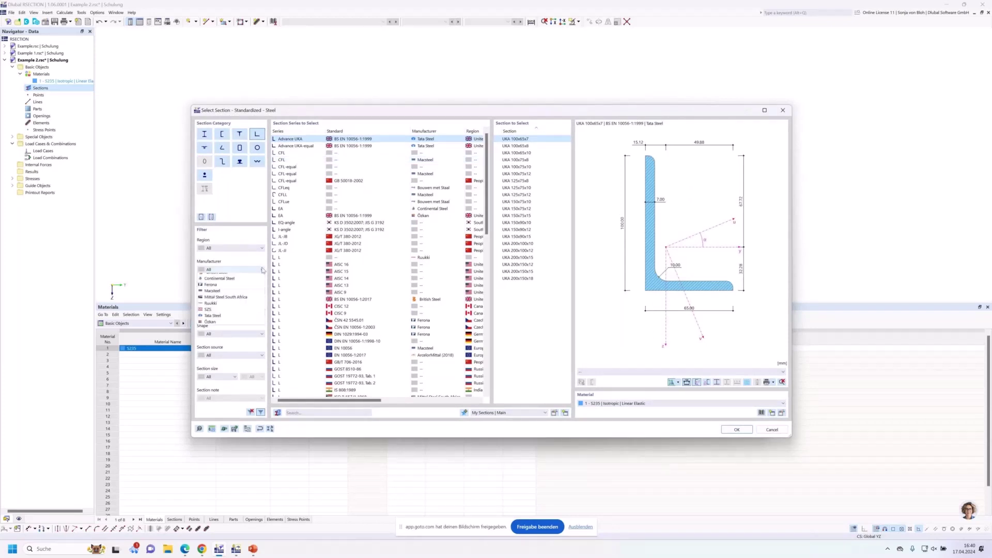
left_click(263, 270)
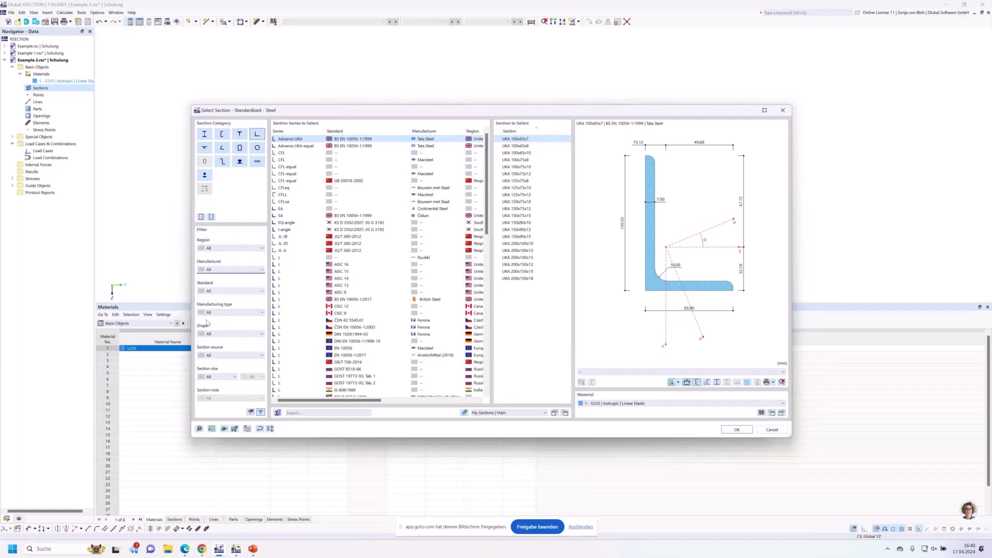
left_click(309, 412)
type("L")
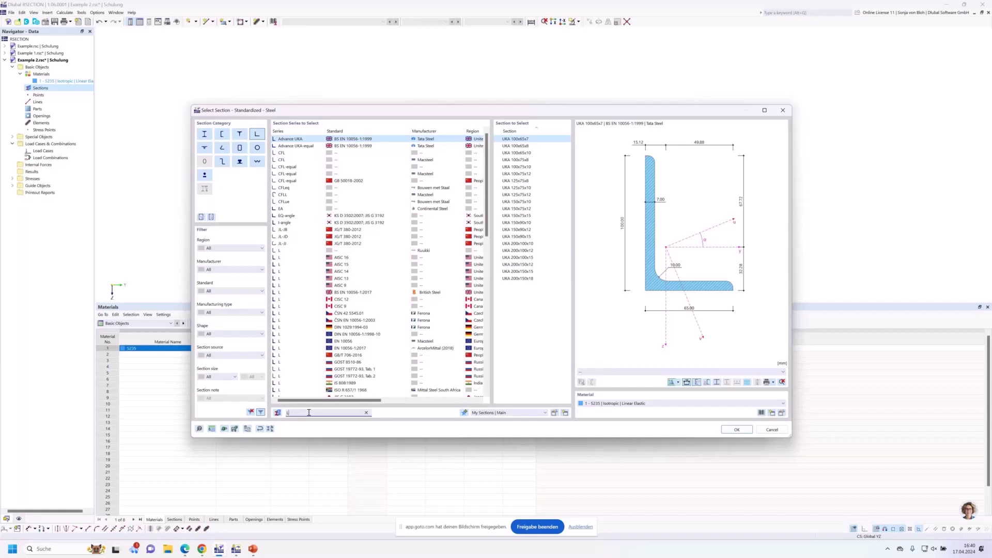
type(" 2")
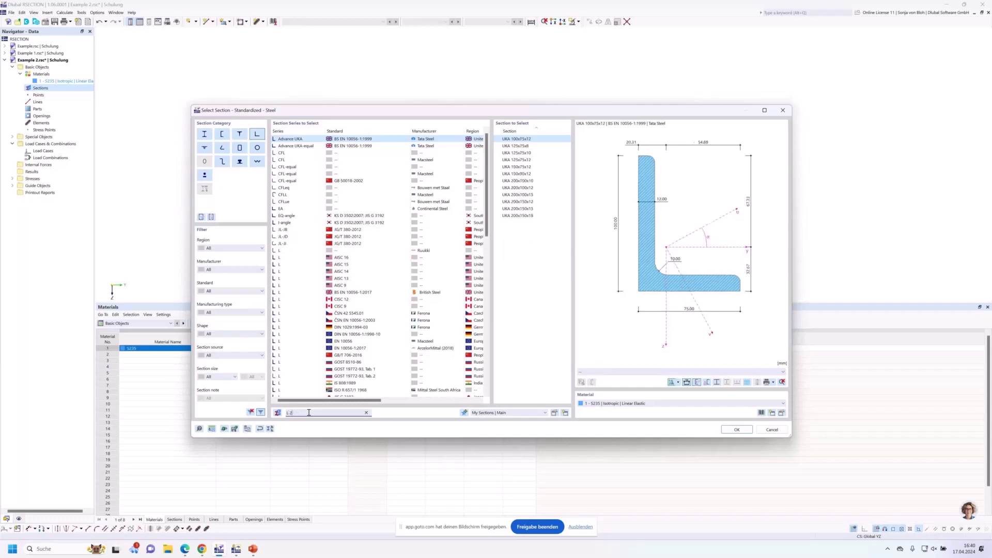
type("0")
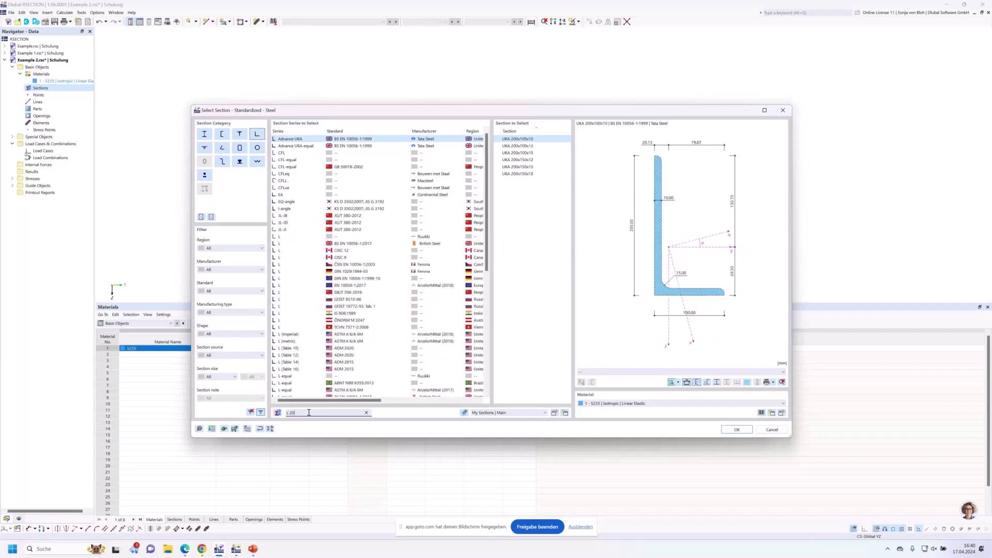
type("0x")
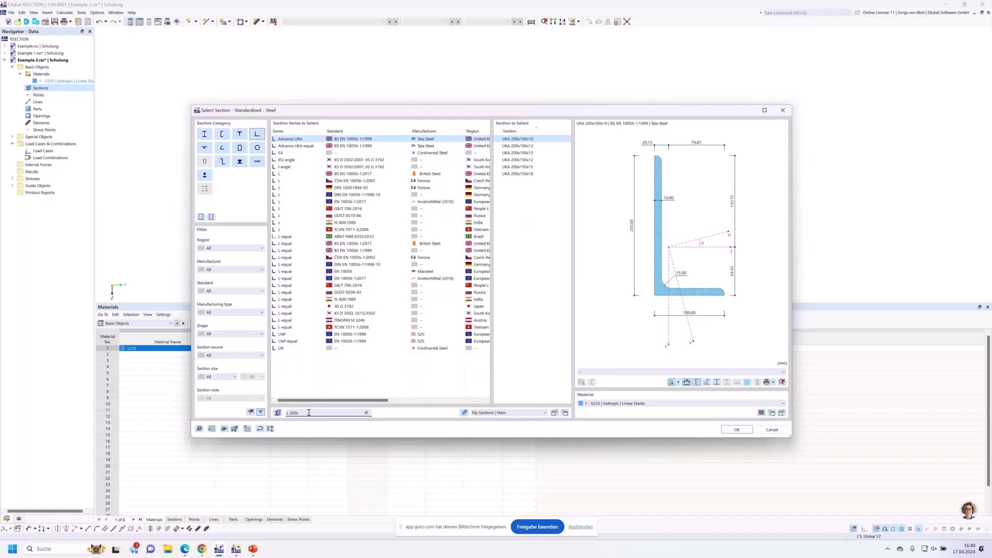
type("150")
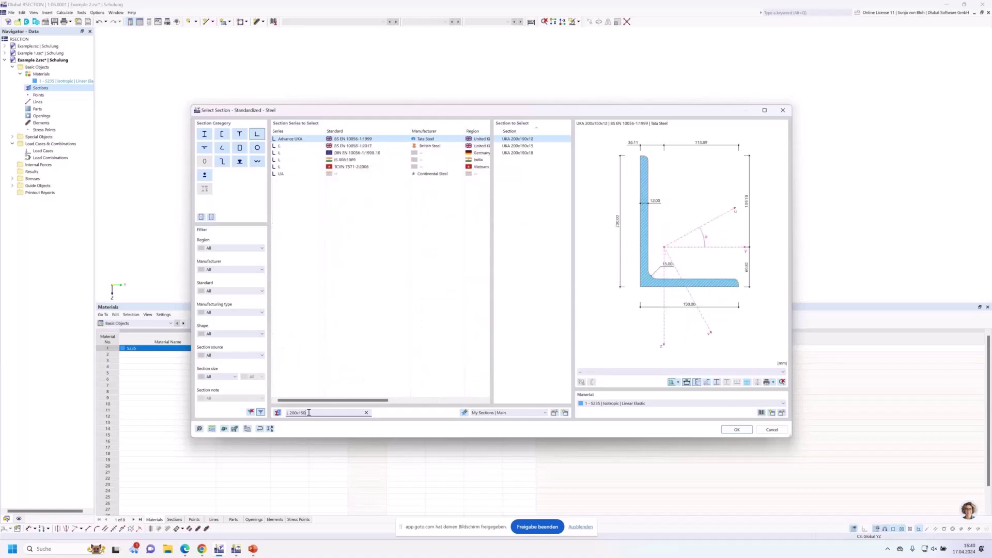
type("x12")
left_click(364, 153)
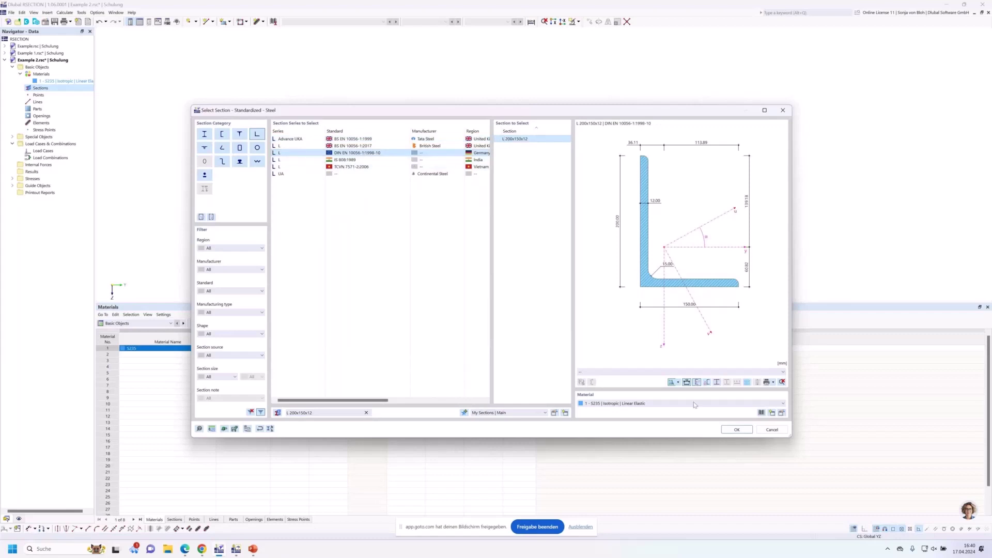
left_click(736, 430)
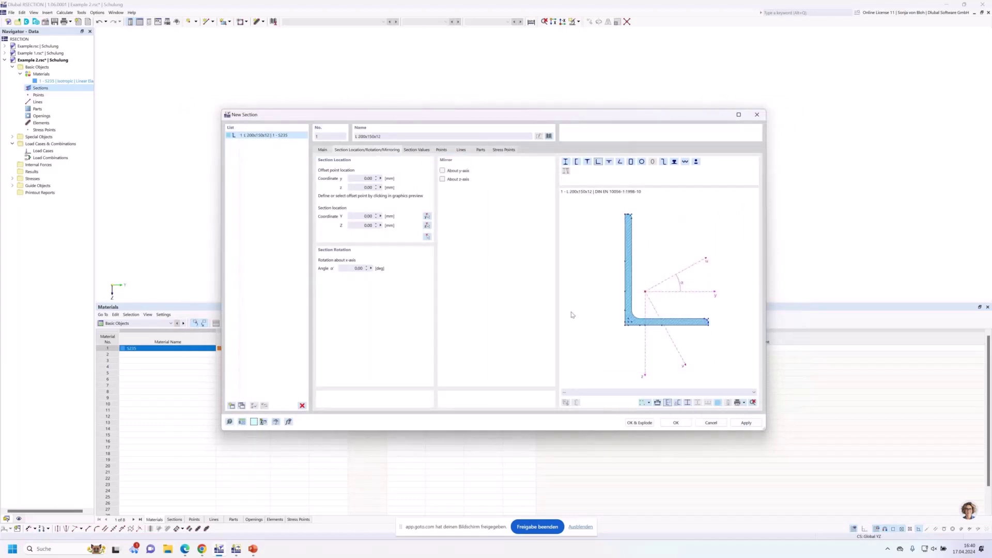
Mirror the L 200x150x12 section about its y-axis and rotate it 90° about the x-axis
left_click(443, 172)
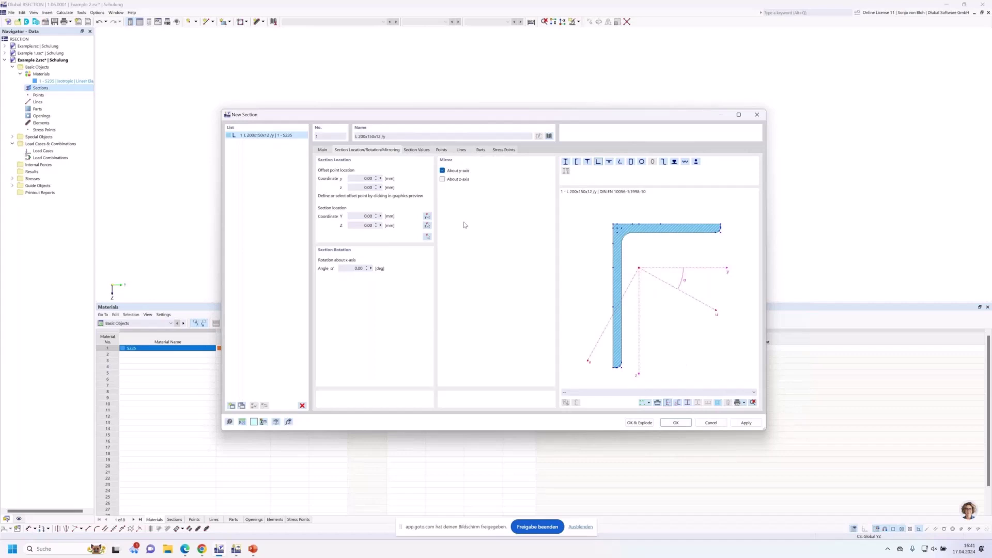
left_click(357, 268)
type("90")
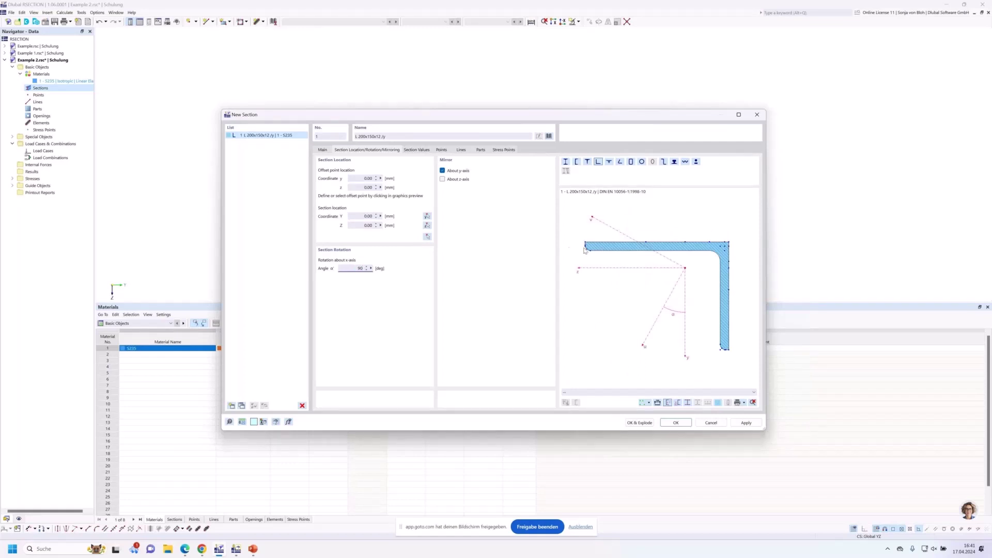
Set the offset point at mid-thickness of the long leg's free end and place the angle section at the coordinate origin
scroll(585, 251, "up", 1)
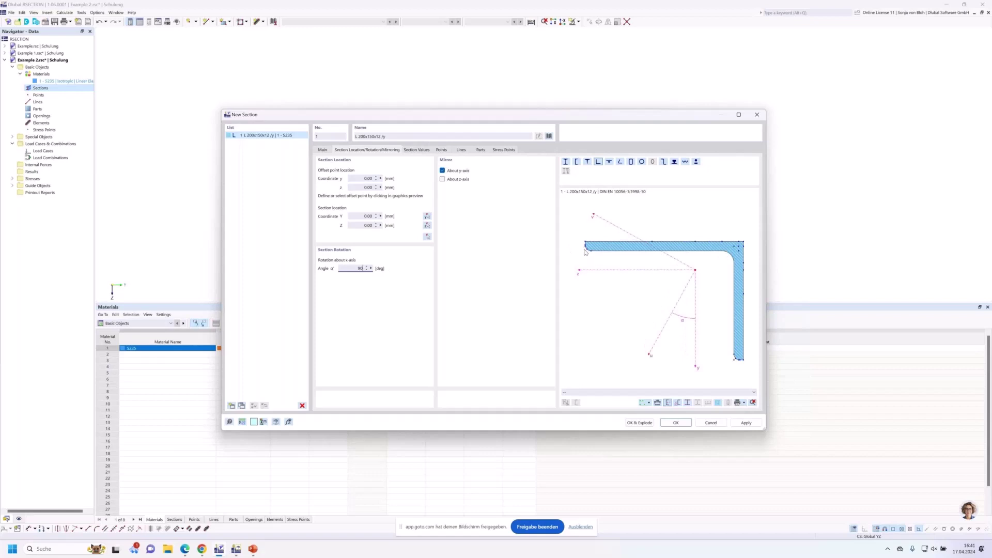
scroll(585, 251, "up", 5)
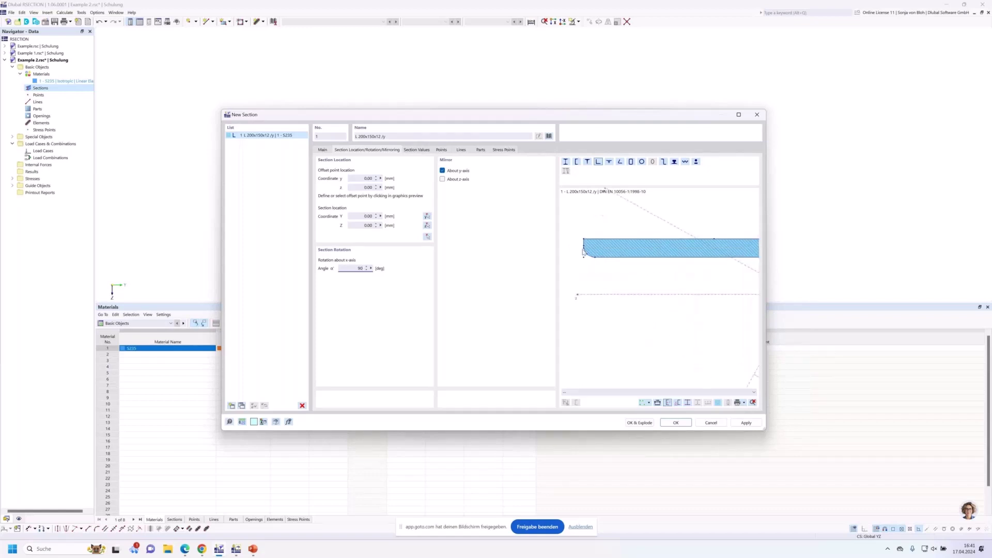
scroll(583, 253, "up", 3)
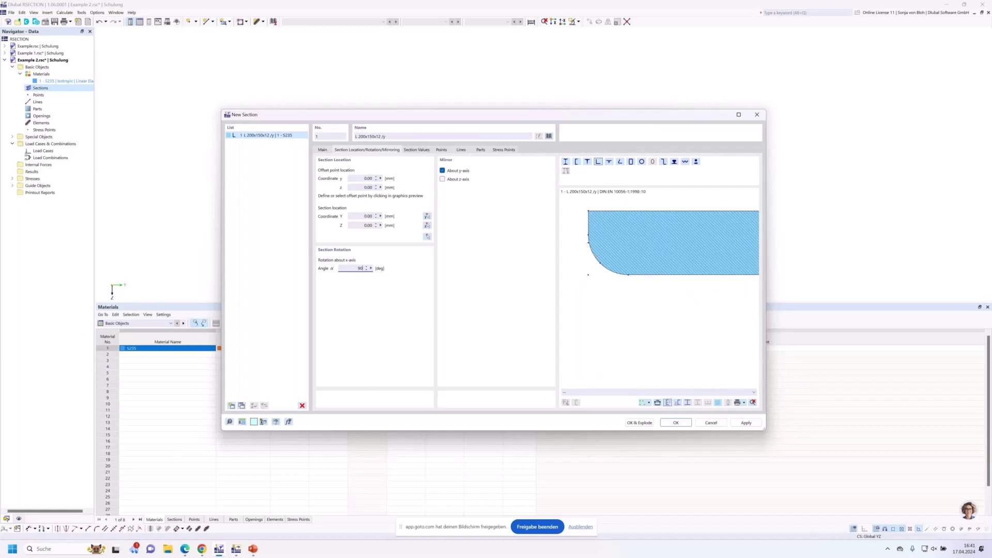
left_click(584, 268)
left_click(427, 236)
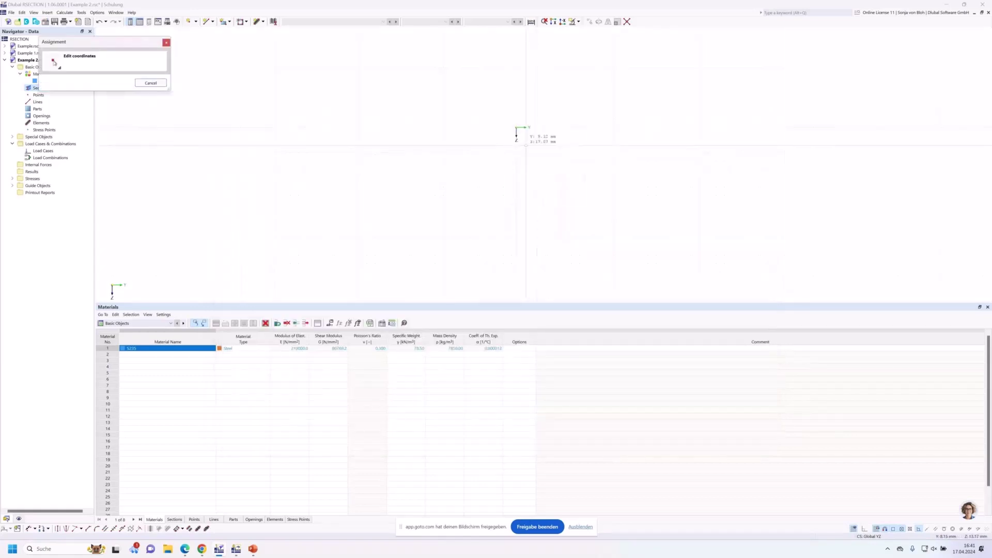
left_click(516, 129)
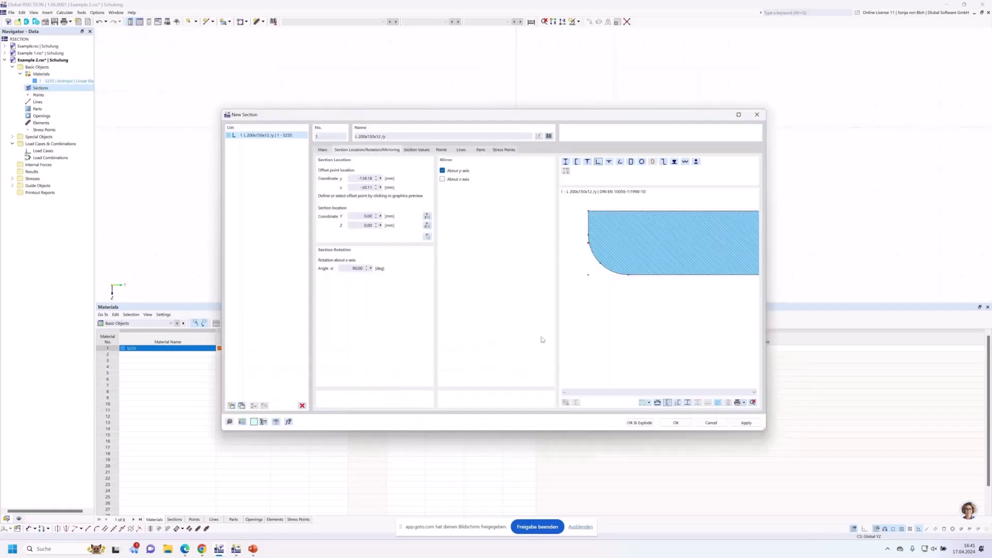
left_click(676, 423)
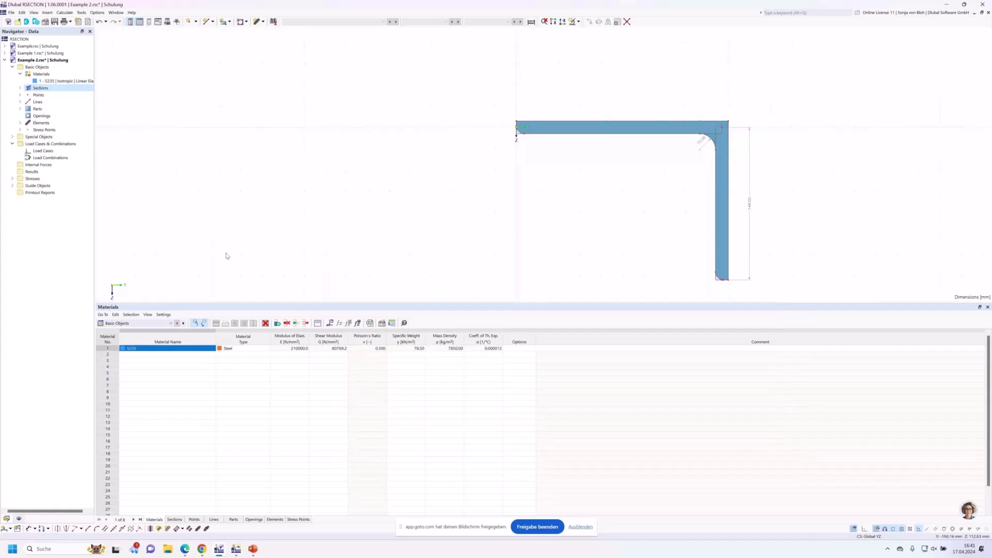
Examine the angle section's elements and boundary-line part, including its section settings
left_click(20, 123)
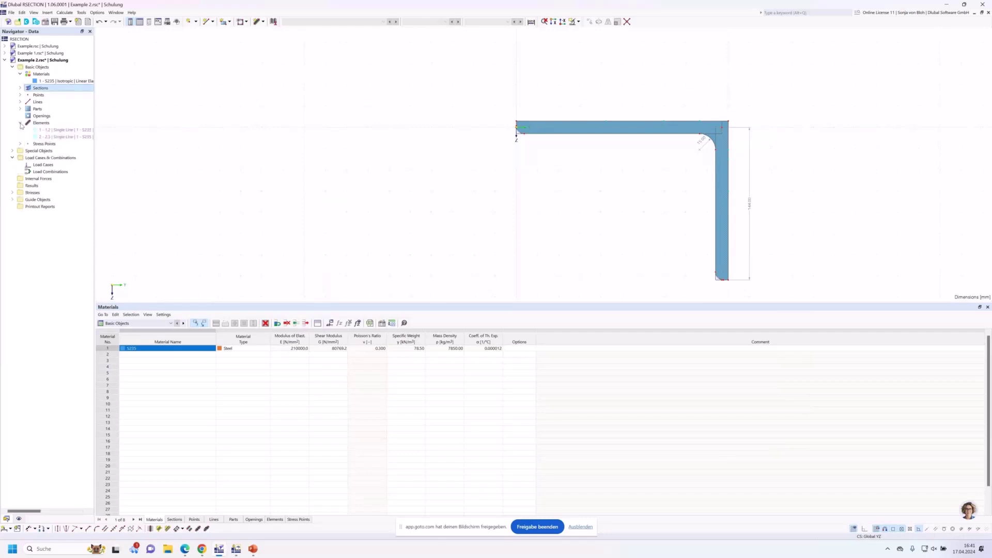
left_click(52, 137)
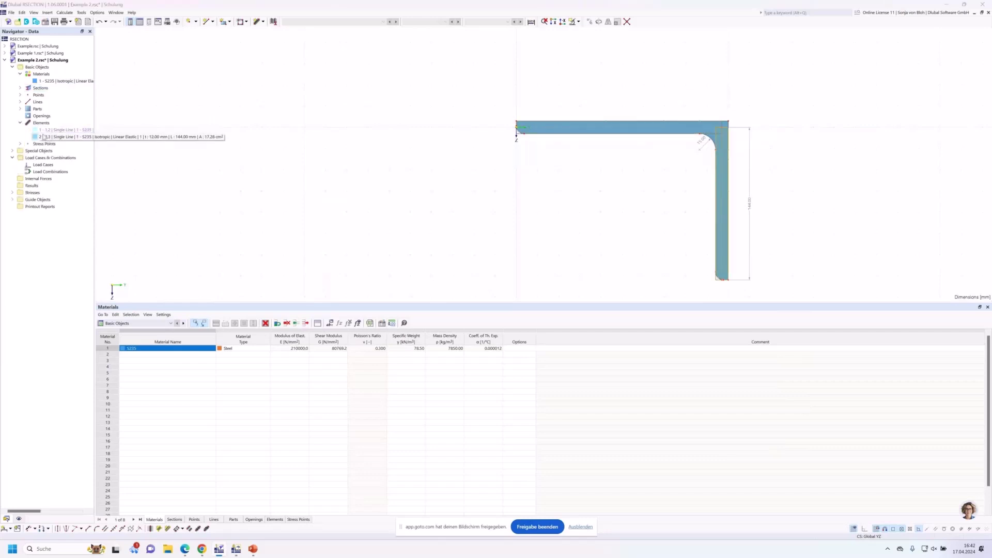
left_click(20, 109)
left_click(47, 117)
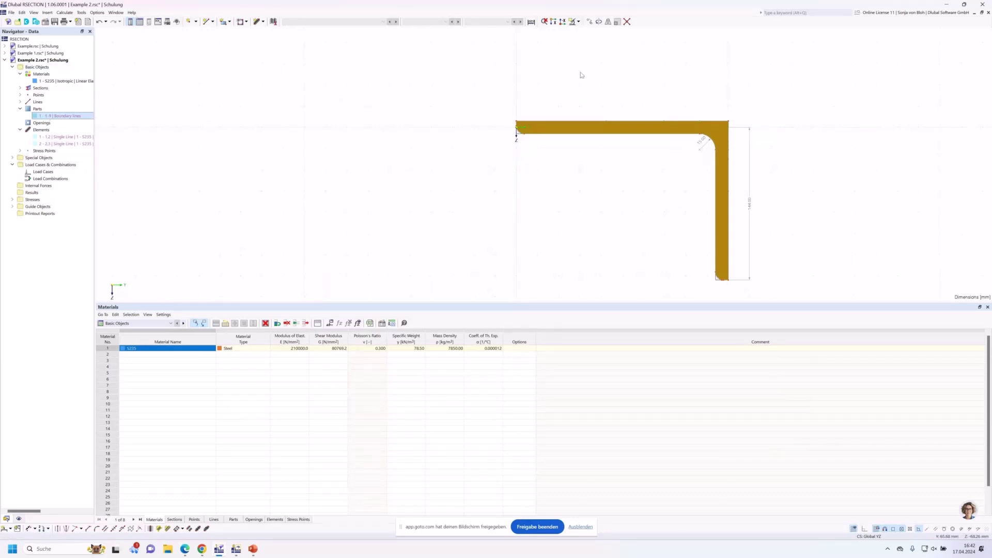
double_click(552, 128)
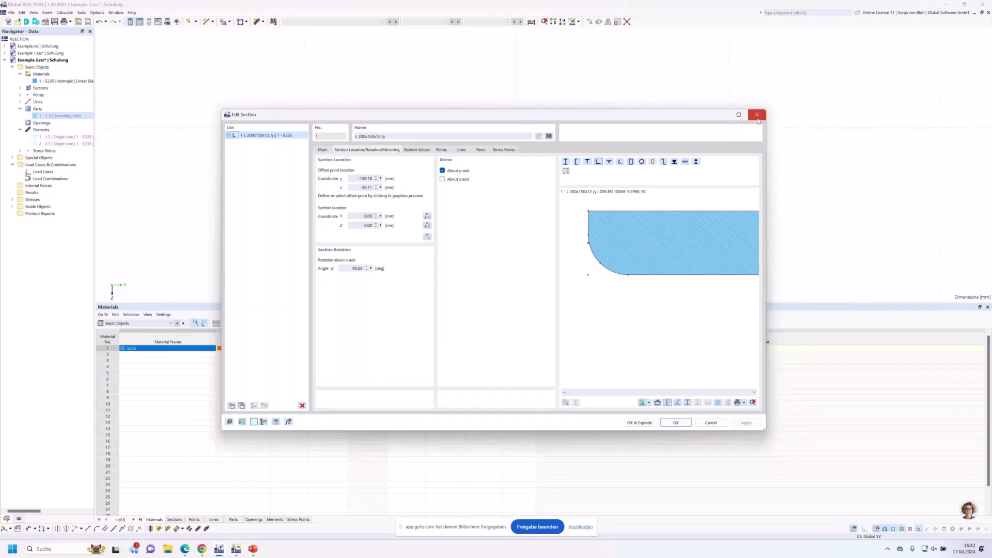
left_click(757, 114)
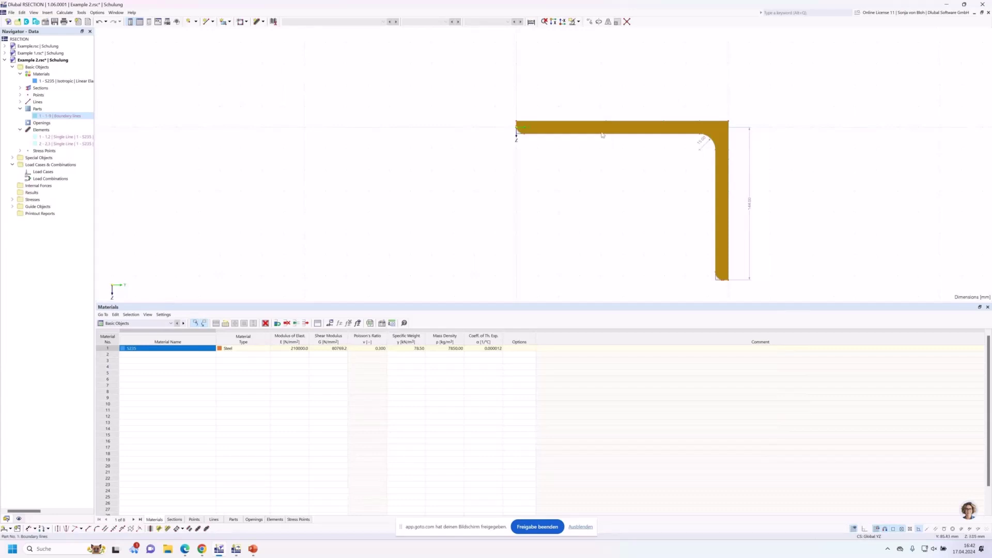
Explode the L 200x150x12 section into its individual part and elements
right_click(580, 127)
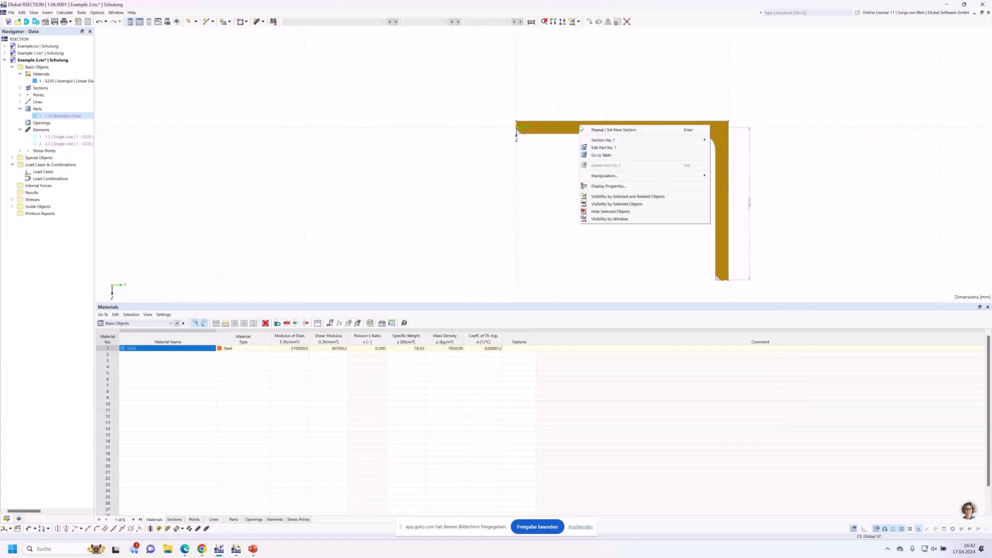
mouse_move(607, 142)
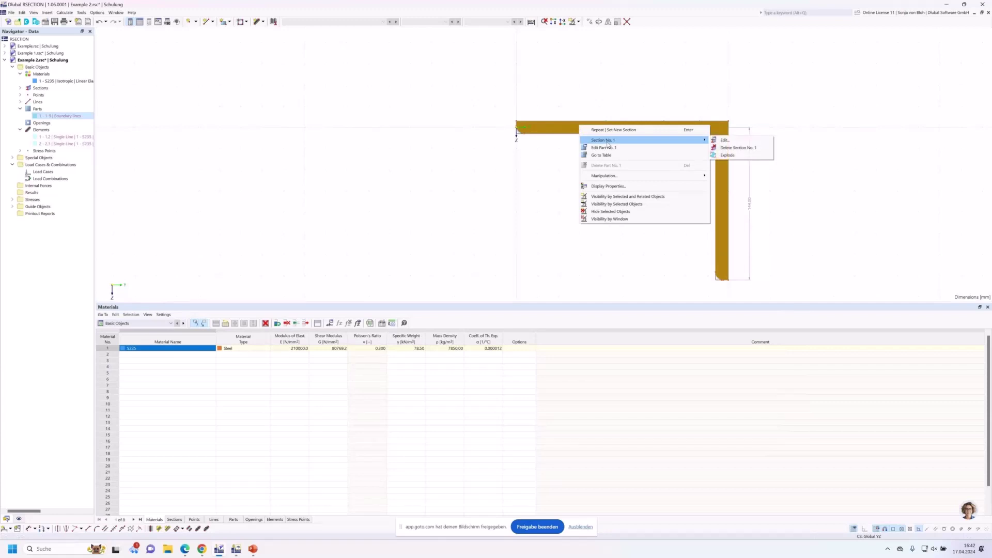
left_click(725, 156)
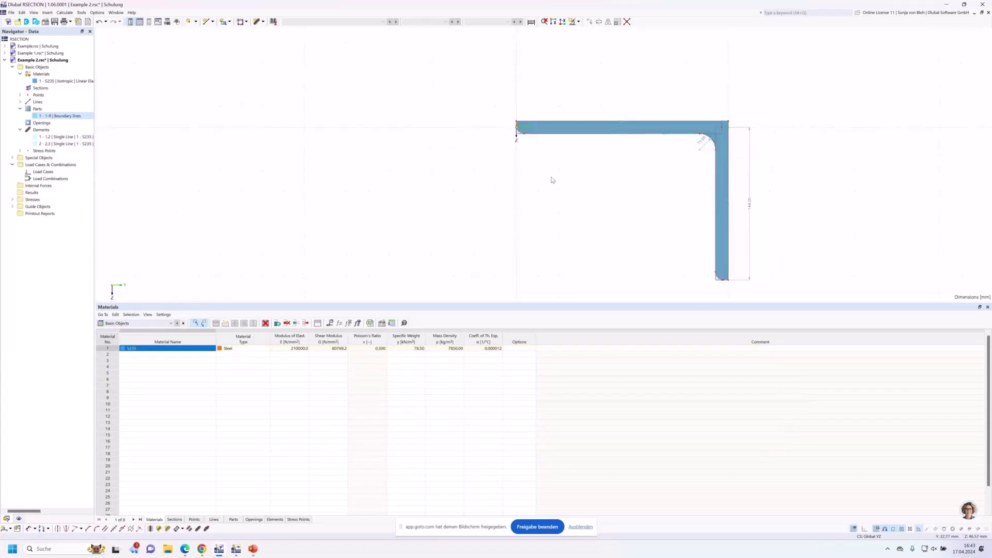
Enlarge the graphics area and delete the exploded angle's boundary-line part
scroll(551, 179, "up", 2)
middle_click_drag(563, 175, 376, 152)
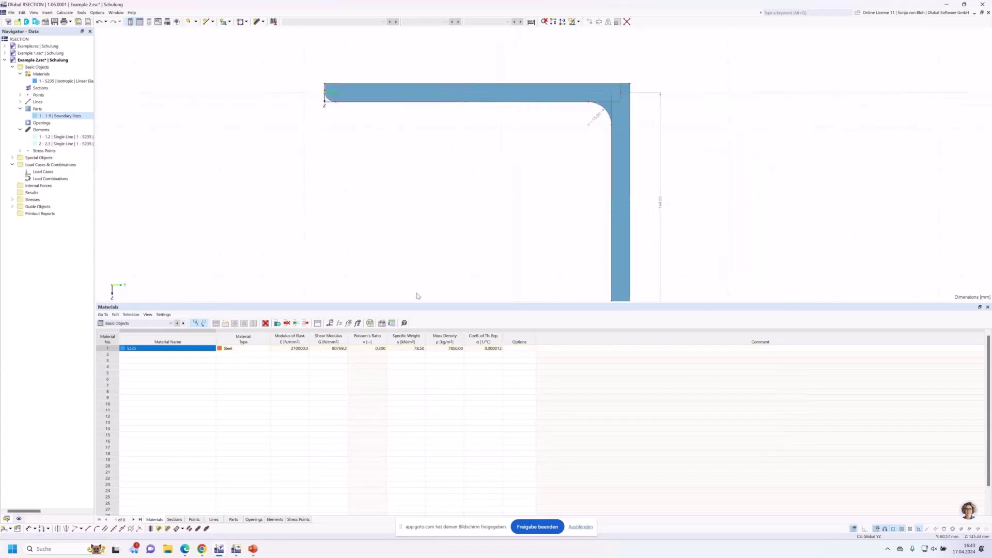
left_click_drag(415, 302, 413, 426)
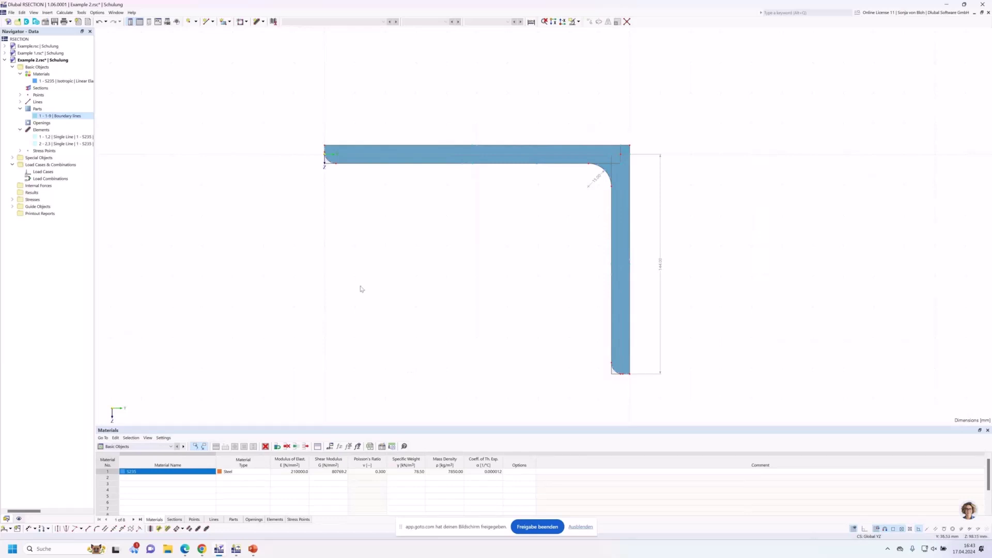
scroll(325, 163, "up", 2)
scroll(325, 163, "up", 4)
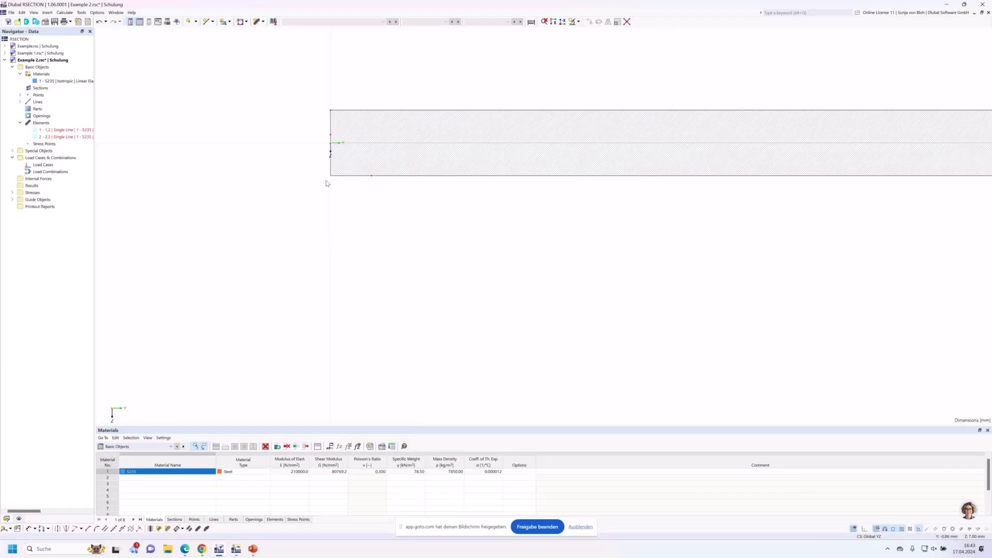
Start a new single-line element defined by length and direction at 0°, with its direction reversed
left_click(263, 23)
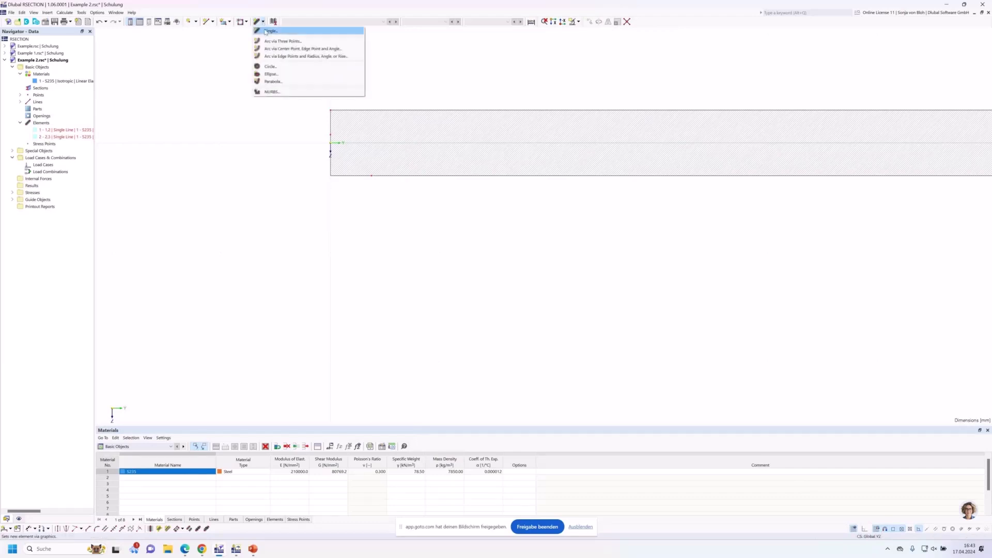
left_click(268, 32)
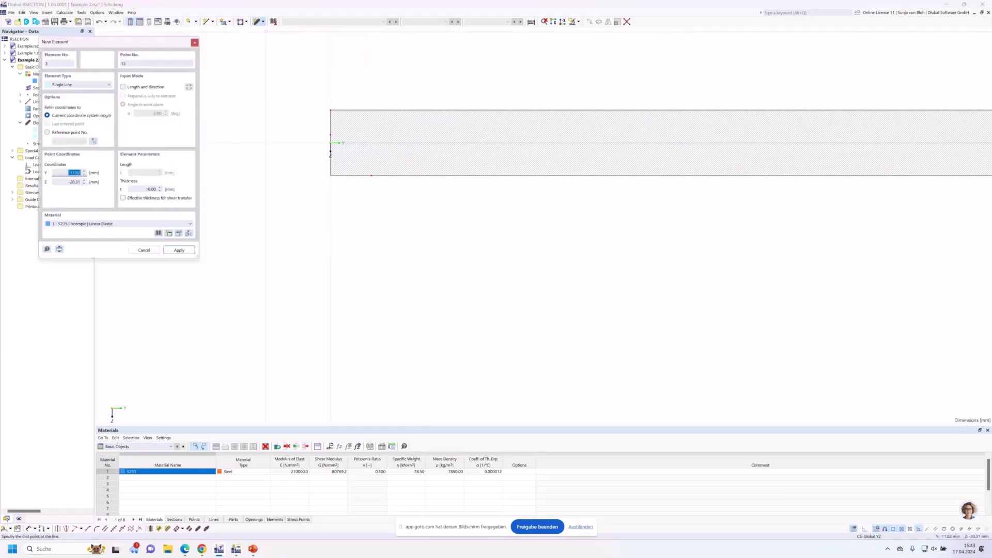
left_click_drag(114, 43, 208, 165)
left_click(216, 209)
left_click(216, 209)
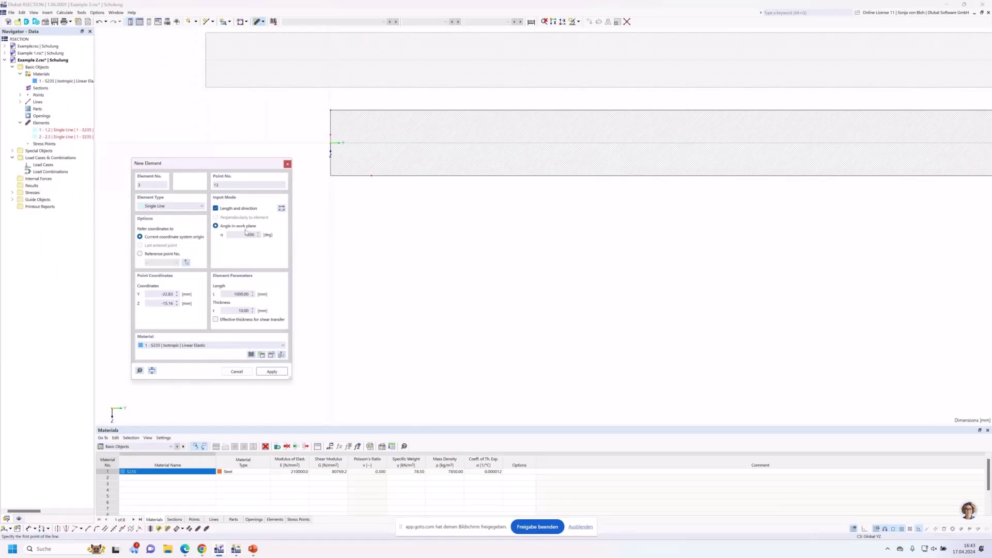
left_click(281, 209)
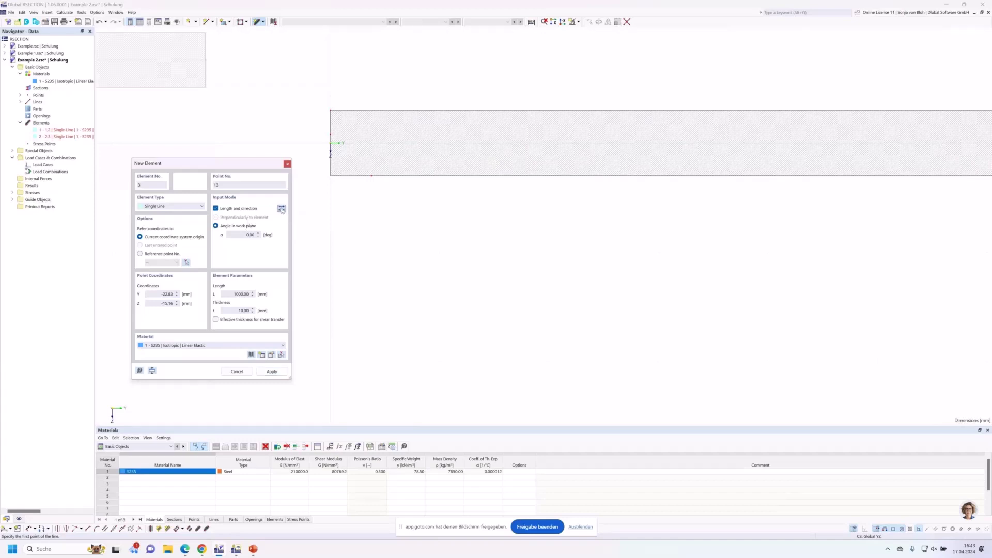
Place the new element with 200 mm length and 12 mm thickness at the coordinate origin, extending the angle's horizontal leg
left_click(244, 294)
type("200")
key("Tab")
type("12")
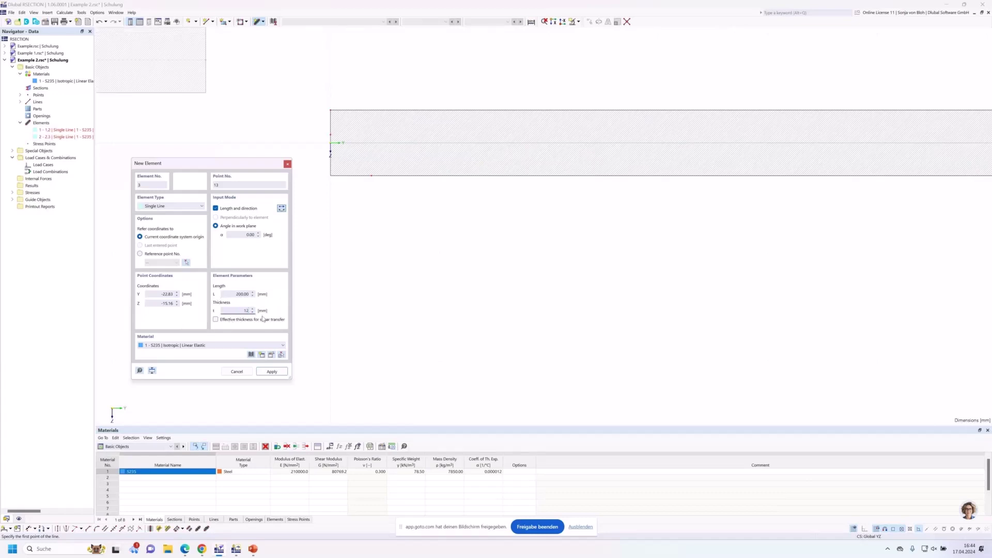
scroll(401, 191, "up", 1)
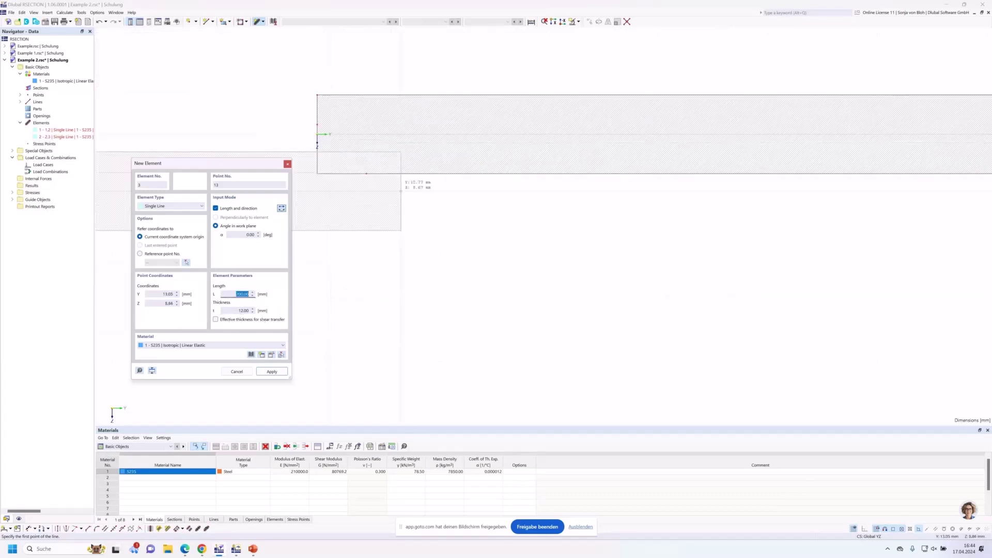
scroll(528, 218, "up", 1)
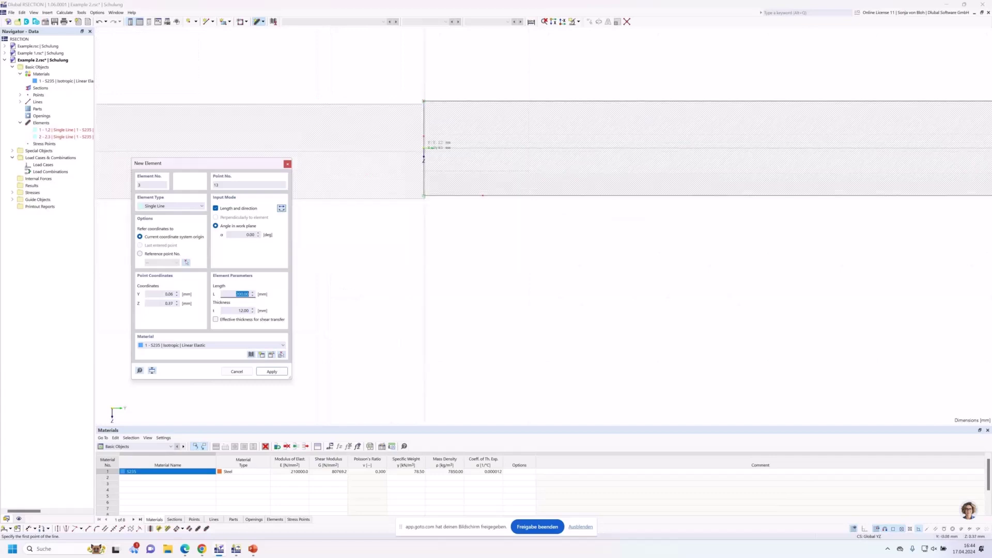
left_click(423, 148)
left_click(424, 148)
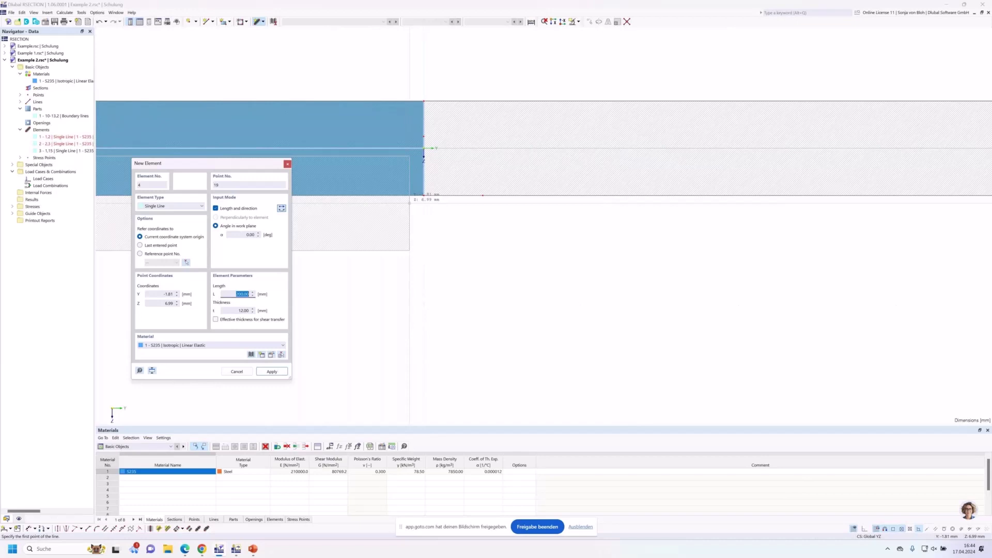
Add a vertical single-line element at 90° with 400 mm length and 10 mm thickness, starting at the coordinate origin
scroll(484, 268, "down", 5)
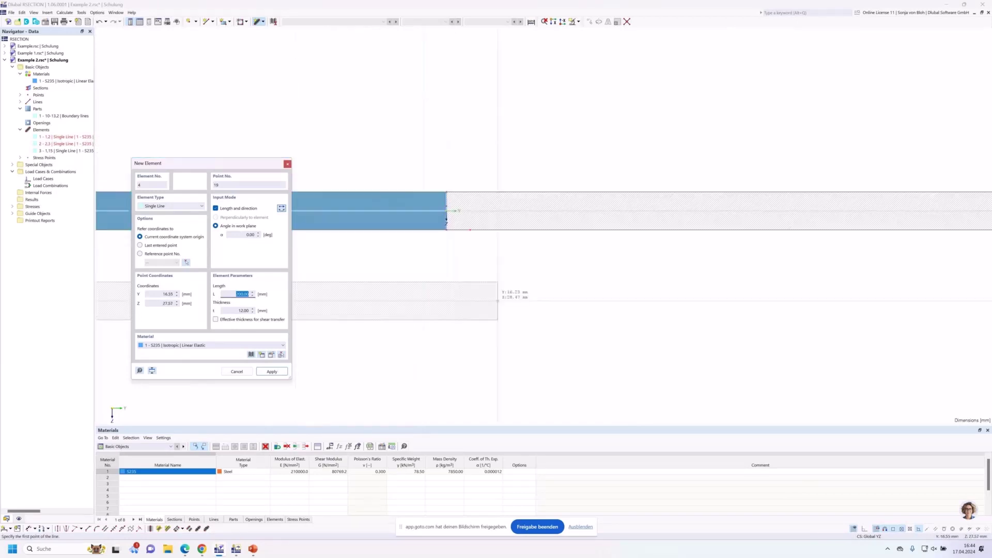
left_click_drag(239, 235, 272, 239)
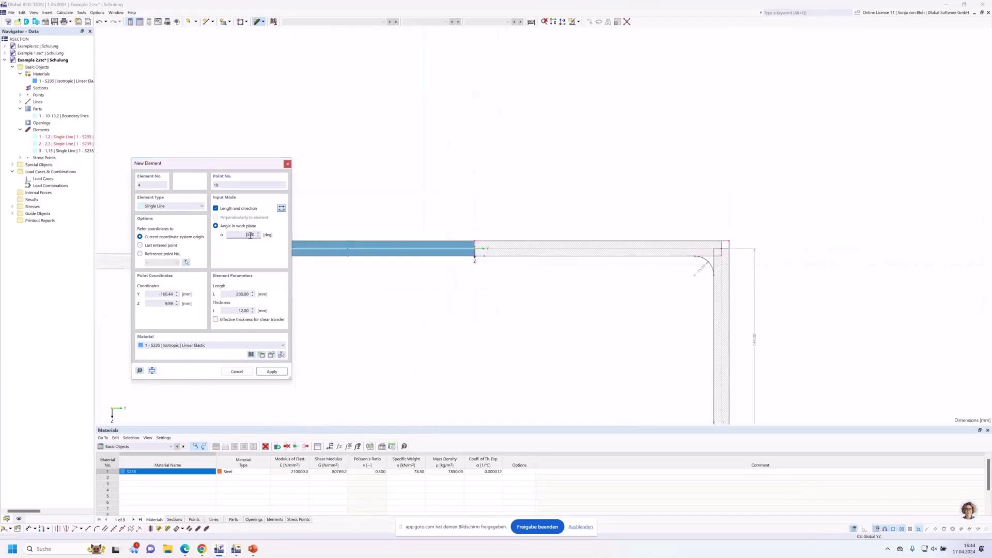
type("90")
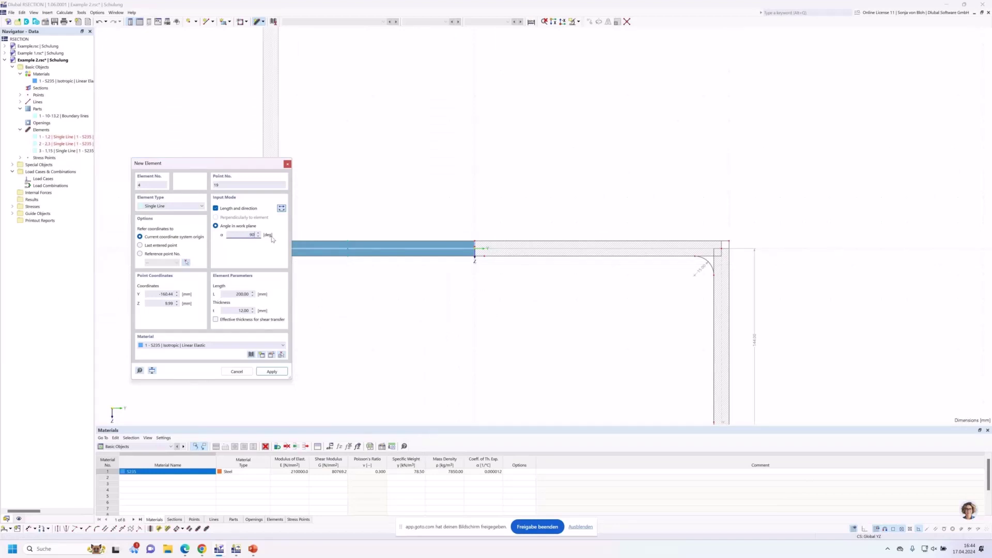
key("Tab")
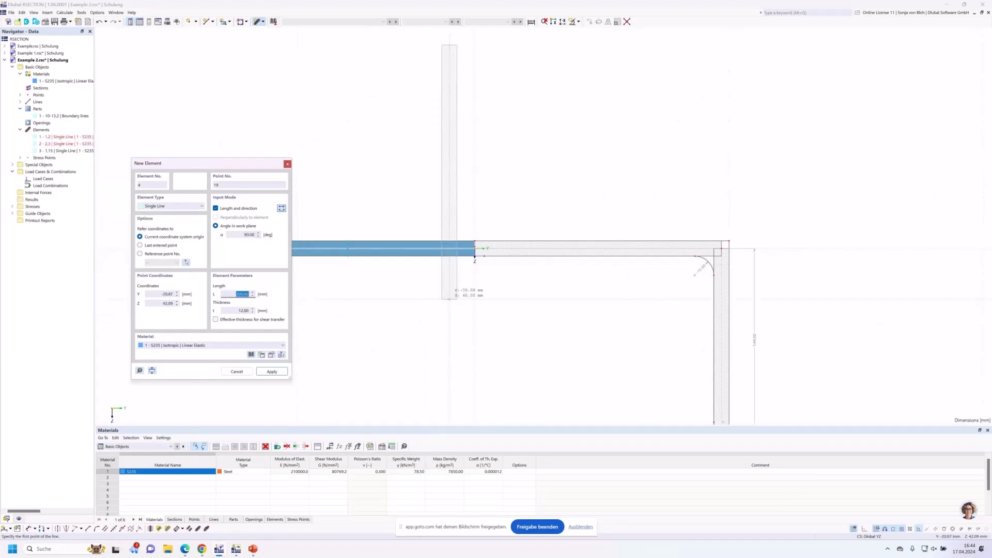
scroll(443, 289, "down", 2)
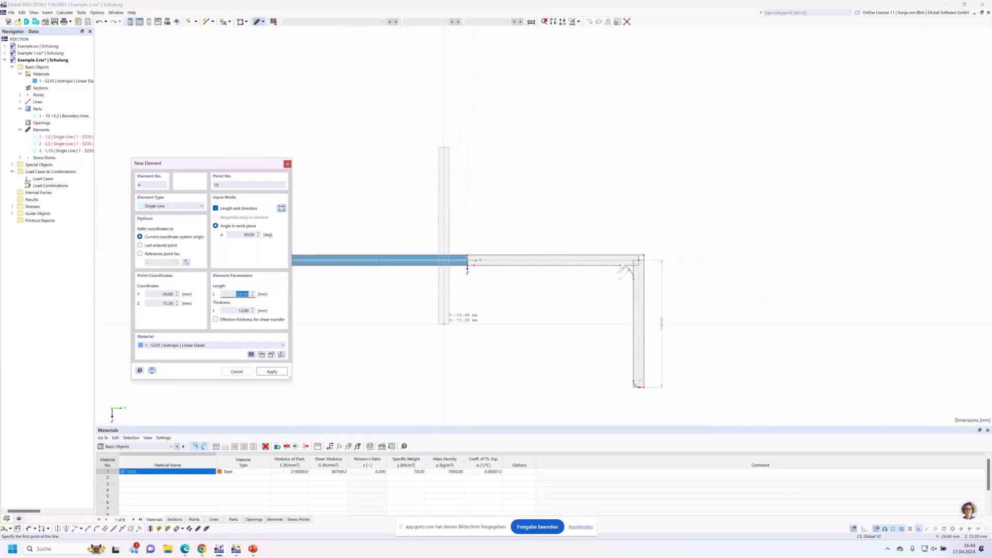
scroll(444, 324, "up", 1)
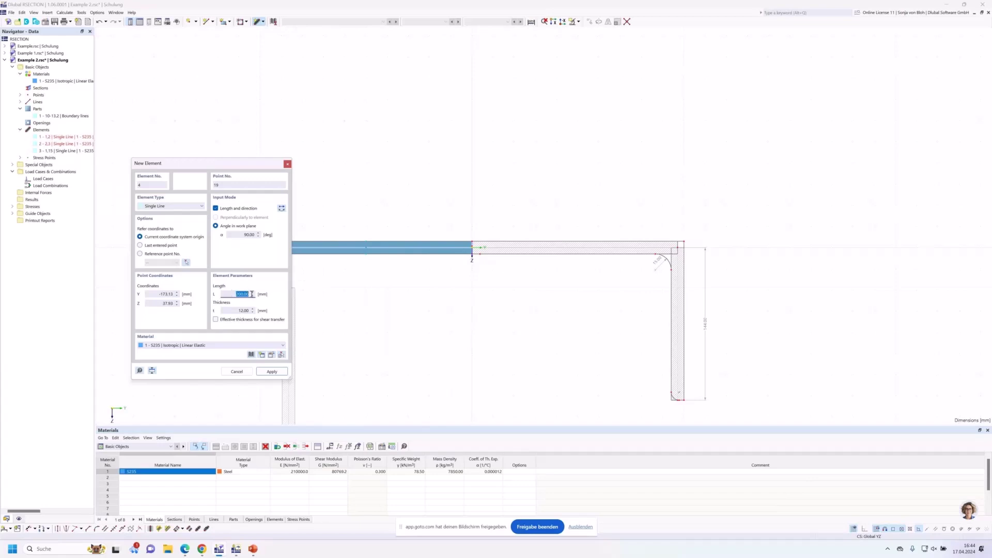
type("400")
key("Tab")
type("10")
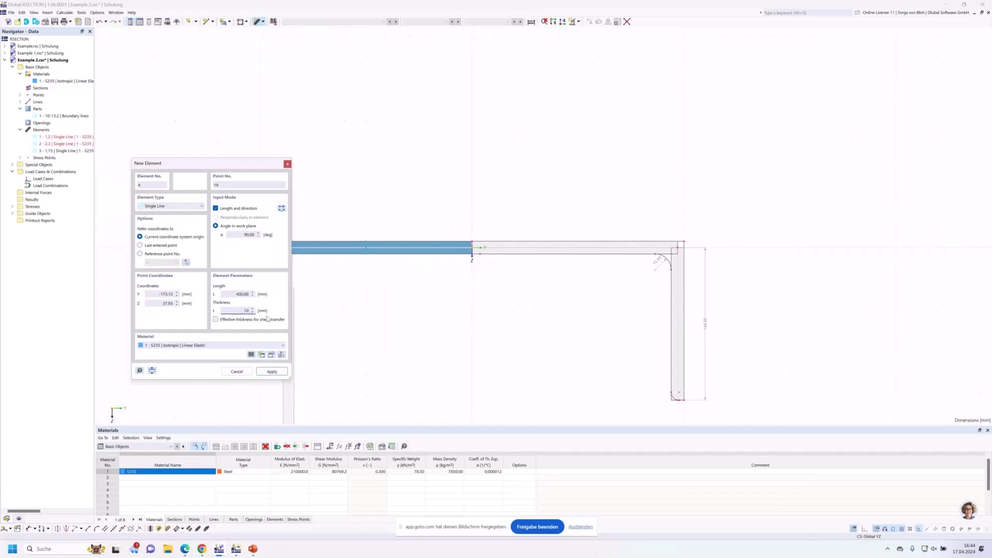
scroll(469, 271, "up", 4)
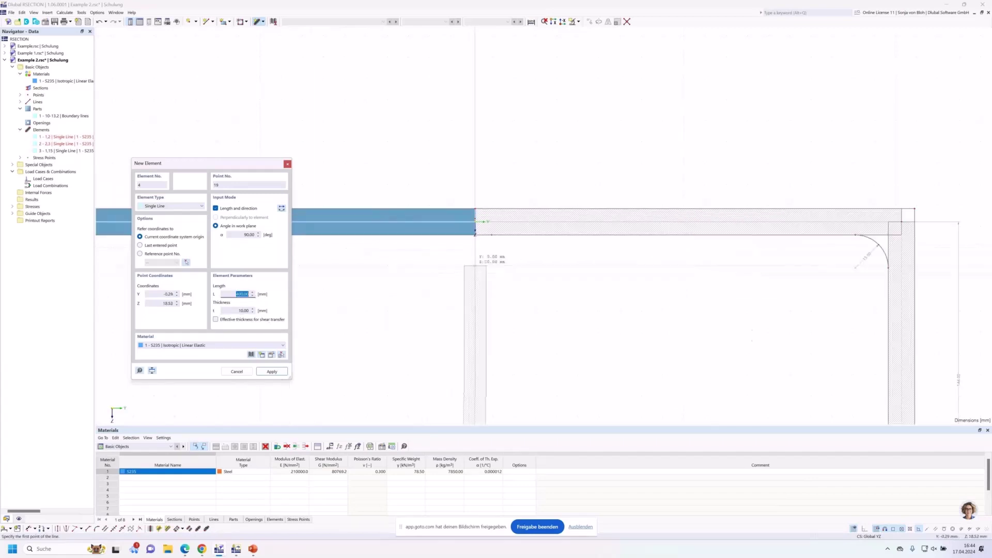
scroll(482, 244, "up", 2)
left_click(470, 206)
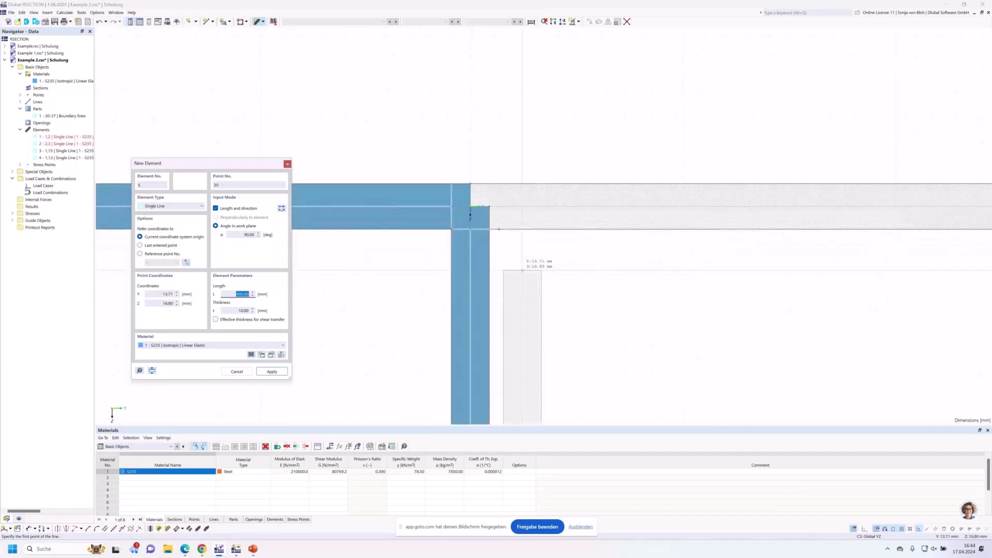
key("Escape")
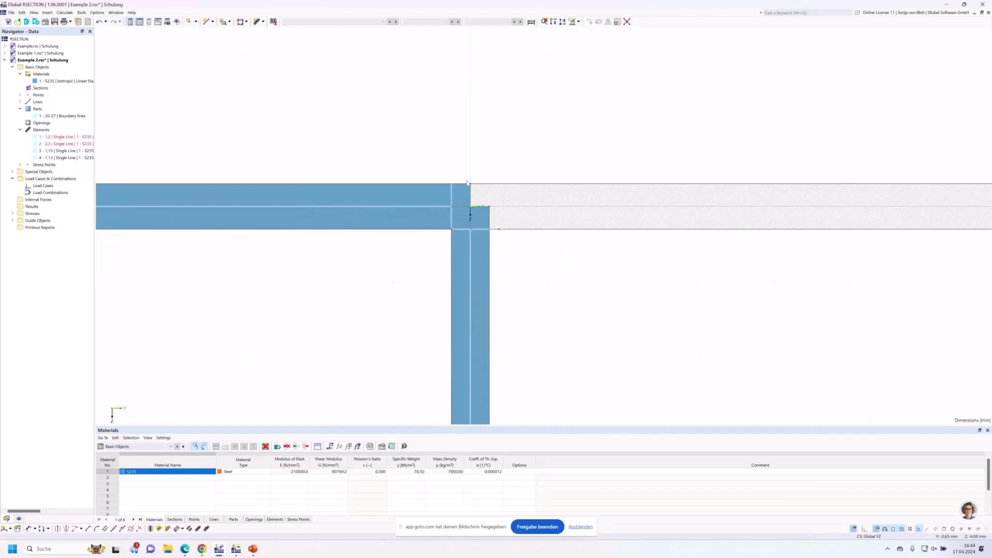
Hide the elements and parts, and delete the leftover short boundary lines where the web meets the flange
left_click(527, 231)
left_click(19, 519)
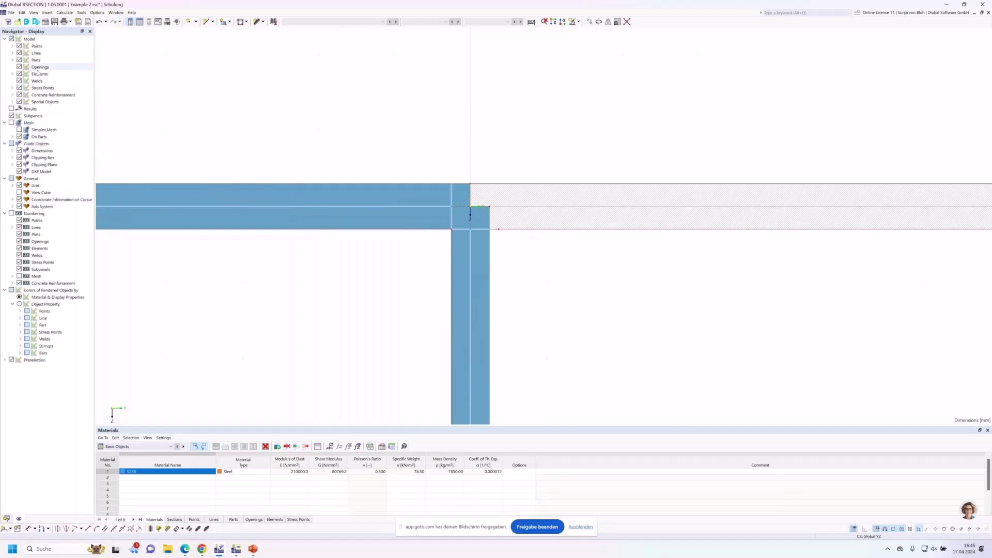
left_click(19, 74)
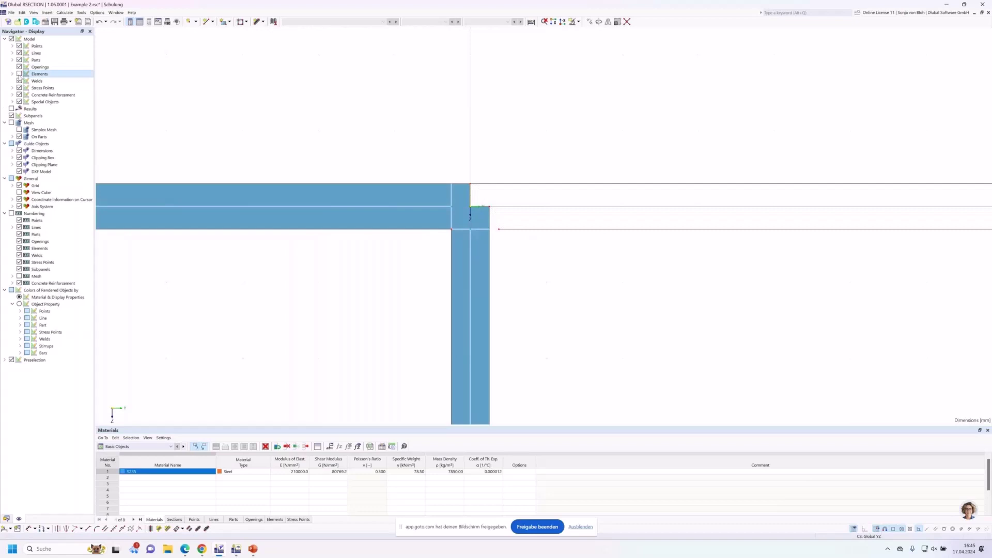
left_click(19, 60)
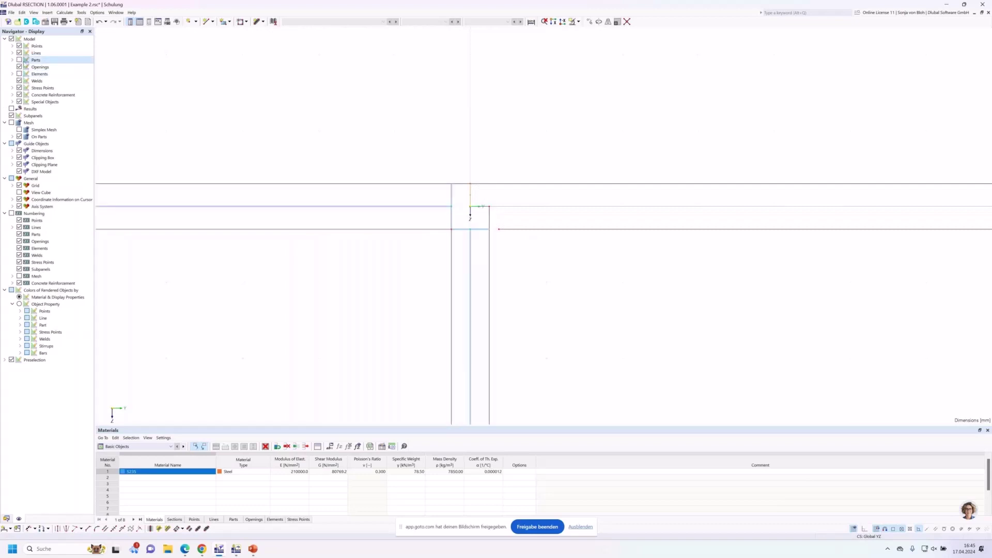
scroll(479, 216, "up", 2)
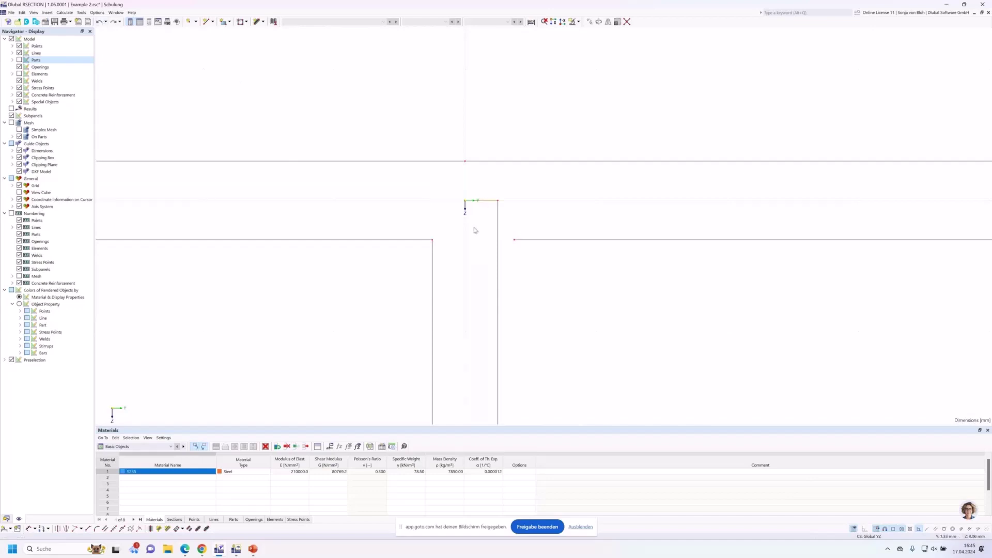
key("Delete")
Set up an angled corner of type Edge and Angle with an edge length of 6*sqrt(2) mm and an angle of 45°
scroll(548, 304, "down", 1)
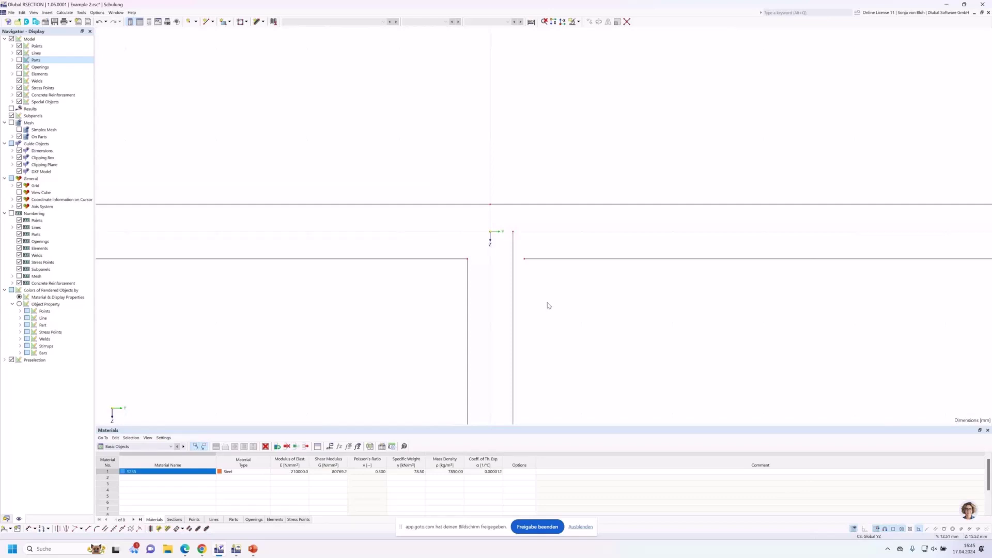
middle_click_drag(379, 321, 393, 221)
scroll(392, 217, "down", 3)
middle_click_drag(385, 302, 409, 261)
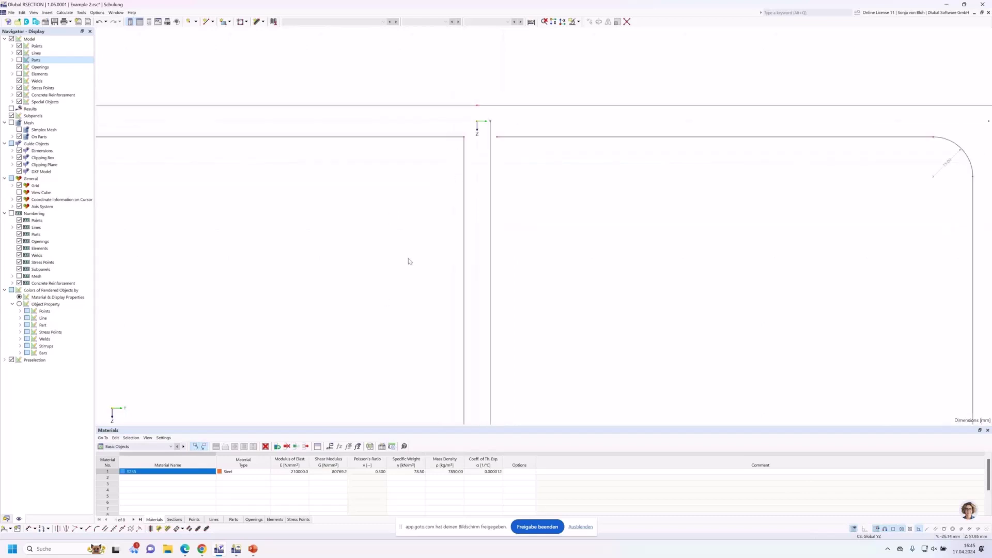
left_click(90, 531)
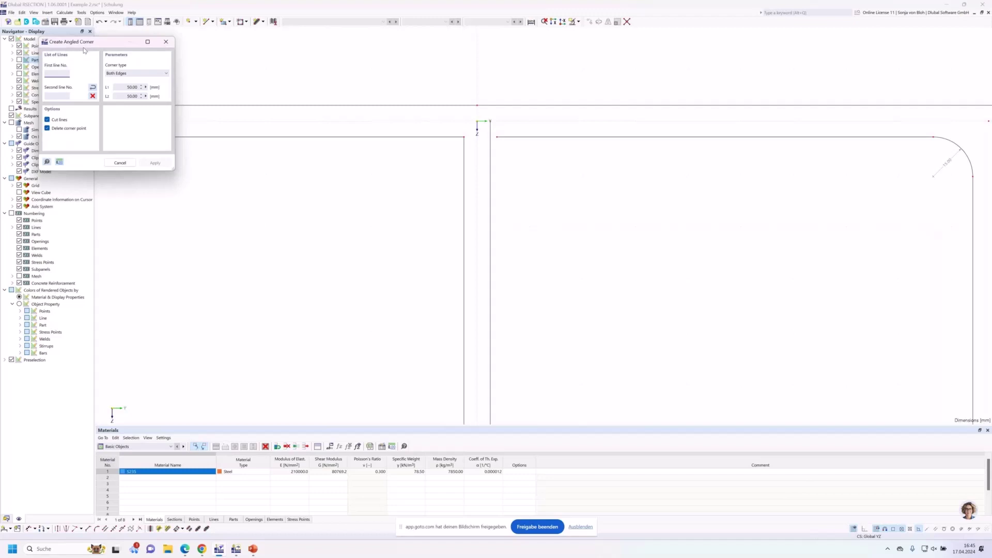
left_click_drag(84, 50, 149, 172)
left_click(208, 201)
left_click(192, 214)
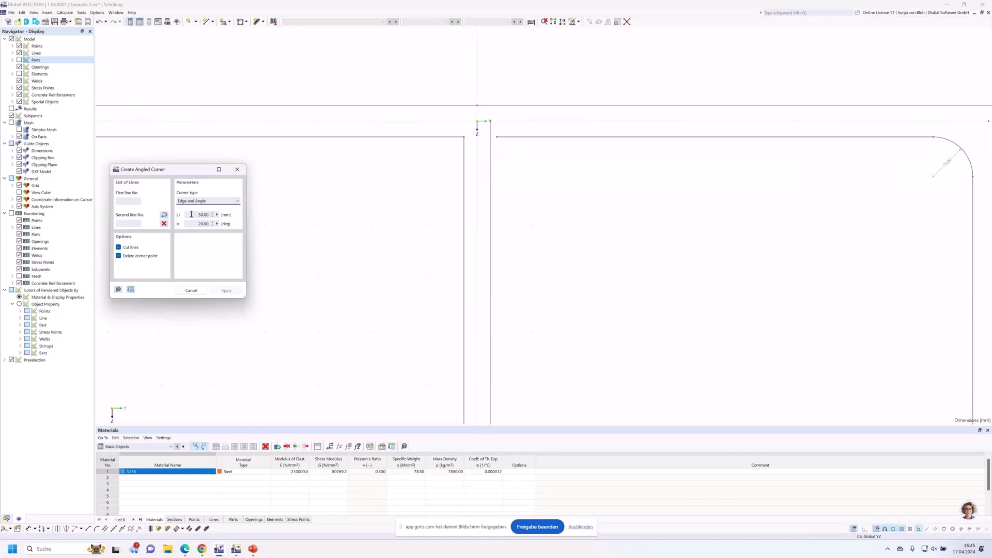
left_click(191, 214)
type("6*sqrt(2)")
left_click(196, 223)
double_click(195, 223)
type("45")
Create the angled corners between the web's two side lines and the flange's lower edges
left_click(413, 137)
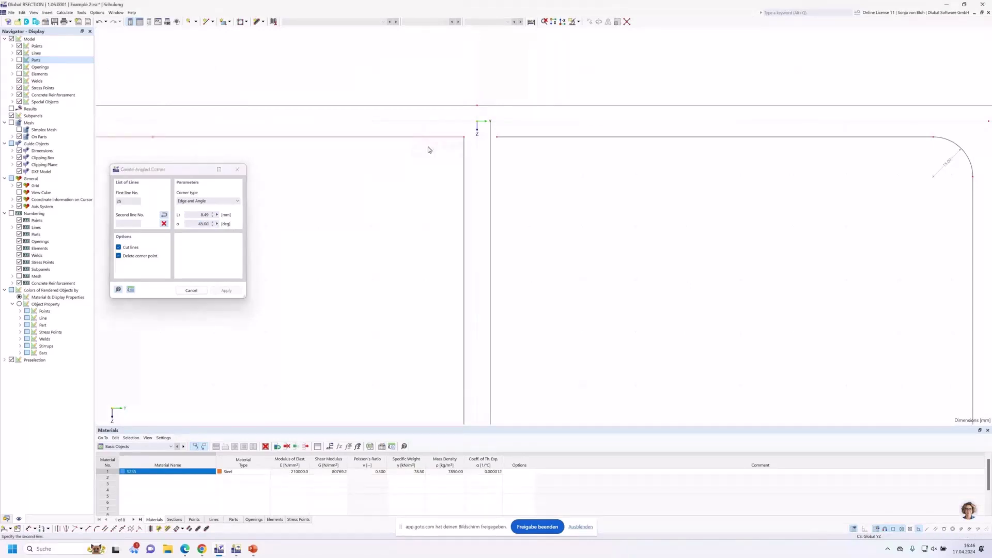
left_click(462, 174)
left_click(491, 181)
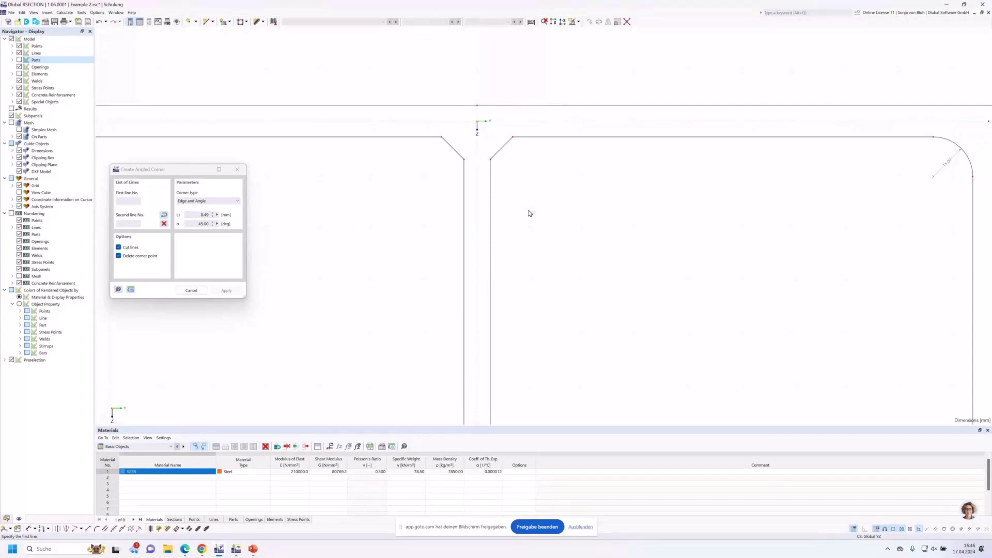
scroll(528, 213, "down", 3)
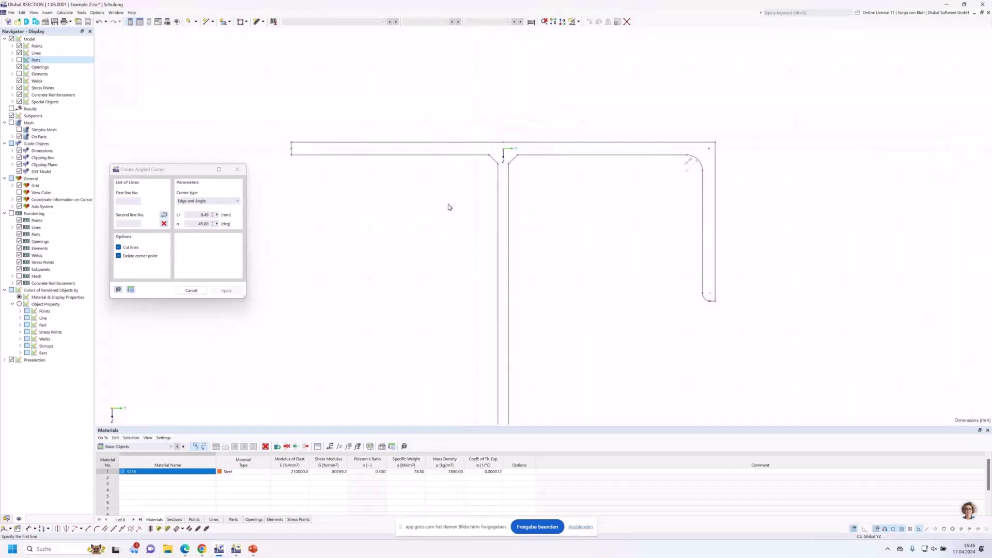
key("Escape")
Create a new S235 part from the closed section boundary and turn the display of parts back on
scroll(282, 120, "down", 2)
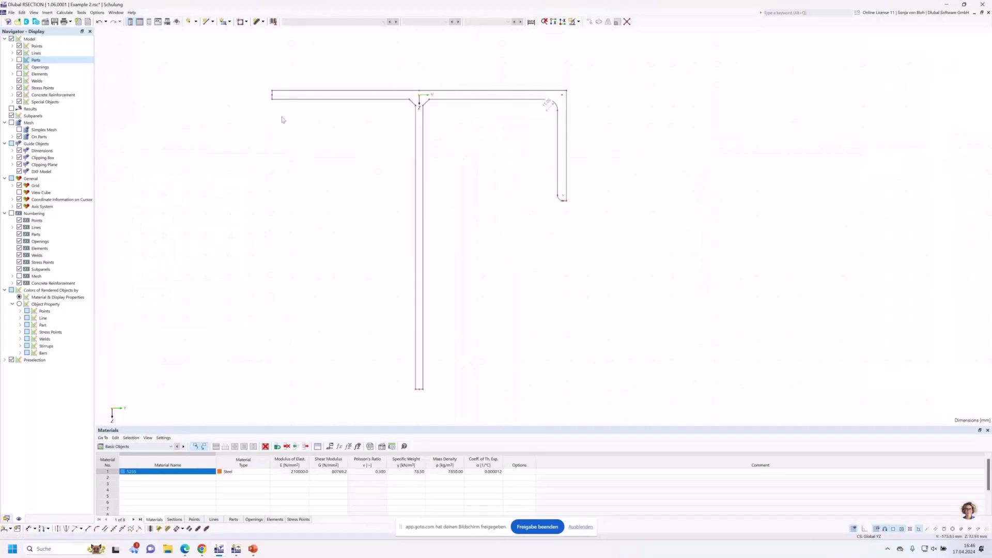
left_click(230, 24)
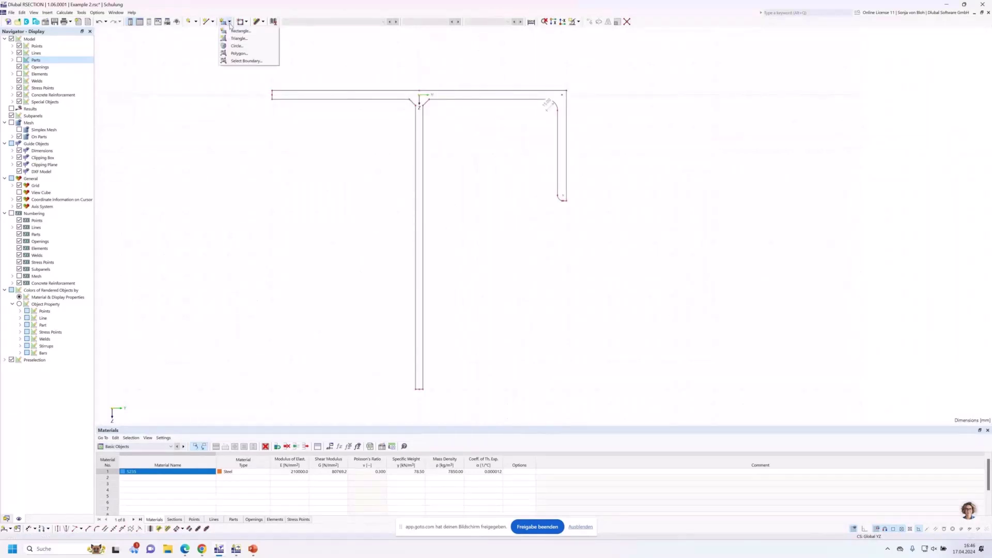
left_click(237, 61)
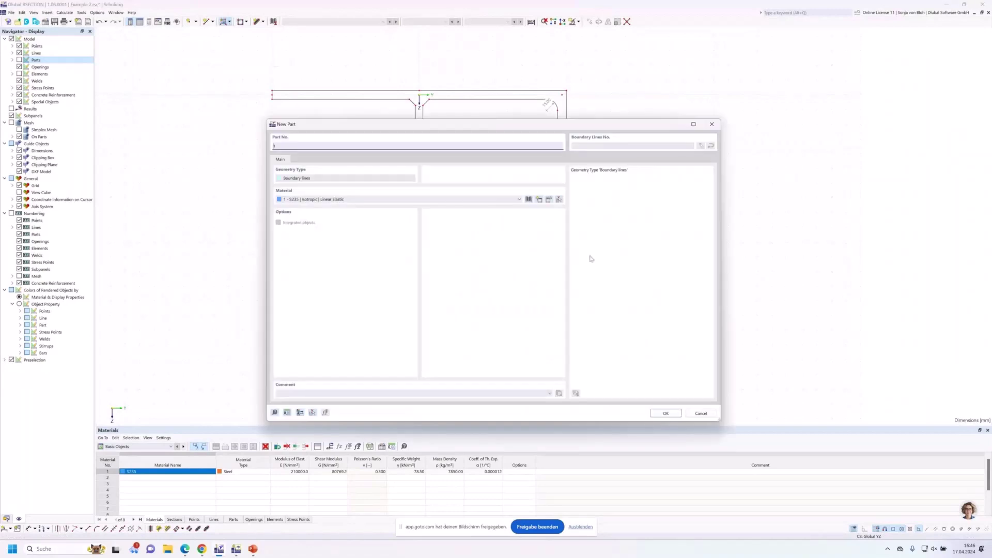
left_click(666, 413)
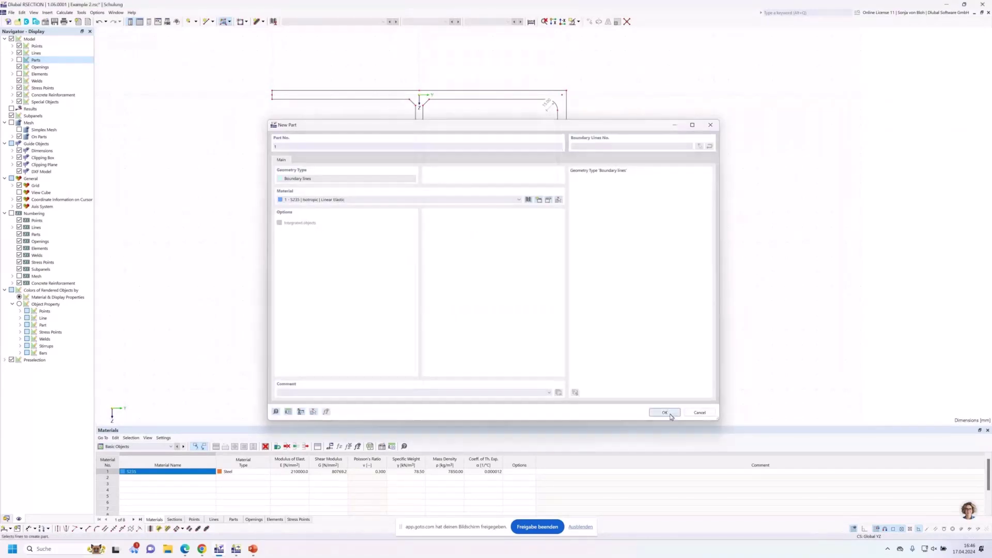
left_click(329, 92)
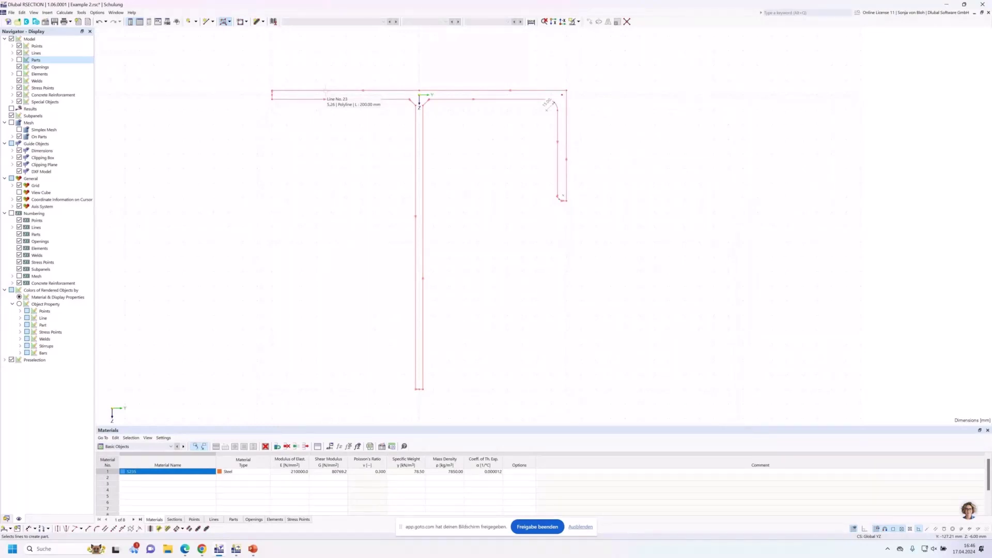
left_click(19, 60)
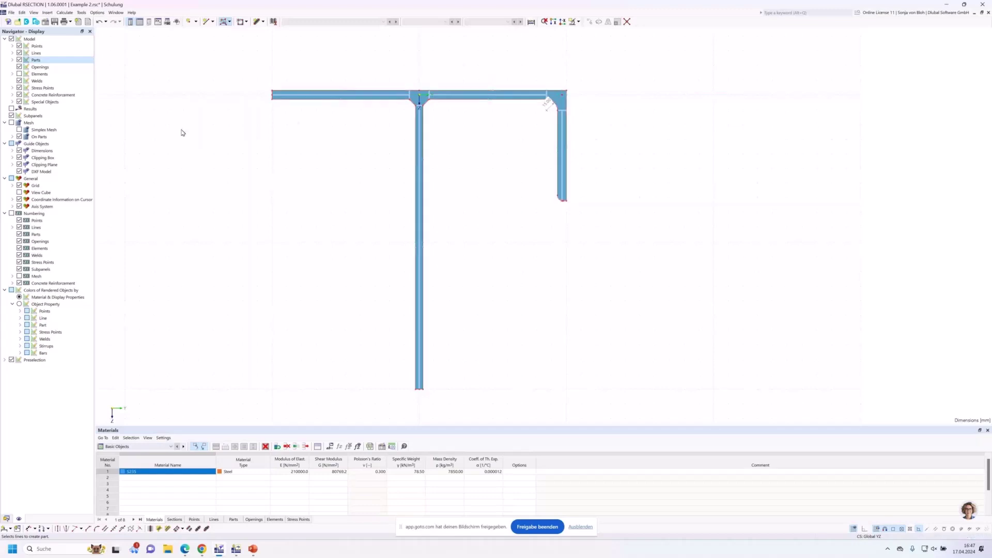
Create two permanent load cases, LC1 named N and LC2 named My
left_click(6, 519)
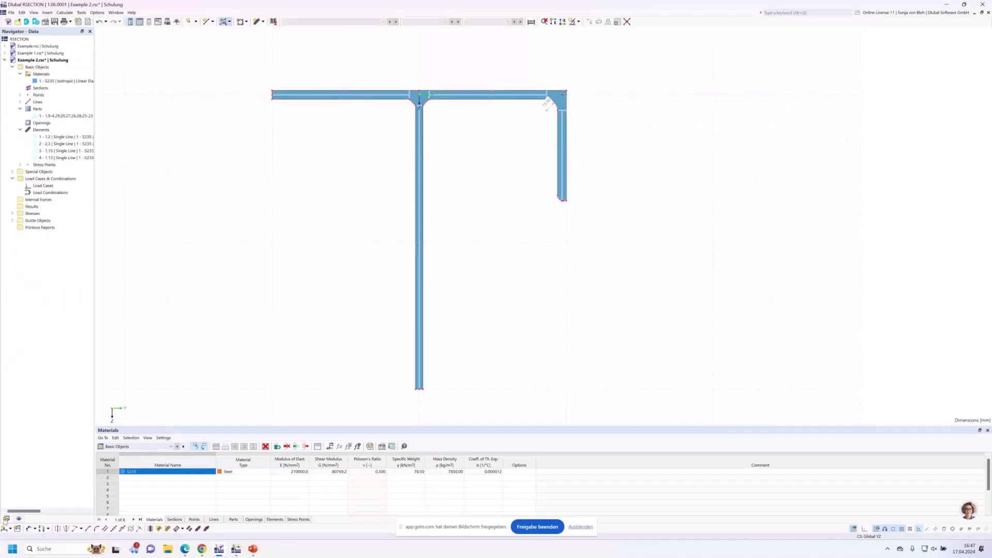
right_click(37, 189)
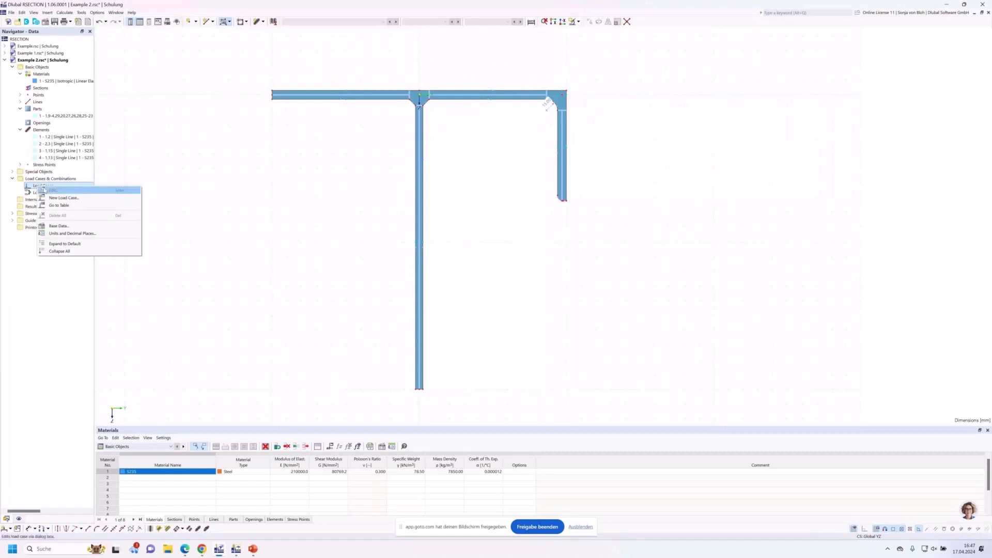
left_click(65, 198)
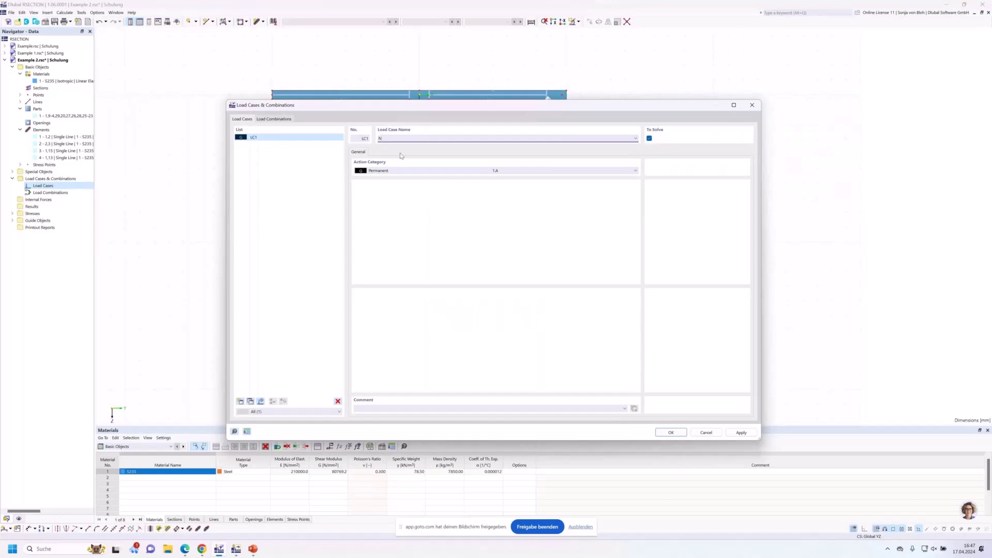
type("N")
left_click(241, 401)
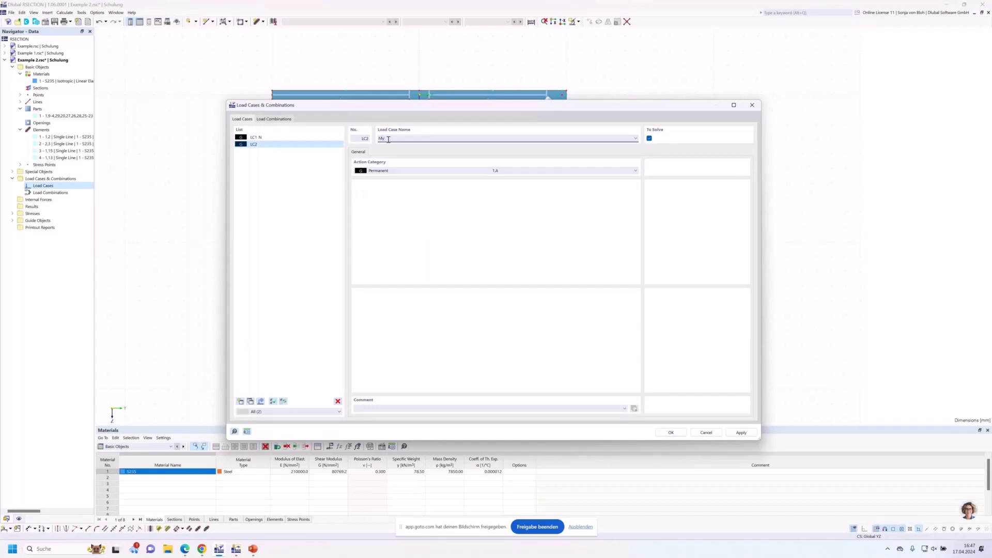
Create load combination CO1 from load cases LC1 and LC2, each with factor 1.00
left_click(277, 119)
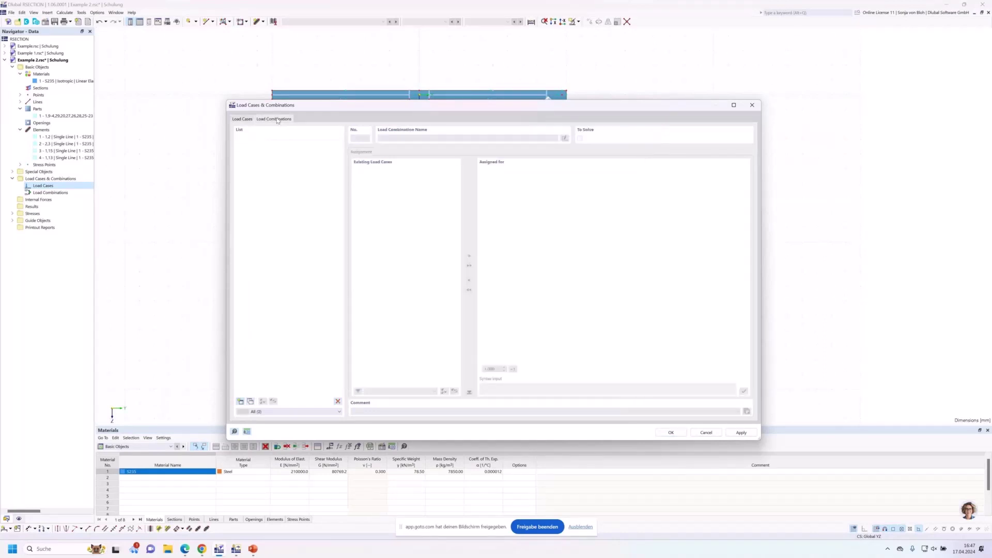
left_click(241, 401)
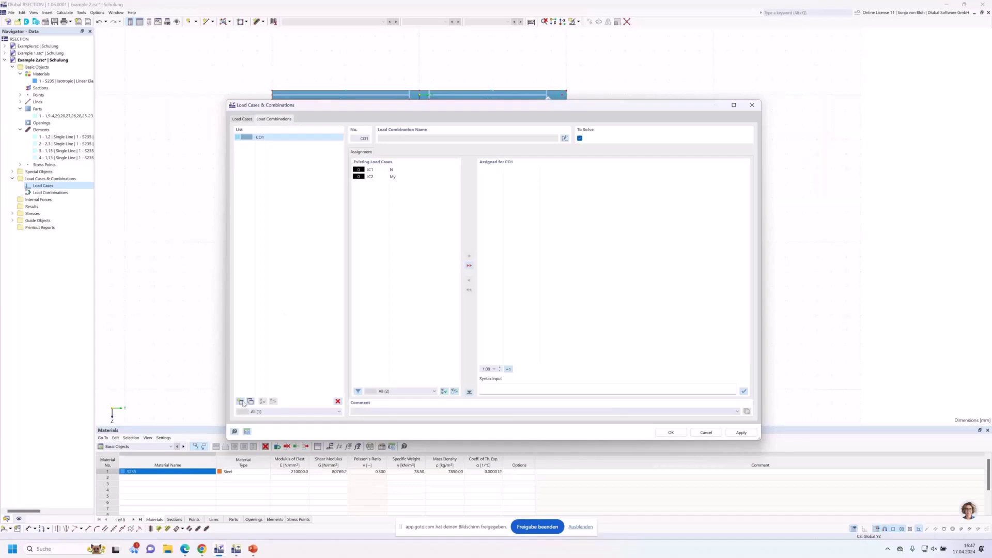
left_click(469, 265)
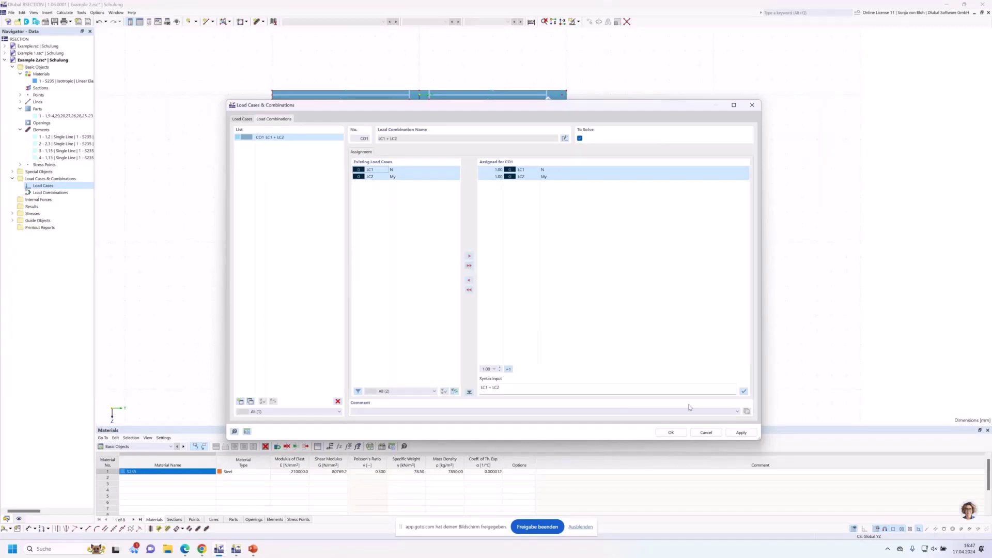
left_click(667, 433)
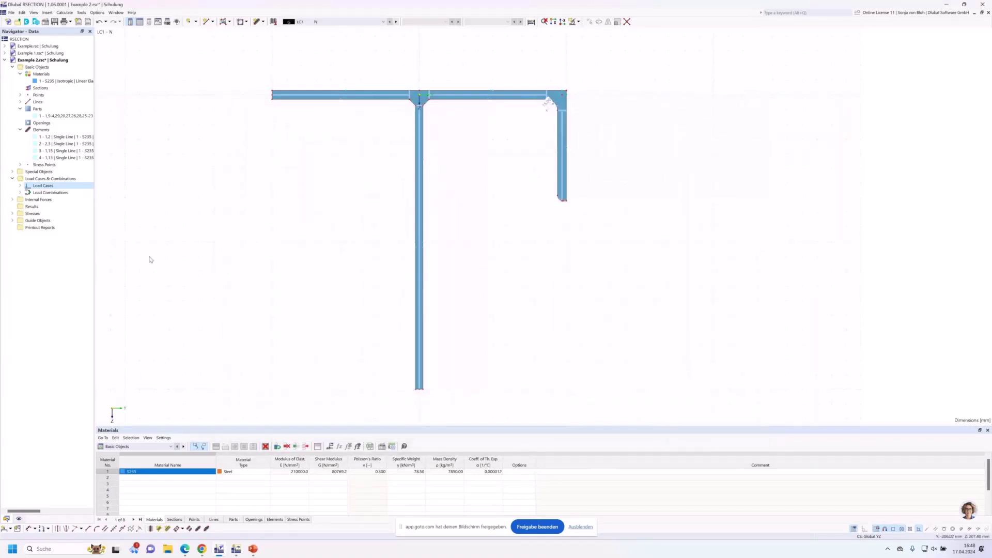
Define internal forces for load case LC1 with an axial force N of -50 kN
left_click(13, 200)
left_click(20, 206)
double_click(88, 214)
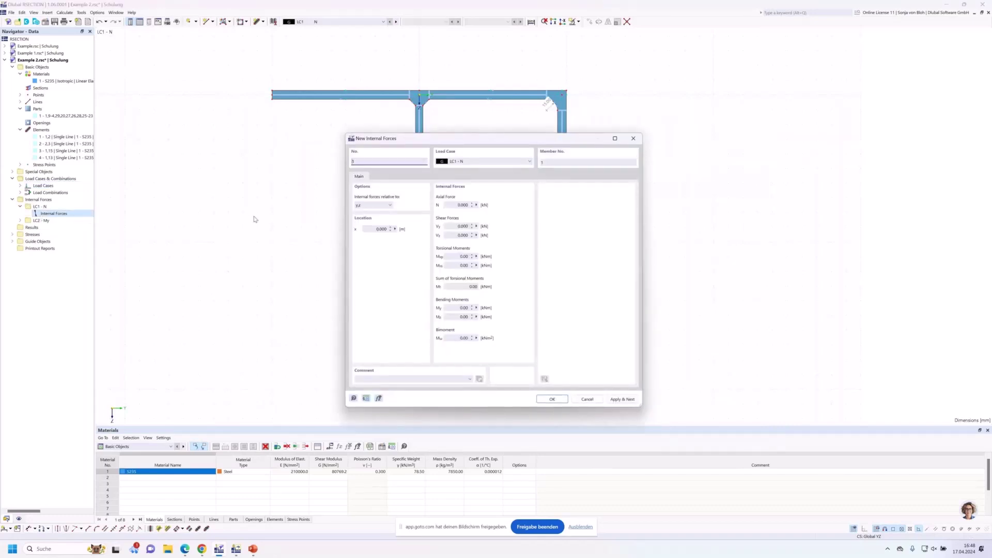
double_click(461, 205)
key("BackSpace")
left_click(622, 399)
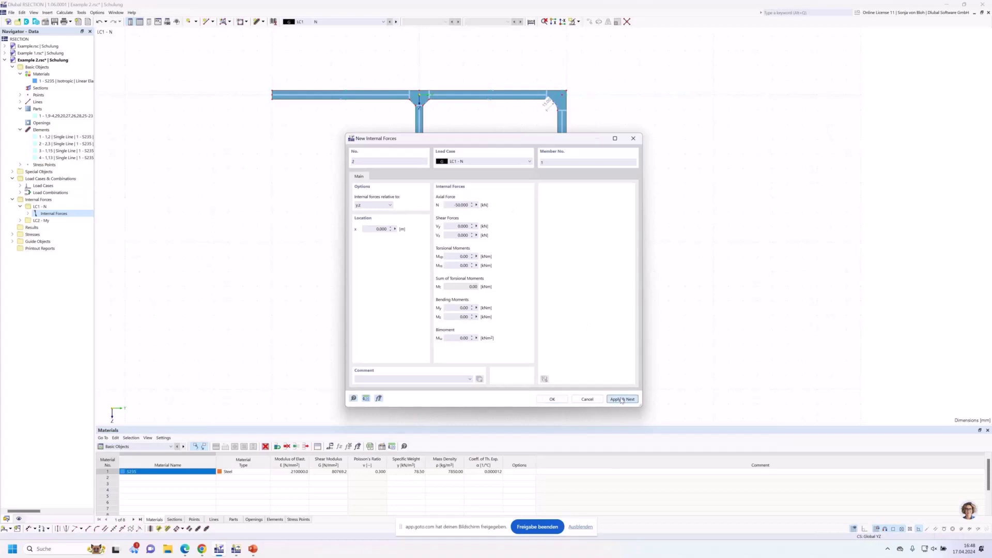
Define internal forces for load case LC2 with N set to 0 and a bending moment My
left_click(468, 164)
left_click(468, 170)
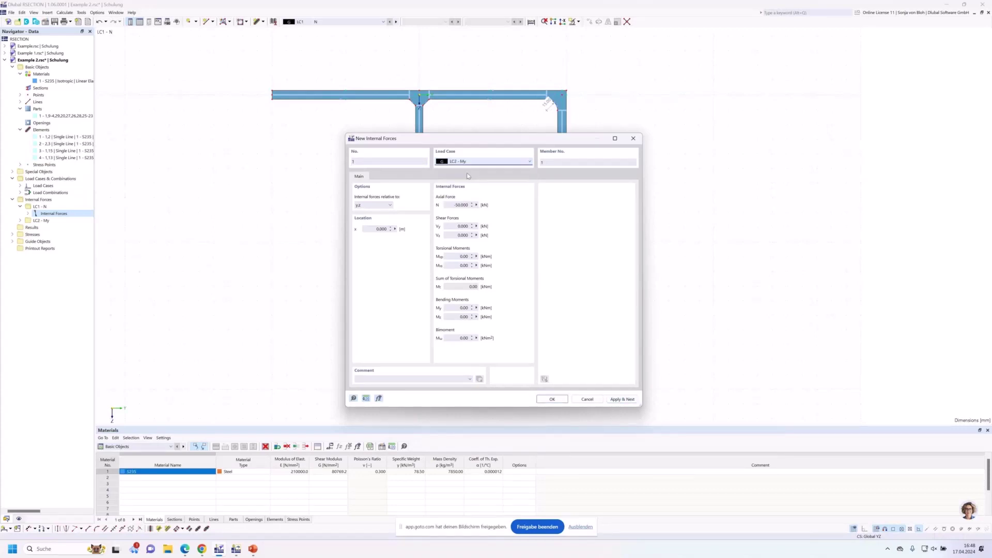
left_click_drag(448, 206, 492, 221)
type("0")
left_click_drag(446, 309, 492, 310)
type("2")
left_click(545, 399)
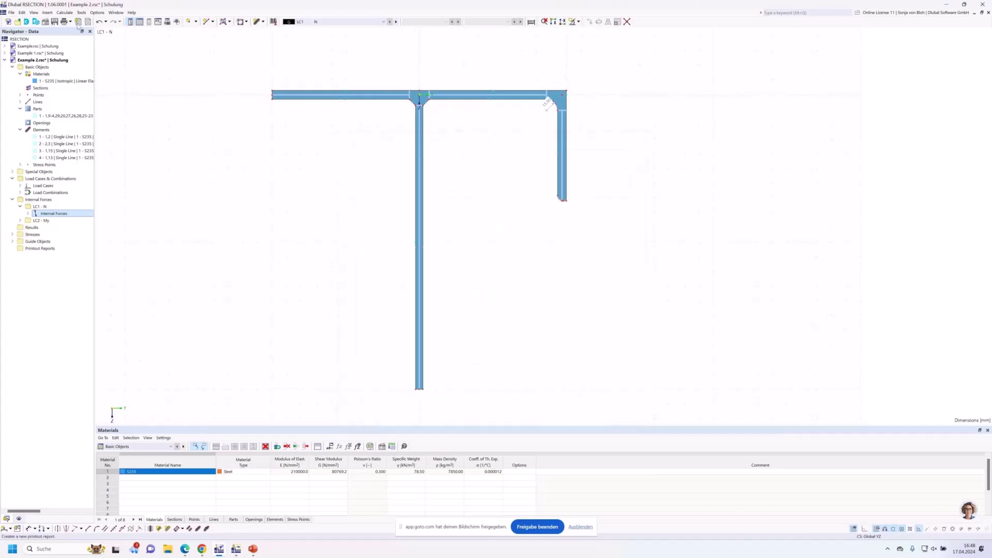
Calculate the section and display the total axial stresses of the effective thin-walled analysis for LC1
left_click(64, 12)
left_click(74, 21)
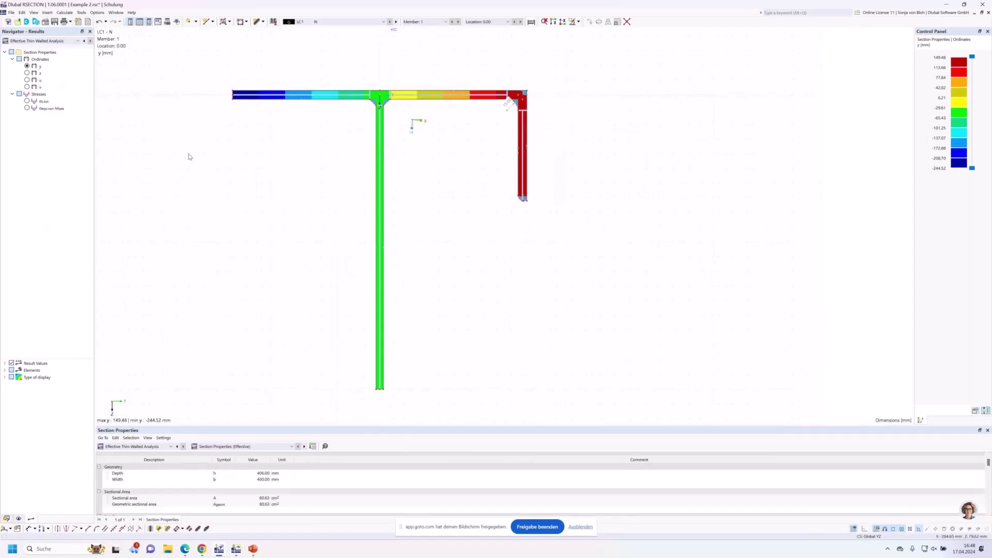
left_click(27, 102)
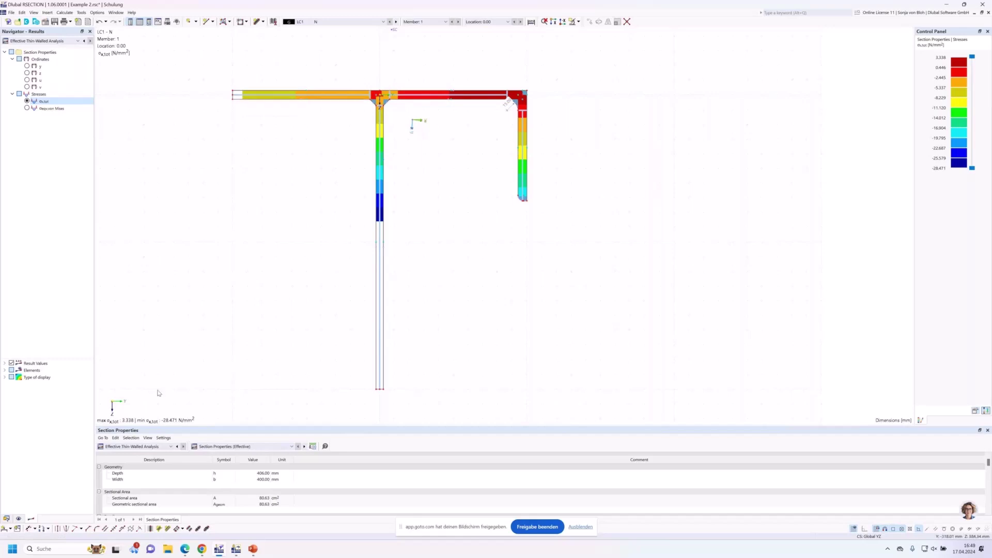
Examine the section classification according to EN 1993-1-1 for the flange outstand and the web subpanels
left_click_drag(193, 426, 200, 357)
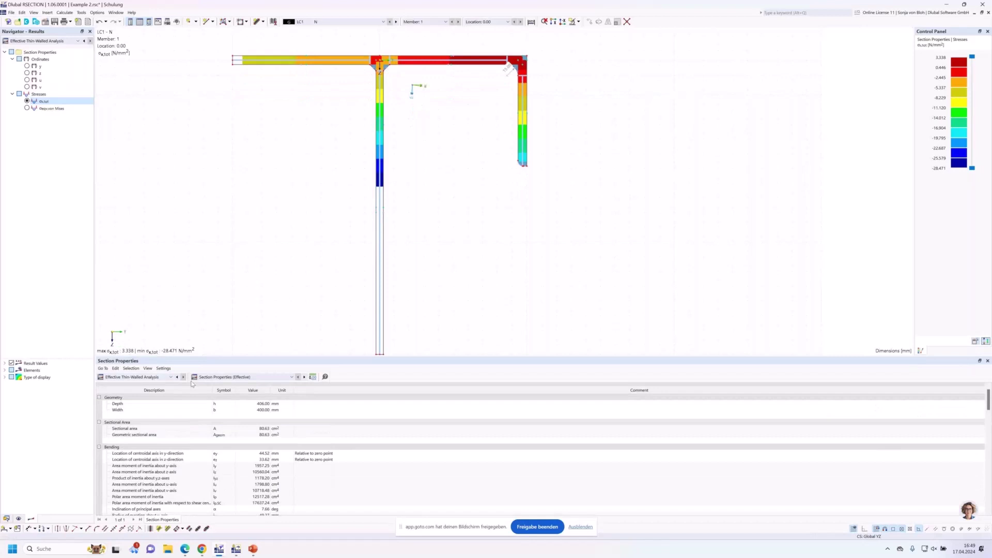
left_click(247, 377)
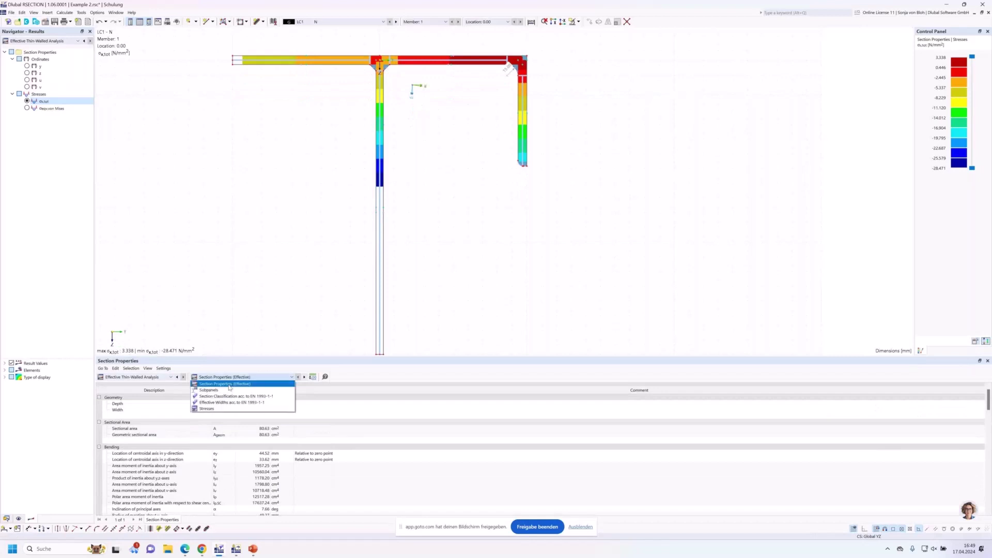
left_click(221, 397)
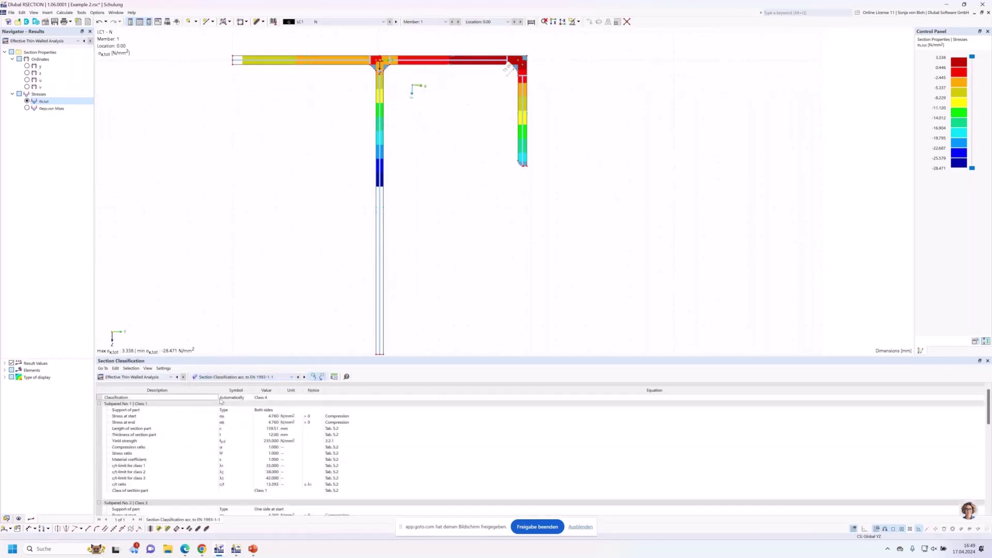
left_click(239, 64)
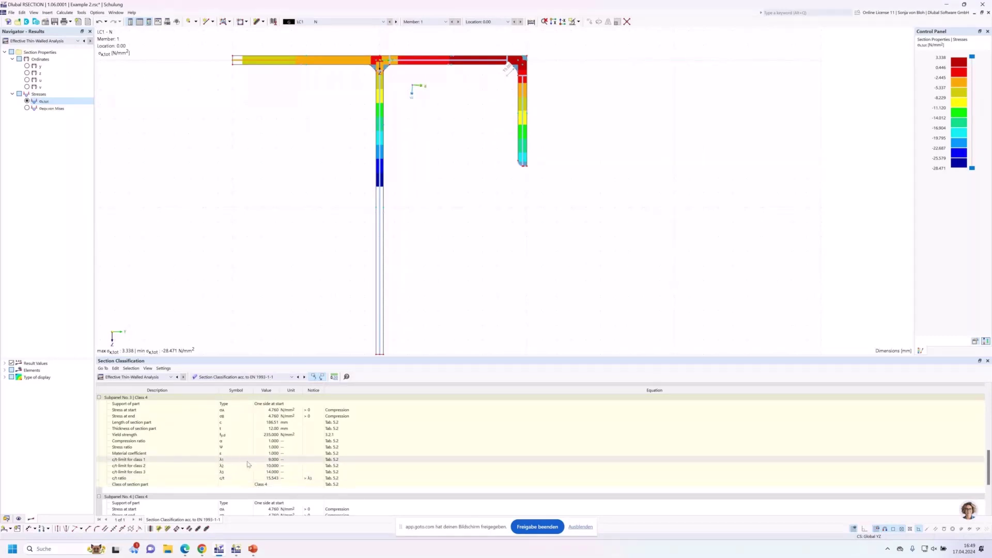
scroll(247, 464, "down", 1)
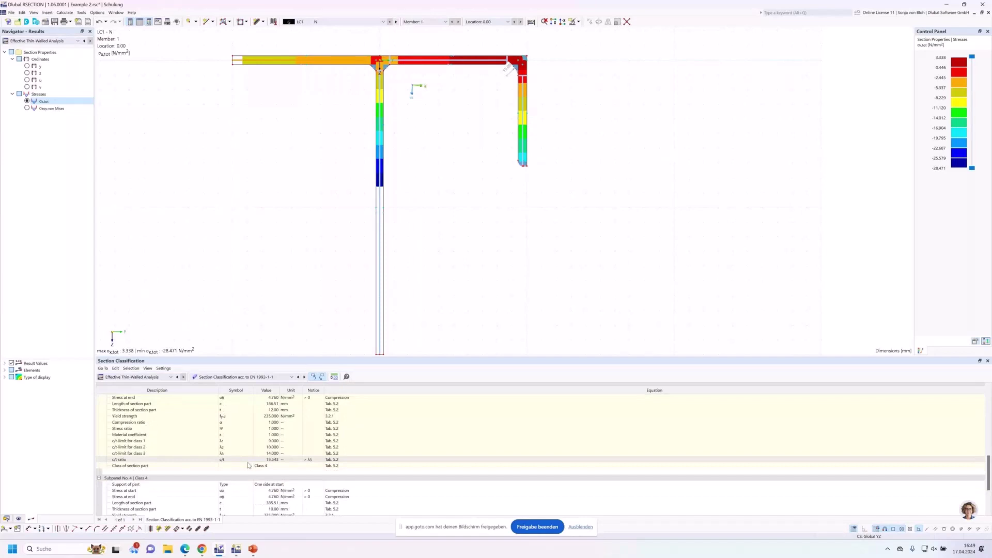
scroll(248, 465, "down", 3)
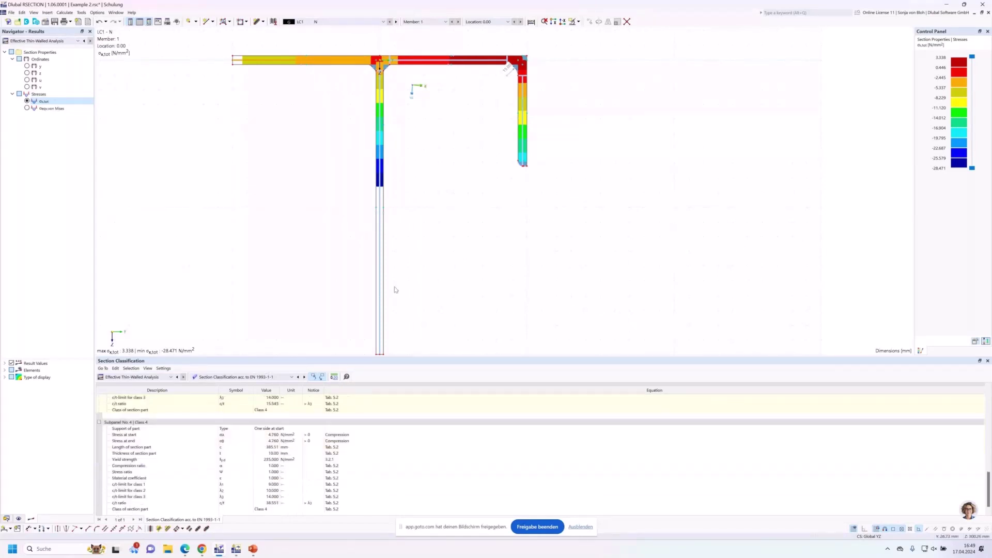
left_click(381, 300)
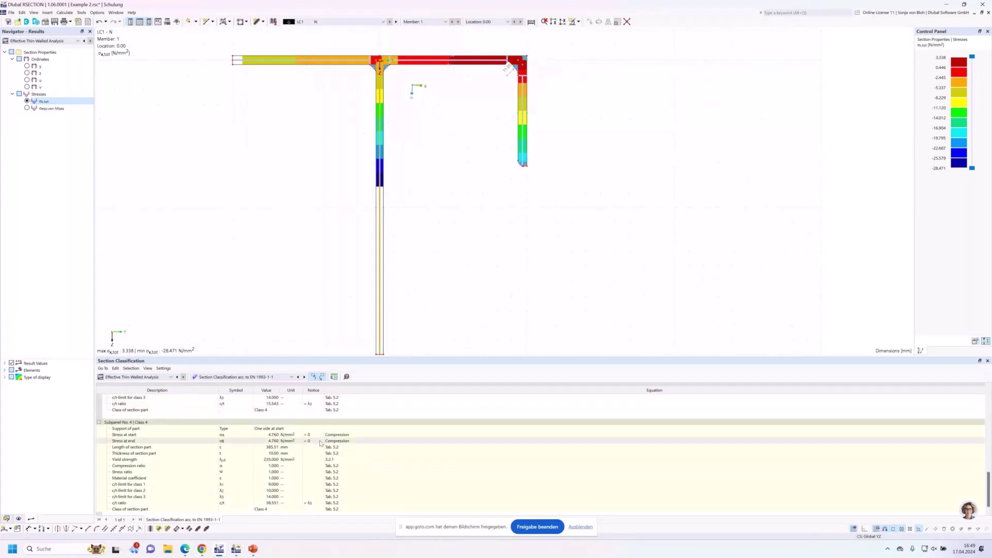
scroll(245, 512, "down", 1)
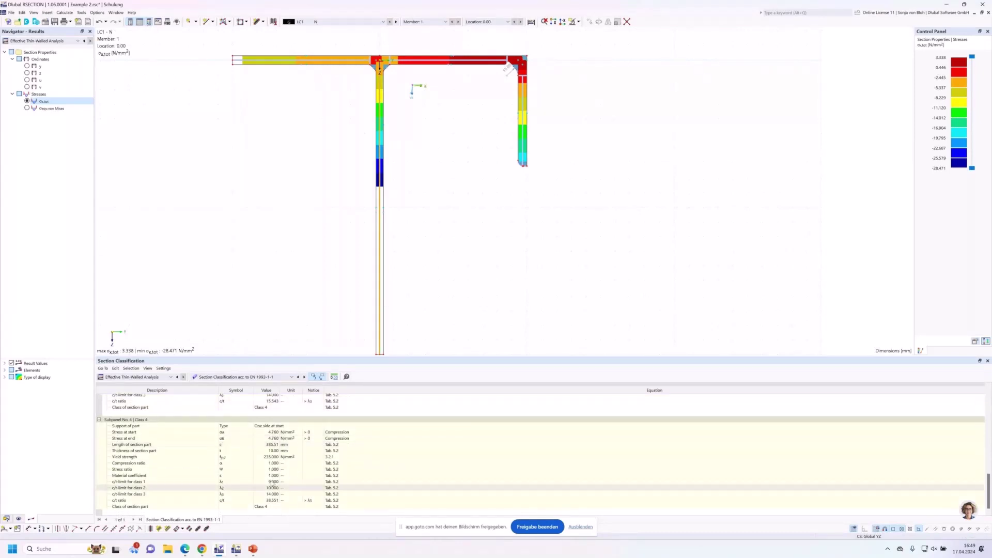
Examine the effective widths according to EN 1993-1-1 for the web subpanel
left_click(237, 377)
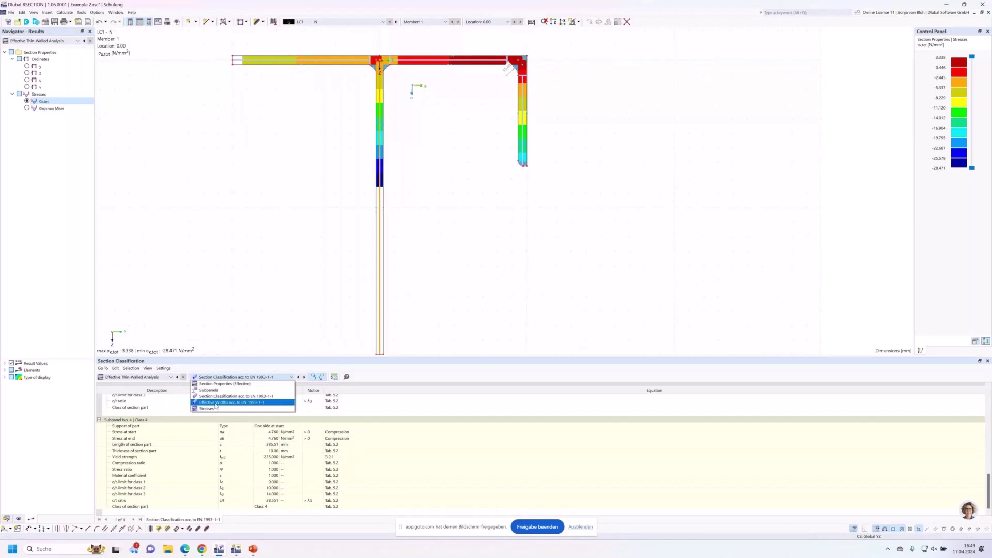
key("Escape")
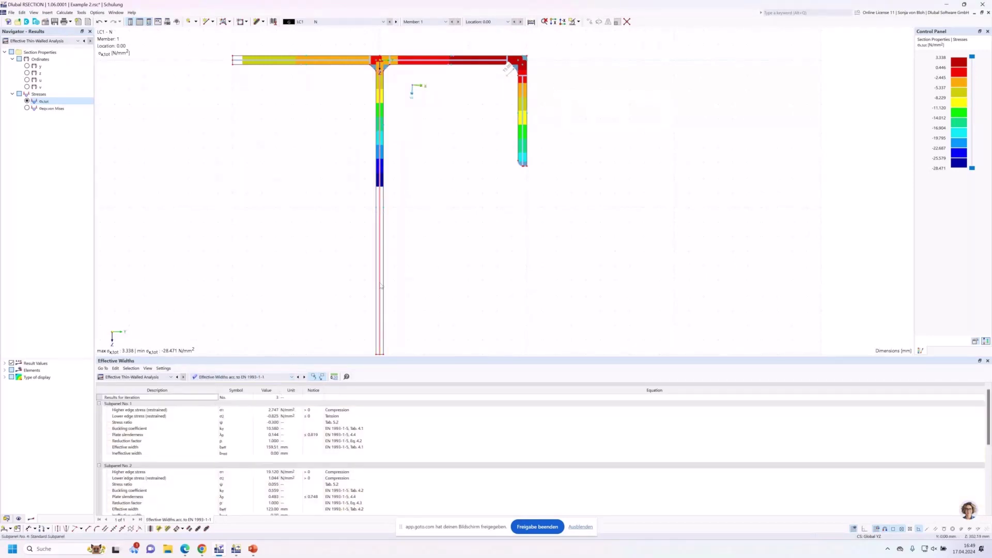
left_click(379, 310)
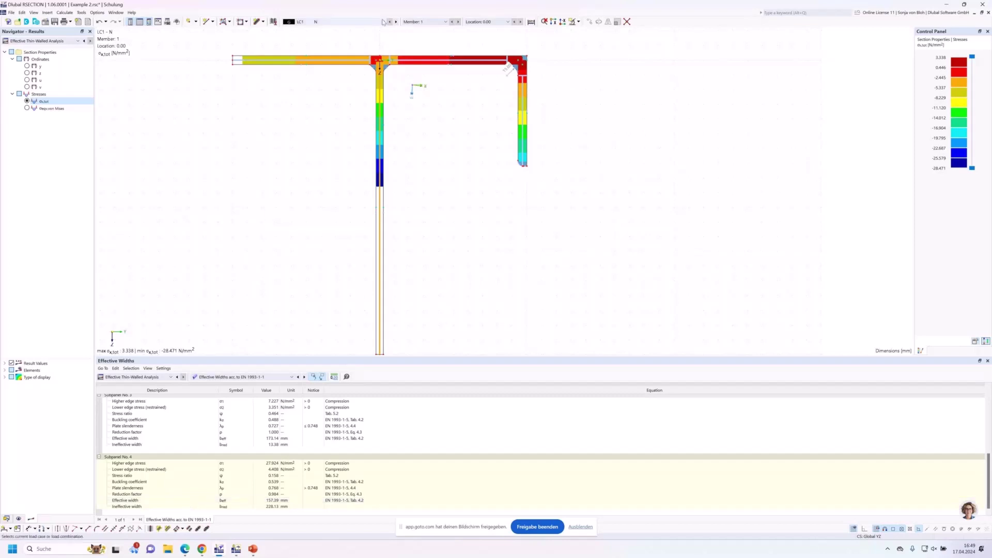
View the effective section stresses for load case LC2 and for load combination CO1
key("Down")
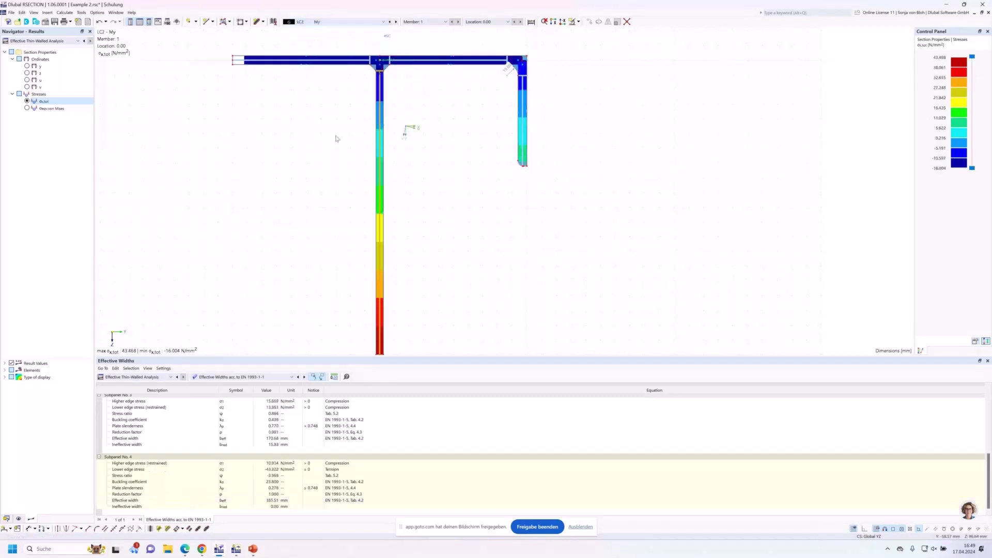
scroll(334, 126, "down", 3)
scroll(330, 125, "up", 1)
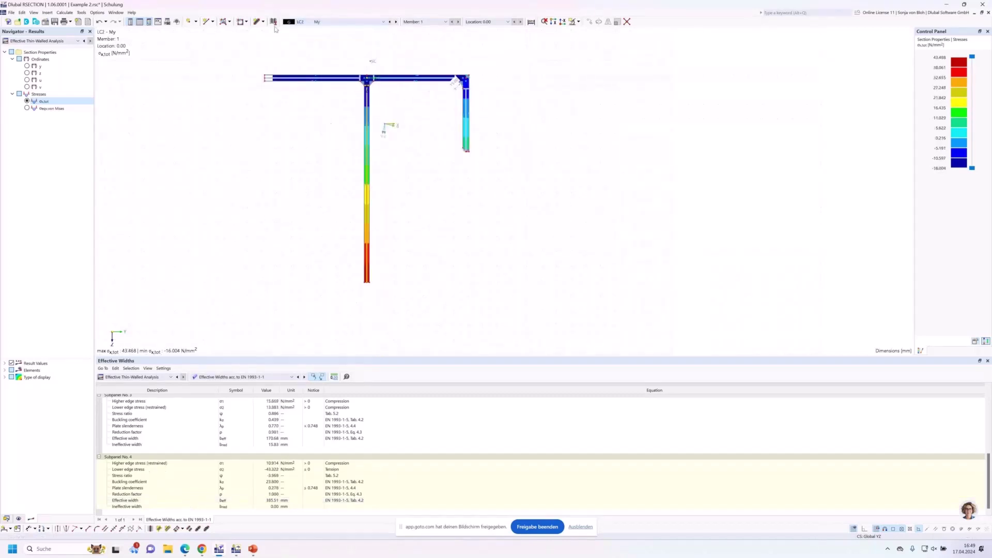
scroll(271, 93, "up", 1)
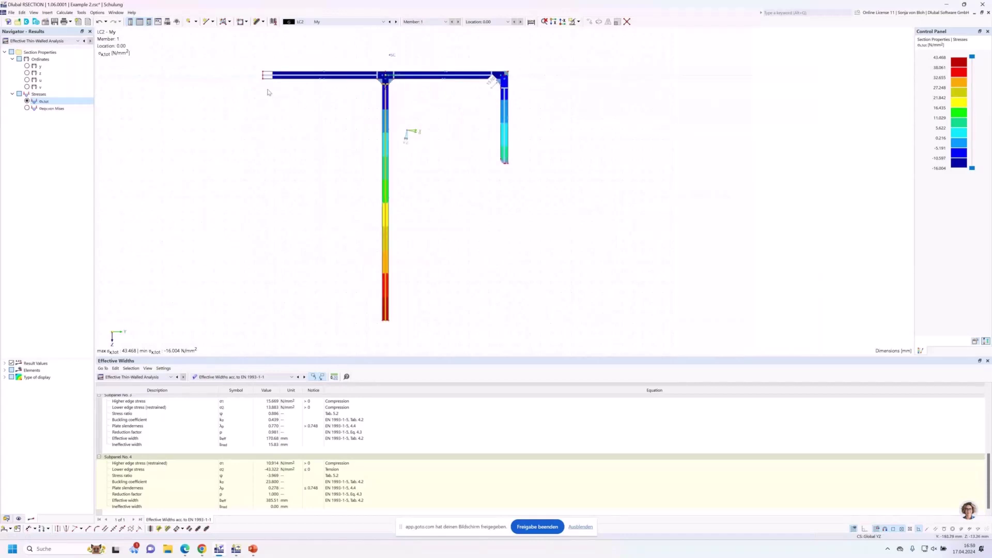
left_click(339, 27)
left_click(313, 44)
Create and show a new printout report that leaves out the unit normal stresses and unit shear stresses
left_click(6, 518)
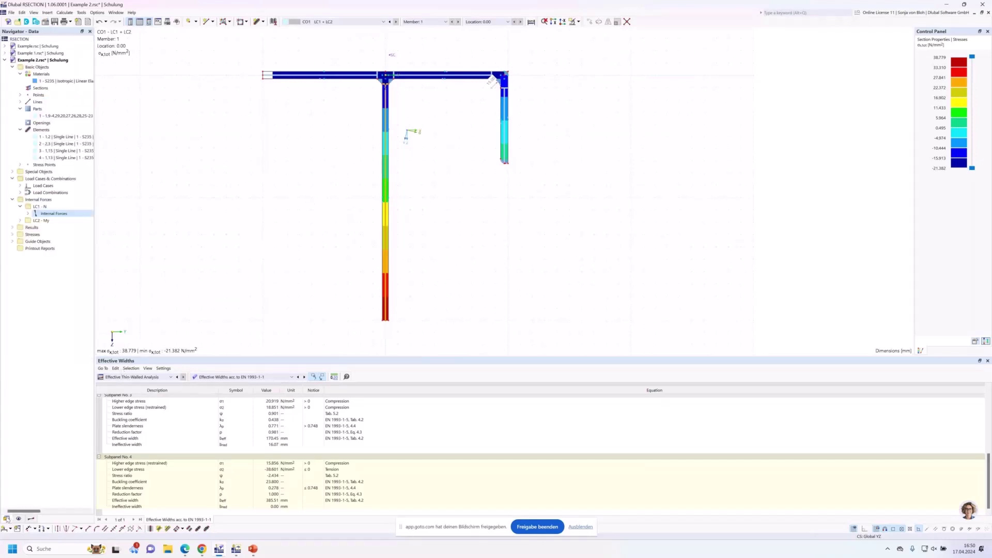
right_click(48, 250)
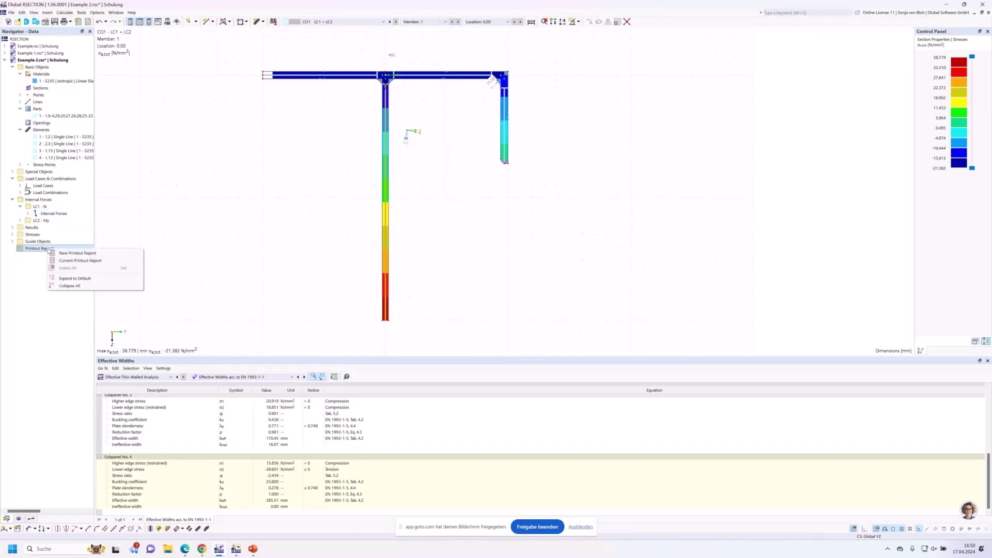
left_click(81, 253)
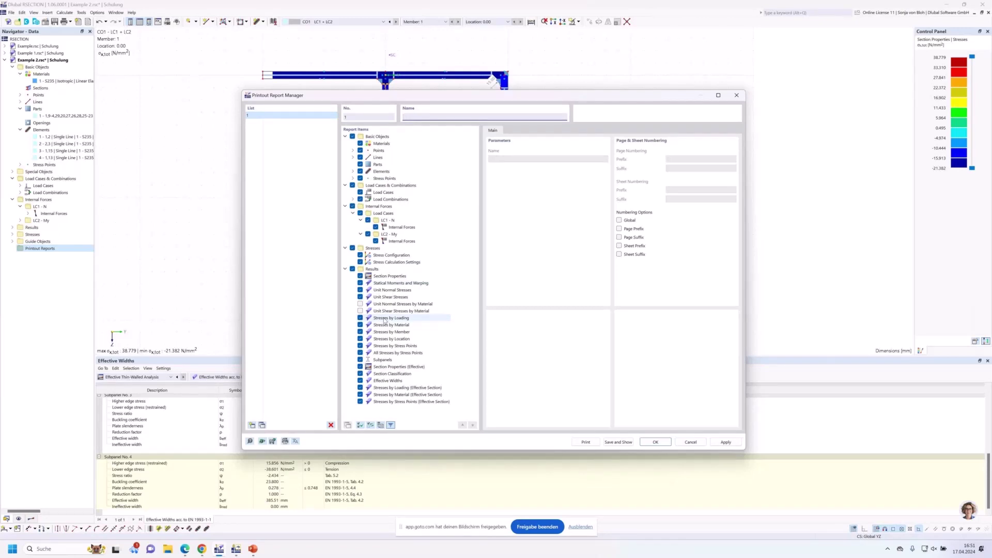
left_click(360, 290)
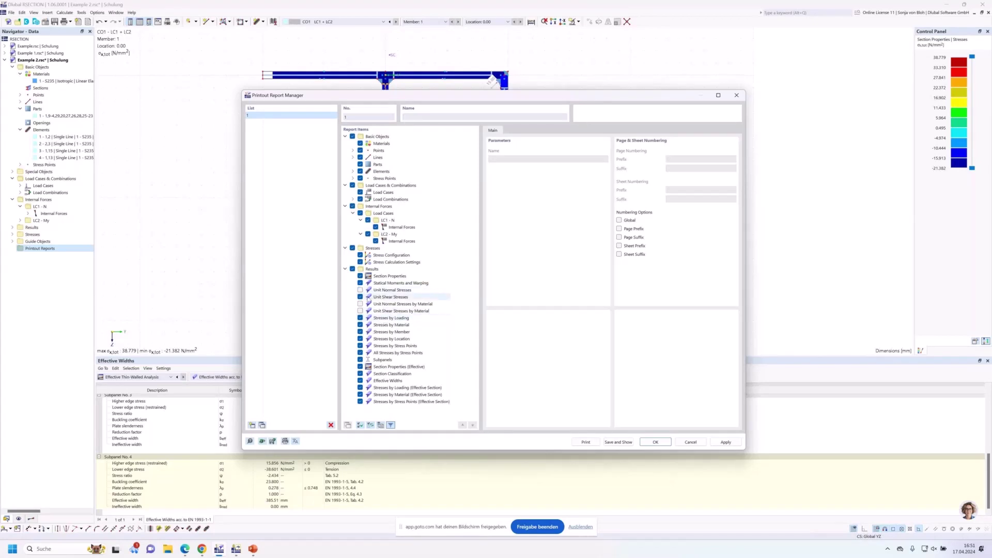
left_click(360, 297)
left_click(618, 442)
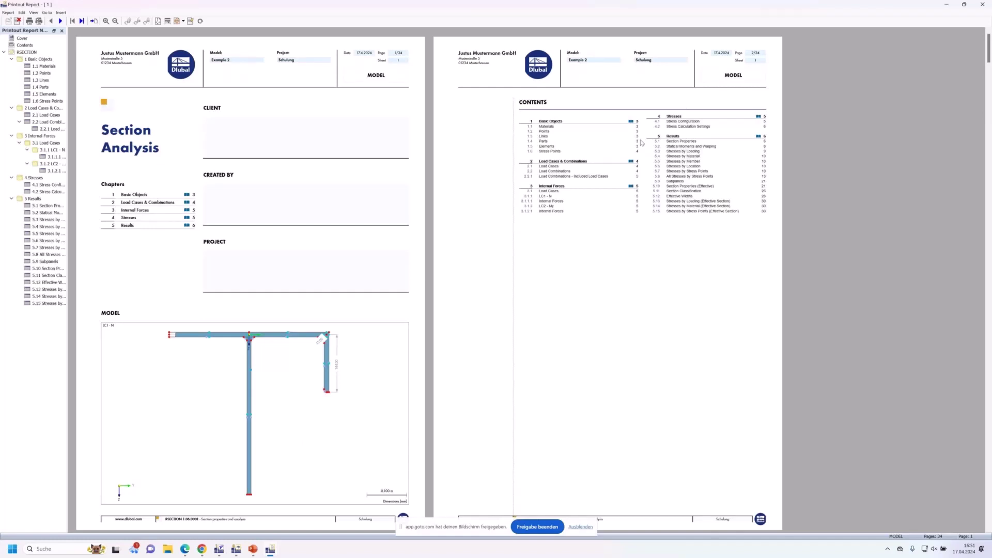
Add the current CO1 stress graphic to the printout report as a window-filling picture, view its page and close the report
left_click(944, 7)
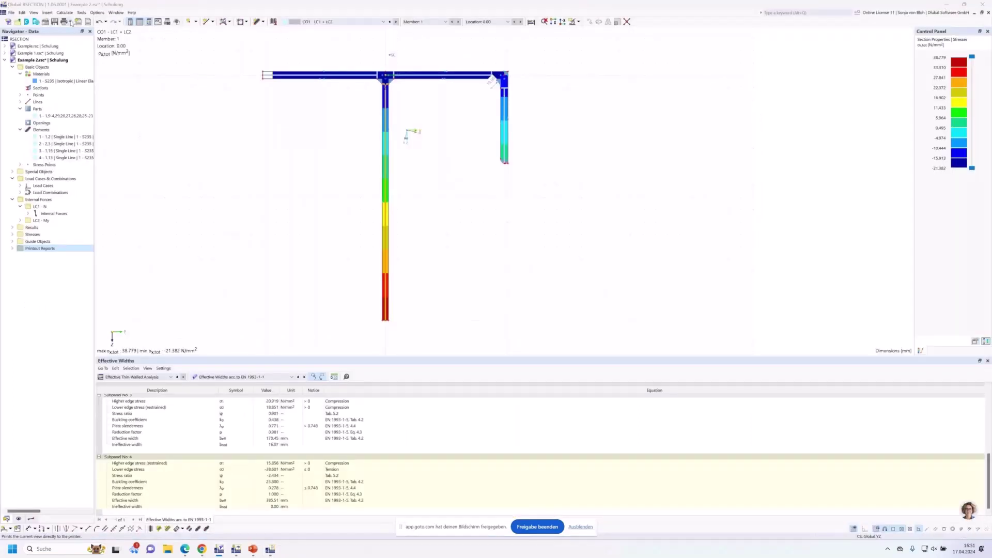
left_click(71, 22)
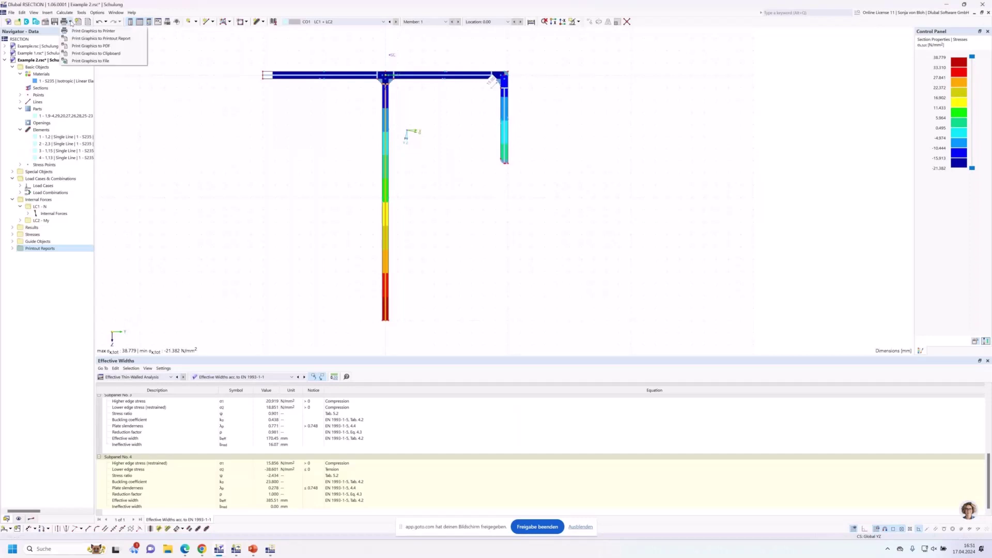
left_click(86, 39)
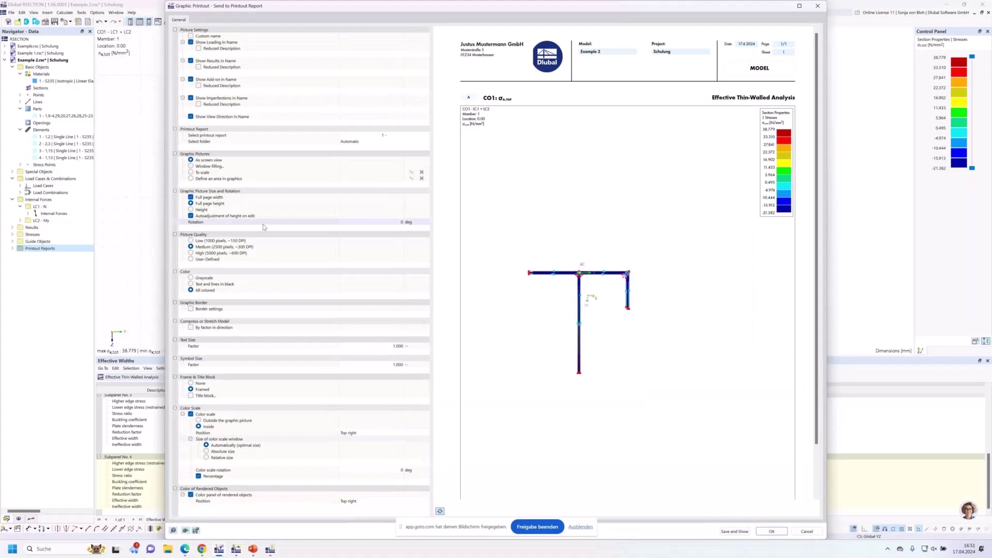
left_click(210, 166)
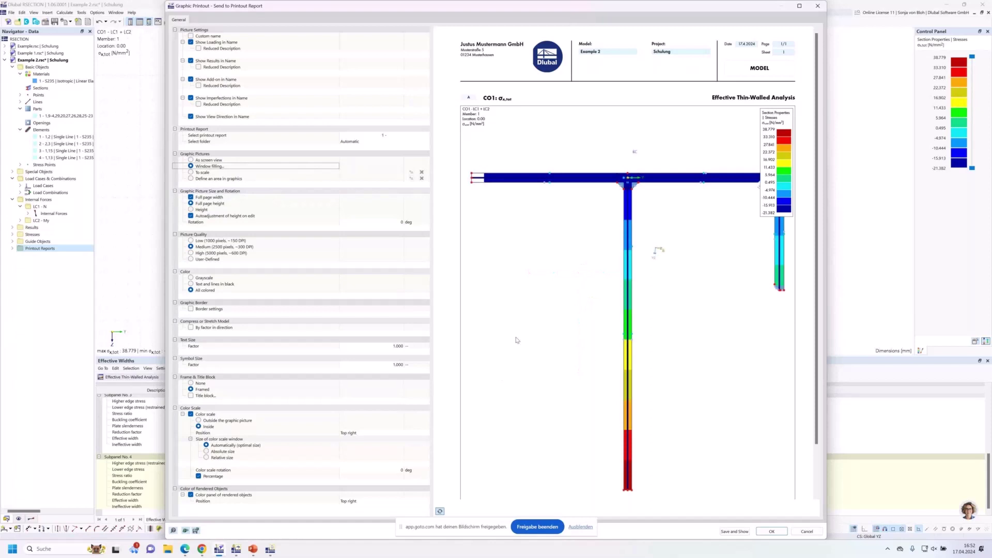
left_click(734, 531)
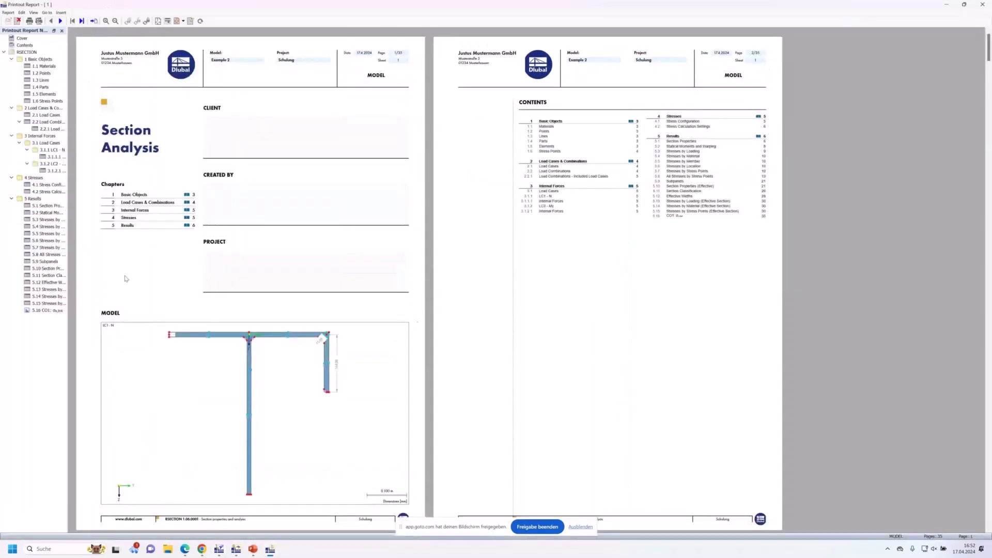
left_click(45, 311)
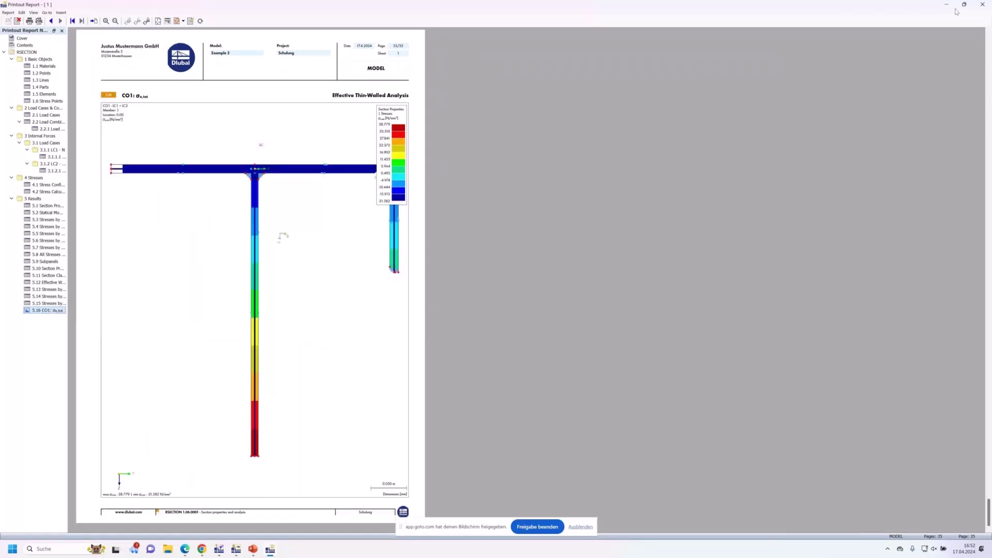
left_click(983, 6)
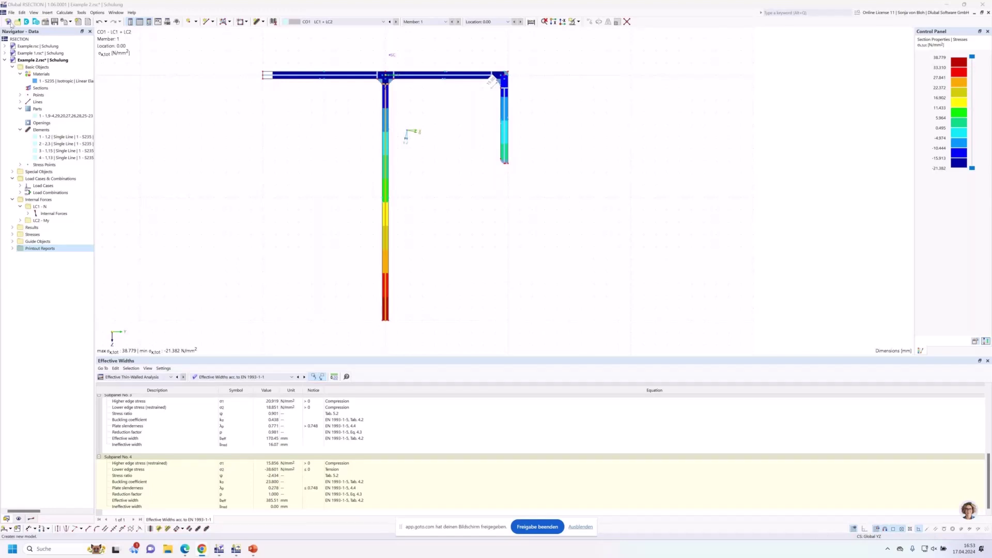
Import the DXF file Aluprofil.dxf into a new model instead of the active one
left_click(12, 12)
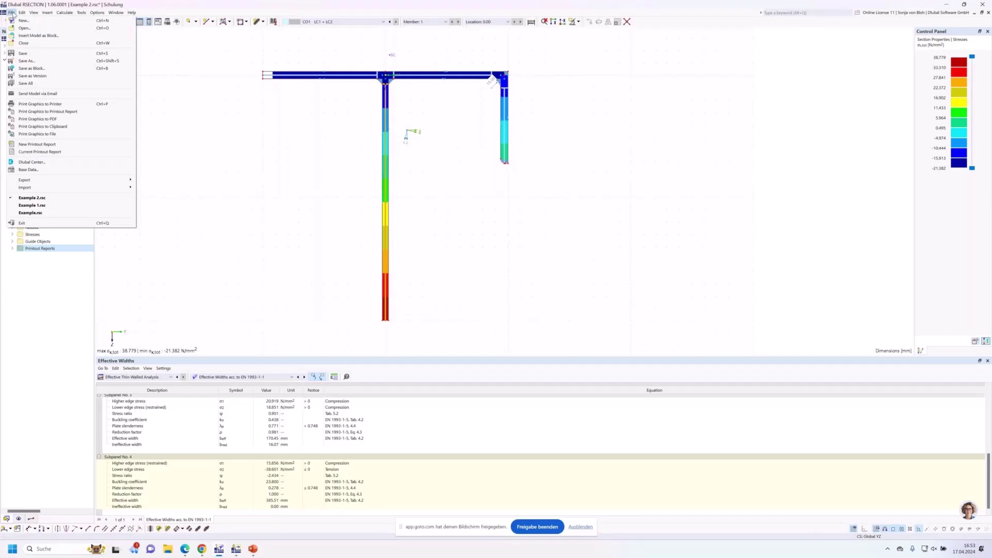
mouse_move(124, 188)
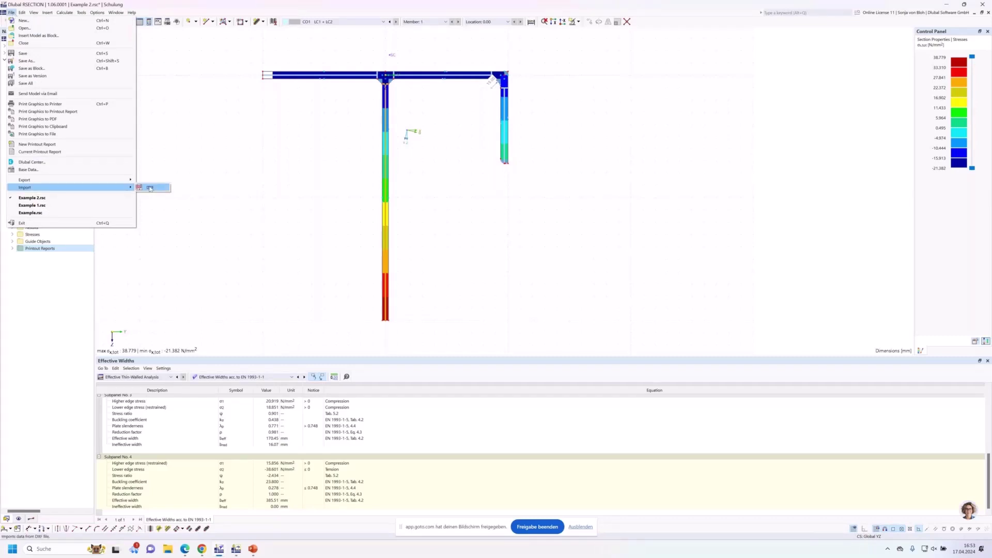
left_click(149, 188)
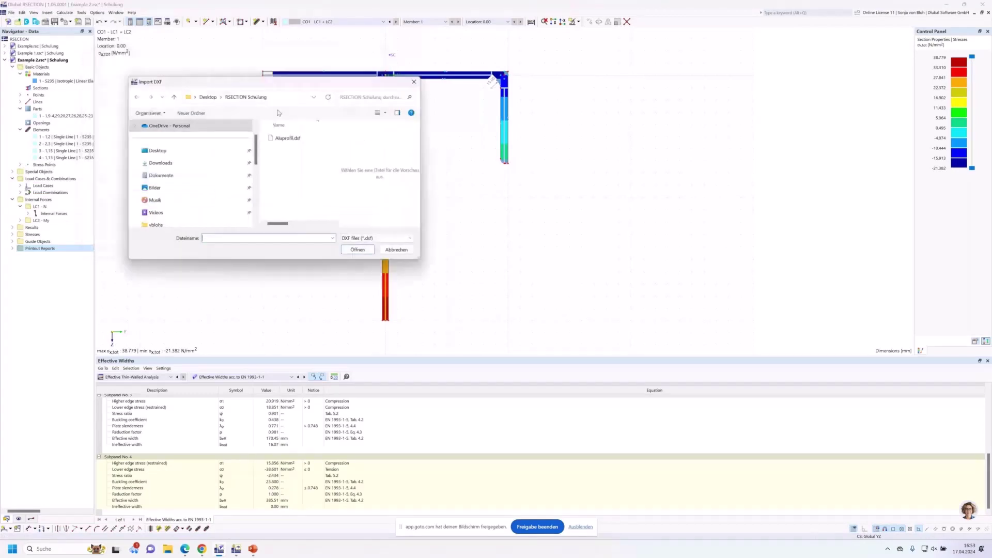
left_click(297, 140)
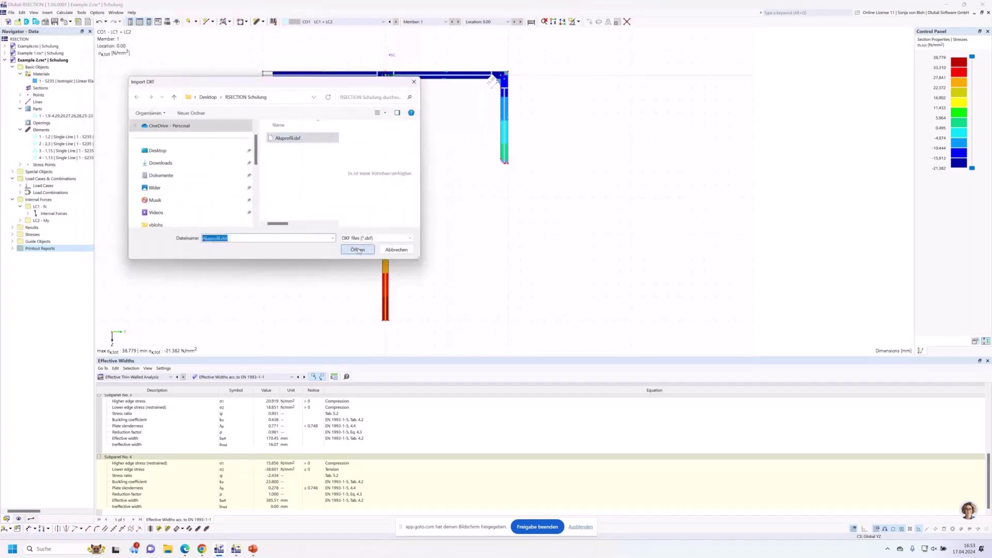
left_click(358, 250)
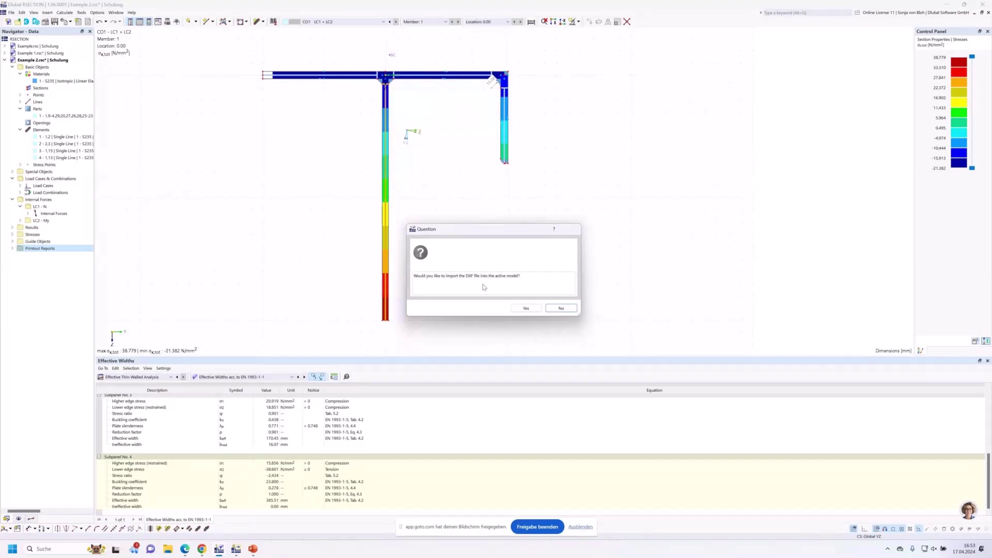
left_click(561, 308)
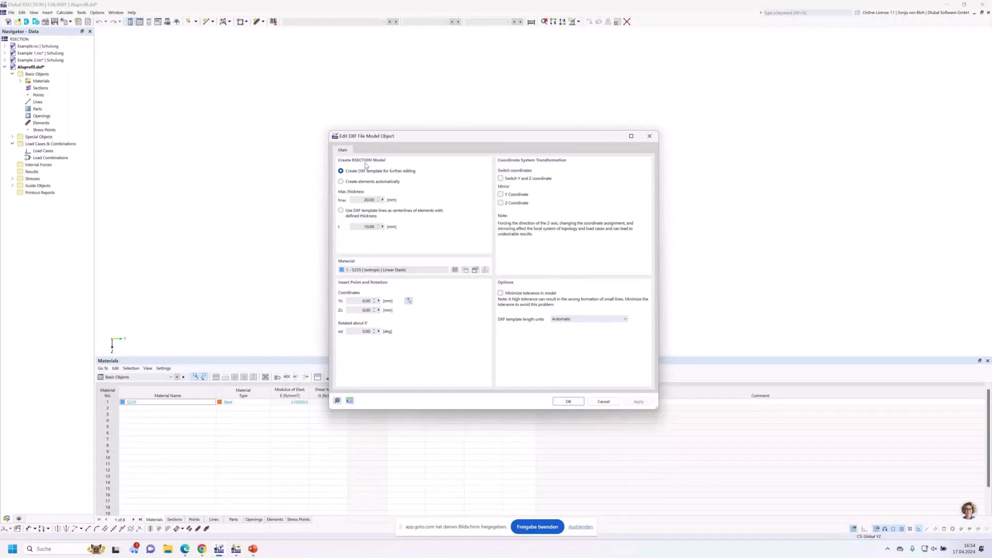
left_click(346, 182)
left_click(369, 201)
double_click(370, 201)
left_click(341, 211)
left_click_drag(363, 228, 399, 239)
Choose to create a DXF template for further editing and complete the import
left_click(341, 171)
left_click(567, 402)
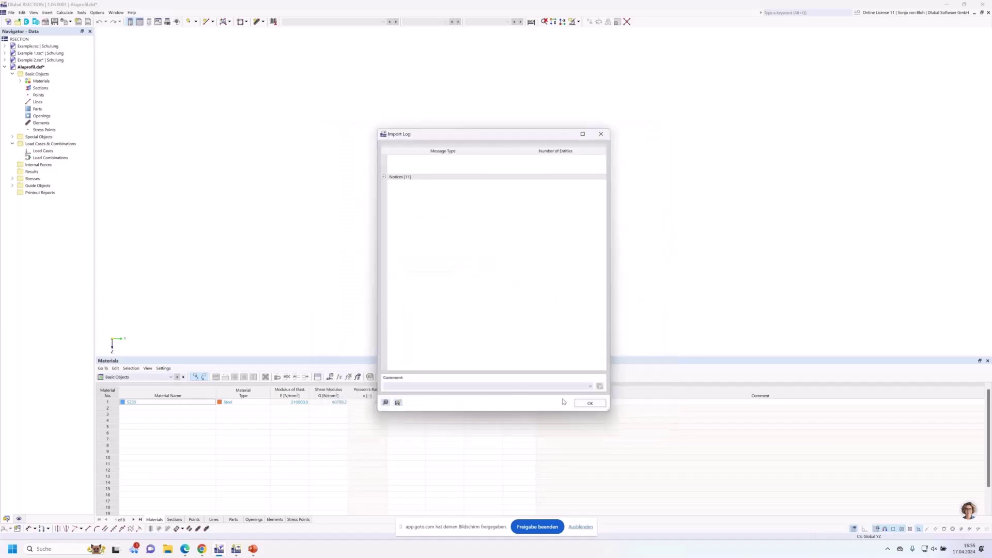
left_click(591, 404)
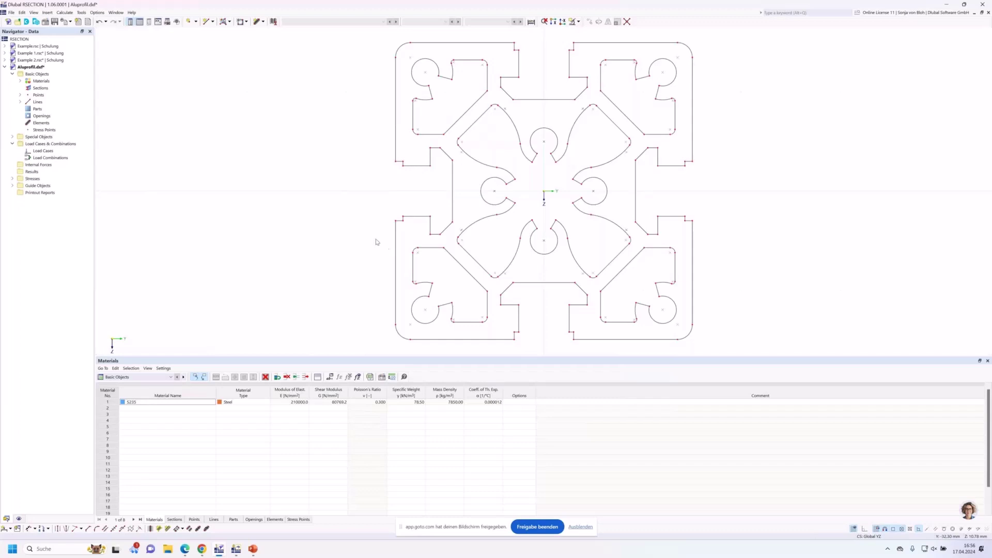
Review the base data of the imported model, including its analysis method, options and add-ons
right_click(46, 75)
left_click(66, 79)
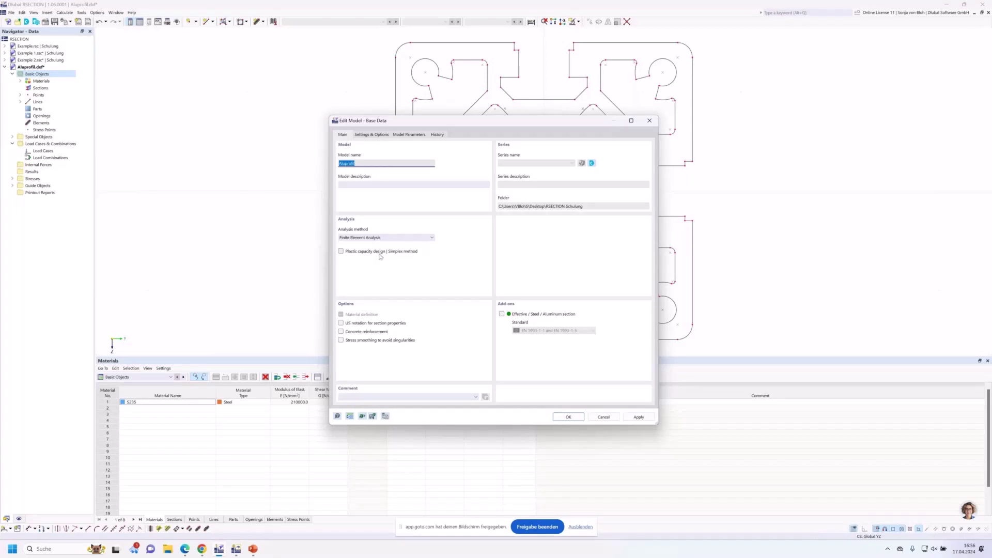
left_click(563, 415)
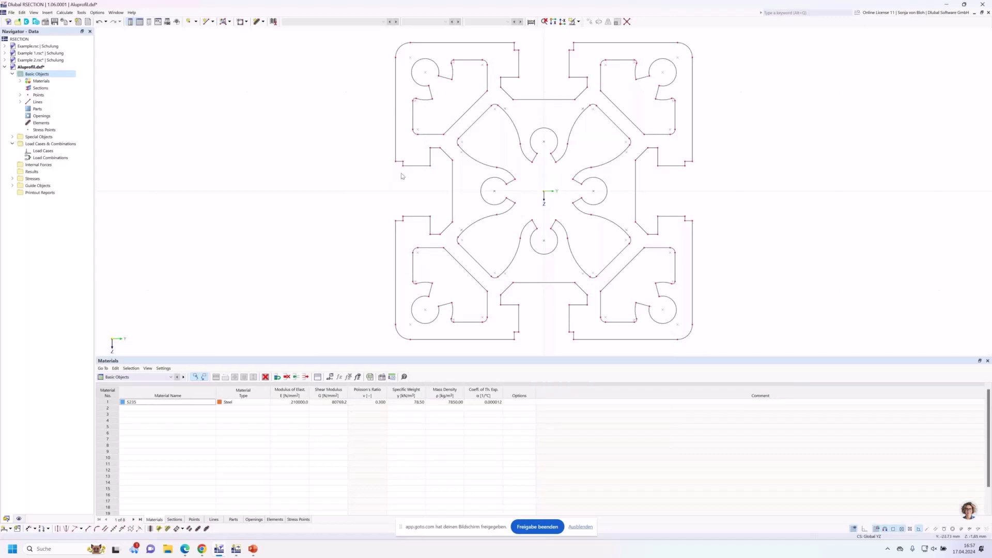
Replace the model's material with EN AW-6060 (EP) T66 from the material library, searching for AW 6060
left_click(19, 82)
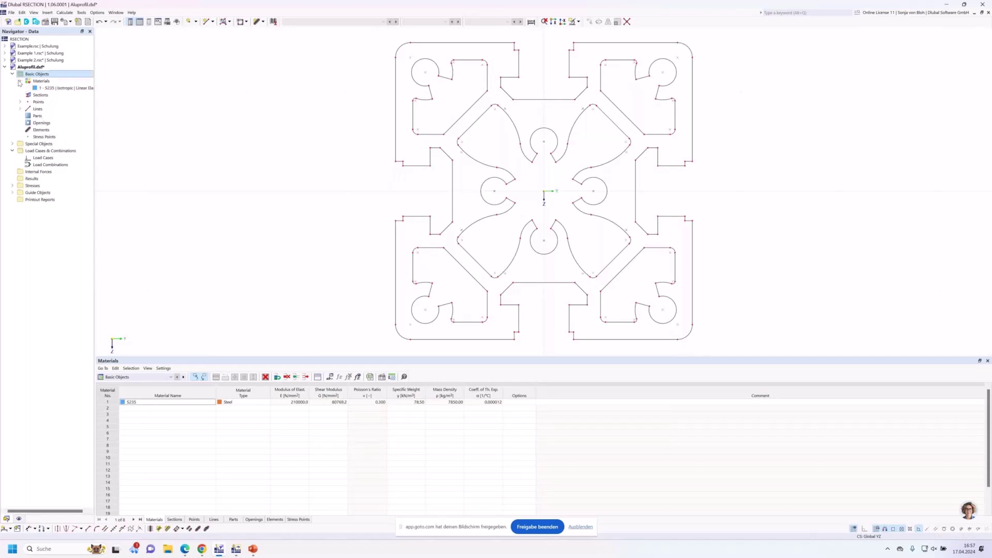
double_click(51, 88)
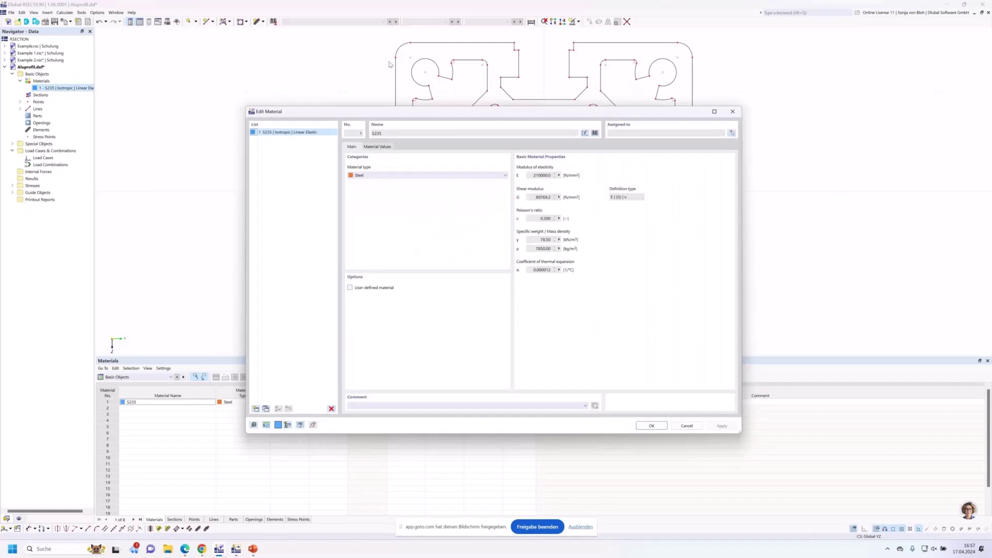
left_click(595, 133)
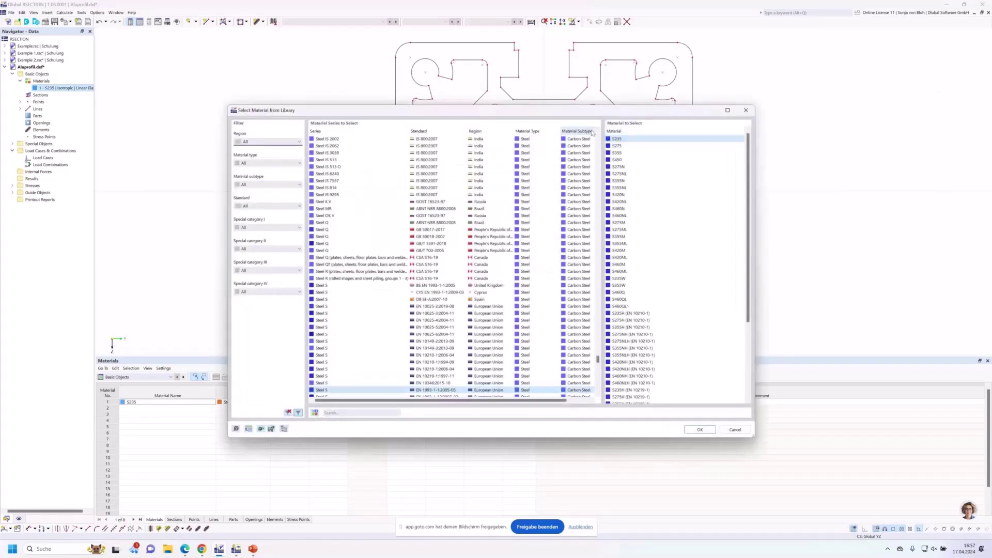
left_click(340, 414)
type("AW")
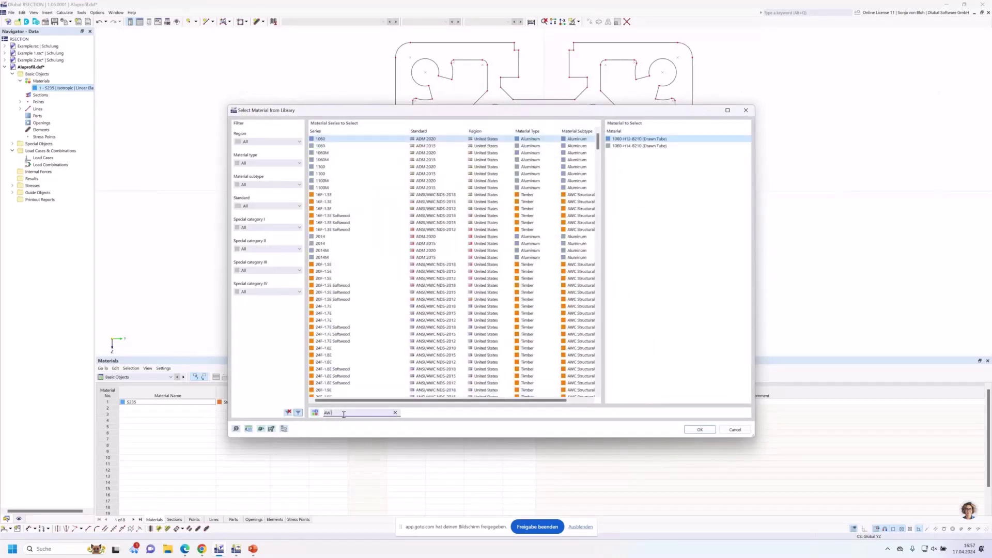
type(" 6060")
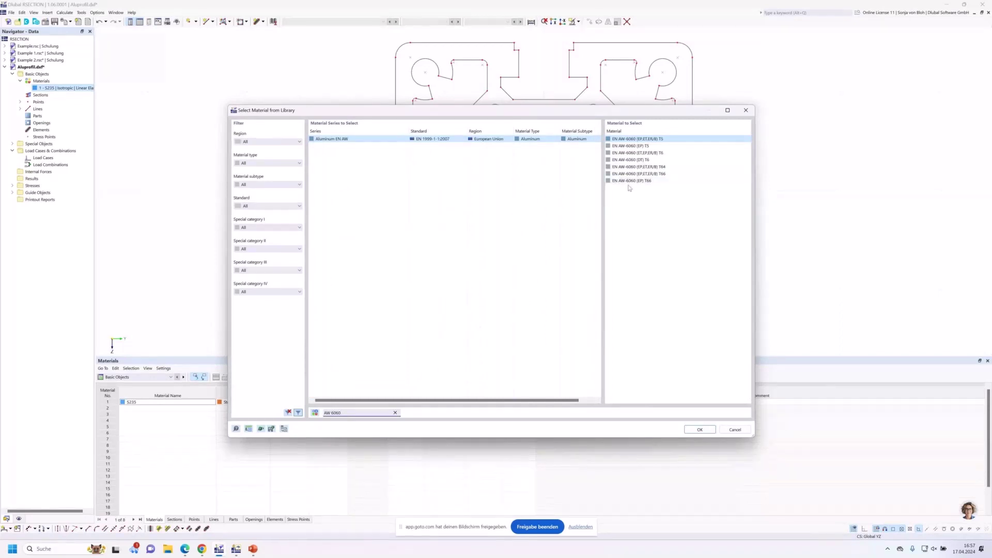
left_click(629, 182)
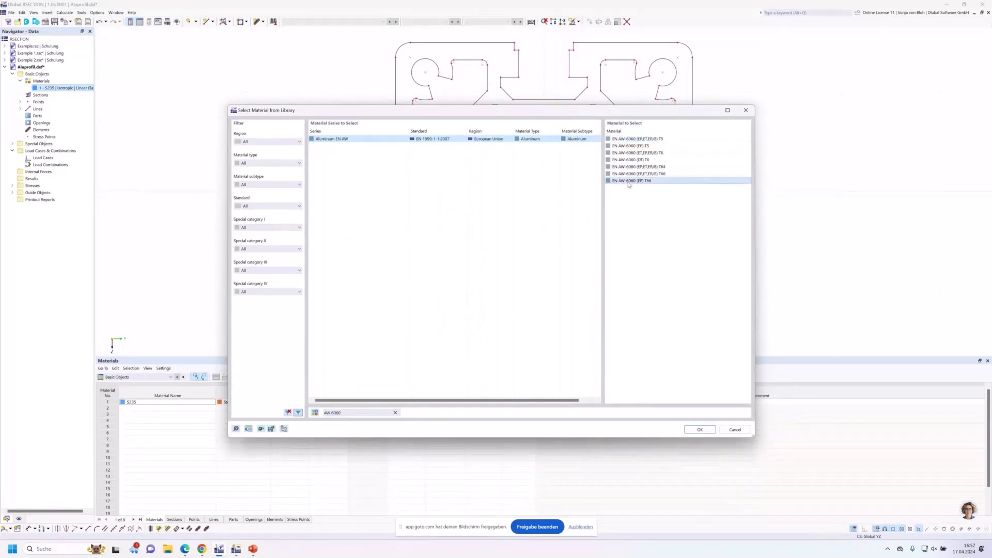
left_click(695, 430)
left_click(651, 426)
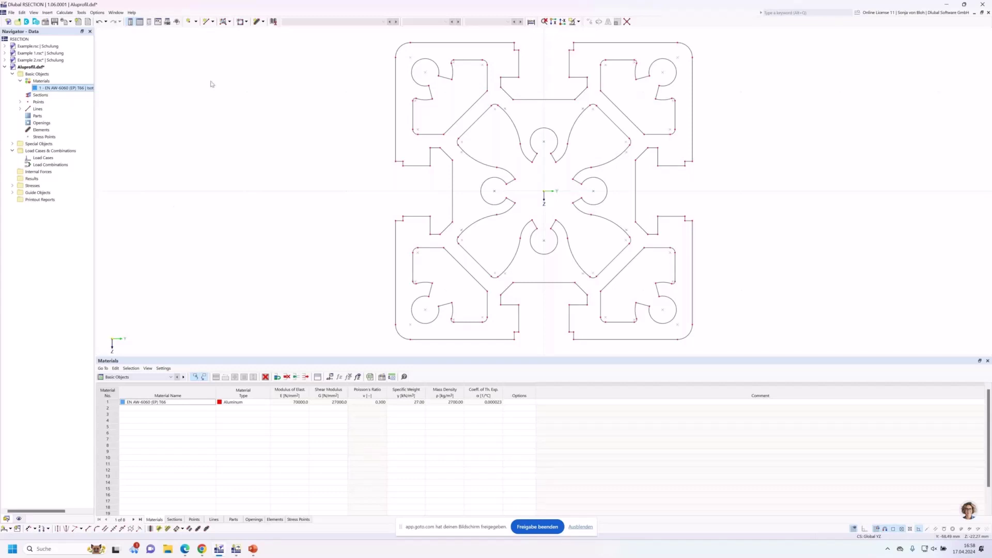
Create a new part in EN AW-6060 (EP) T66 from the outer boundary lines of the aluminium profile
left_click(230, 22)
left_click(234, 64)
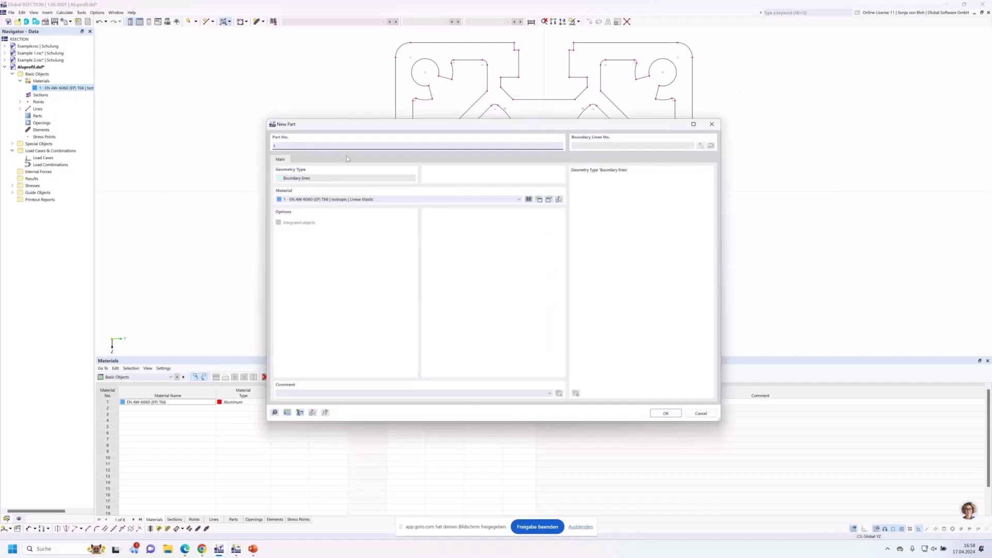
key("Return")
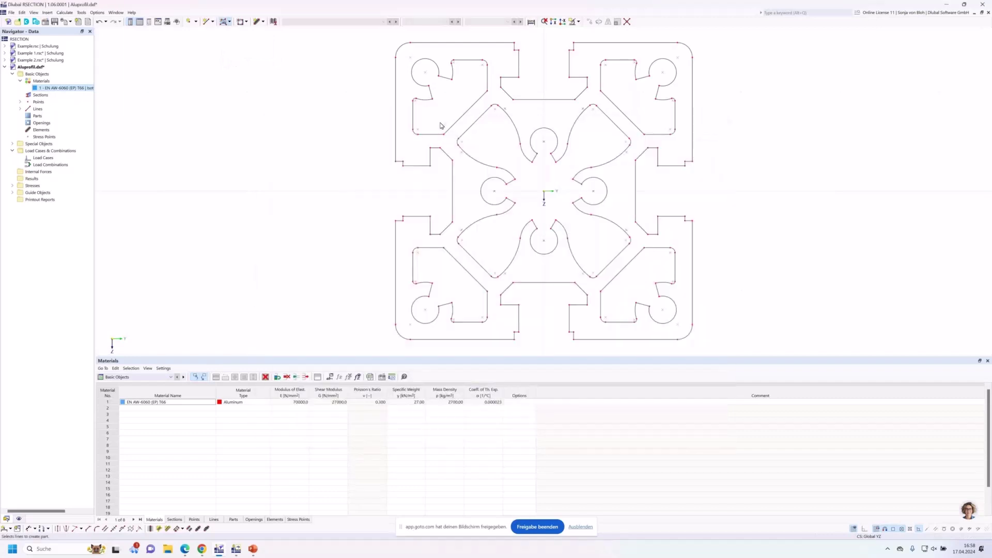
left_click(395, 114)
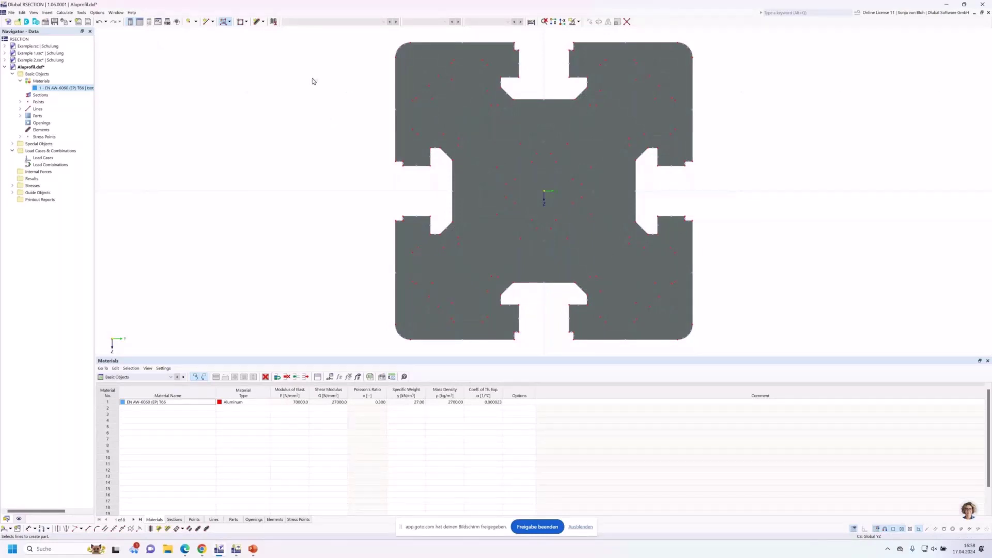
Create openings in the part by selecting the boundaries of the upper-left corner chamber and the central cavity
left_click(246, 21)
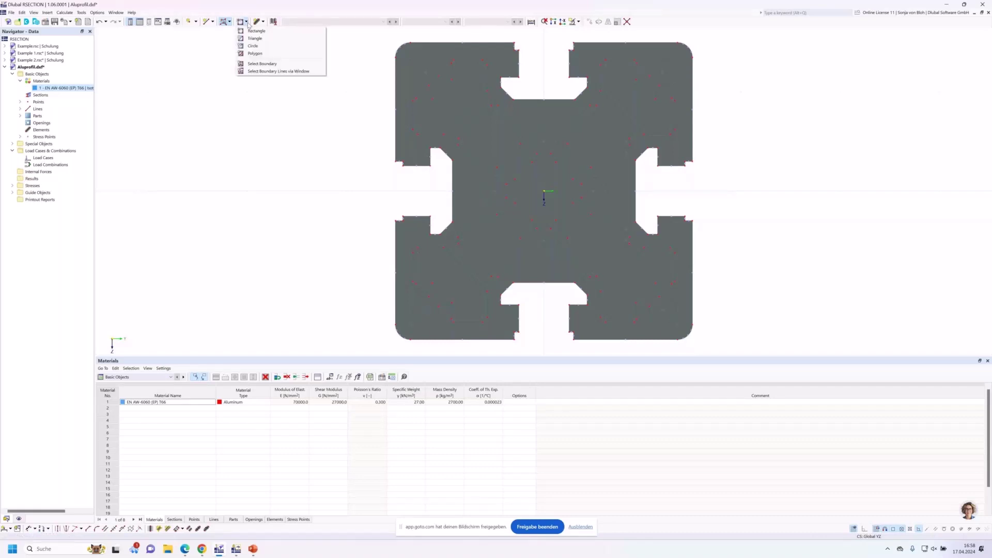
left_click(269, 64)
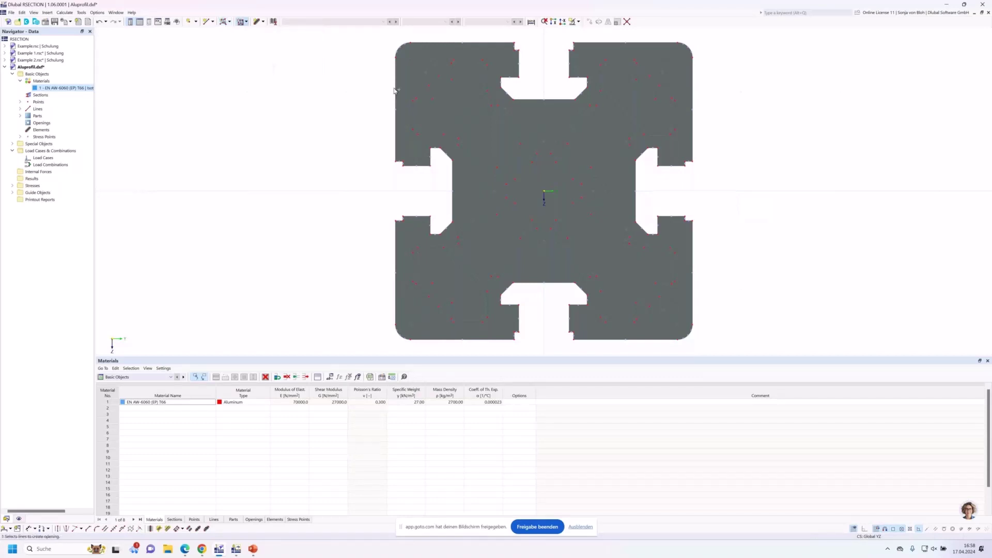
left_click(423, 99)
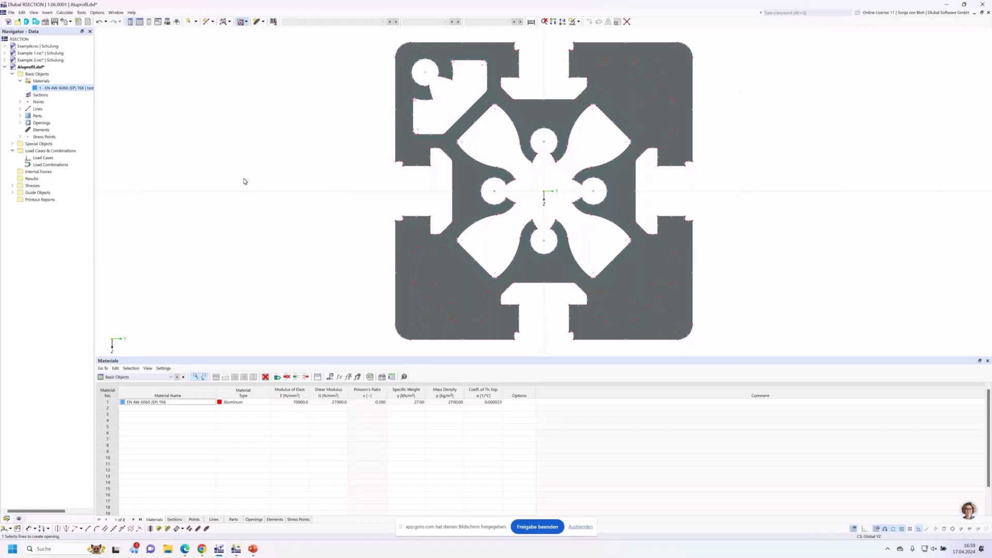
Copy the upper-left corner opening by rotation, with 3 copies at 90° about the section's central point
left_click(20, 123)
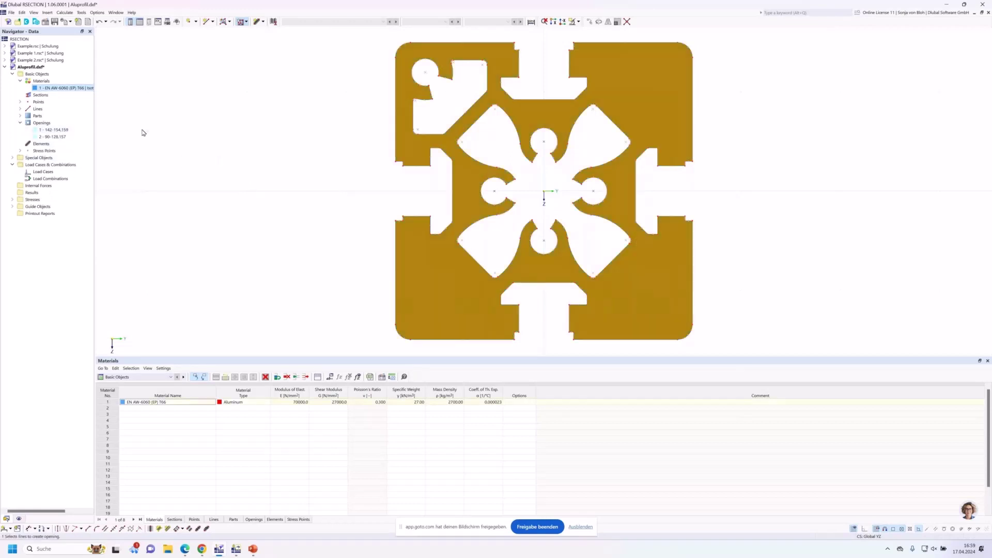
left_click(53, 137)
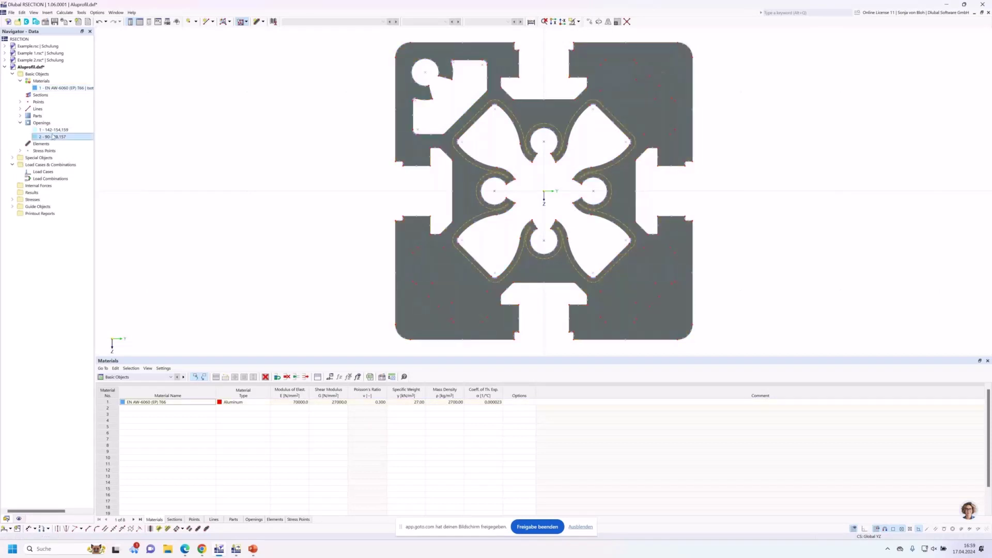
left_click(53, 131)
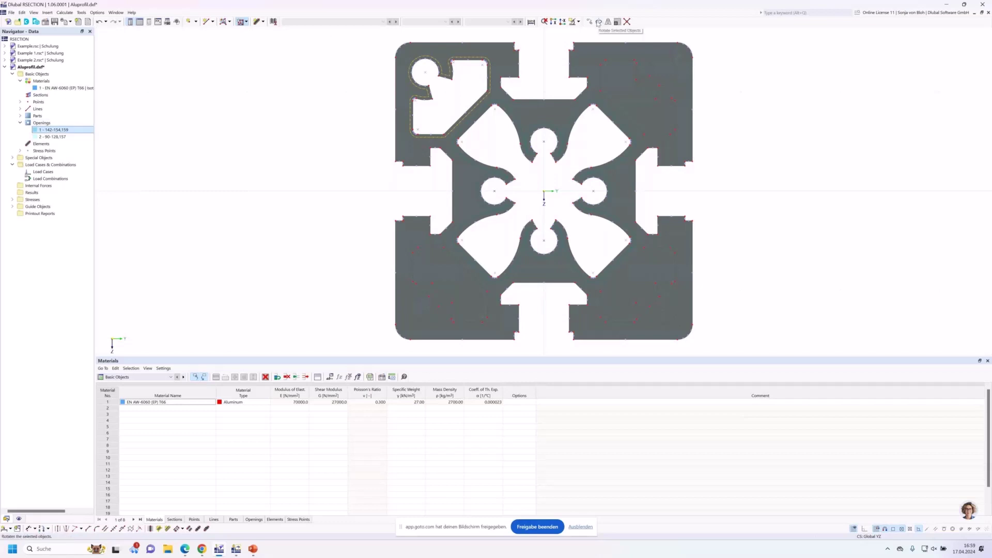
left_click(598, 22)
mouse_move(468, 187)
left_mouse_down()
mouse_move(439, 199)
mouse_move(175, 85)
left_mouse_up()
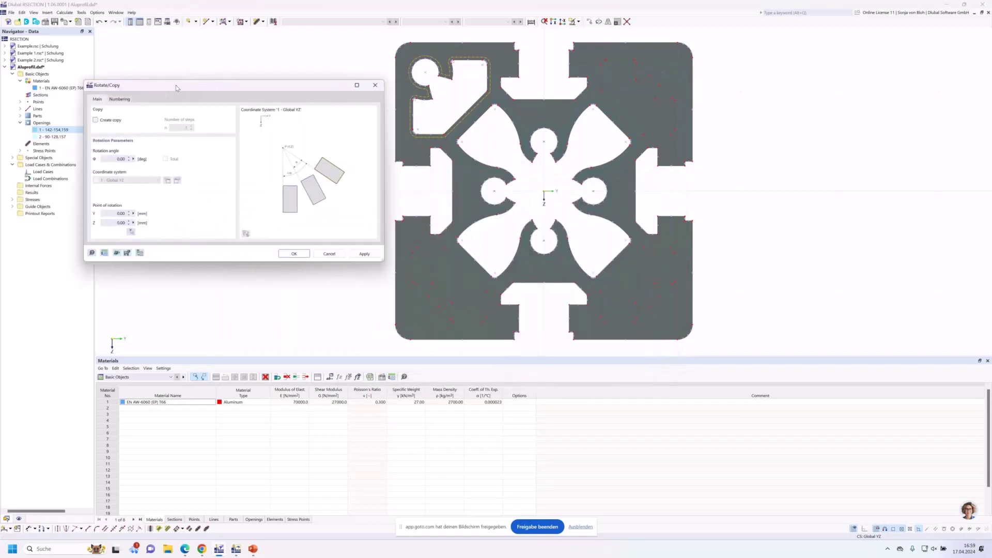
left_click(95, 120)
left_click(186, 128)
left_click(119, 159)
type("90")
left_click(131, 232)
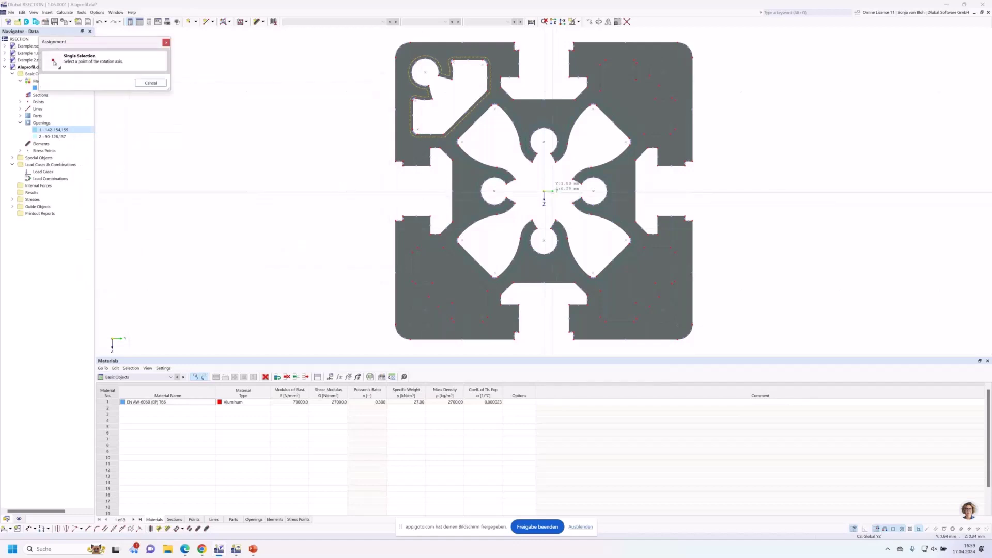
left_click(544, 192)
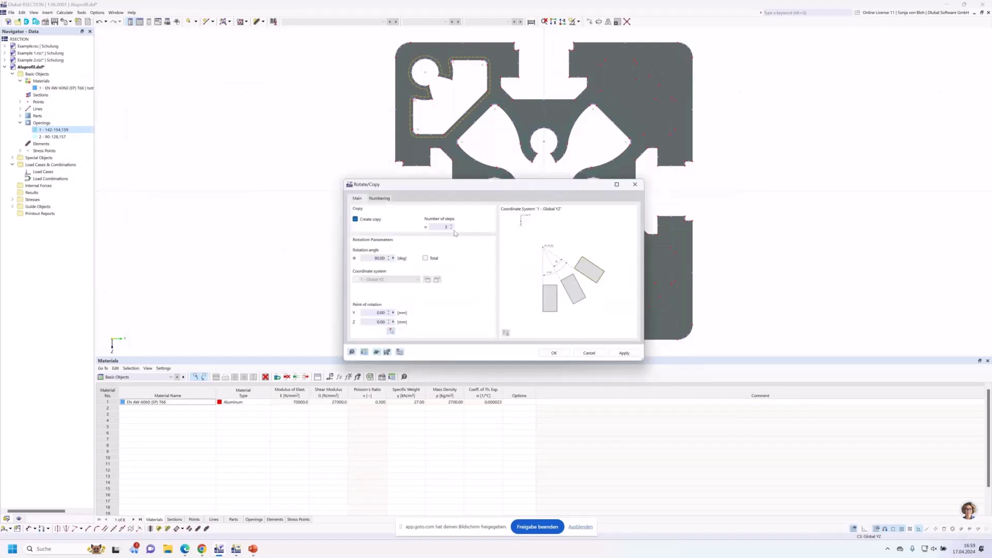
left_click(552, 353)
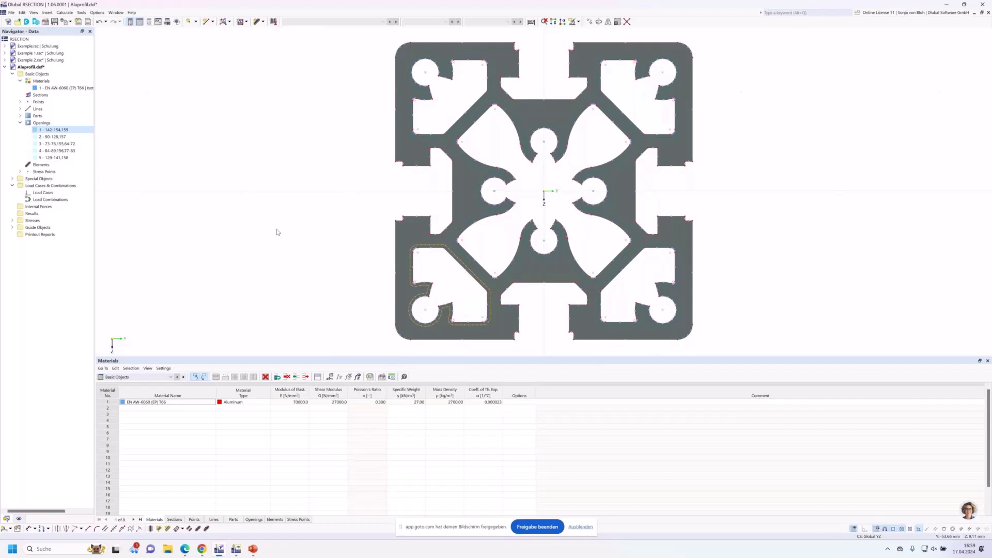
Create two load cases named N and MT in the permanent action category
left_click(57, 194)
right_click(57, 194)
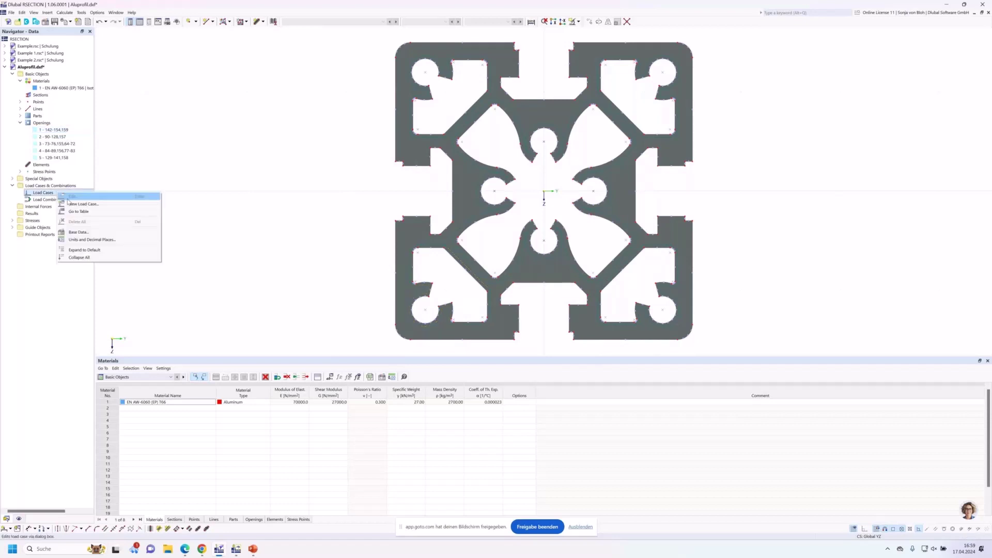
left_click(71, 204)
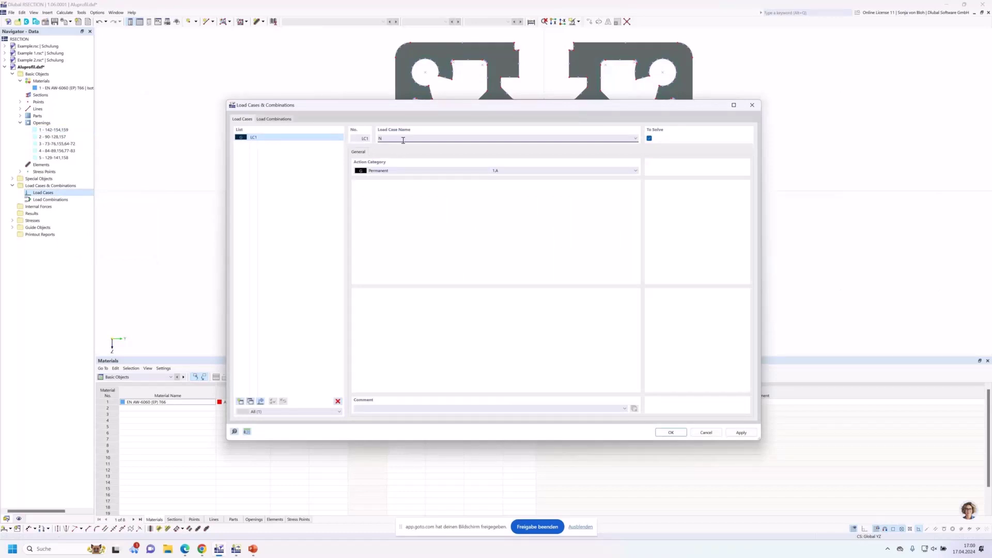
left_click(240, 401)
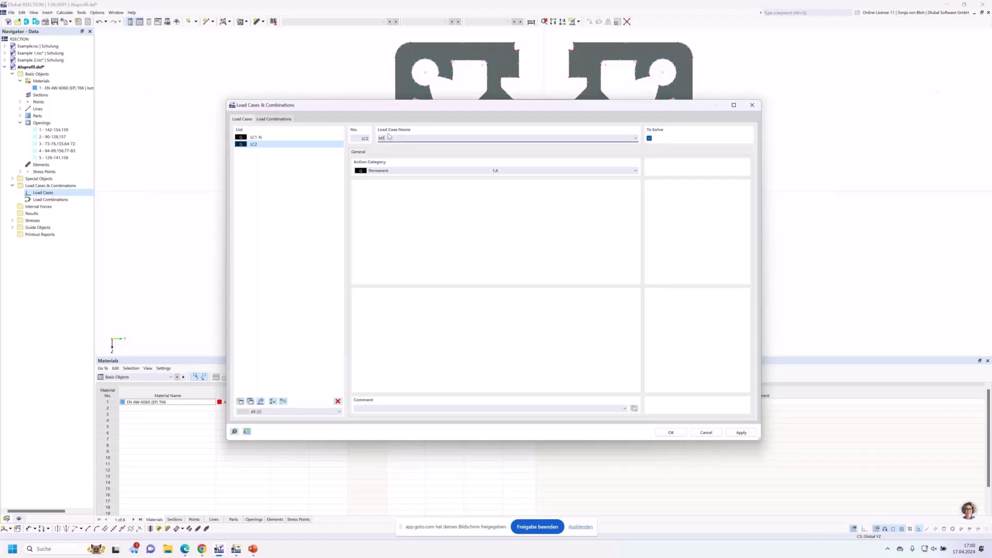
Create a load combination containing load cases LC1 and LC2, each with factor 1.00
left_click(279, 119)
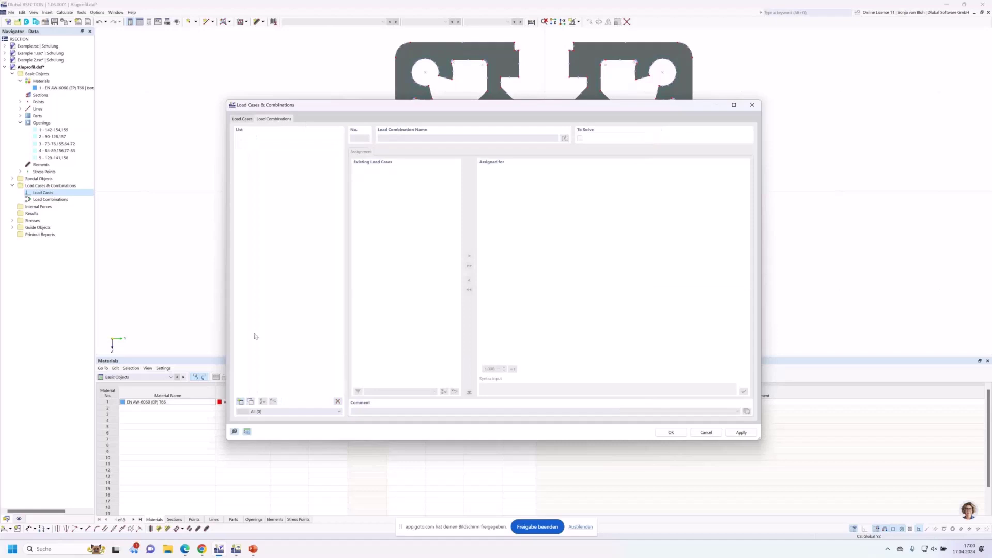
left_click(241, 402)
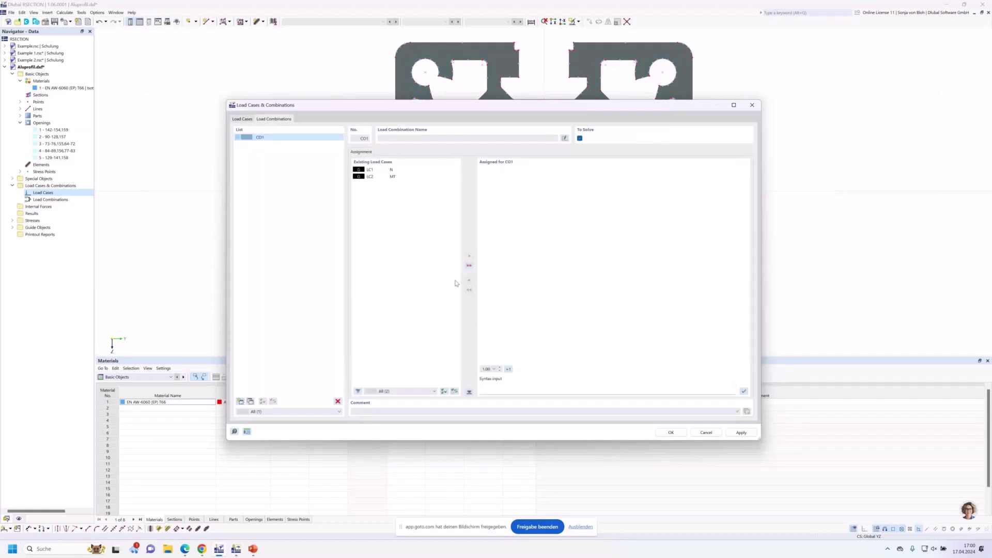
left_click(469, 265)
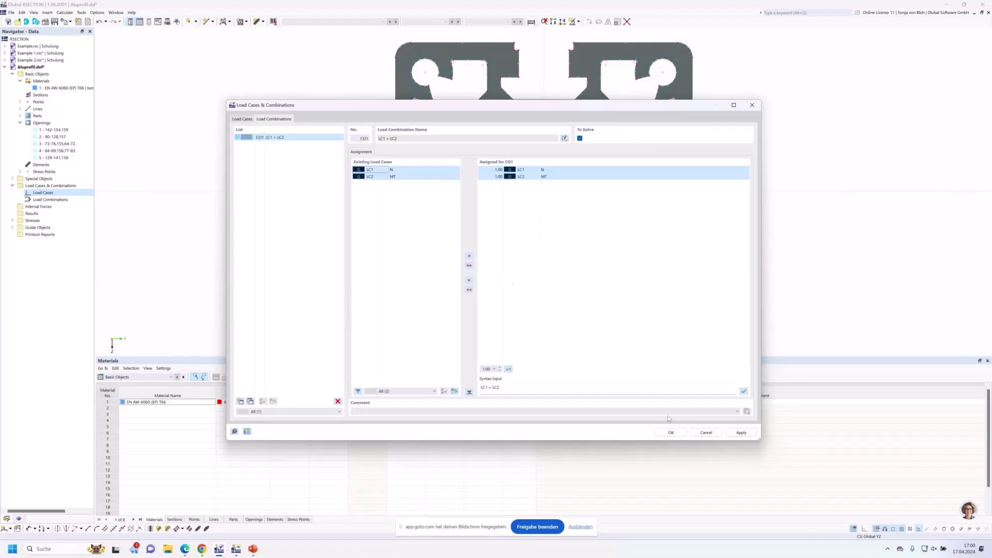
left_click(673, 432)
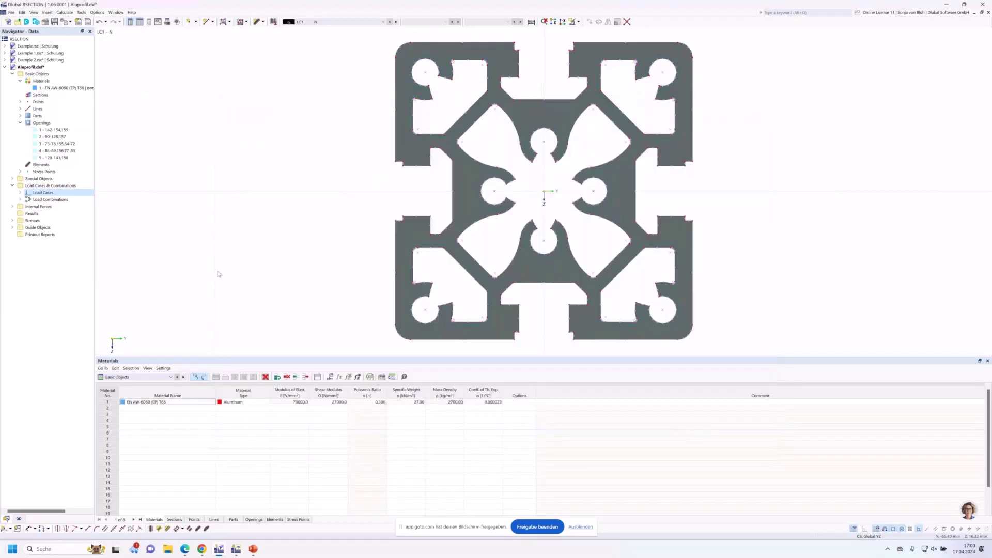
Define internal forces for load case LC1 with an axial force N of -10 kN
left_click(13, 207)
left_click(19, 213)
left_click(41, 220)
double_click(41, 221)
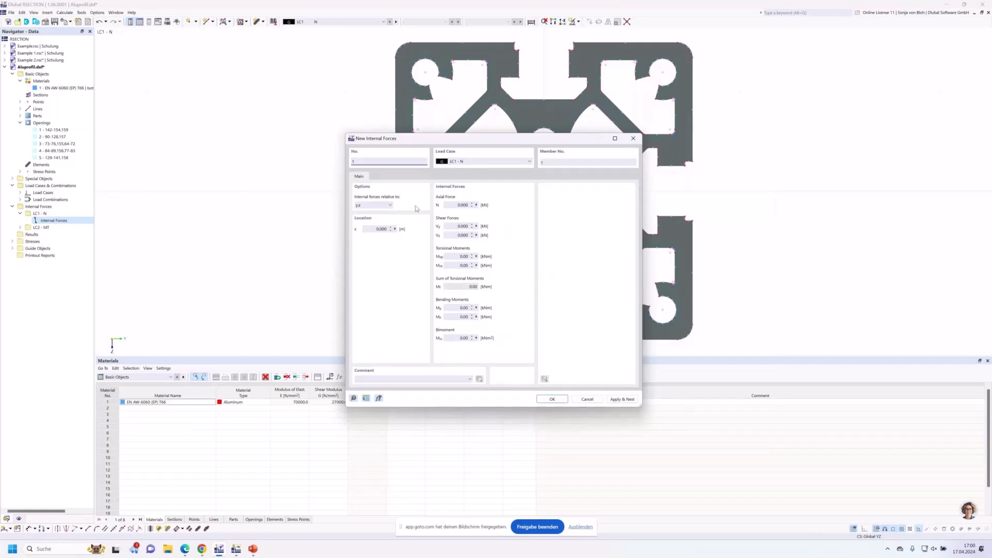
left_click(447, 205)
key("BackSpace")
type("-10")
left_click(615, 399)
Define internal forces for load case LC2 with zero axial force and a primary torsional moment of 0.3 kNm
left_click(480, 162)
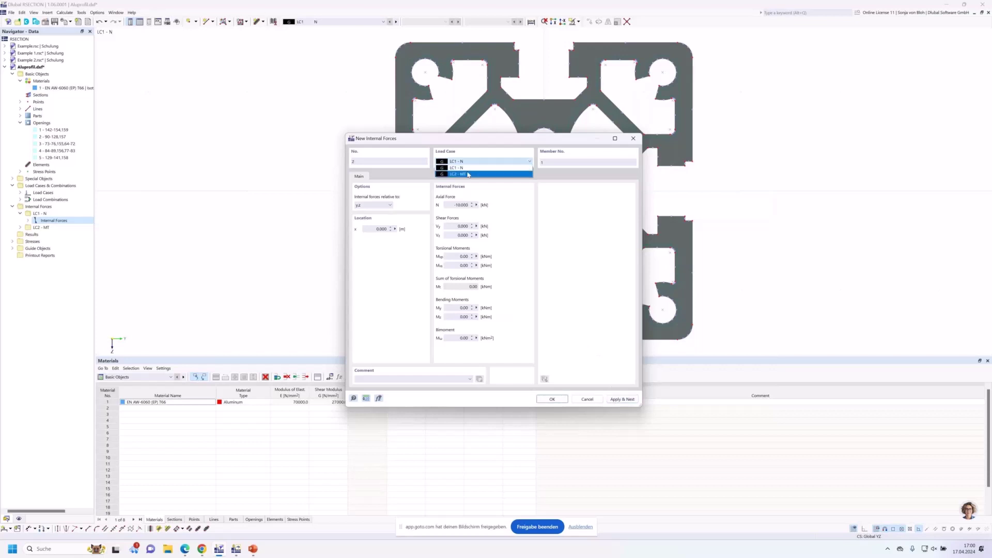
left_click(468, 175)
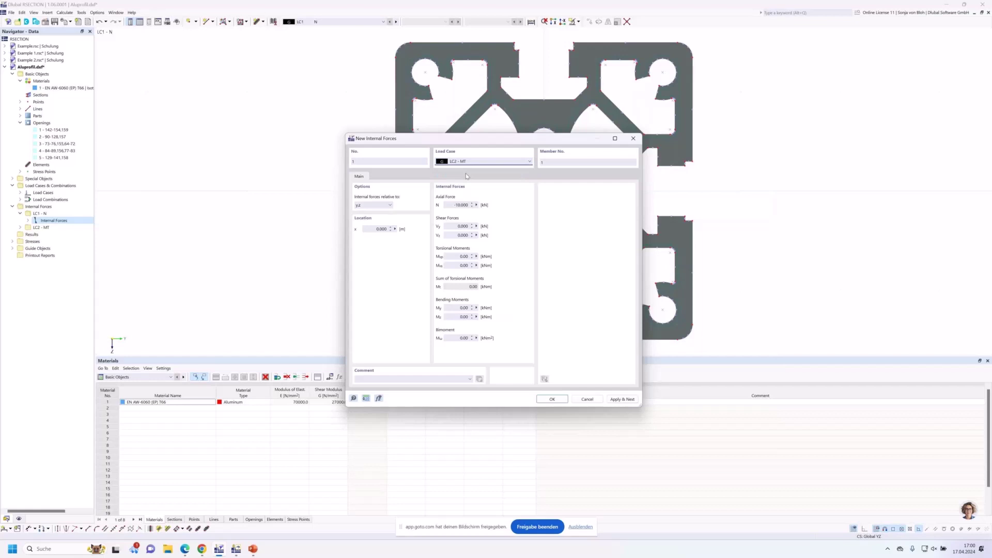
double_click(462, 206)
type("0")
double_click(450, 256)
type("0,3")
left_click(552, 400)
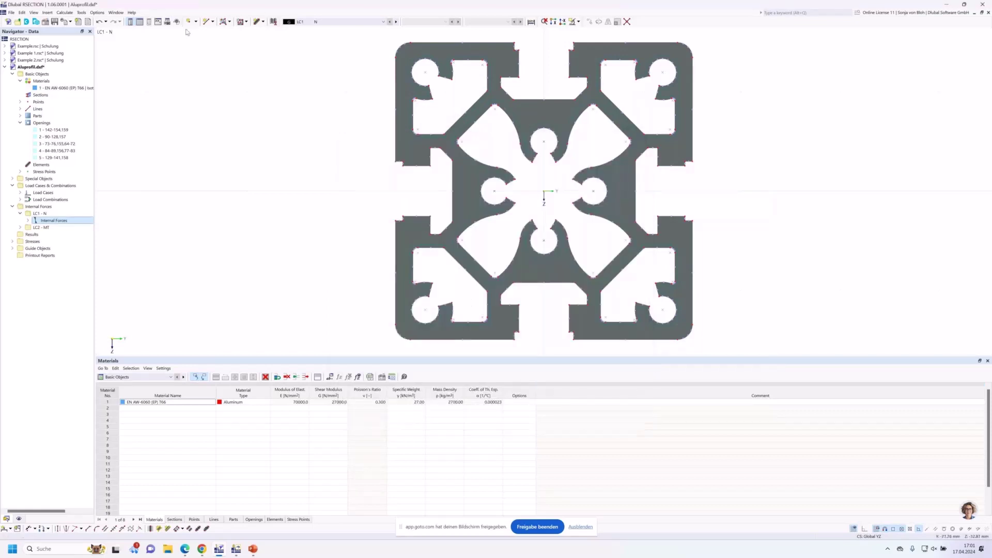
Calculate the section and display the von Mises equivalent stresses for load combination CO1
left_click(64, 12)
left_click(73, 21)
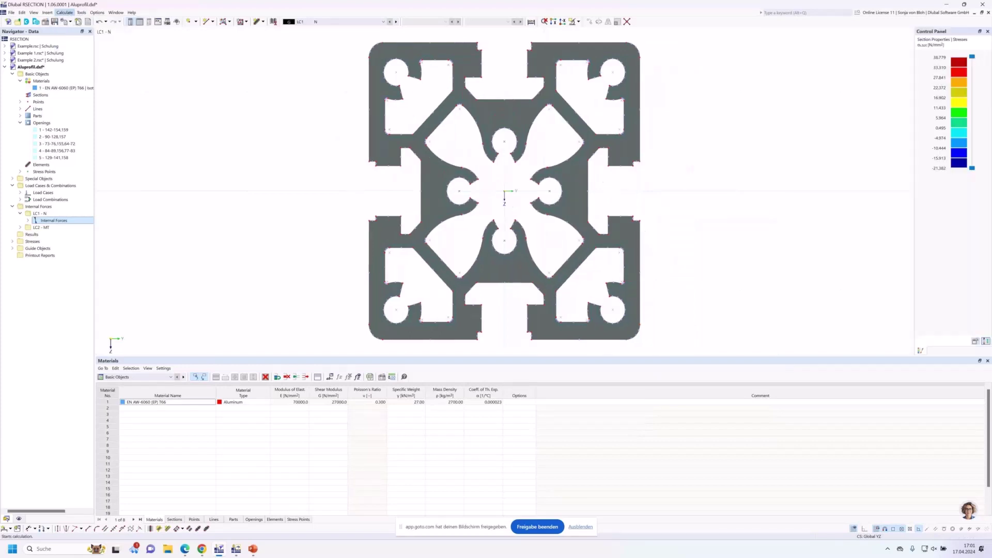
left_click(383, 22)
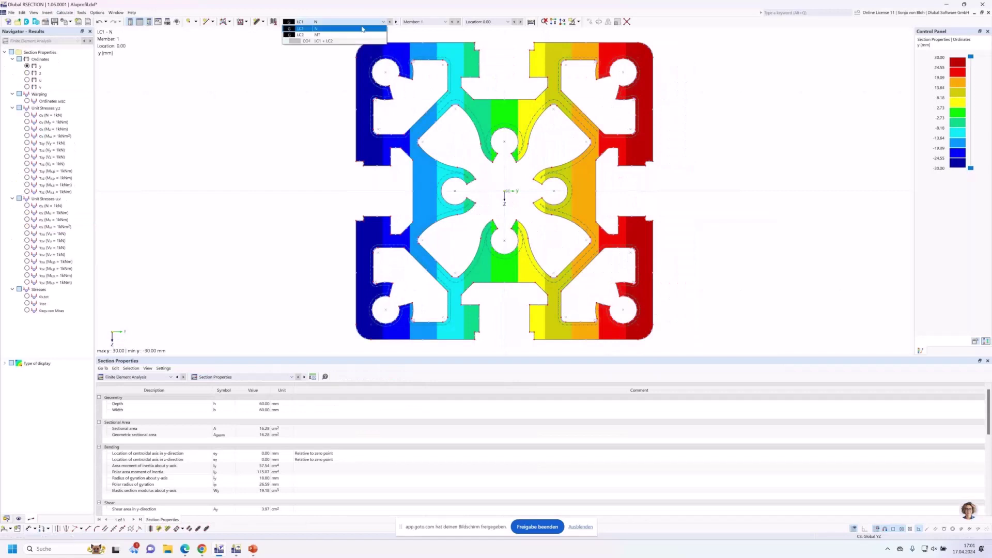
left_click(316, 43)
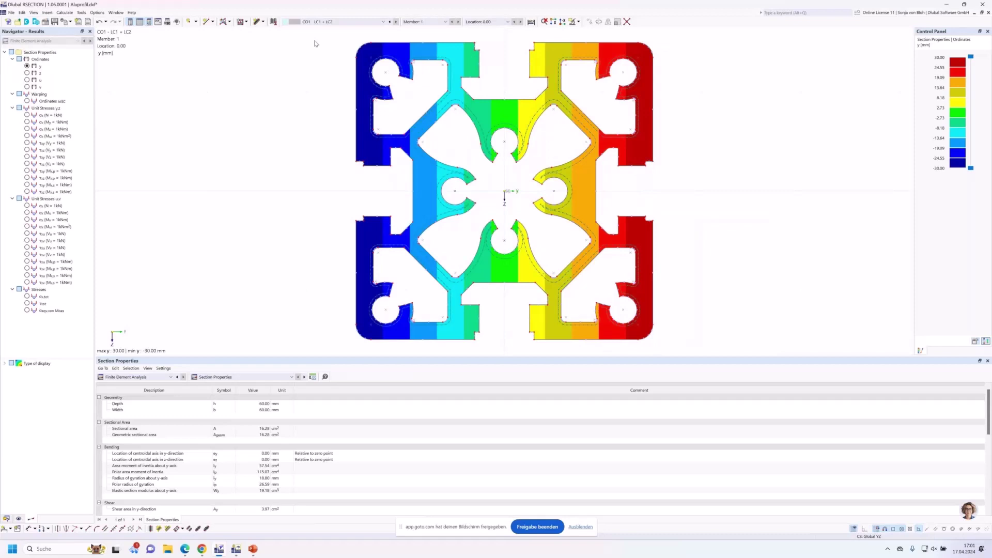
left_click(28, 311)
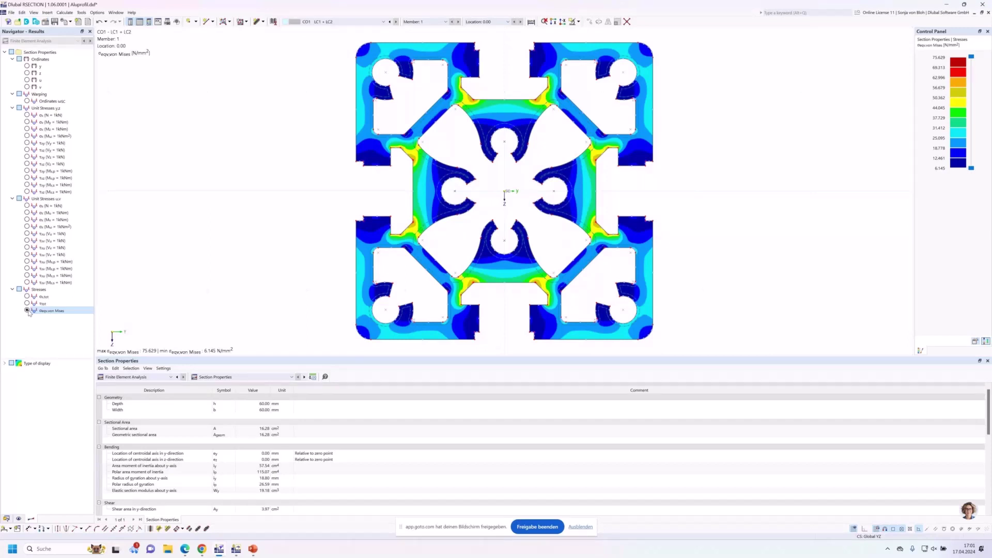
Create a printout report that leaves out the unit normal and unit shear stresses, then save and show it
left_click(6, 518)
right_click(39, 256)
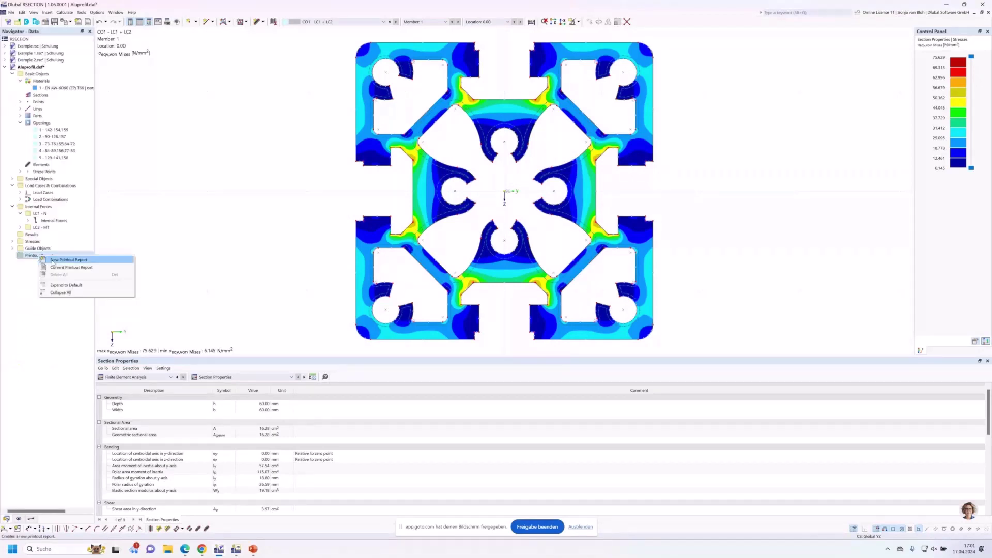
left_click(67, 260)
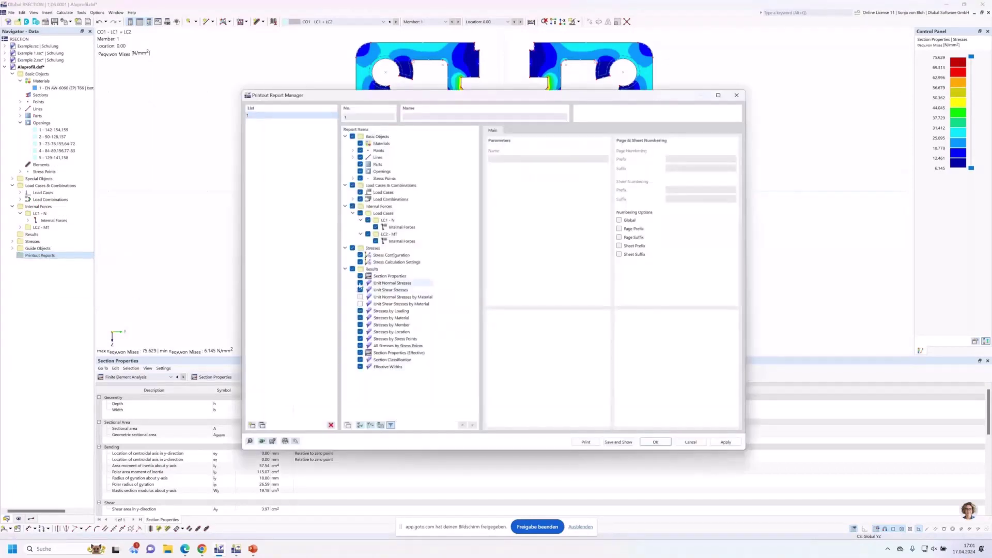
left_click(360, 284)
left_click(360, 289)
left_click(615, 443)
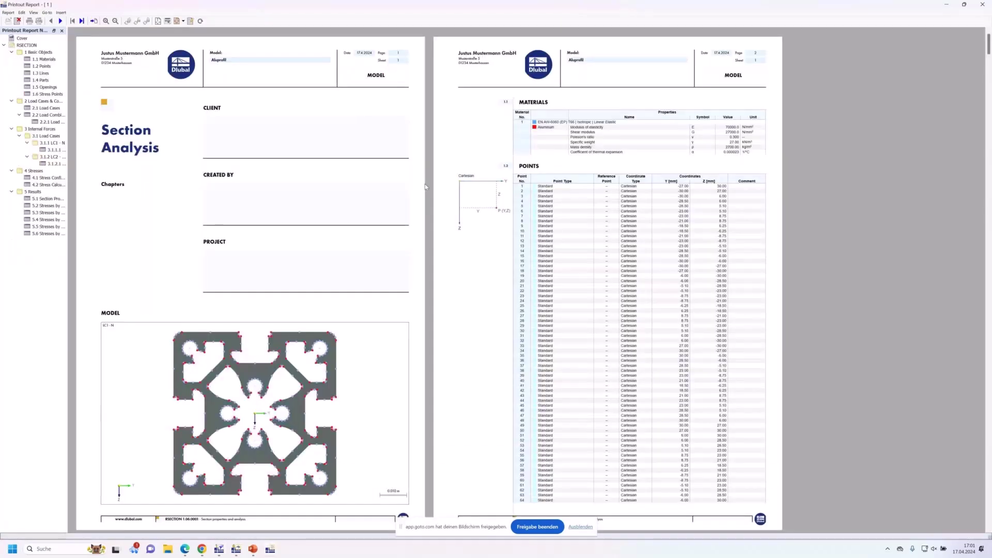
Add the CO1 von Mises stress graphic to the printout report, view its page there and close the report
left_click(946, 5)
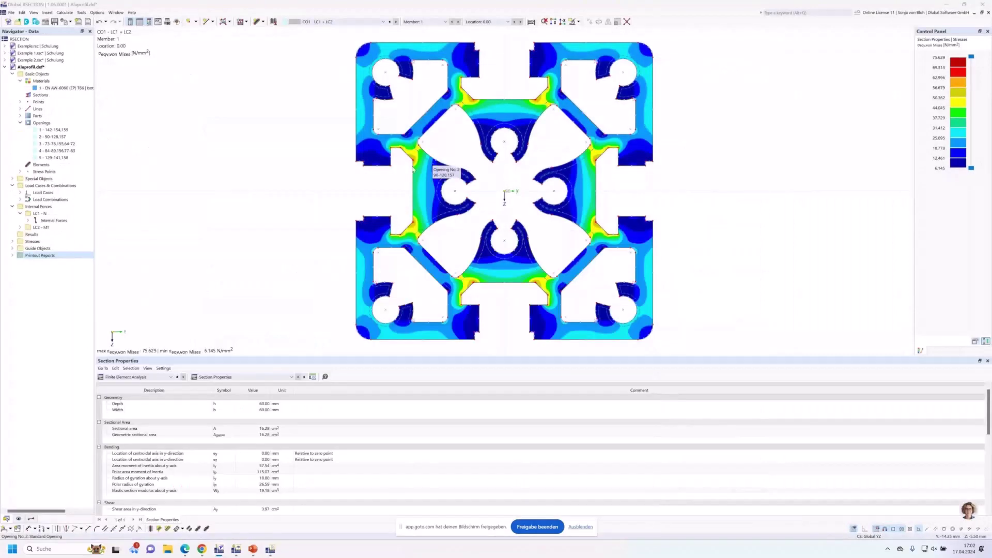
left_click(69, 22)
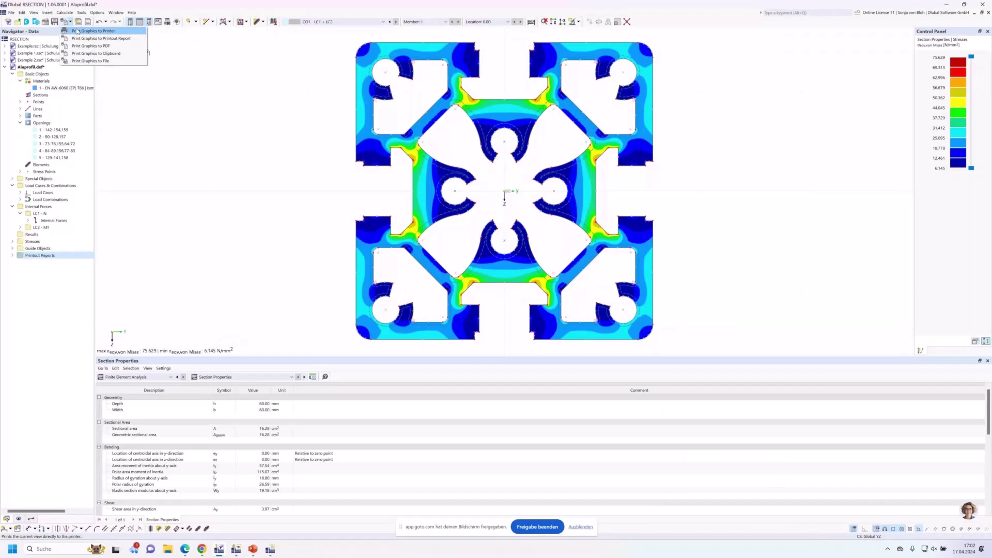
left_click(78, 39)
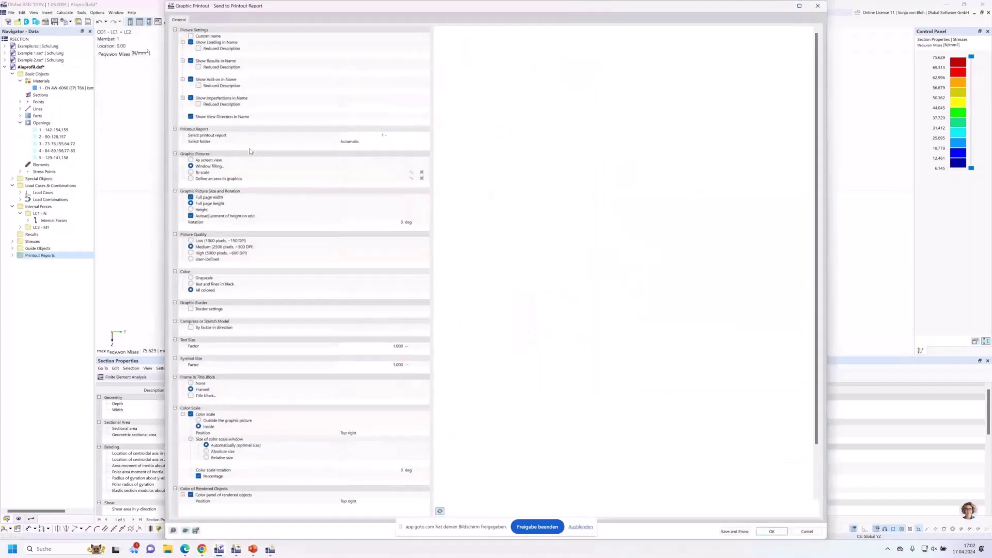
left_click(732, 533)
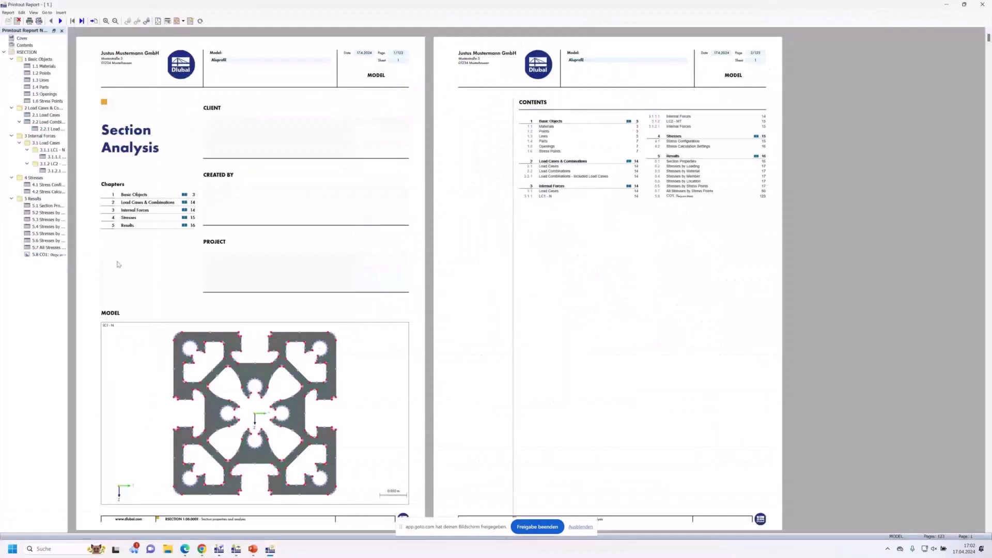
left_click(47, 254)
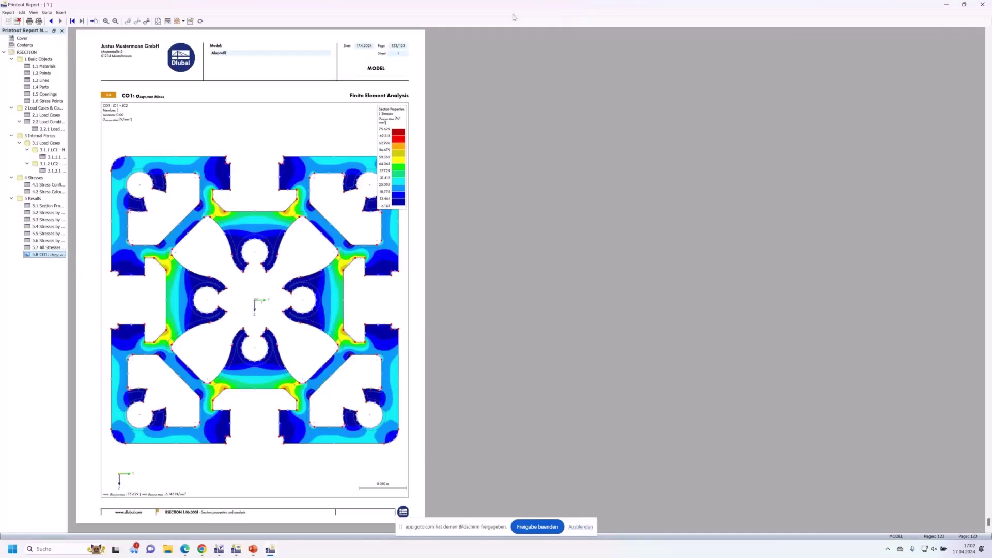
left_click(985, 7)
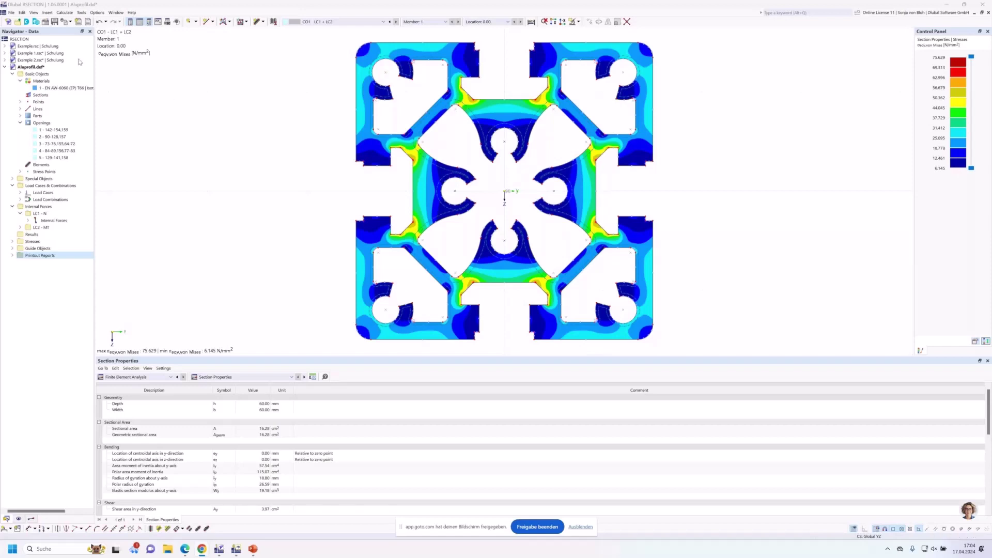
Create a new model named Example 4 in the Schulung series with the Finite Element Analysis method
left_click(7, 22)
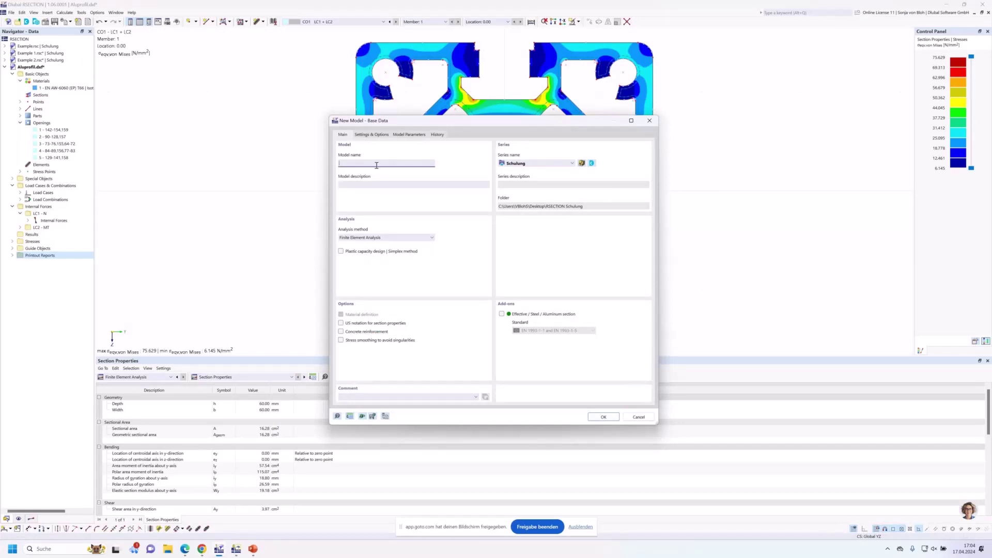
type("Example 4")
left_click(603, 416)
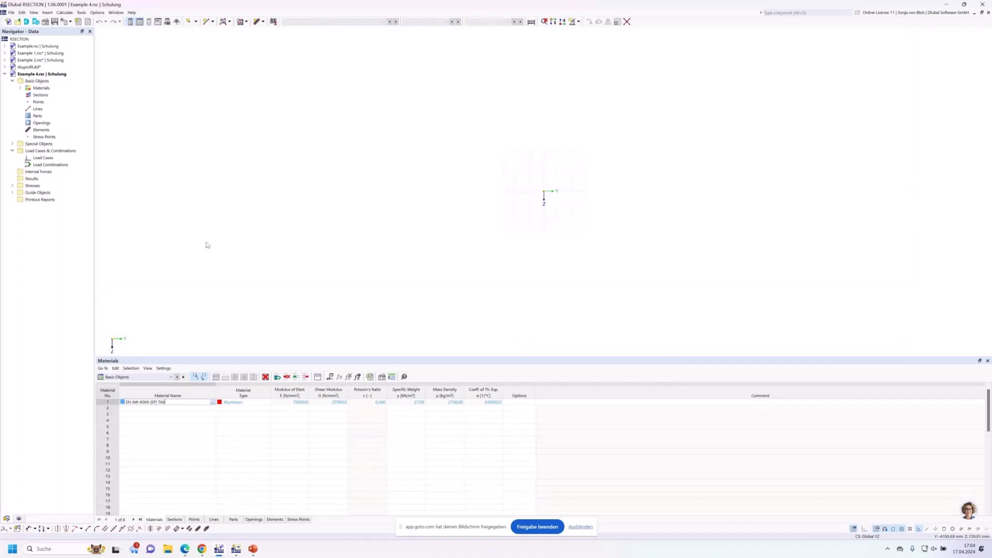
Replace material 1 with steel S235 per EN 1993-1-1:2005-05 from the material library
left_click(20, 88)
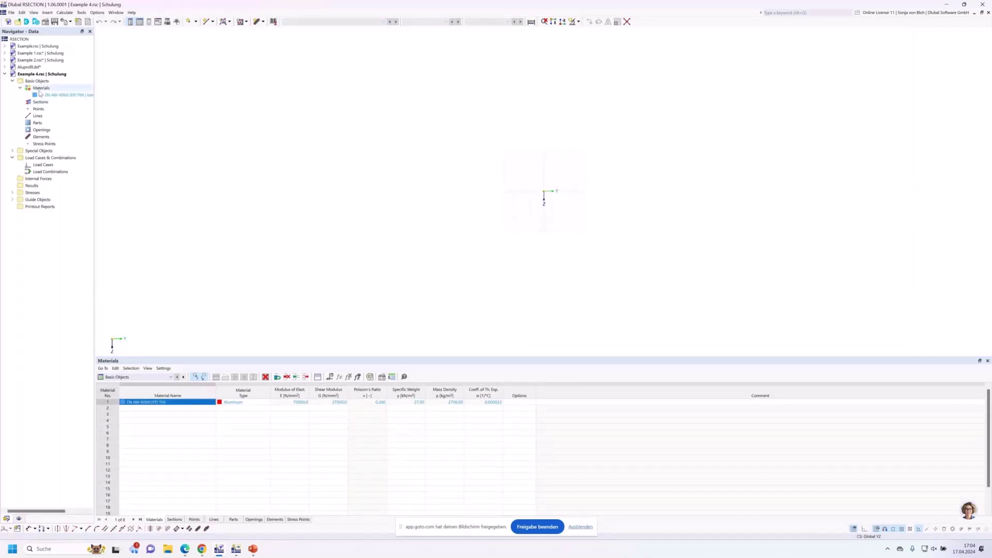
double_click(40, 95)
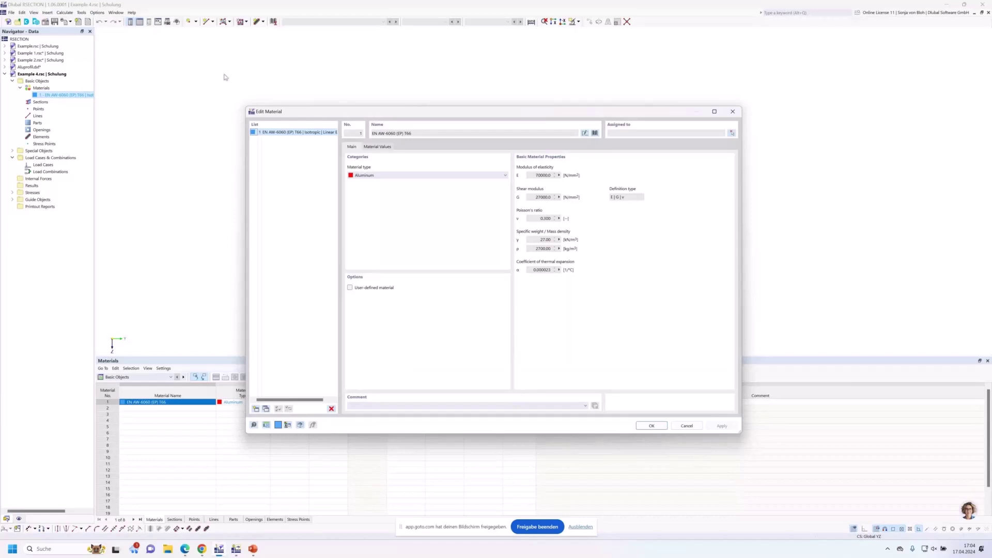
left_click(595, 133)
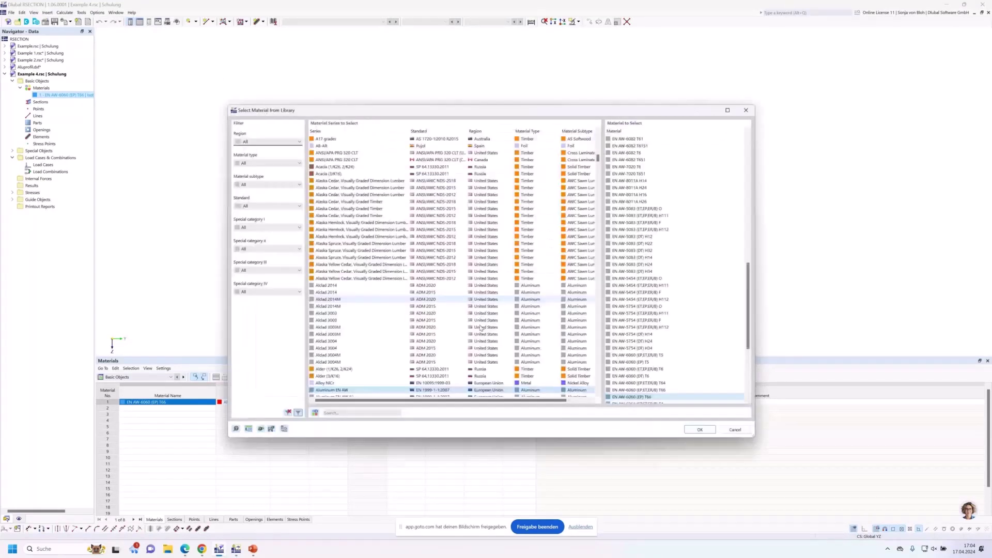
left_click(336, 412)
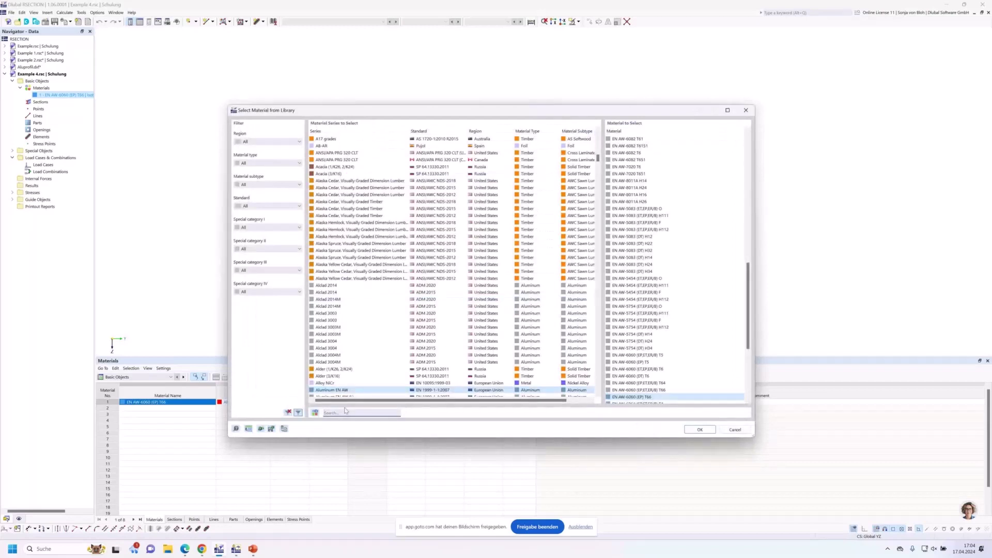
type("s235")
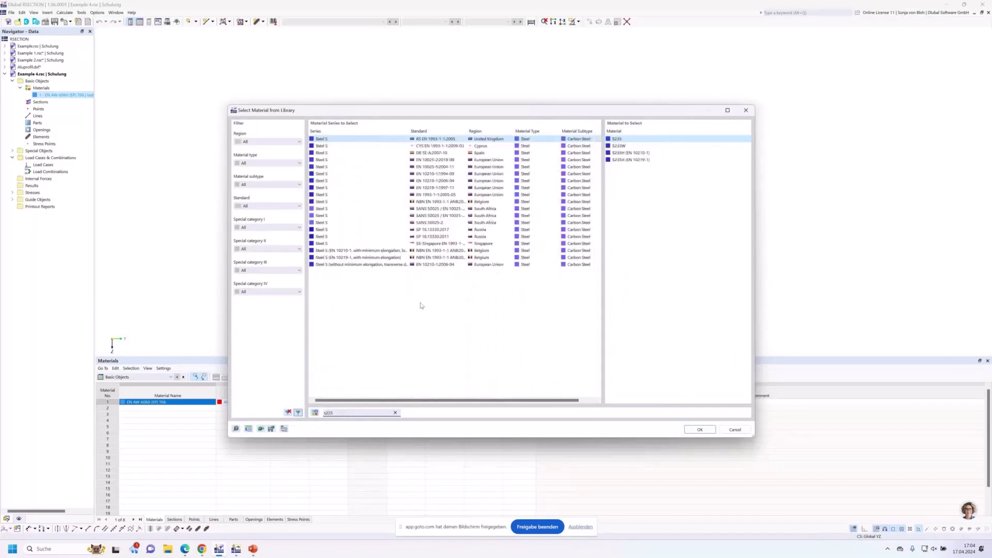
left_click(454, 195)
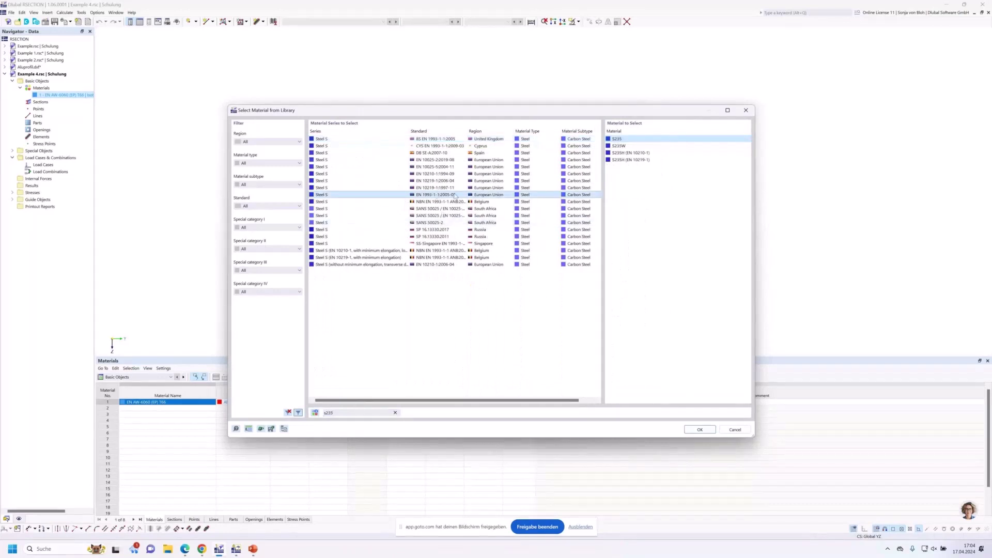
left_click(704, 432)
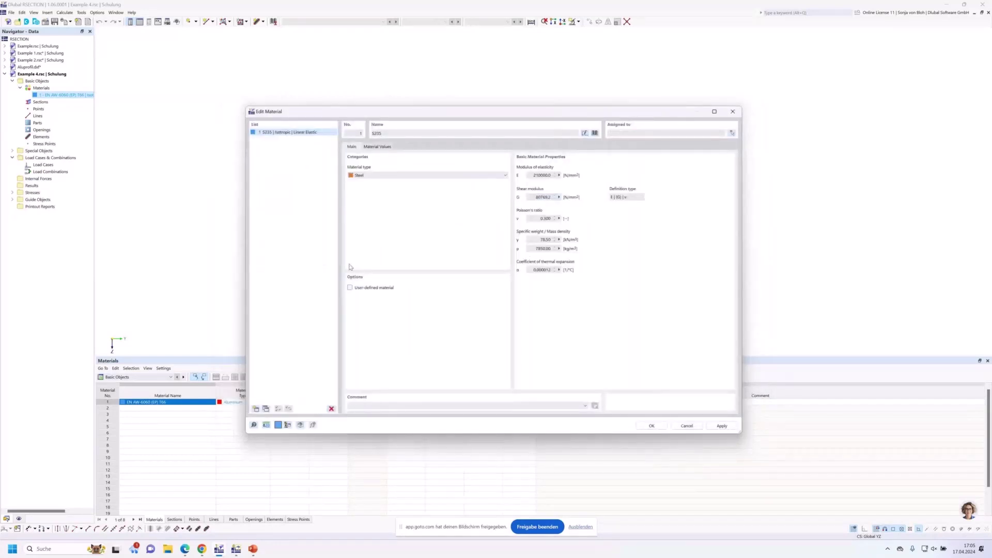
Add fiber concrete C40/50 L1/L2 per EN 1992-1-1:2004/A1:2014 as a second material and accept the materials
left_click(255, 409)
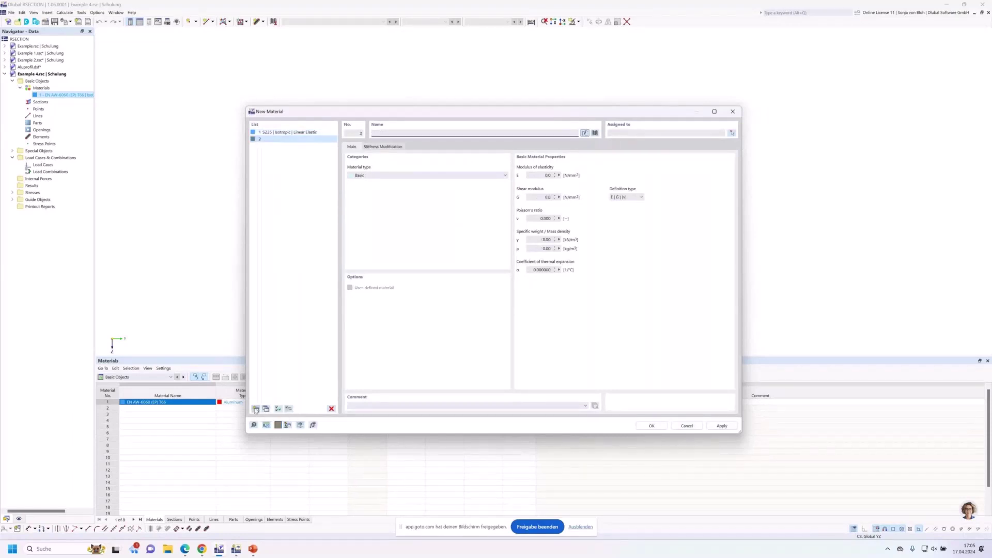
left_click(596, 134)
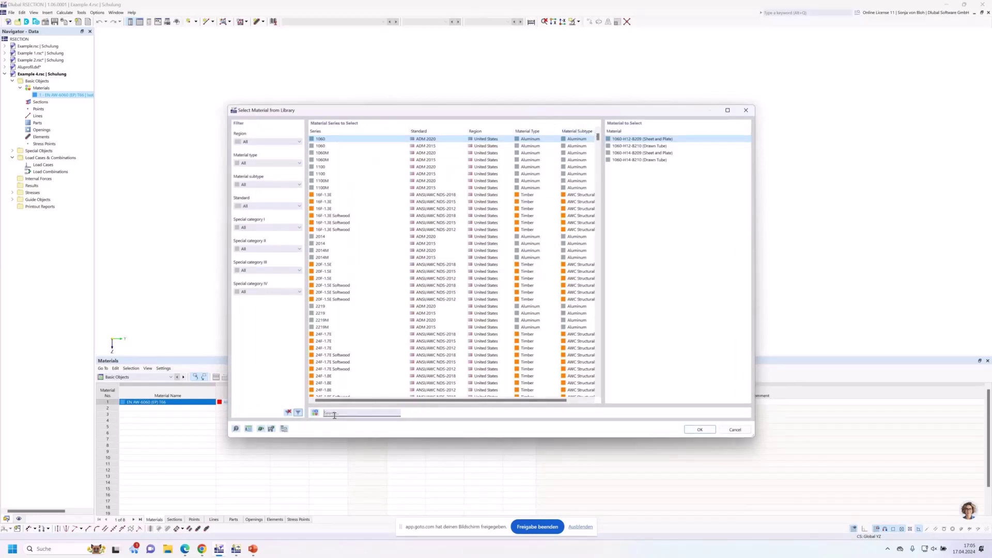
type("C4")
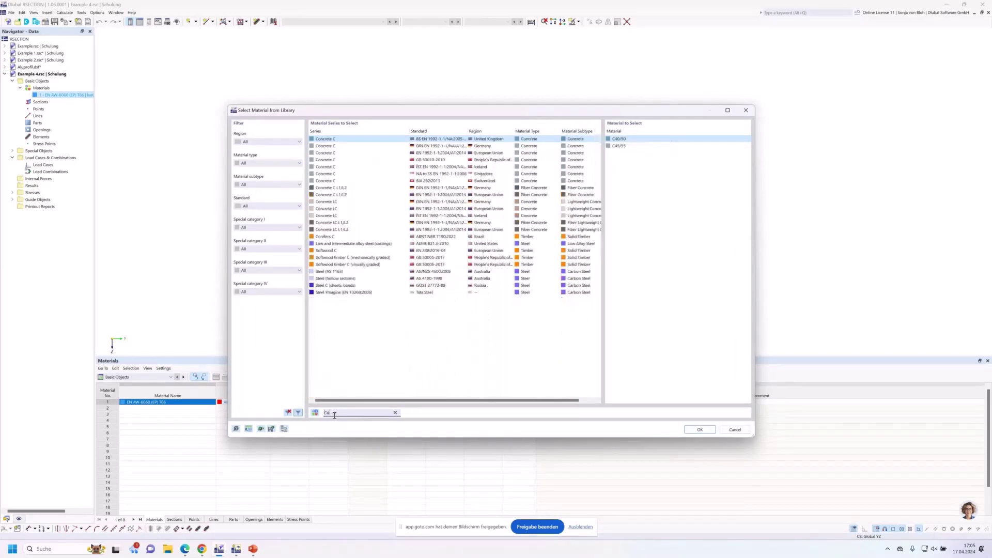
type("0")
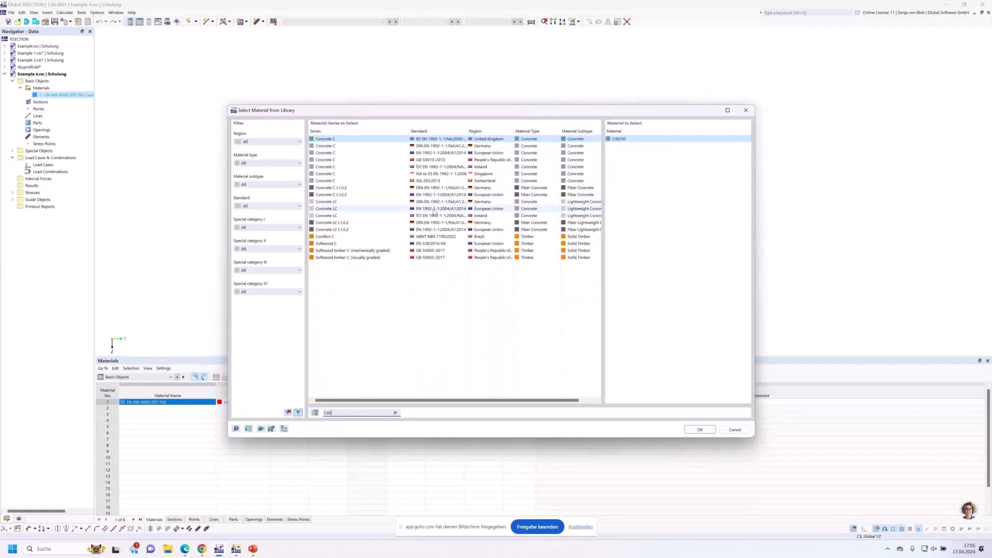
left_click(440, 194)
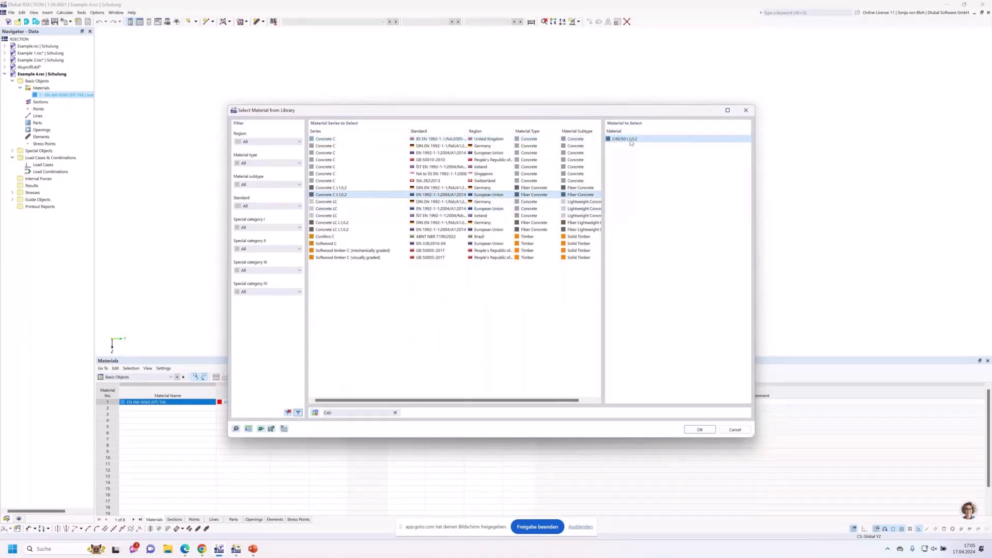
left_click(699, 429)
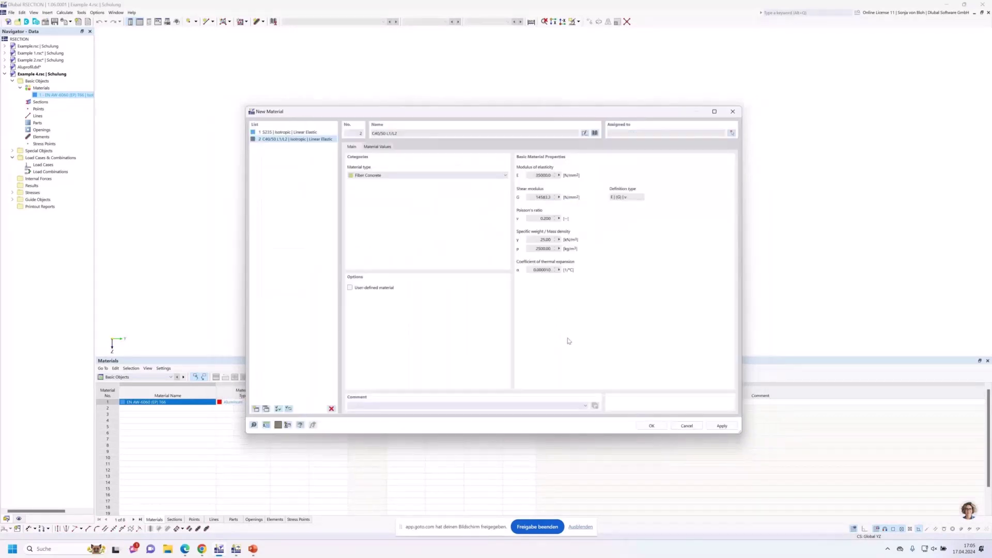
key("Return")
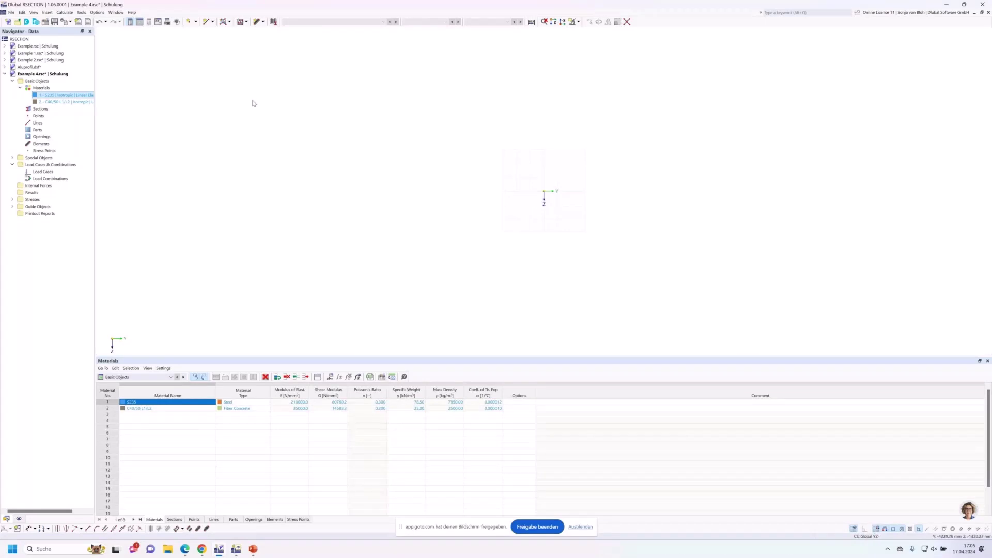
Draw a rectangular part in C40/50 L1/L2 from Y -500, Z -200 mm to Y 500, Z 0 mm
left_click(230, 22)
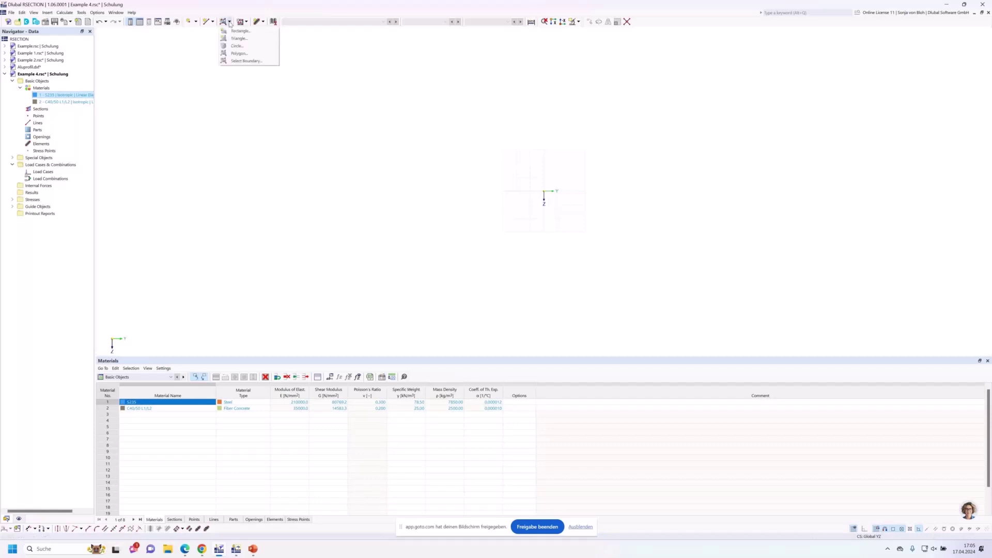
left_click(237, 32)
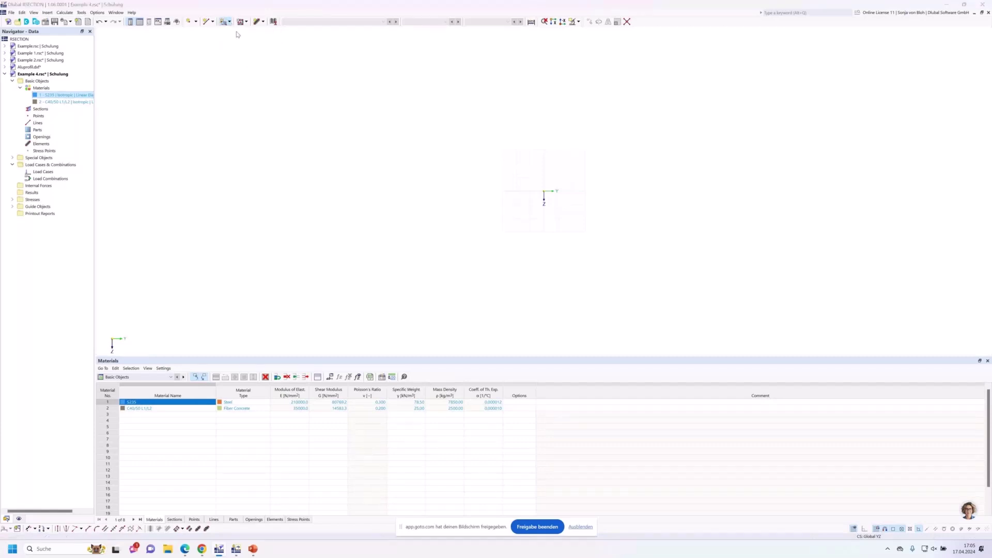
left_click(330, 200)
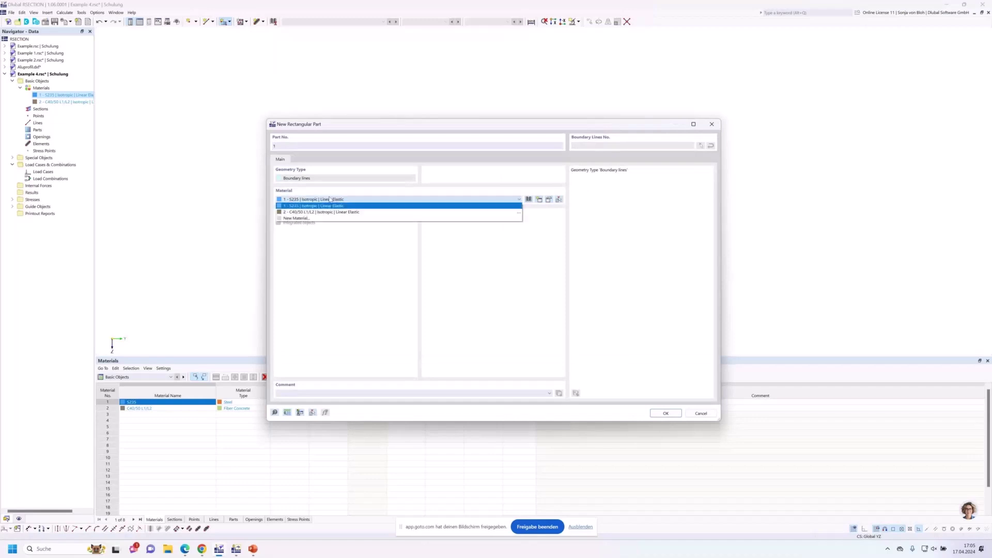
left_click(321, 212)
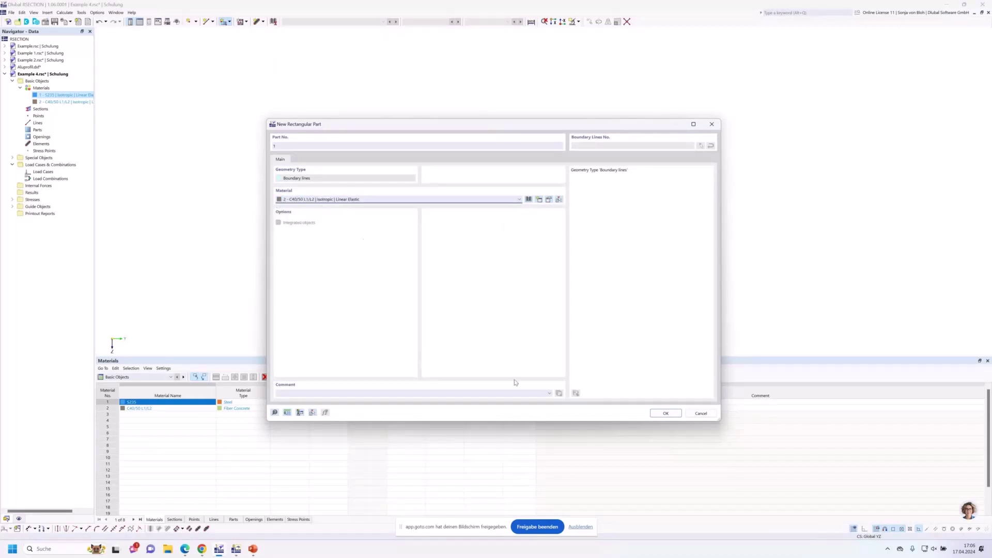
left_click(656, 414)
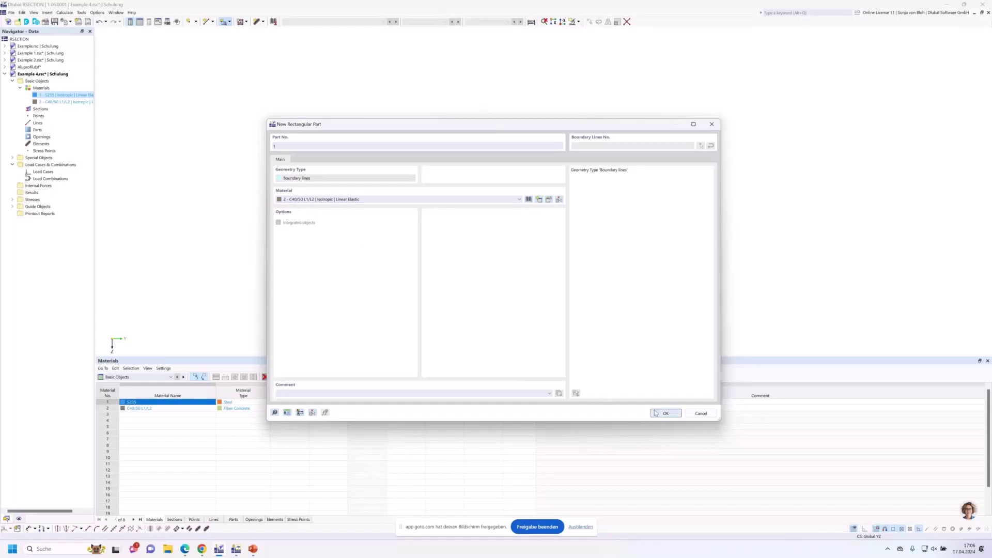
mouse_move(530, 214)
middle_mouse_down()
mouse_move(552, 271)
mouse_move(528, 270)
middle_mouse_up()
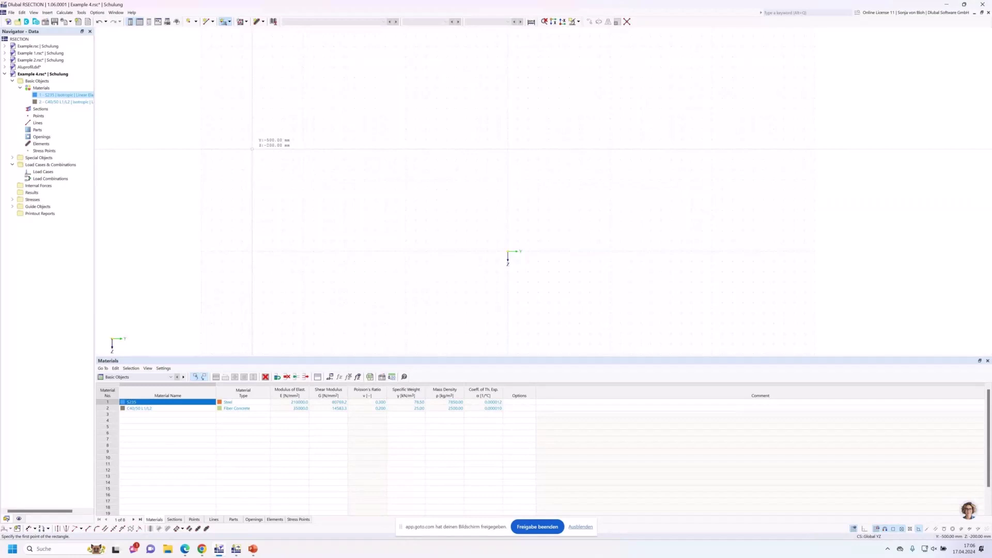
left_click(252, 150)
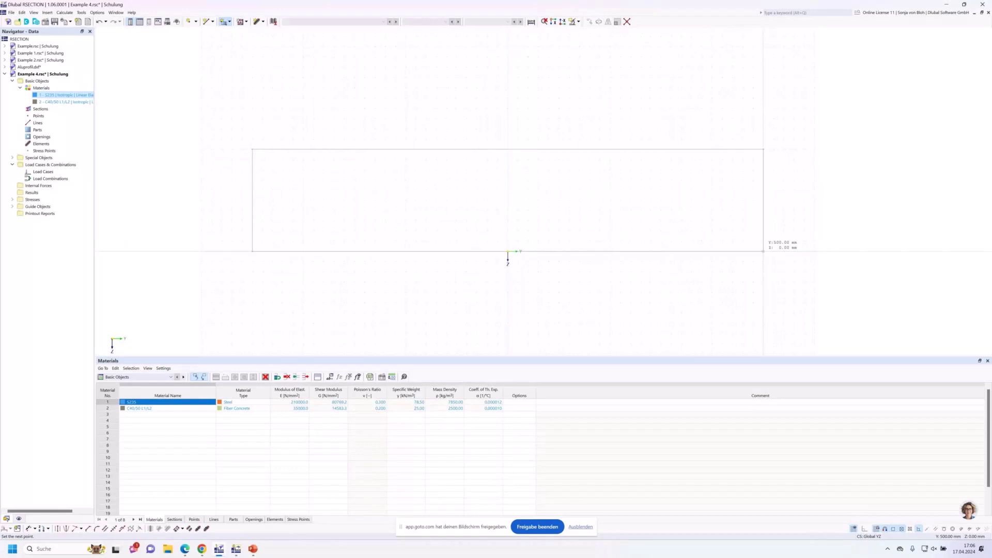
left_click(764, 252)
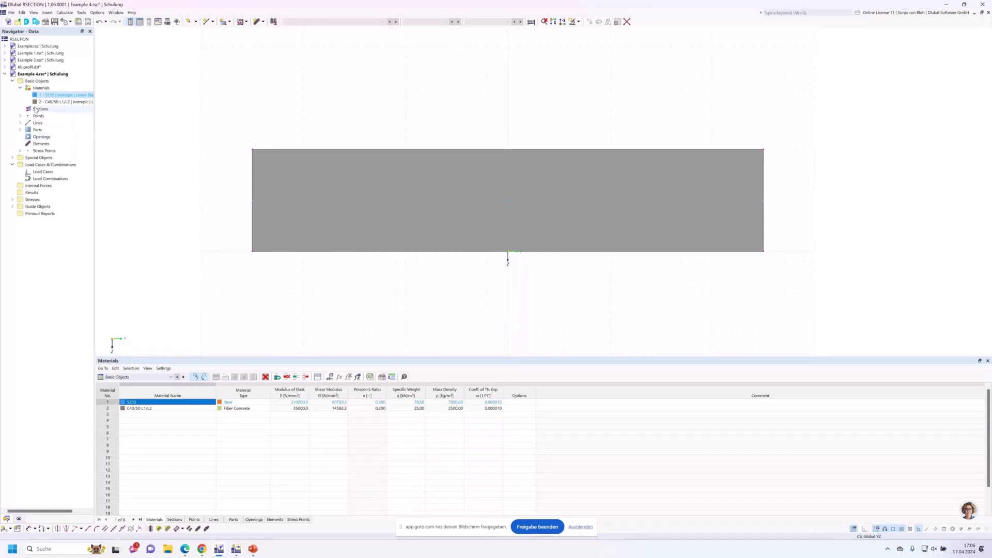
Start a new section and choose HEB 400 per DIN 1025-2:1995-11 from Ferona in S235
right_click(43, 111)
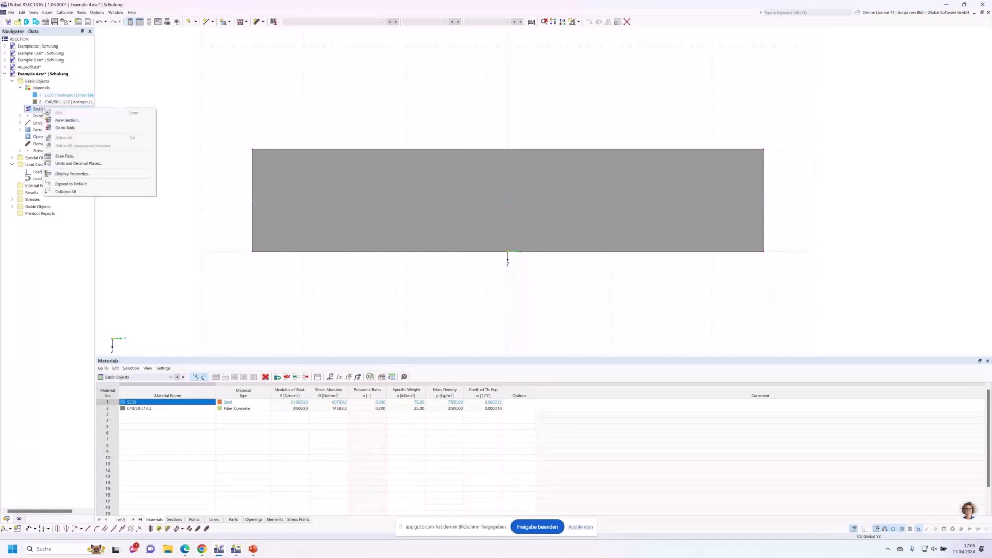
left_click(67, 120)
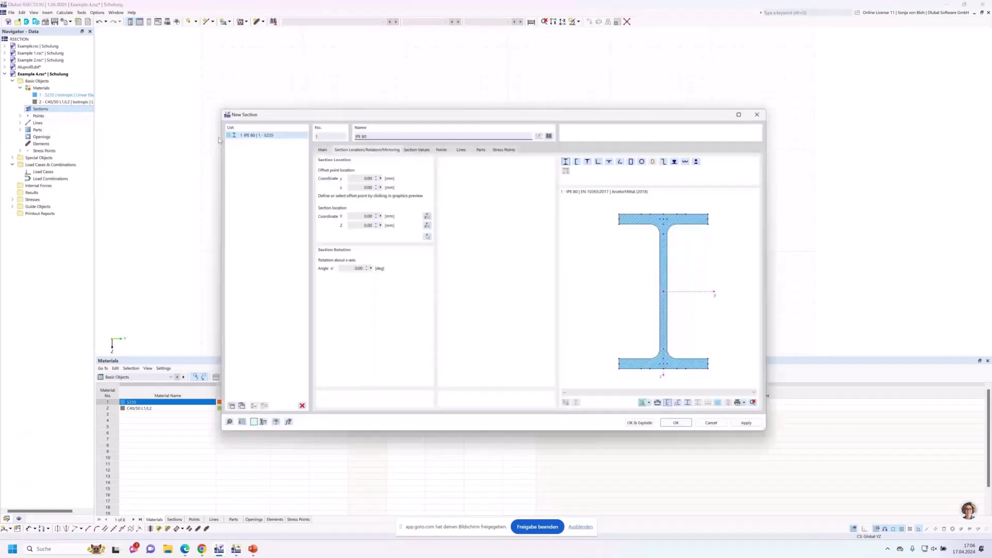
left_click(566, 162)
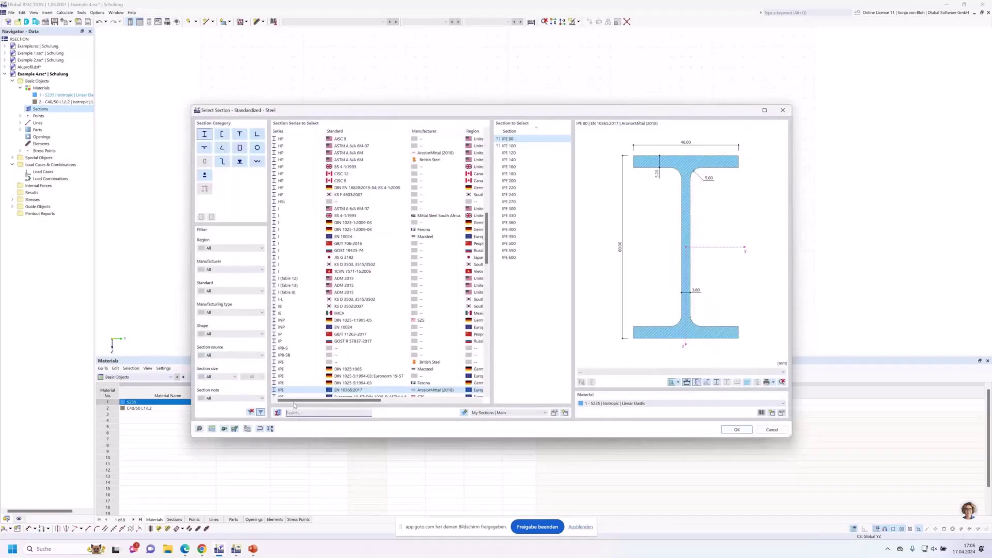
left_click(294, 412)
type("HEB 4")
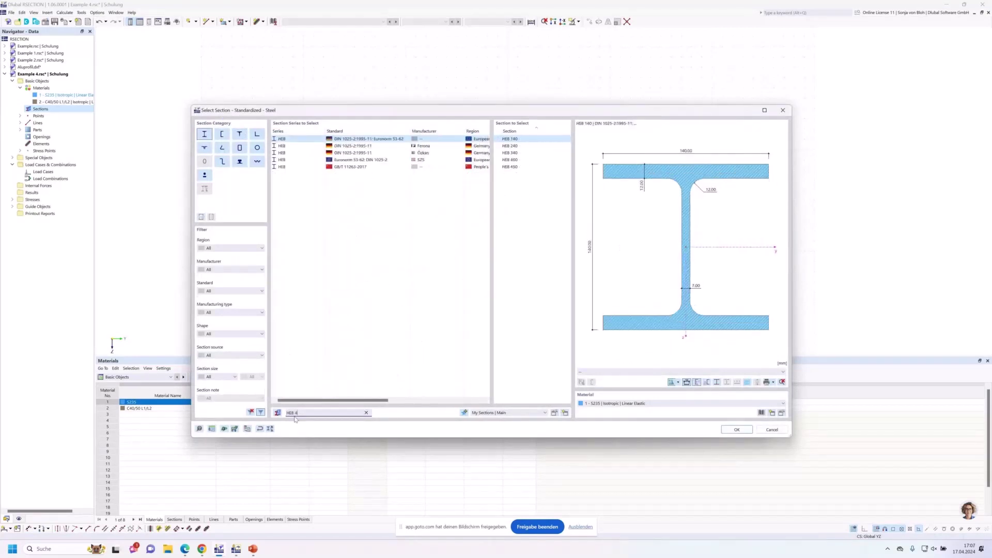
type("00")
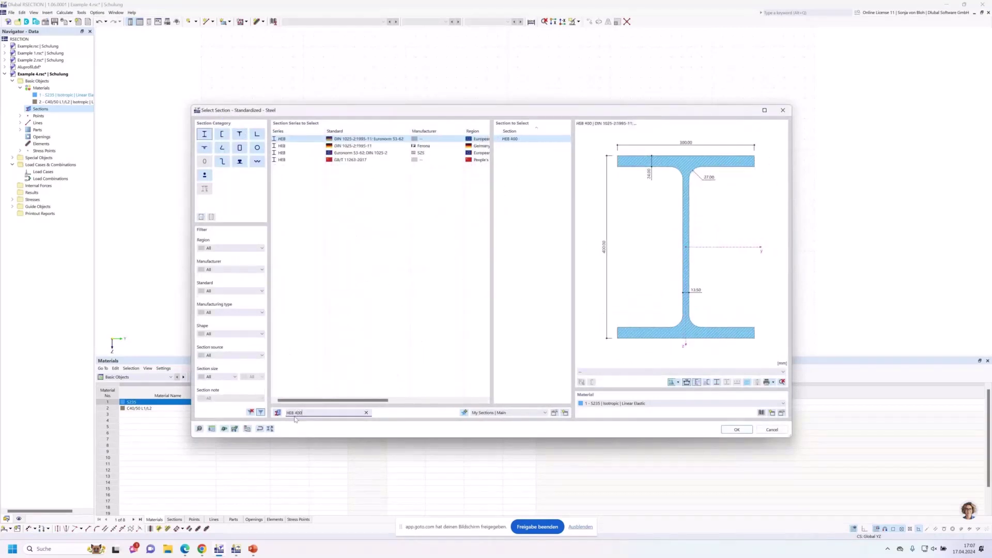
left_click(439, 146)
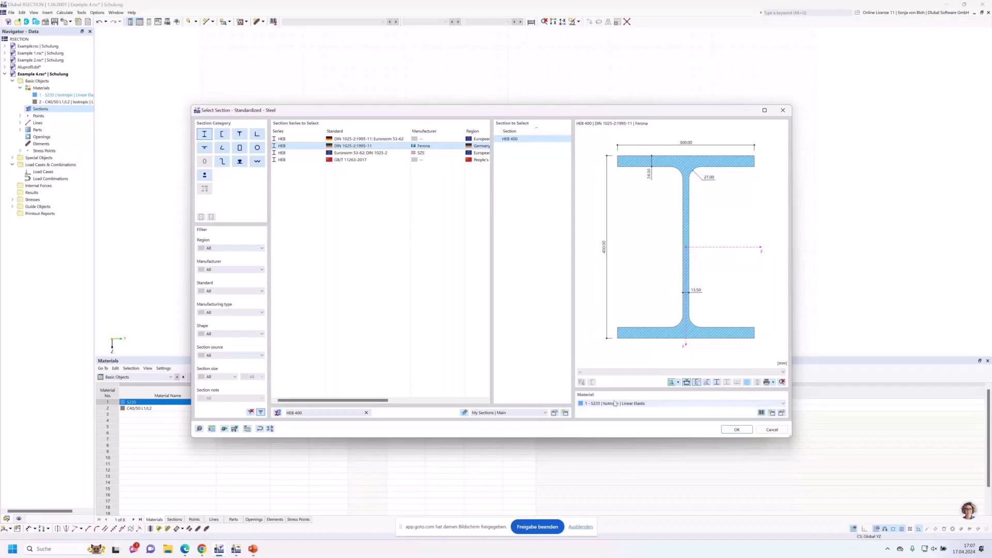
left_click(735, 430)
Set the HEB 400's offset point at its upper flange's top midpoint and place the section at the origin beneath the concrete part
scroll(673, 226, "up", 2)
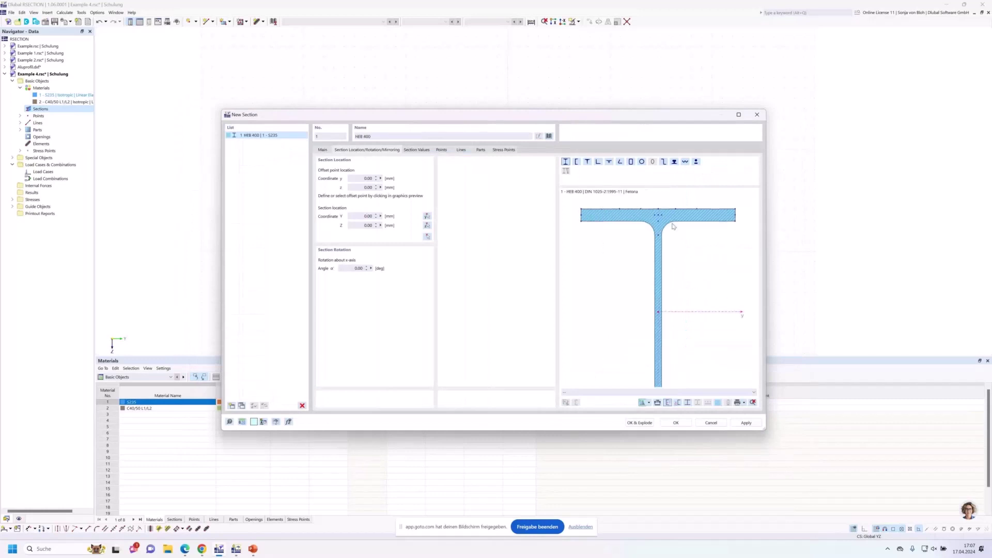
scroll(673, 226, "up", 2)
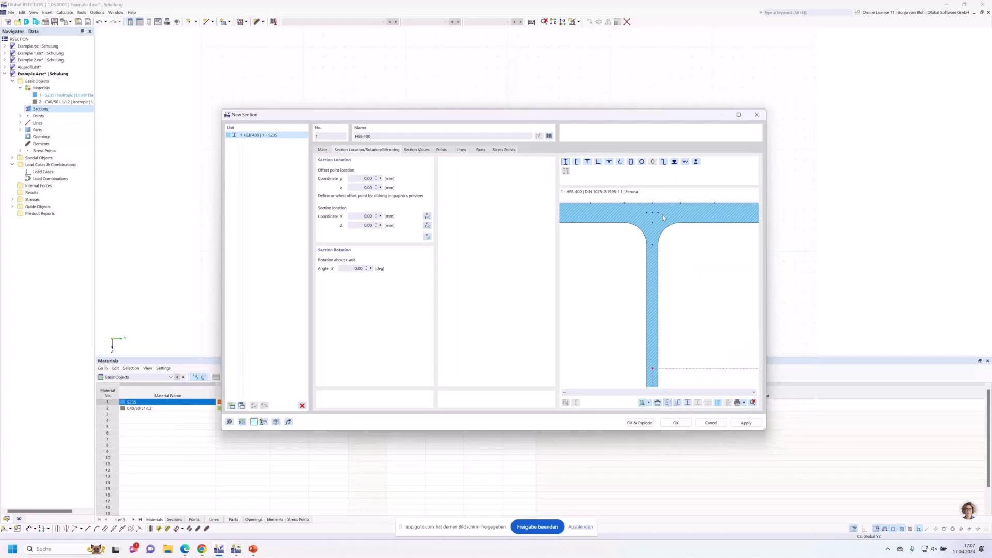
left_click(652, 203)
left_click(427, 237)
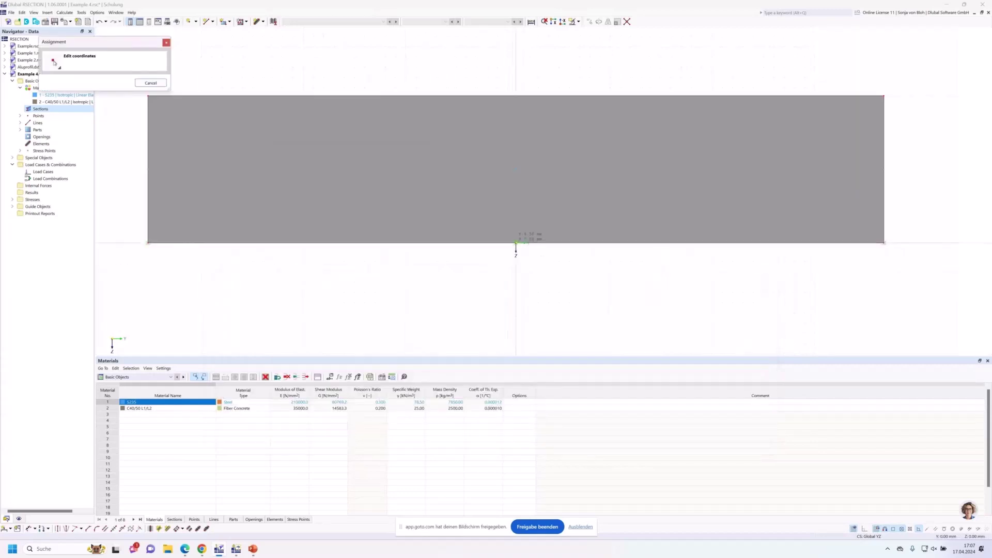
left_click(516, 242)
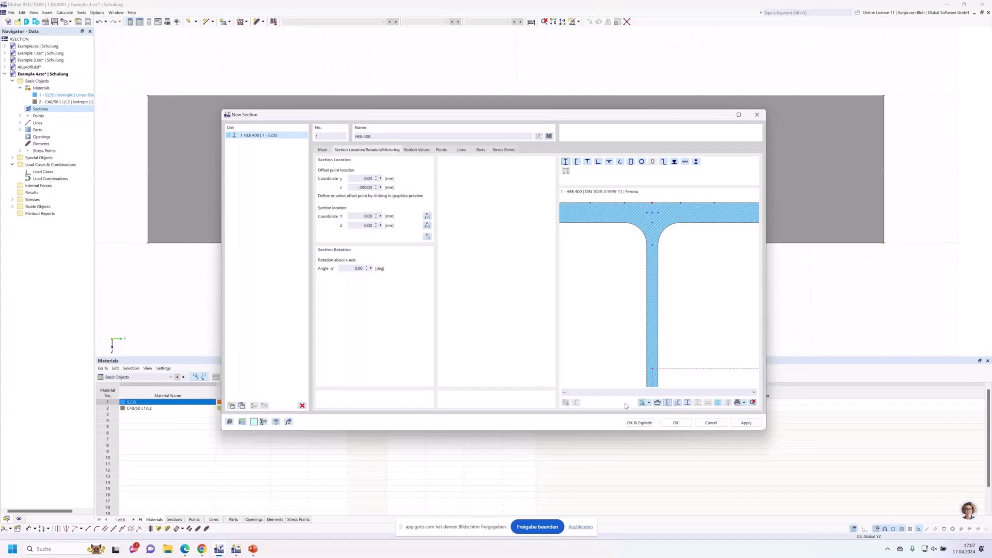
left_click(677, 423)
scroll(480, 193, "down", 2)
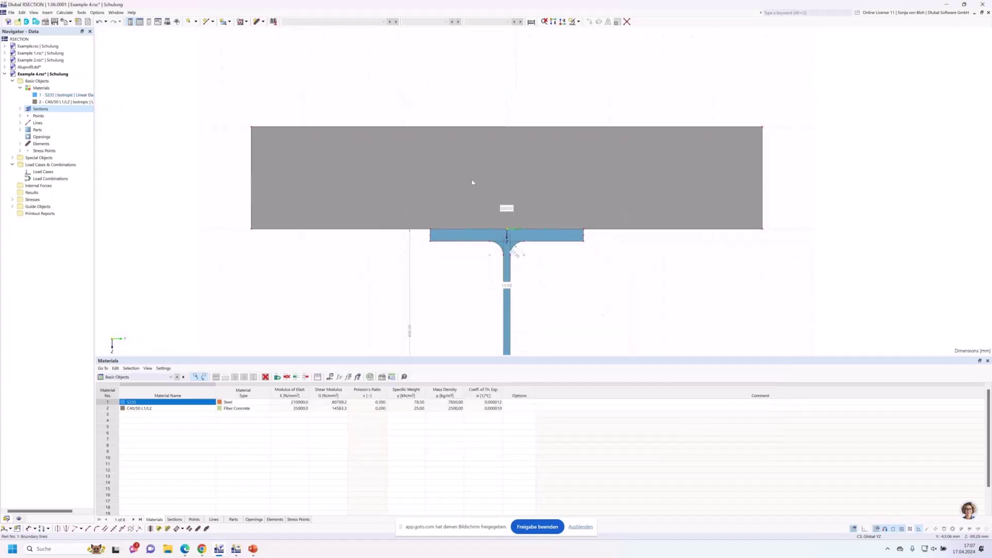
scroll(472, 181, "down", 4)
middle_click_drag(446, 223, 390, 162)
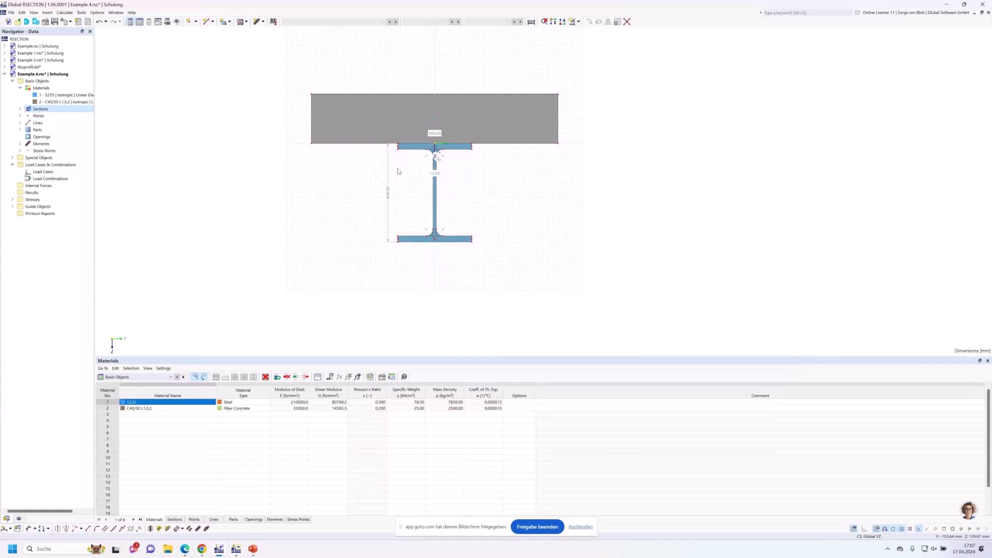
Create a permanent load case named M for the composite section
right_click(54, 173)
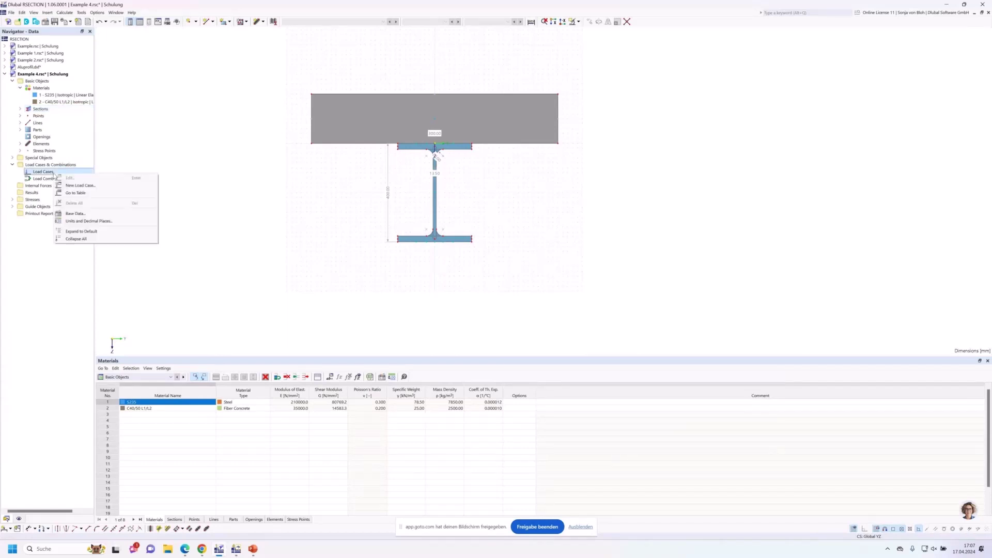
left_click(86, 187)
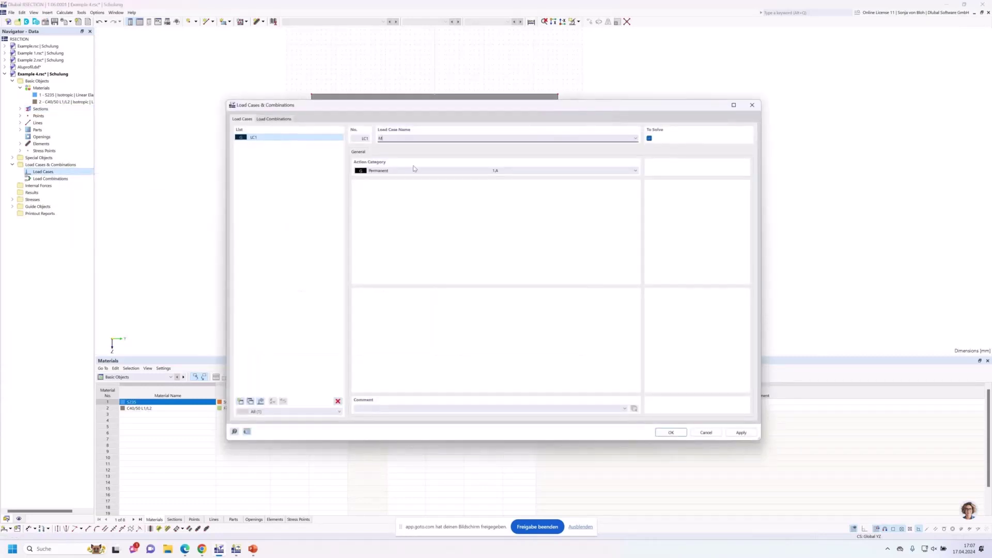
left_click(677, 435)
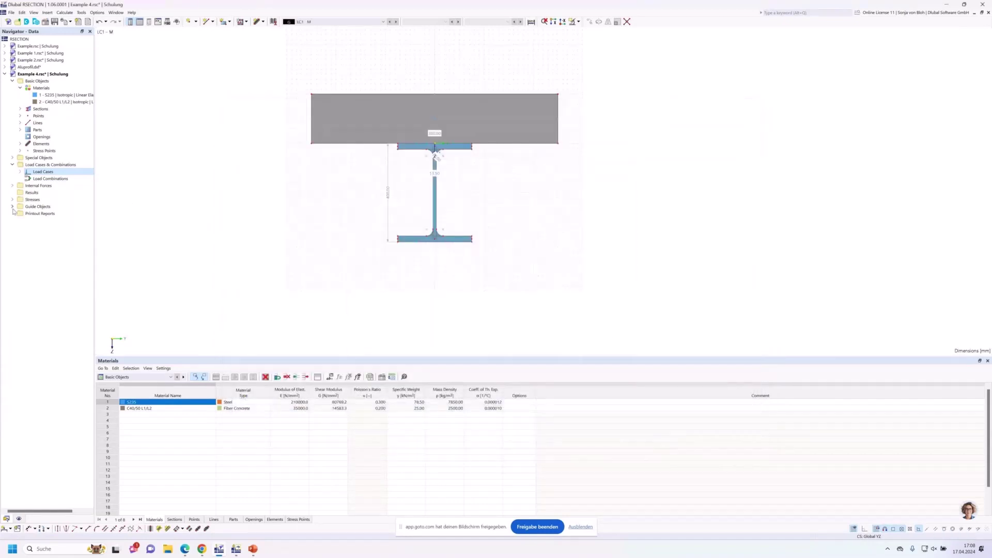
Add internal forces to load case M with a bending moment My of 100 kNm
left_click(13, 186)
left_click(20, 193)
left_click(59, 200)
double_click(62, 201)
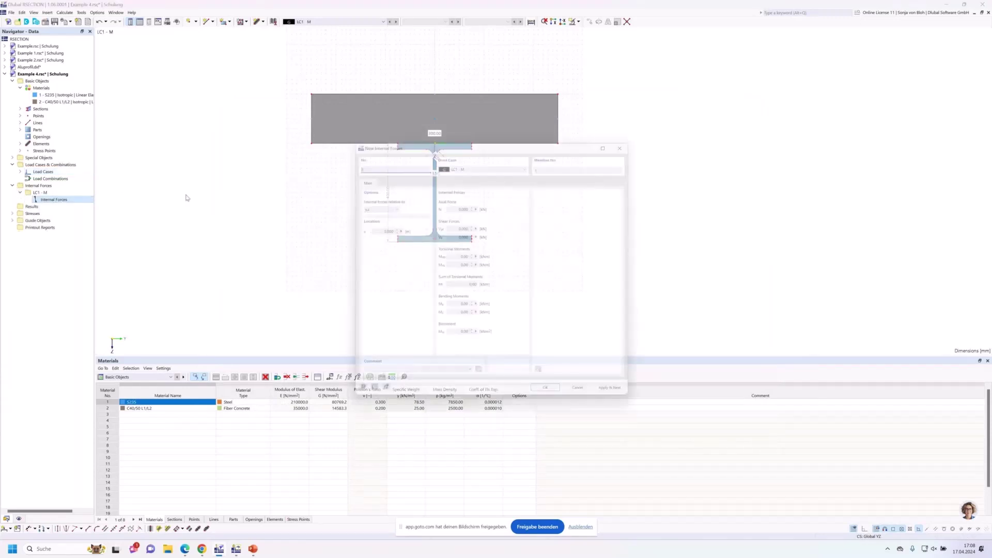
left_click(465, 308)
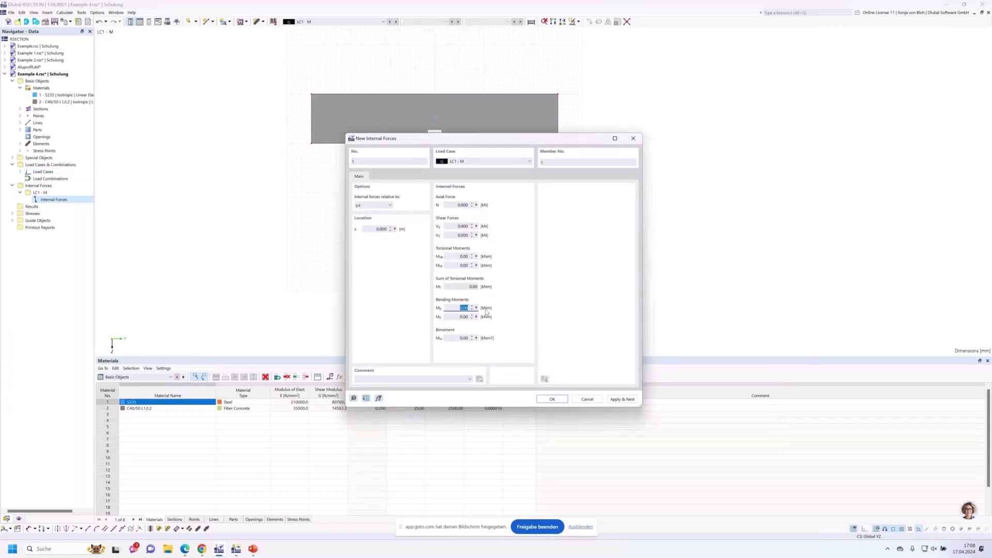
type("100")
left_click(552, 399)
Calculate the section, display the equivalent von Mises stresses and save the model
left_click(77, 22)
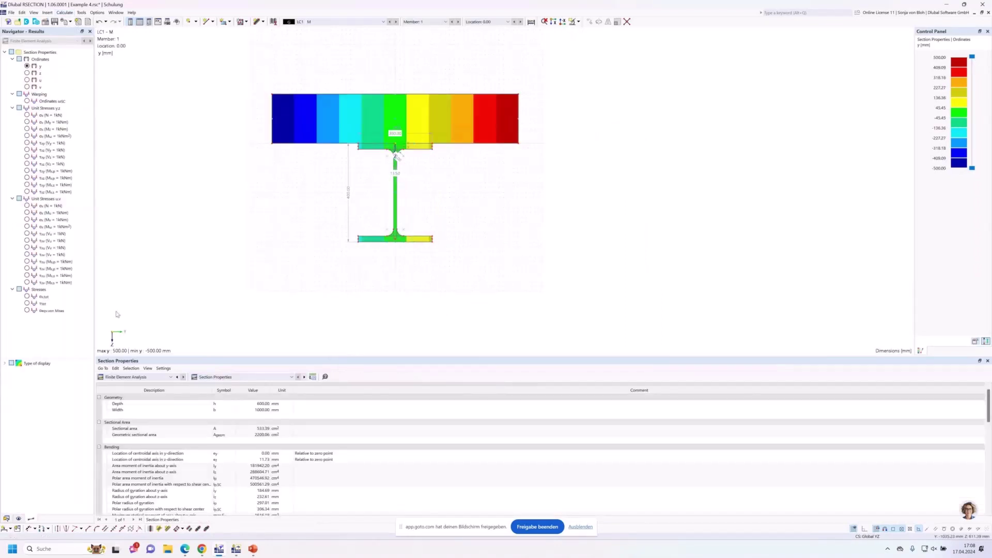
left_click(52, 310)
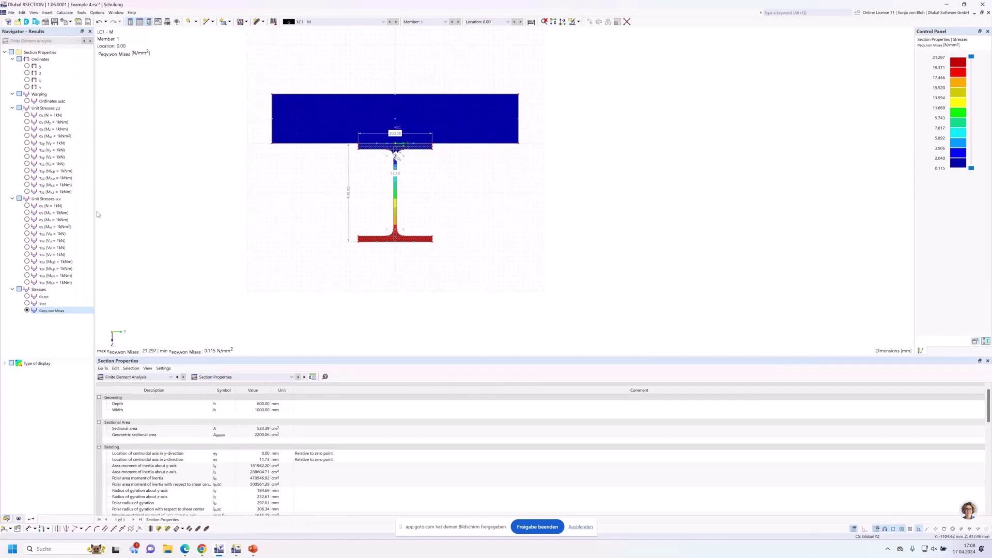
left_click(56, 22)
Switch to RFEM, start a new section and open the RSECTION models as its source
key("alt+Tab")
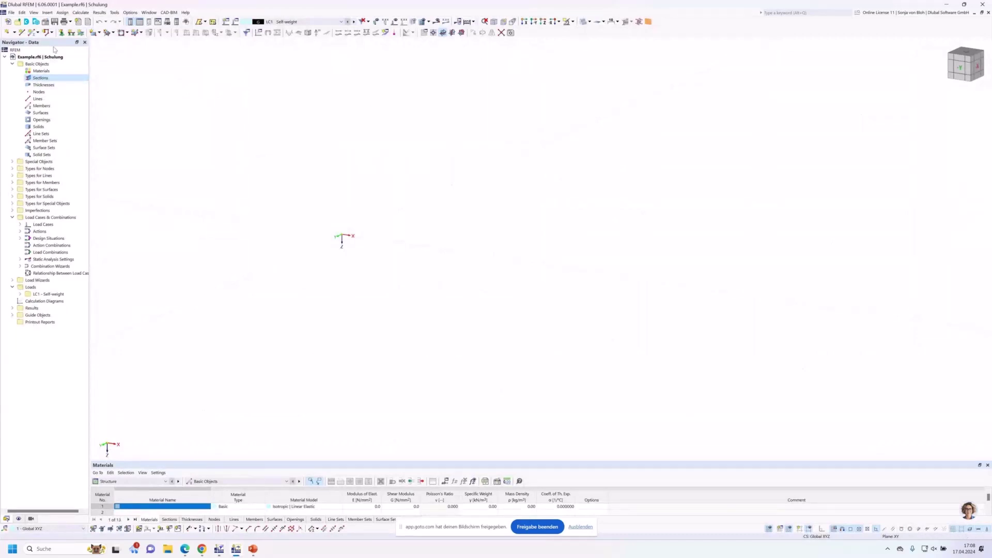
right_click(41, 80)
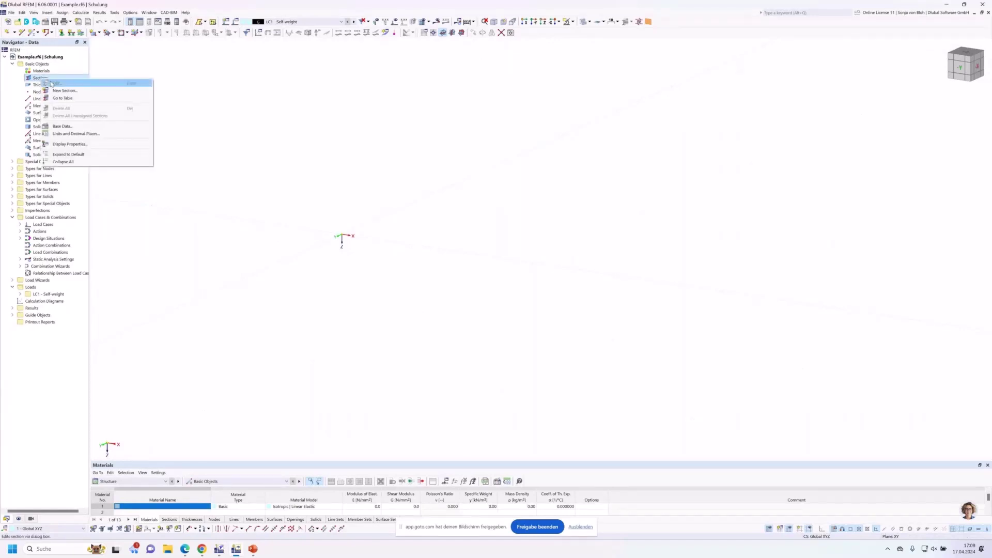
left_click(59, 91)
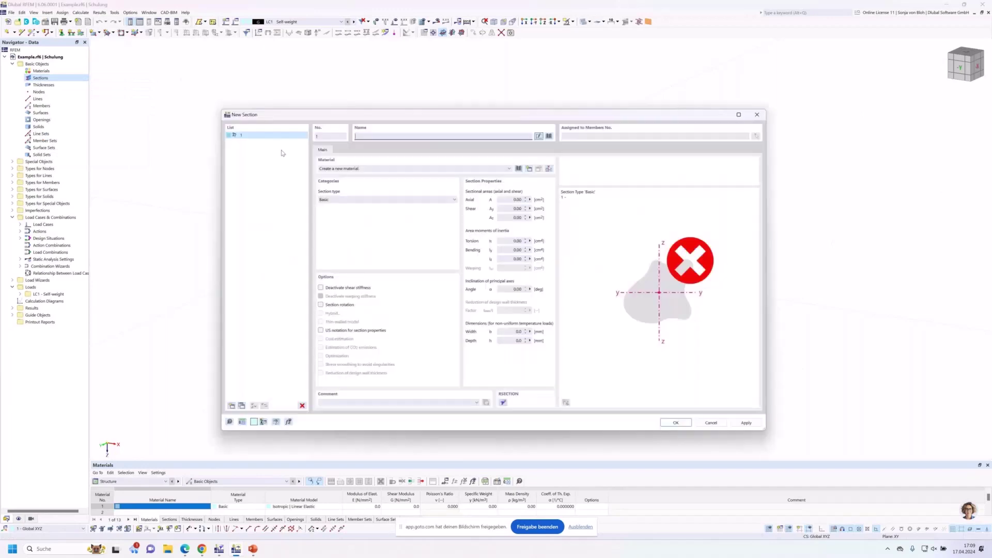
left_click(551, 137)
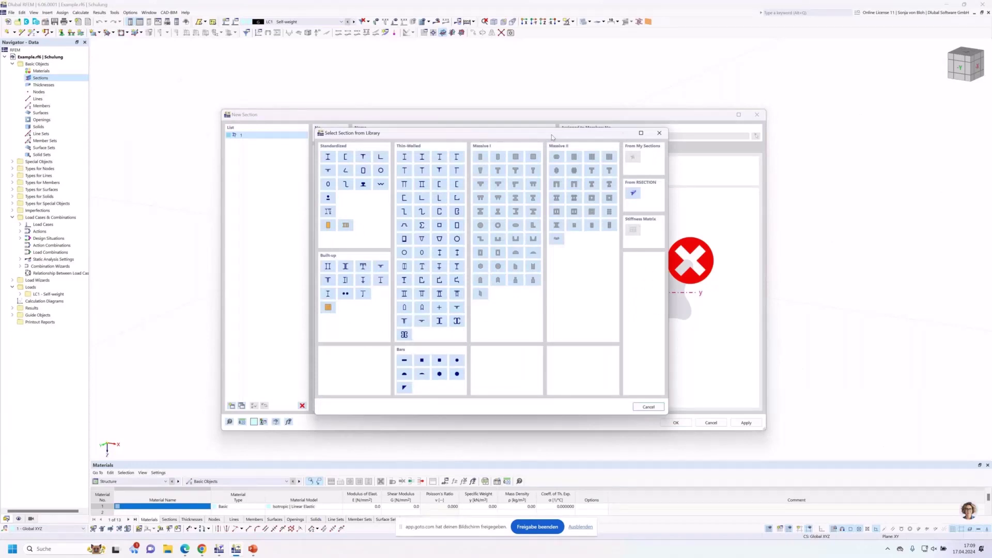
left_click(635, 194)
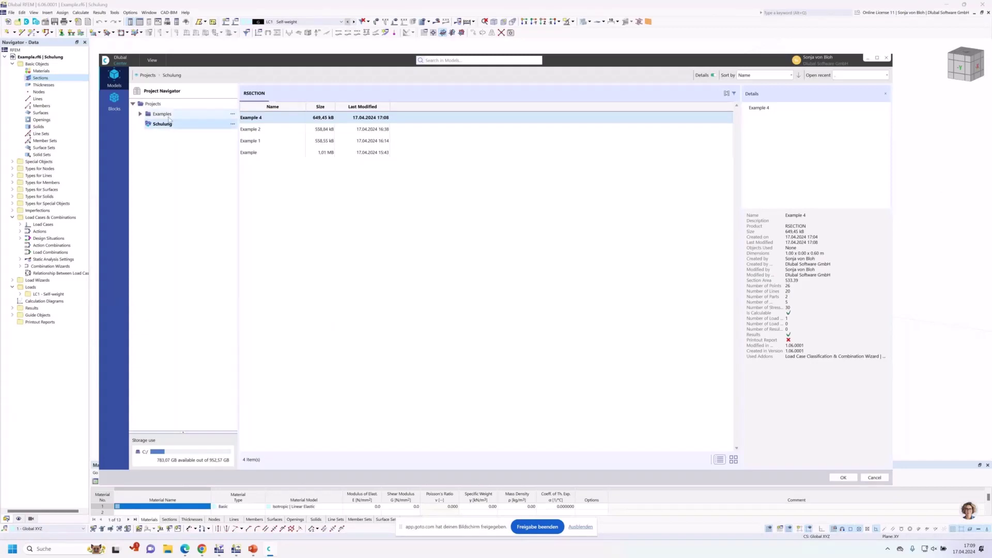
left_click(158, 106)
right_click(159, 106)
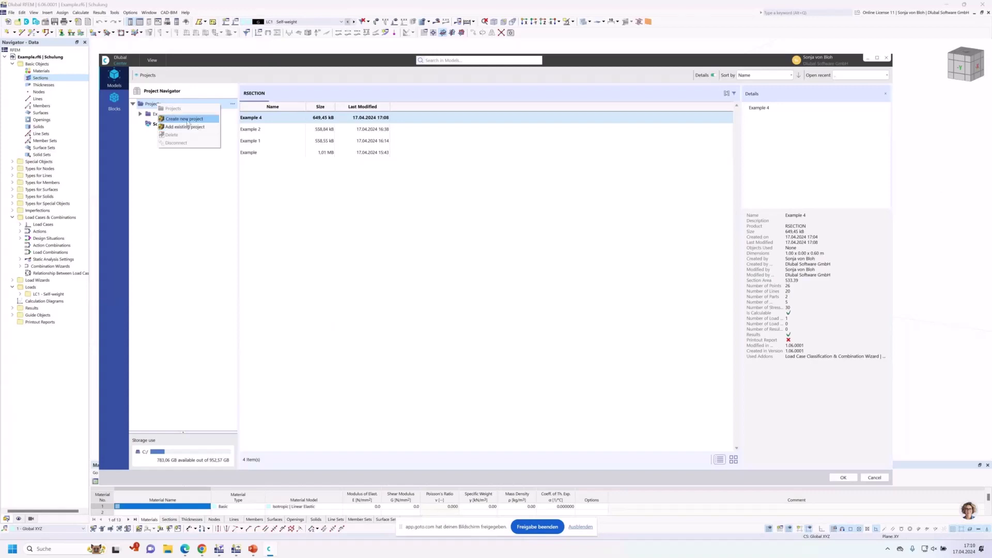
left_click(207, 84)
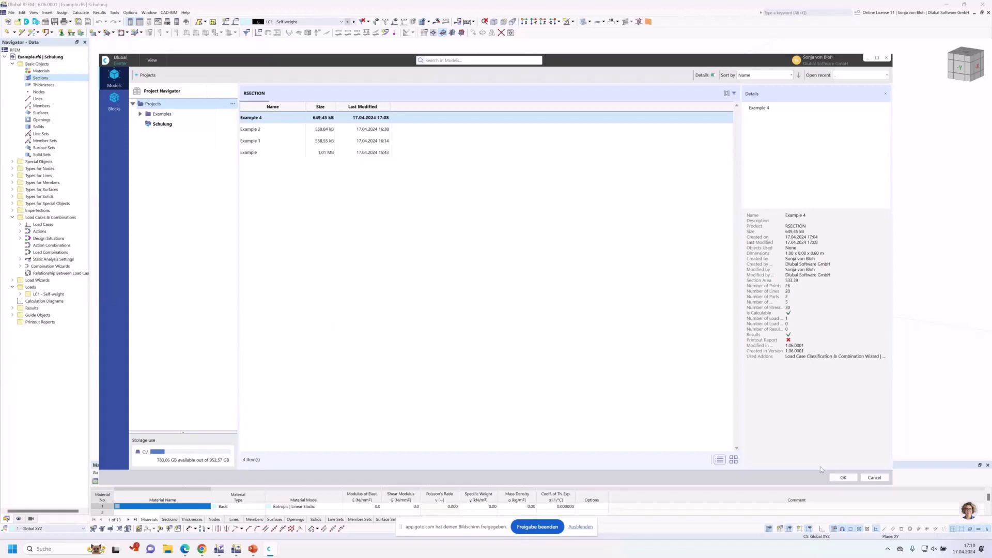
Import the RSECTION model Example 4, check its hybrid material assignment and accept the section
left_click(833, 476)
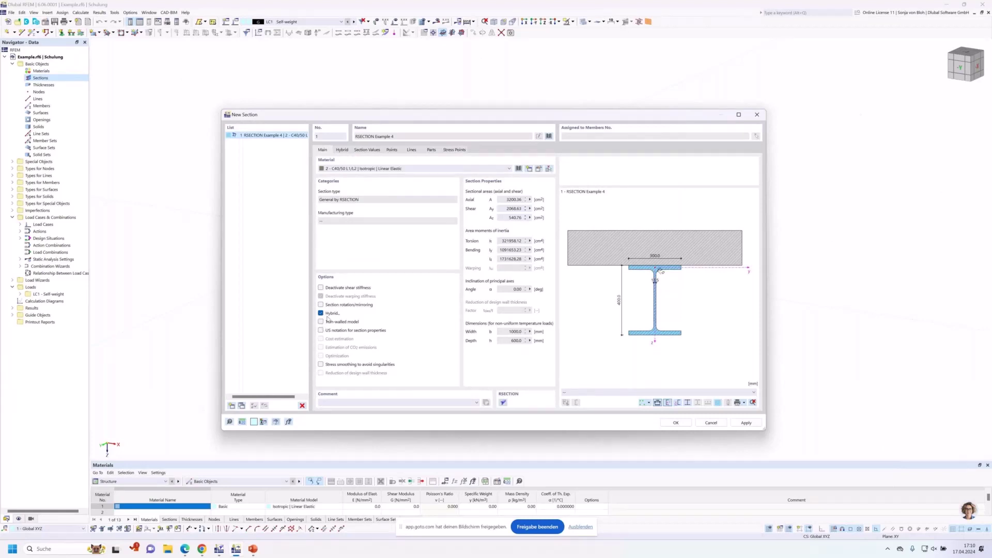
left_click(342, 149)
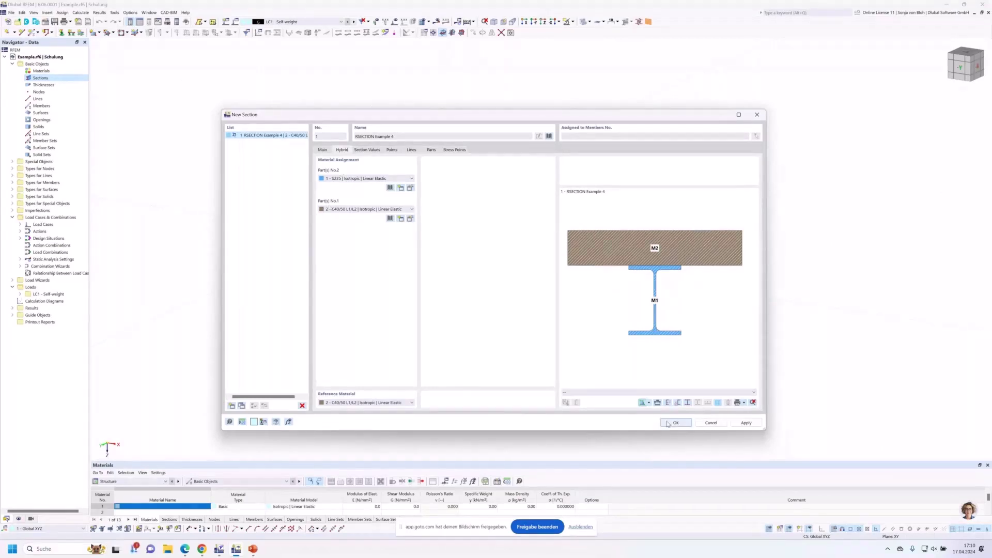
left_click(675, 422)
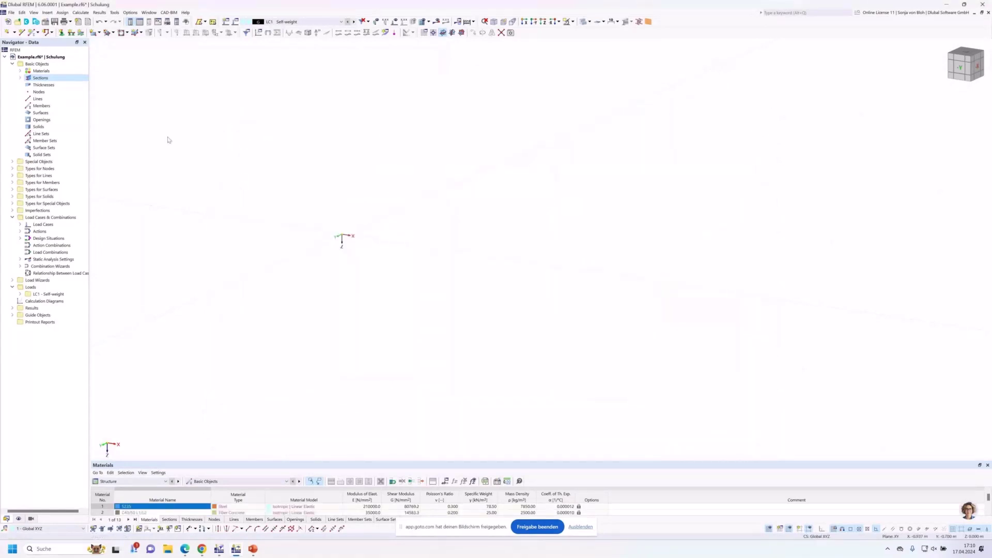
left_click(20, 78)
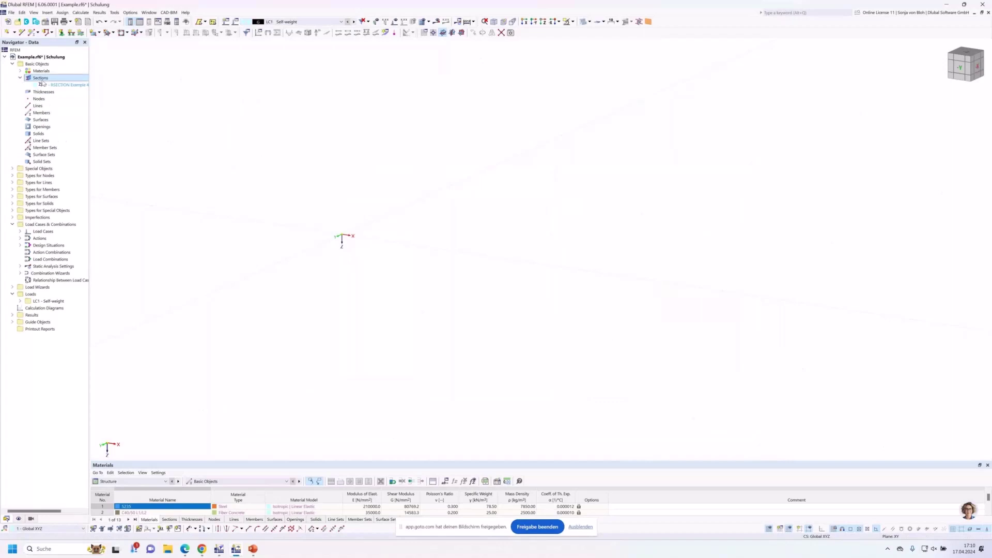
Create a single beam member using the imported RSECTION Example 4 section
left_click(31, 34)
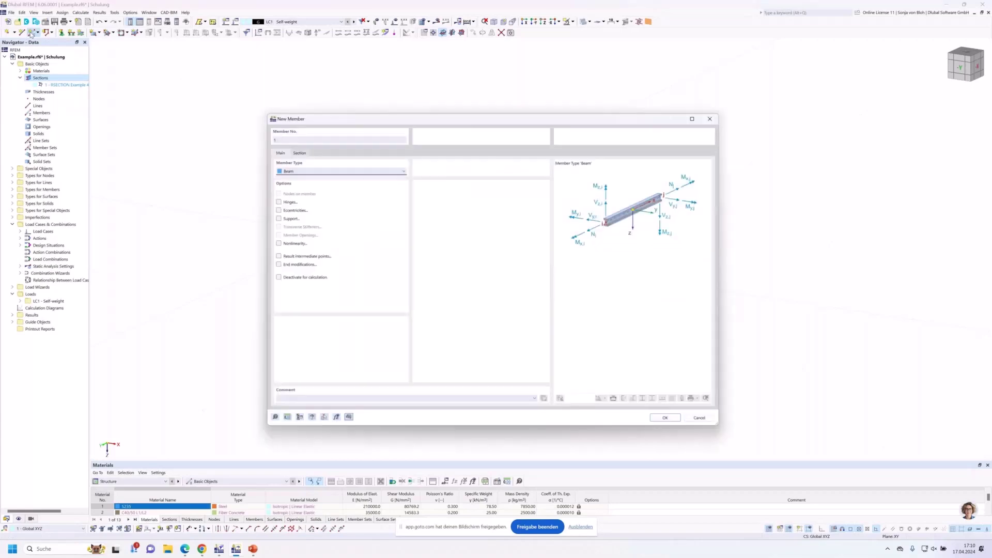
left_click(294, 149)
left_click(671, 423)
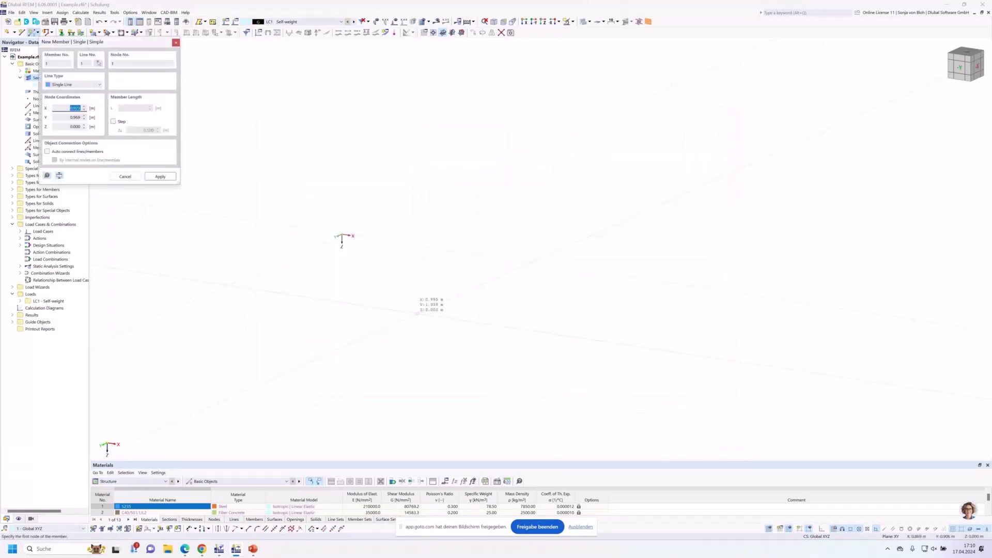
left_click(323, 228)
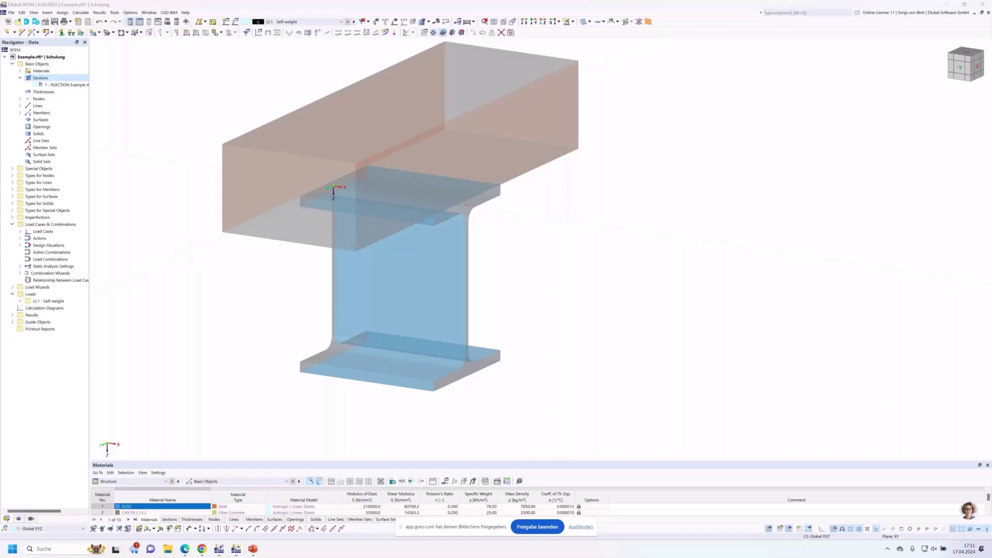
Switch to the Dlubal website in the browser and look through its support, training and event offerings, including webinars
key("super+d")
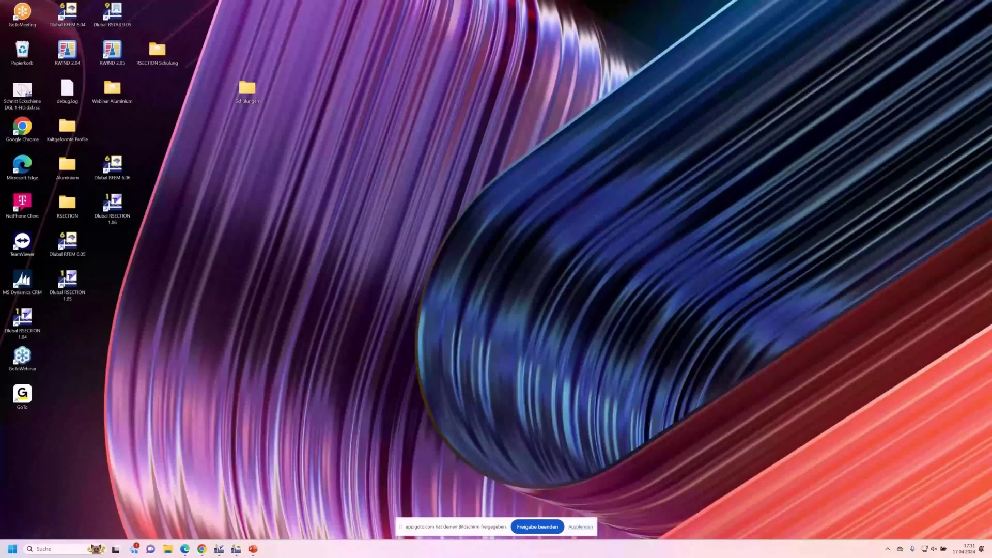
key("alt+Tab")
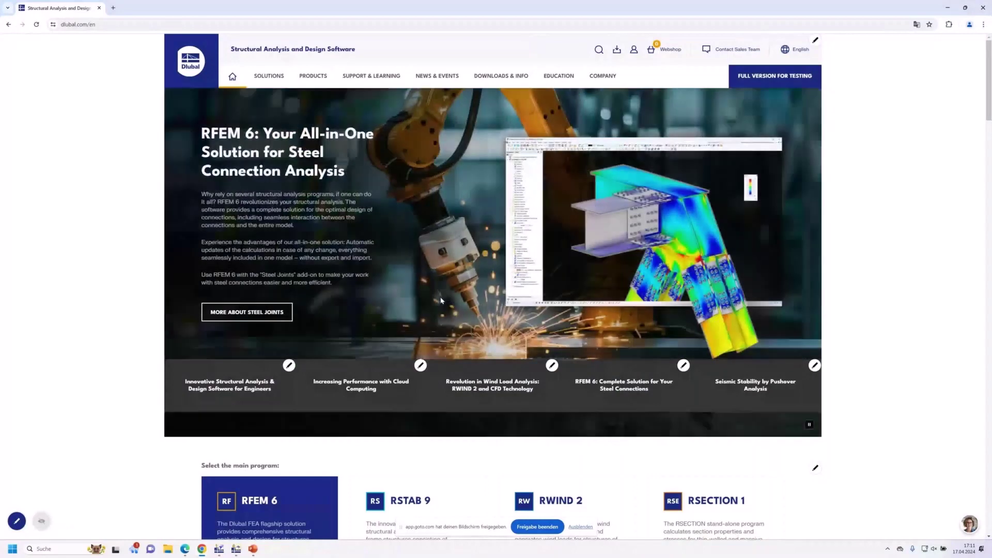
mouse_move(360, 79)
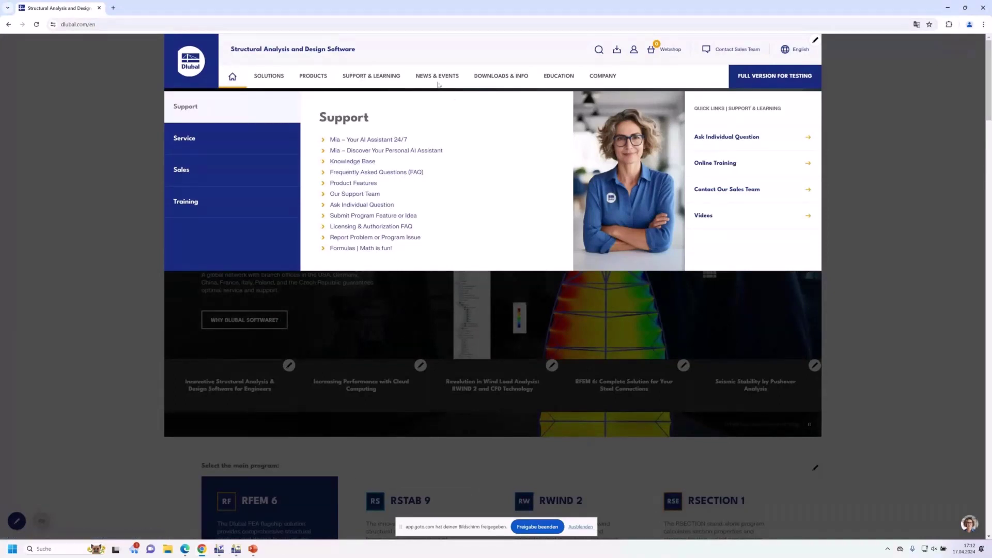
mouse_move(441, 79)
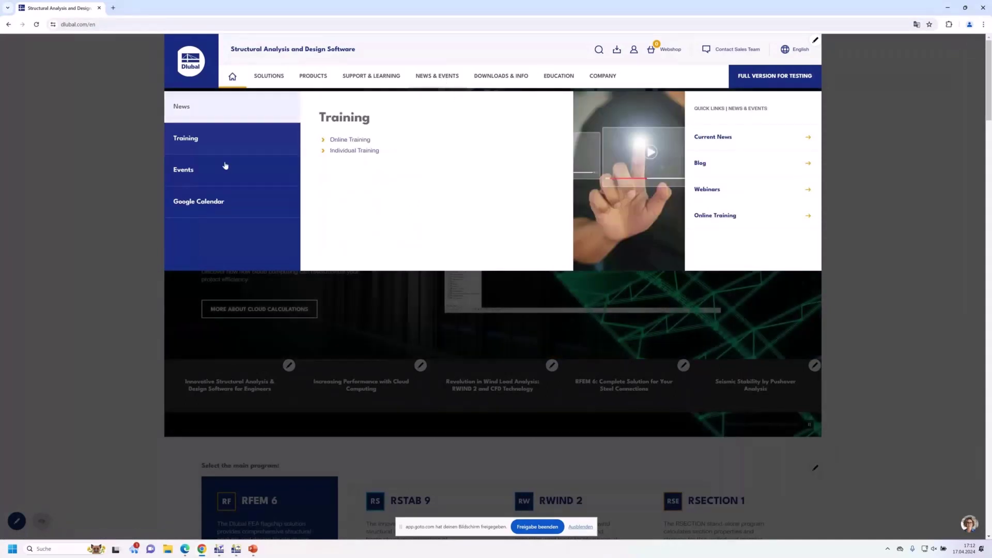
mouse_move(225, 165)
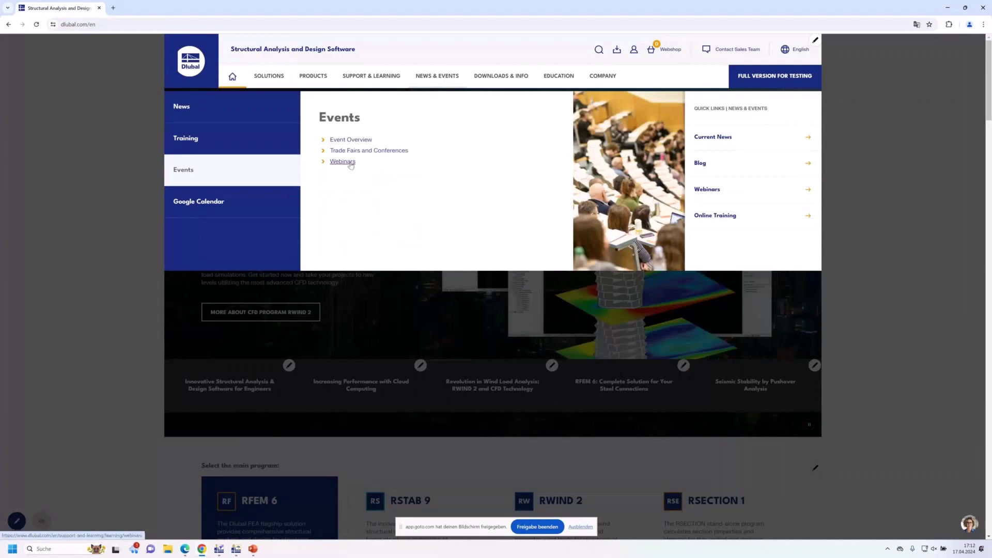